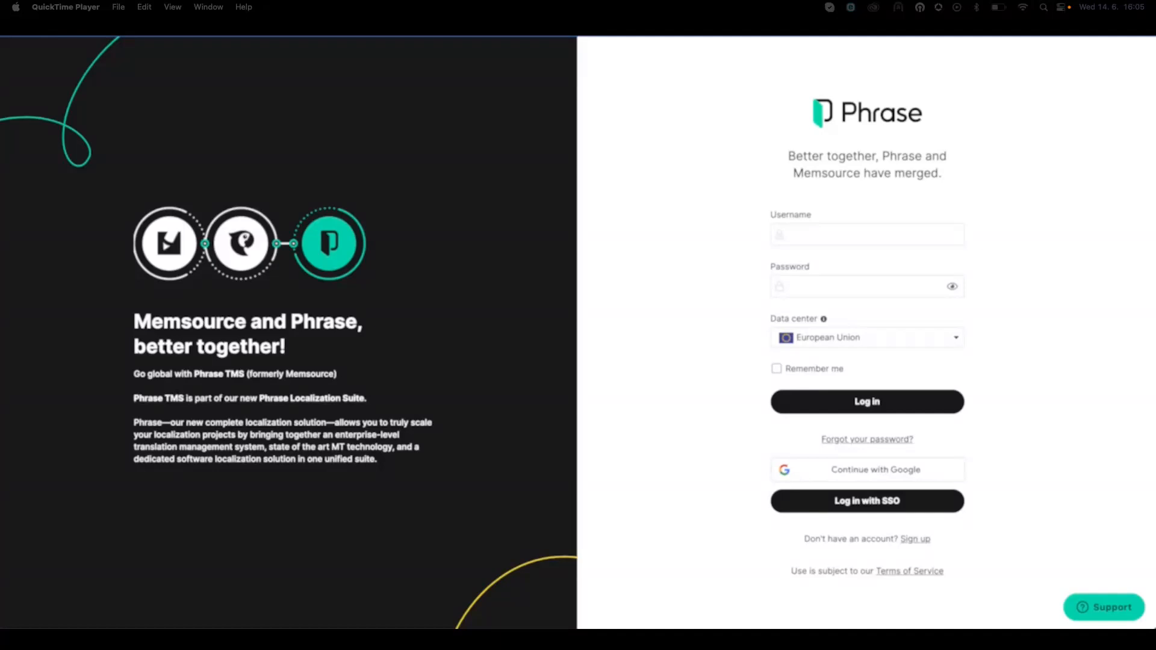
# Log in to the account by choosing the saved linguist username and entering the account password
pyautogui.click(842, 238)
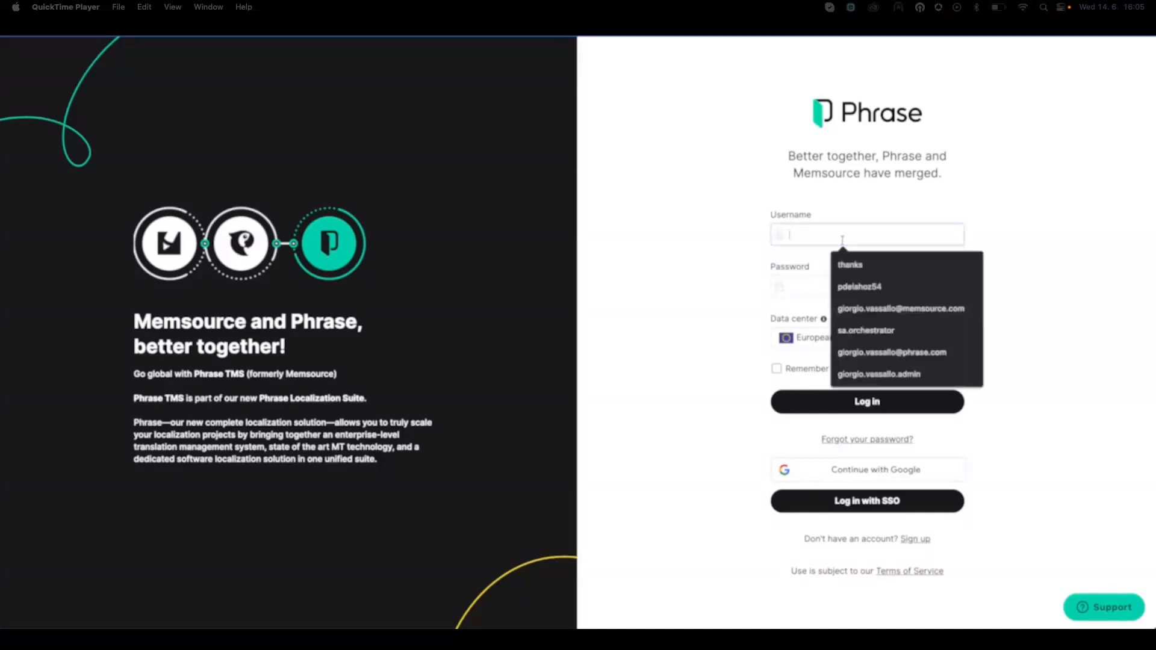
pyautogui.click(859, 286)
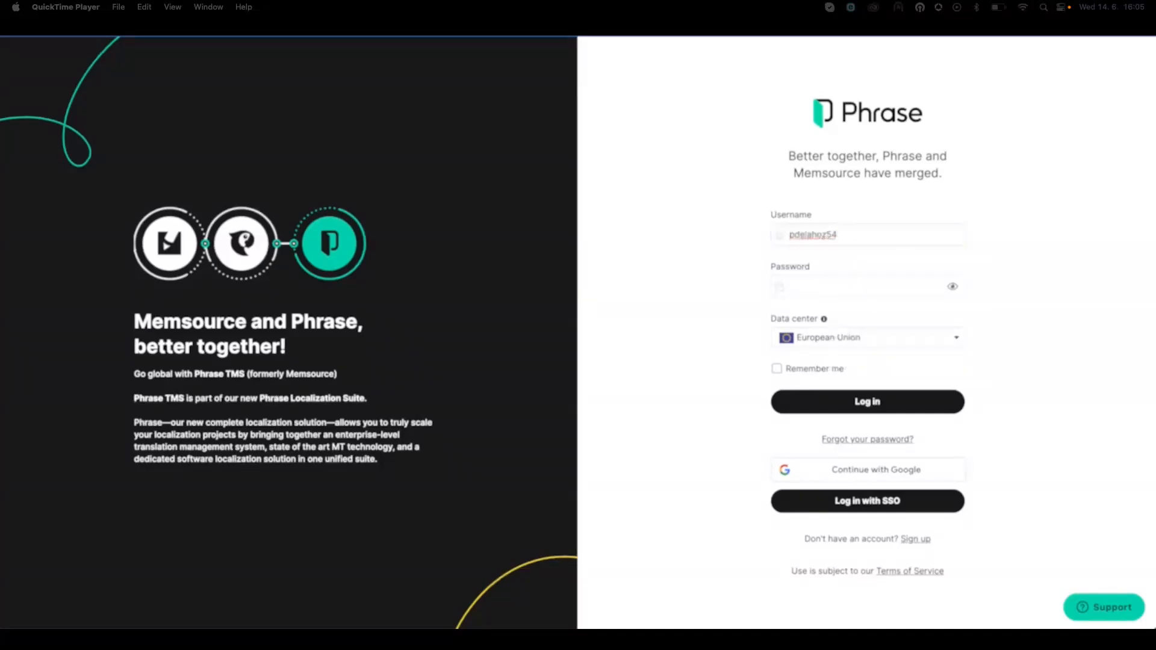
pyautogui.click(840, 287)
pyautogui.press('super+v')
pyautogui.press('Return')
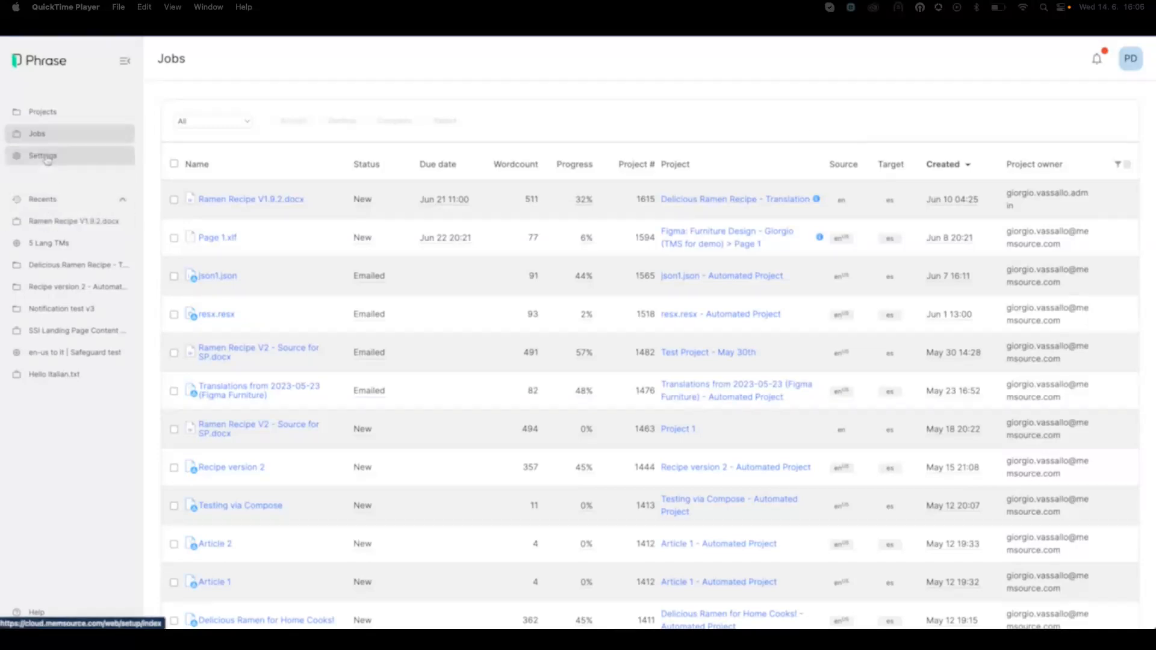
# Open the user's Language settings and look through the available interface languages without changing the selection
pyautogui.click(47, 159)
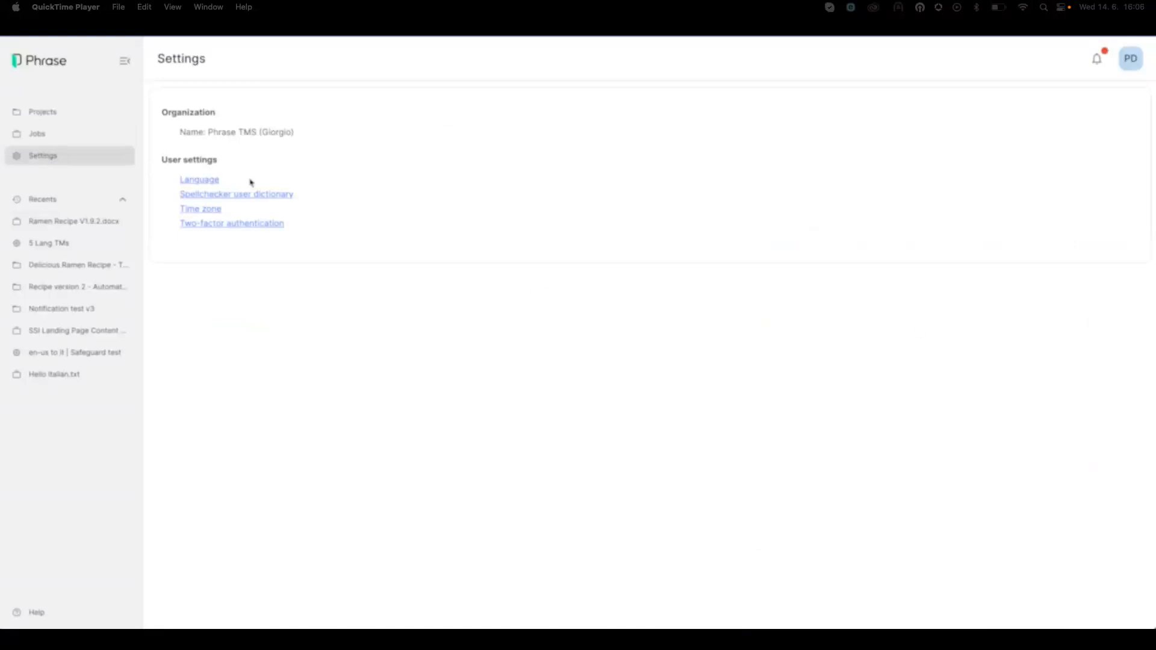
pyautogui.click(201, 180)
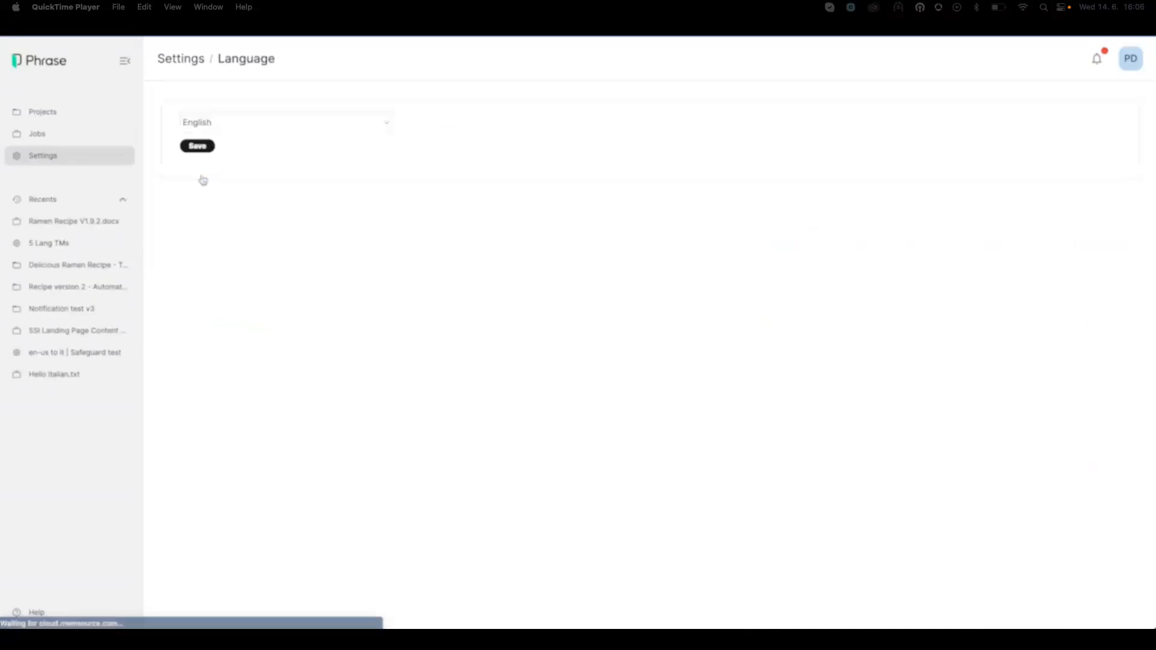
pyautogui.click(305, 125)
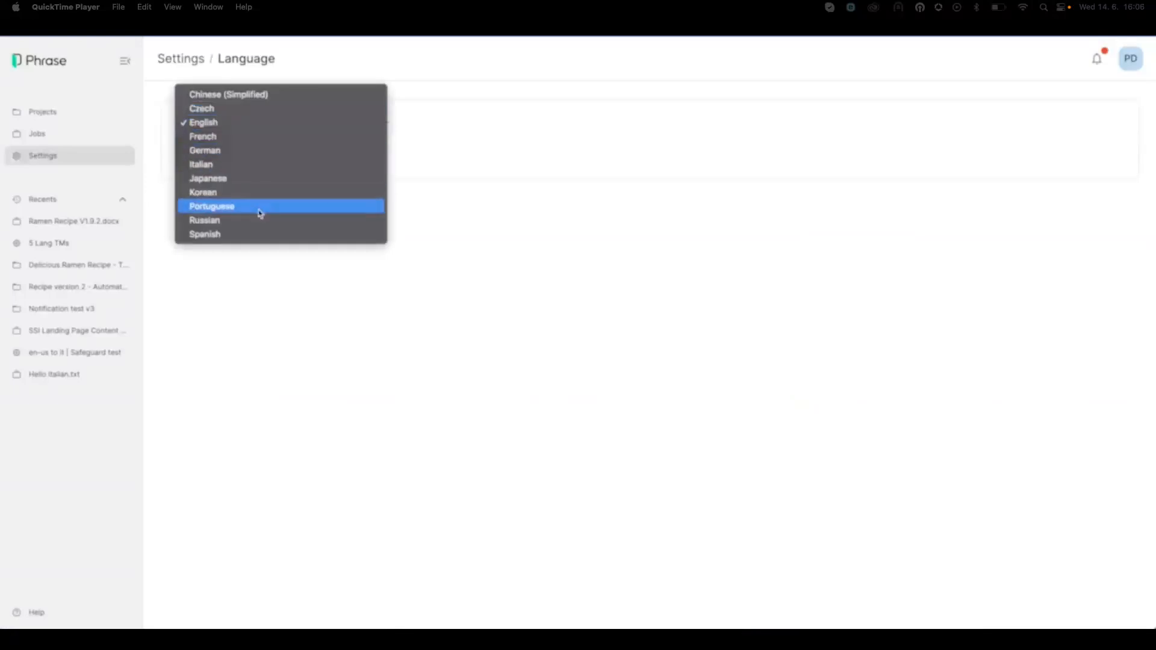
pyautogui.click(581, 242)
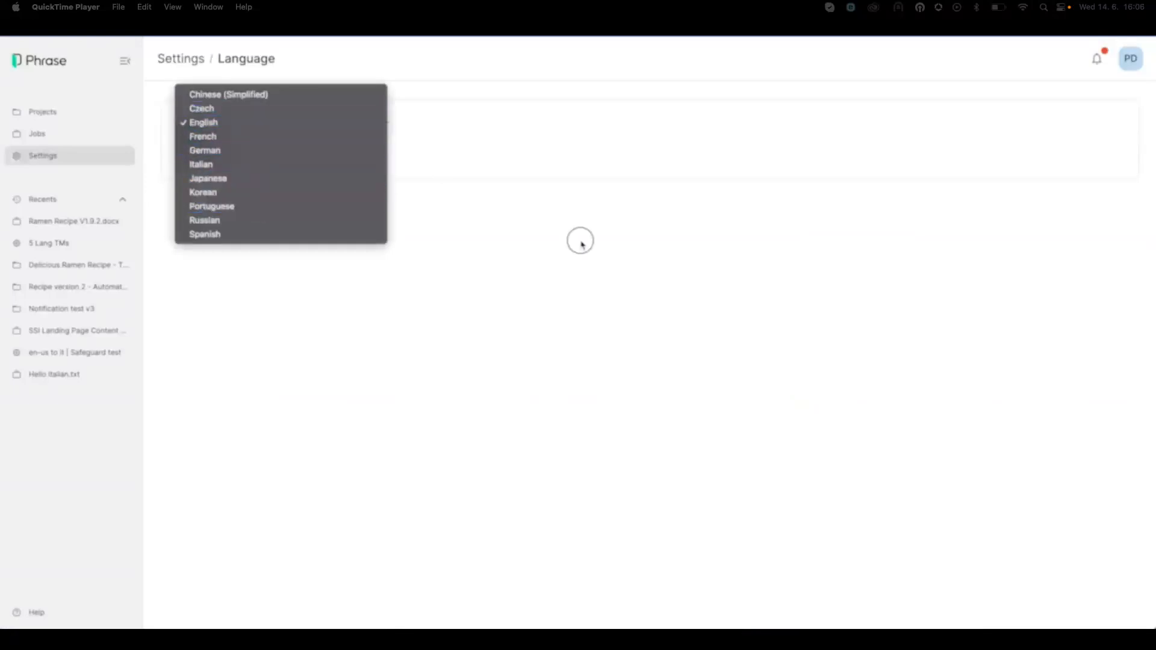
# View the Spellchecker user dictionary page with its import and export options, and return to the settings overview
pyautogui.click(177, 58)
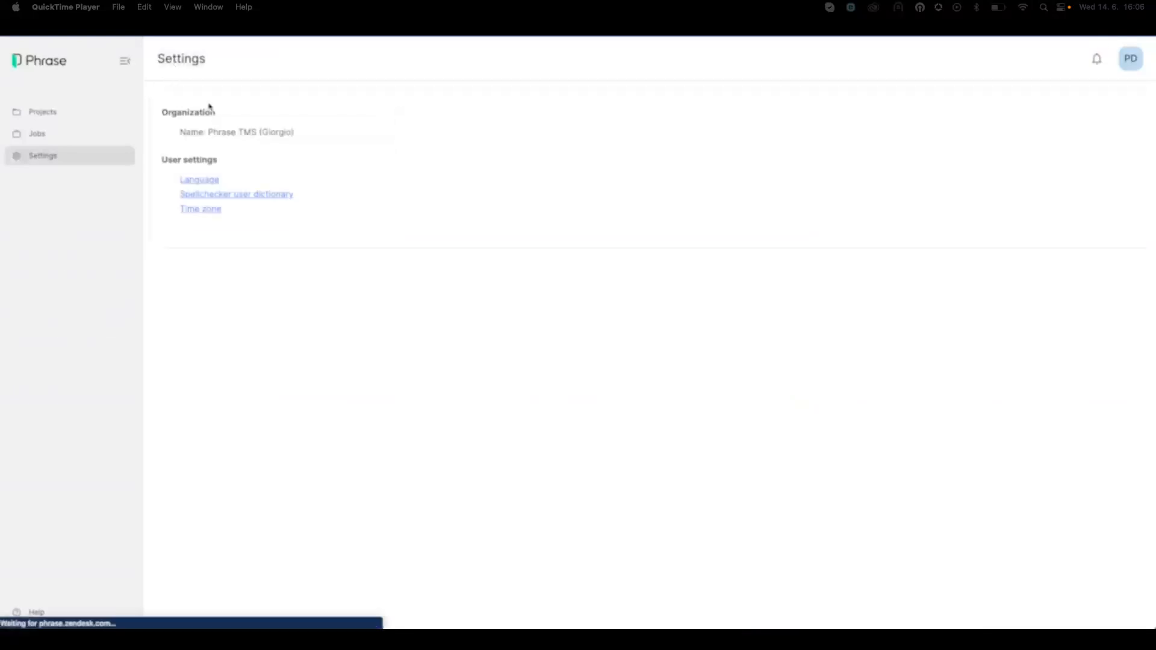
pyautogui.click(234, 196)
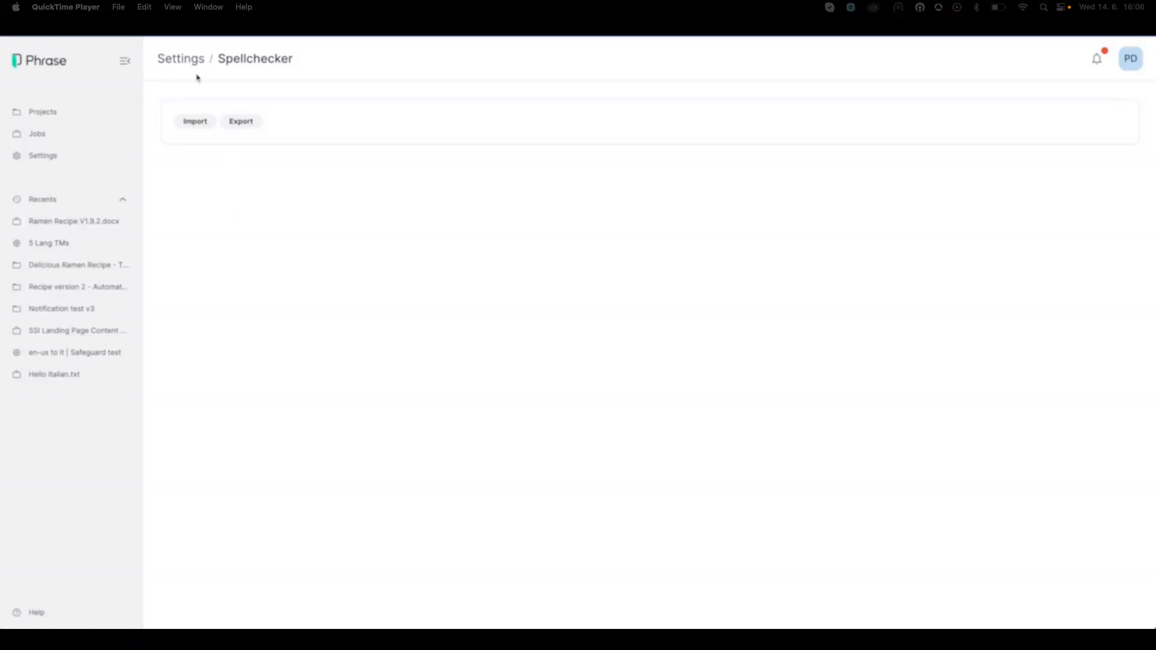
pyautogui.click(182, 59)
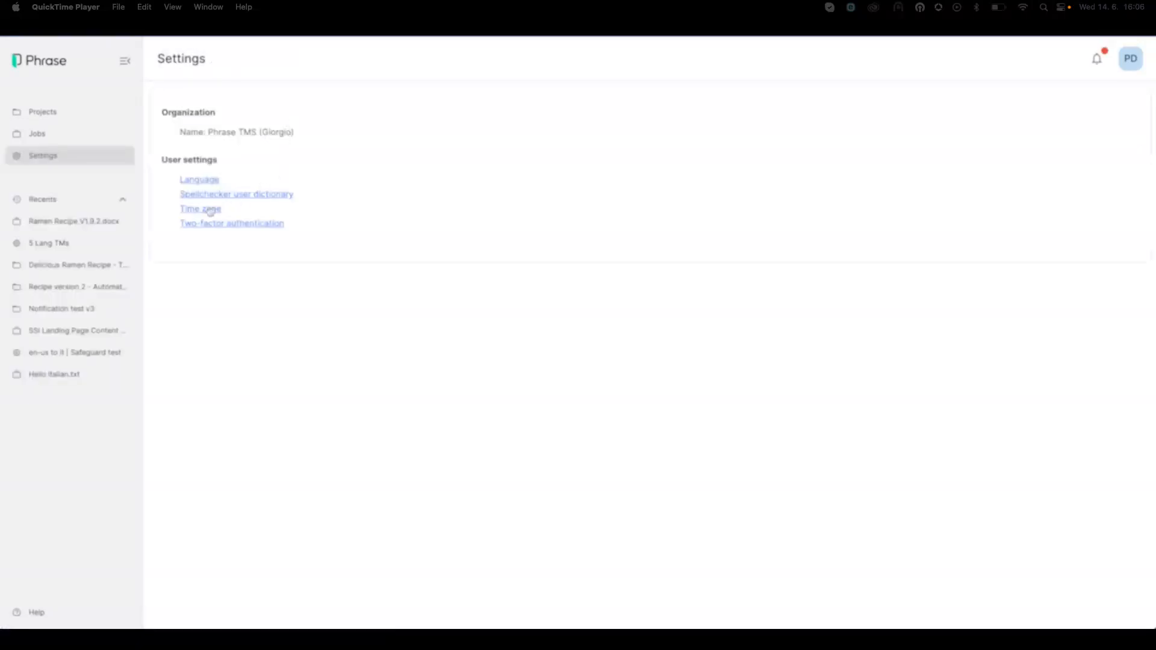
# Browse the available time zones without changing the selection, and open the Two-factor authentication setup page
pyautogui.click(207, 210)
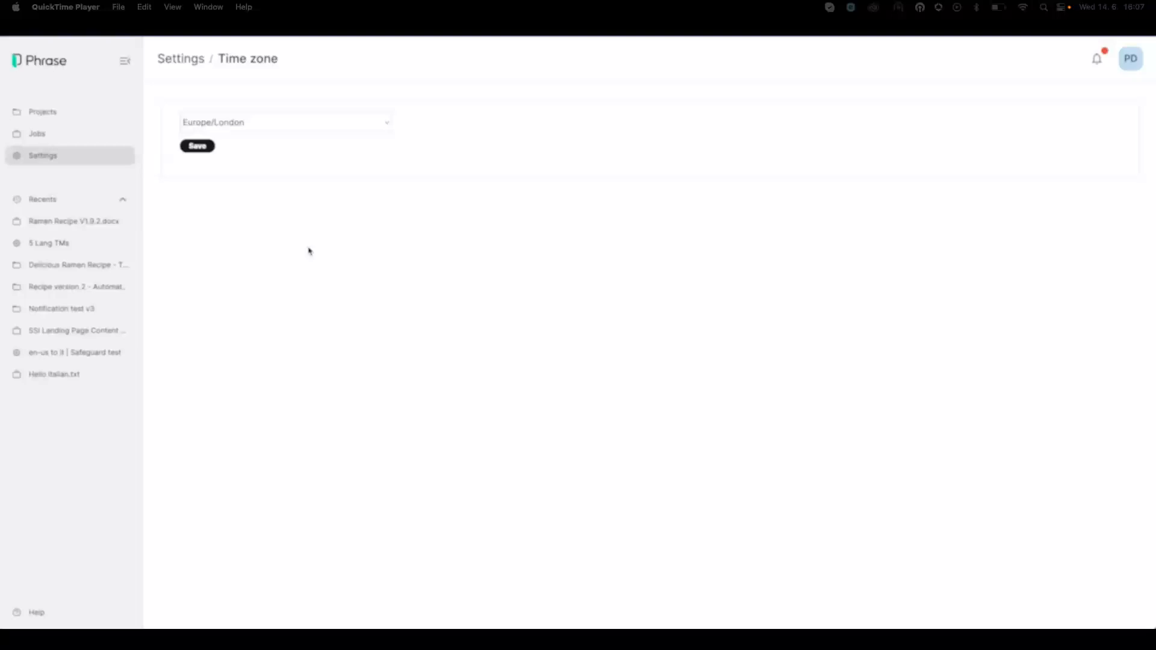
pyautogui.click(301, 124)
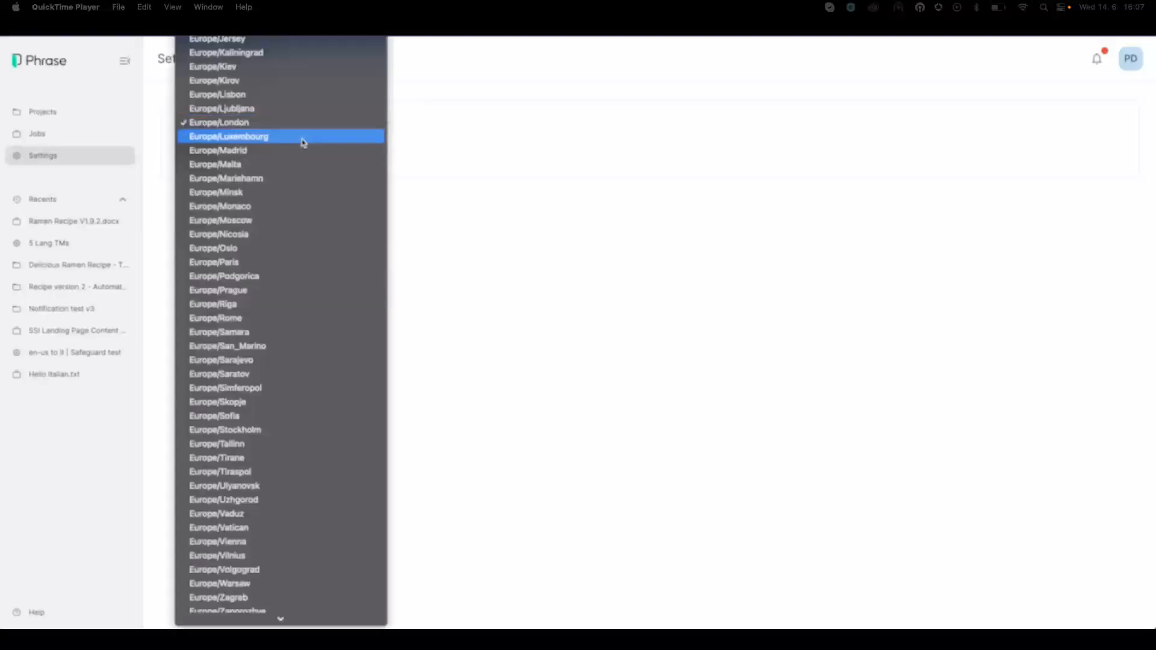
pyautogui.scroll(-3, 320, 246)
pyautogui.scroll(10, 321, 250)
pyautogui.scroll(-20, 322, 254)
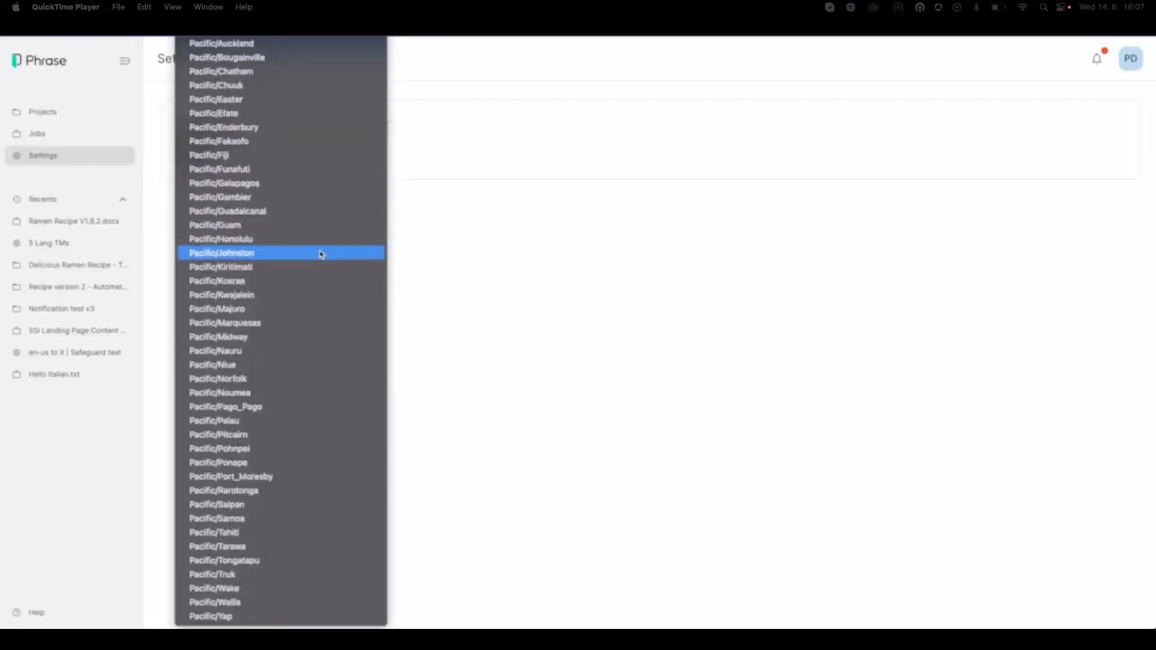
pyautogui.click(575, 353)
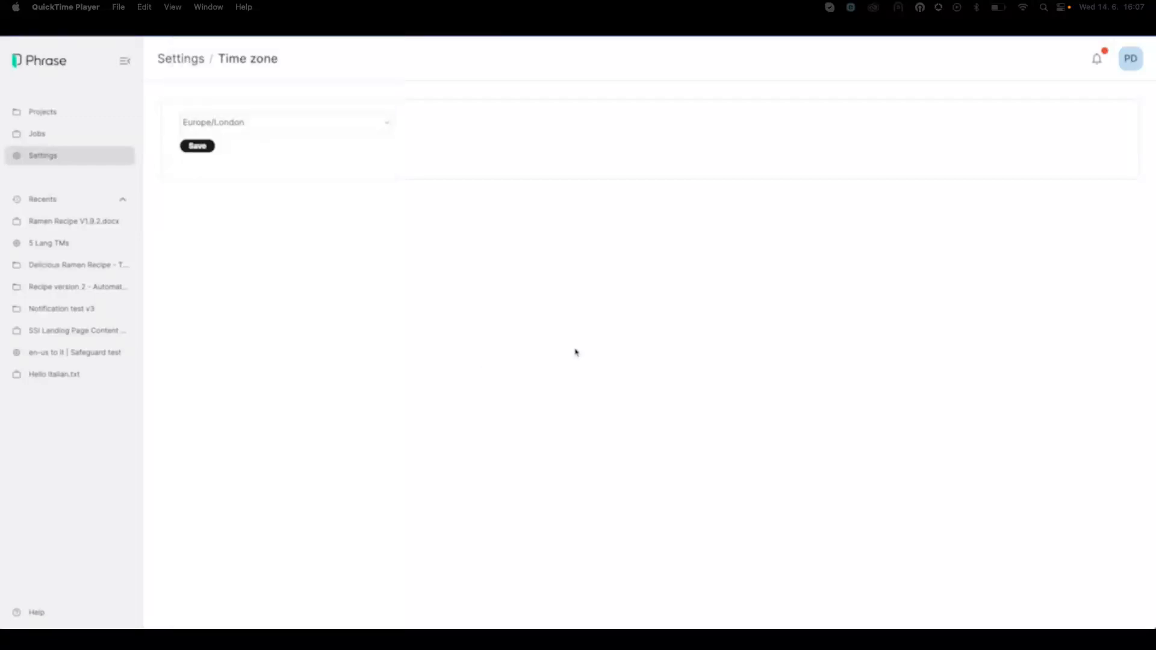
pyautogui.click(185, 59)
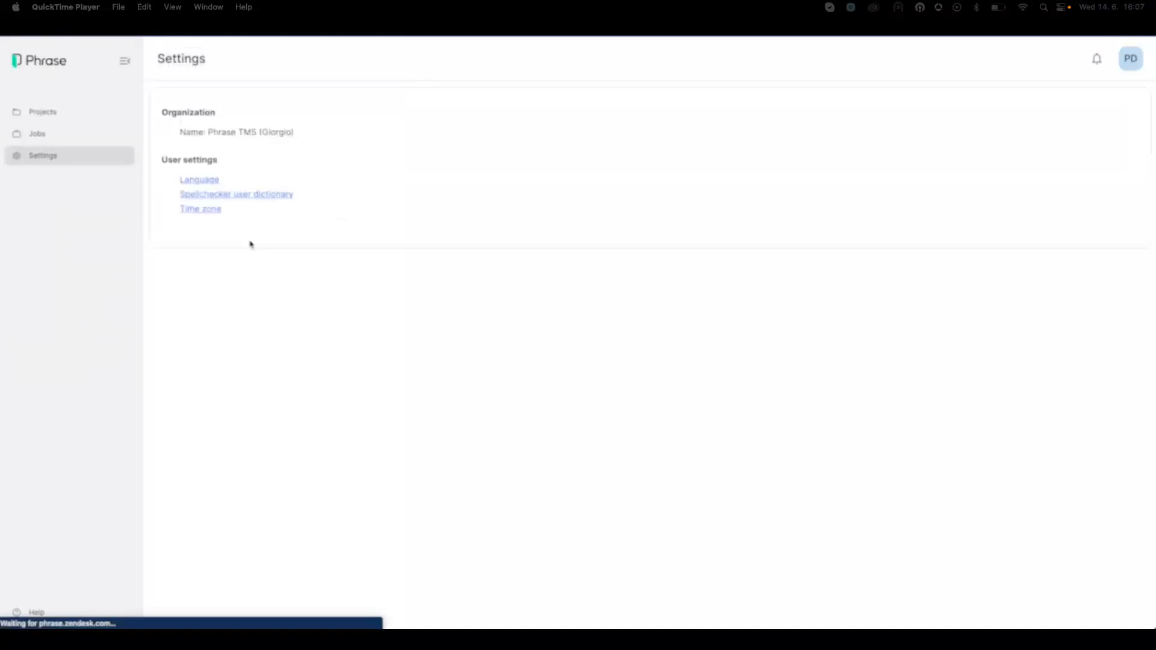
pyautogui.click(229, 224)
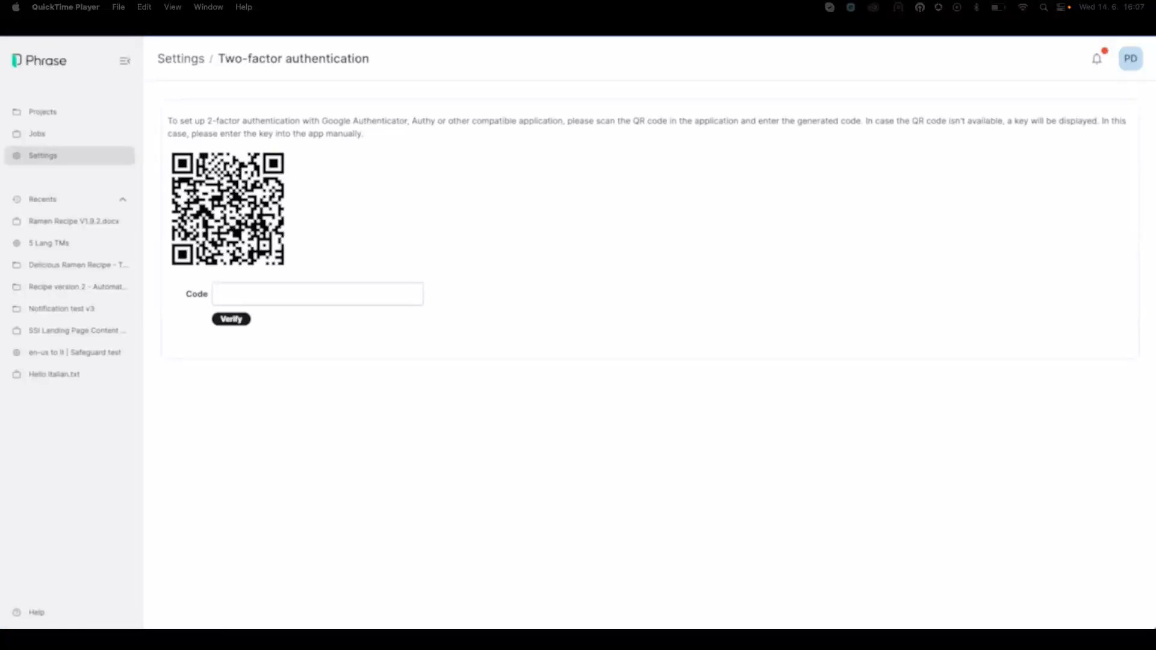
# Filter the project list by date created to show only projects from the last 24 hours
pyautogui.click(49, 114)
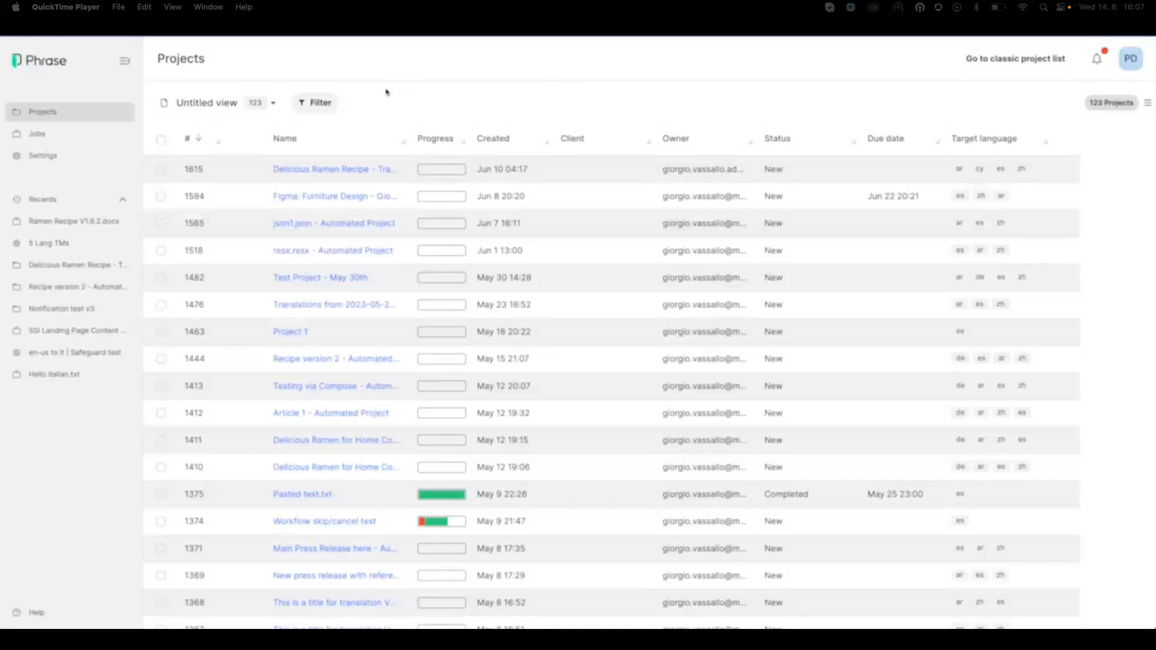
pyautogui.click(319, 103)
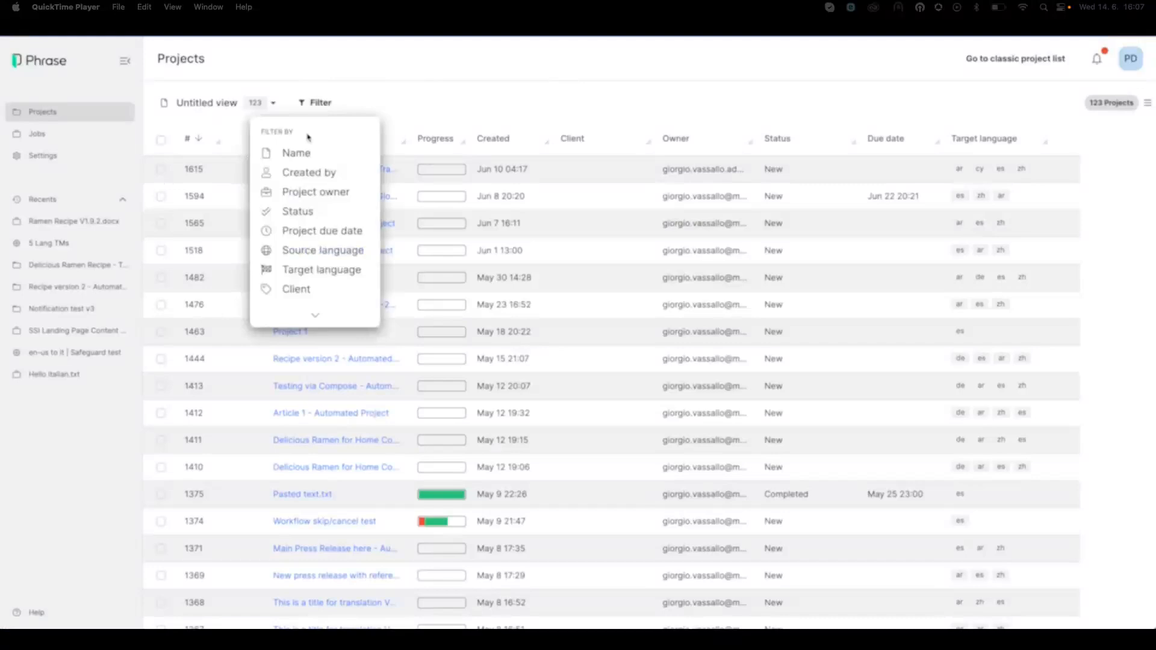
pyautogui.click(321, 316)
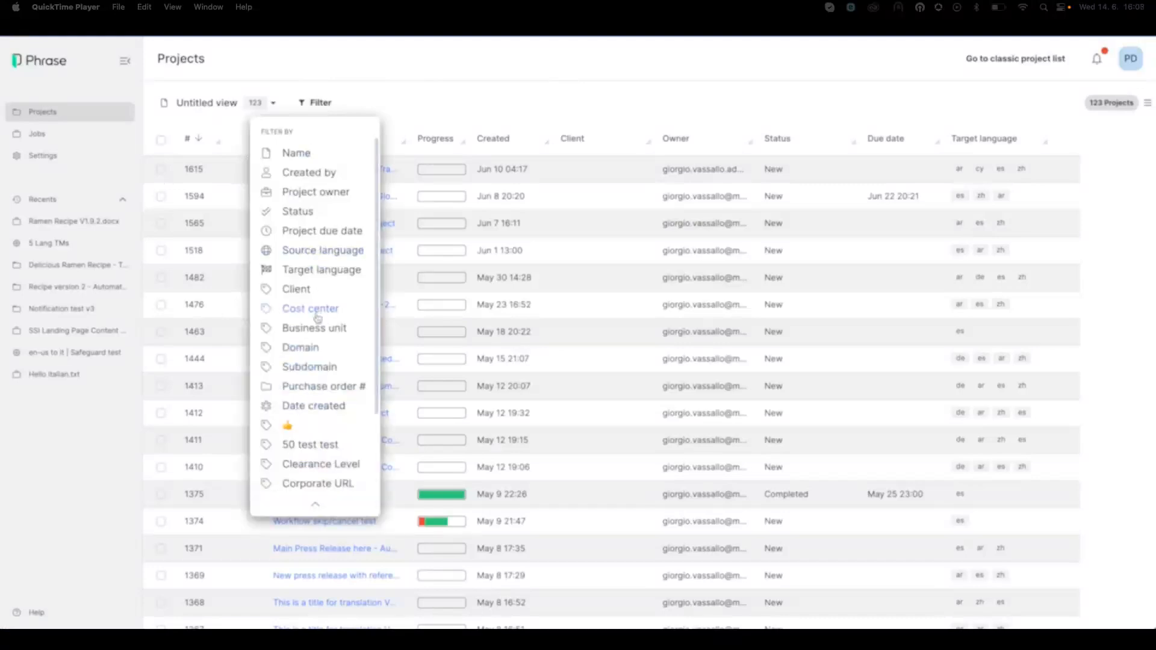
pyautogui.click(336, 409)
pyautogui.click(406, 439)
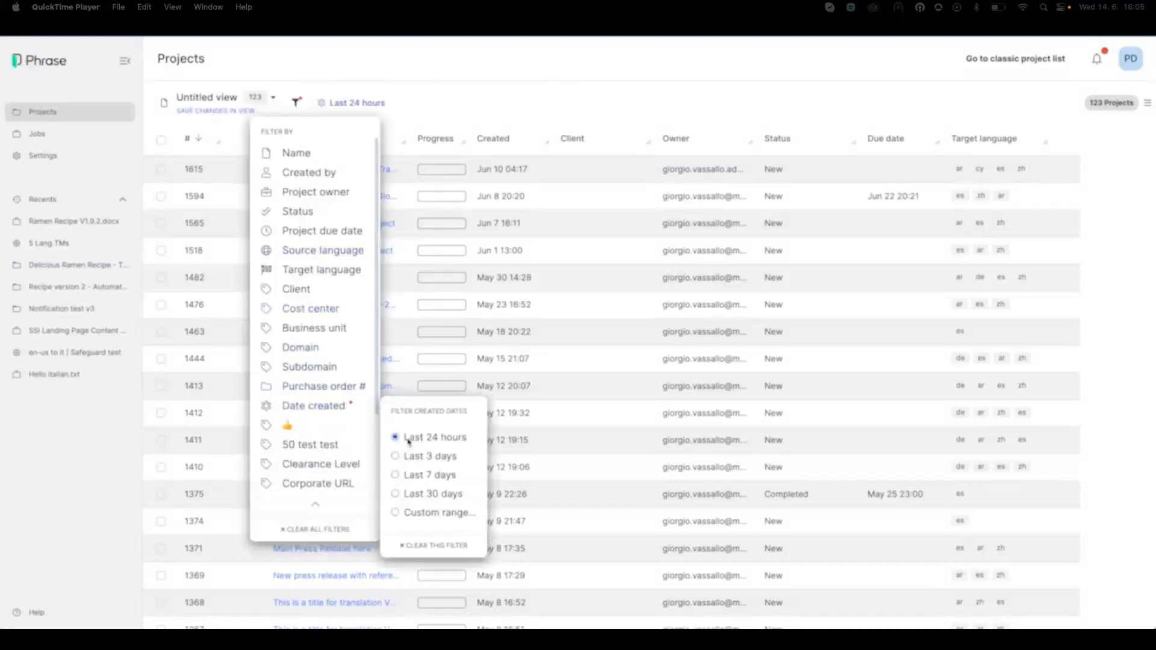
pyautogui.click(524, 107)
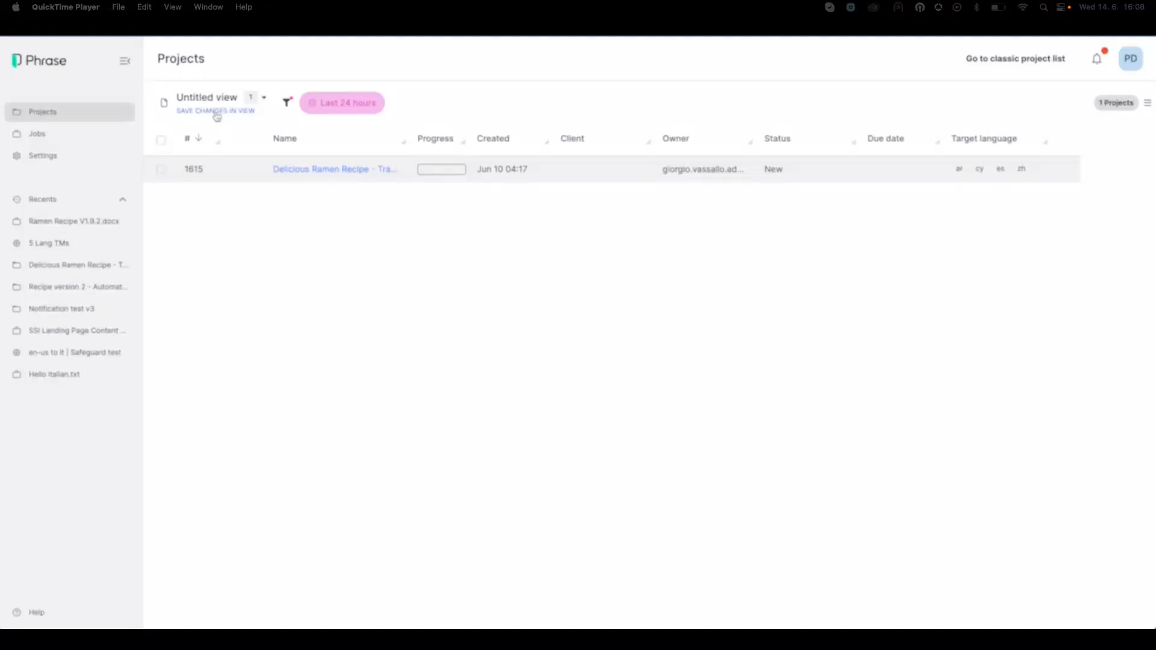
# Open the Delicious Ramen Recipe - Translation project from the filtered list
pyautogui.moveTo(327, 112)
pyautogui.click(322, 169)
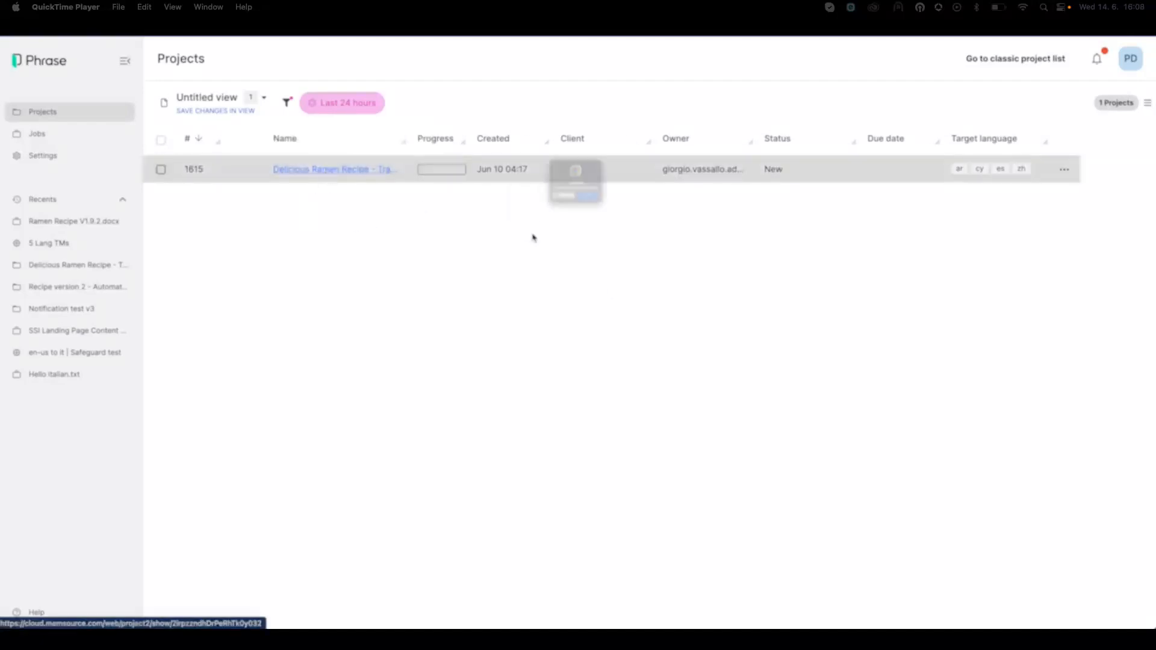
pyautogui.click(625, 228)
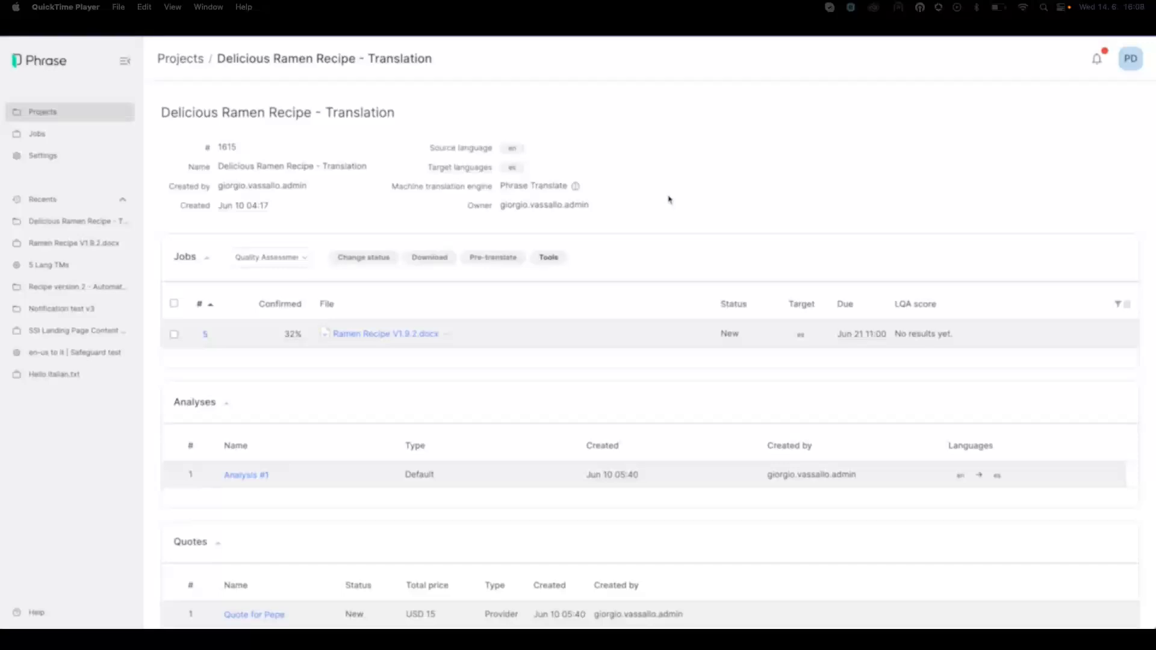
# Examine the project's name, creator and creation date, and look over its jobs, analyses and quotes sections
pyautogui.moveTo(223, 171); pyautogui.dragTo(312, 183)
pyautogui.click(278, 186)
pyautogui.moveTo(225, 187); pyautogui.dragTo(302, 188)
pyautogui.click(251, 205)
pyautogui.scroll(-1, 355, 314)
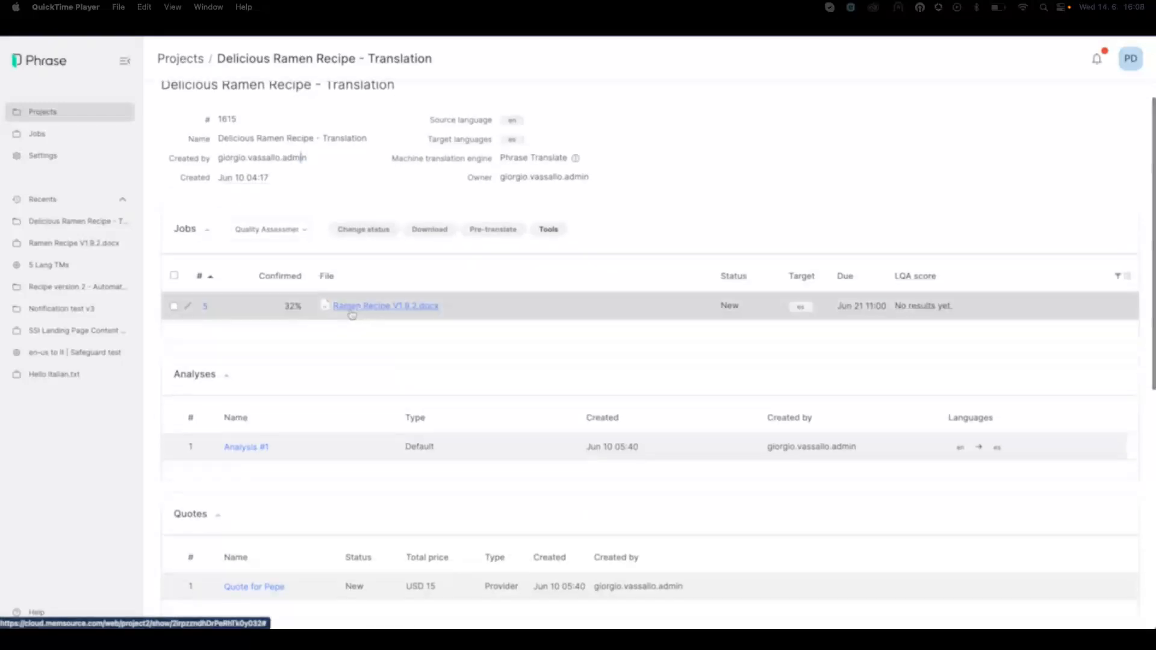
pyautogui.scroll(-4, 400, 310)
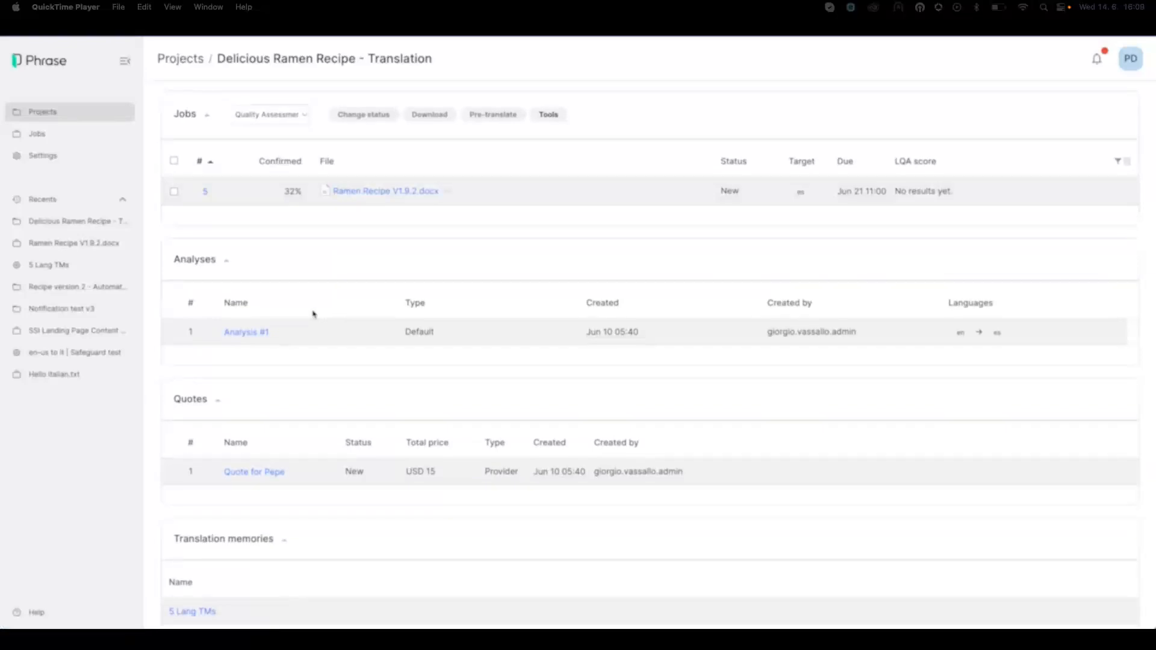
# Open Analysis #1, review the word counts per match category, and close it
pyautogui.click(257, 335)
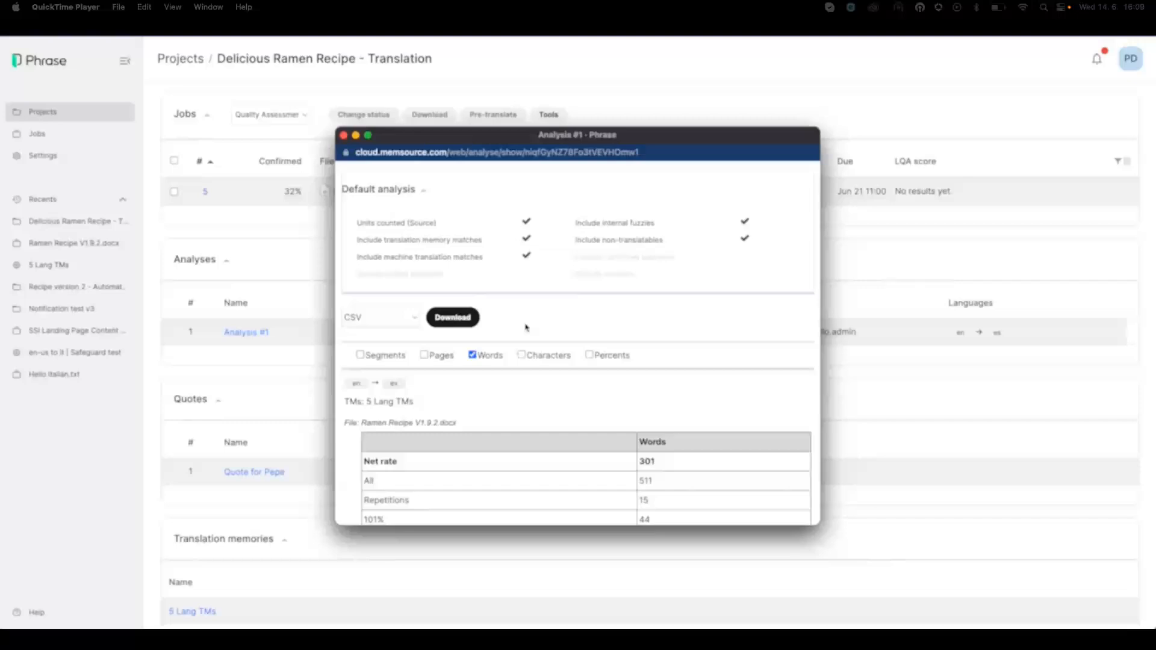
pyautogui.scroll(-4, 527, 328)
pyautogui.scroll(-1, 528, 327)
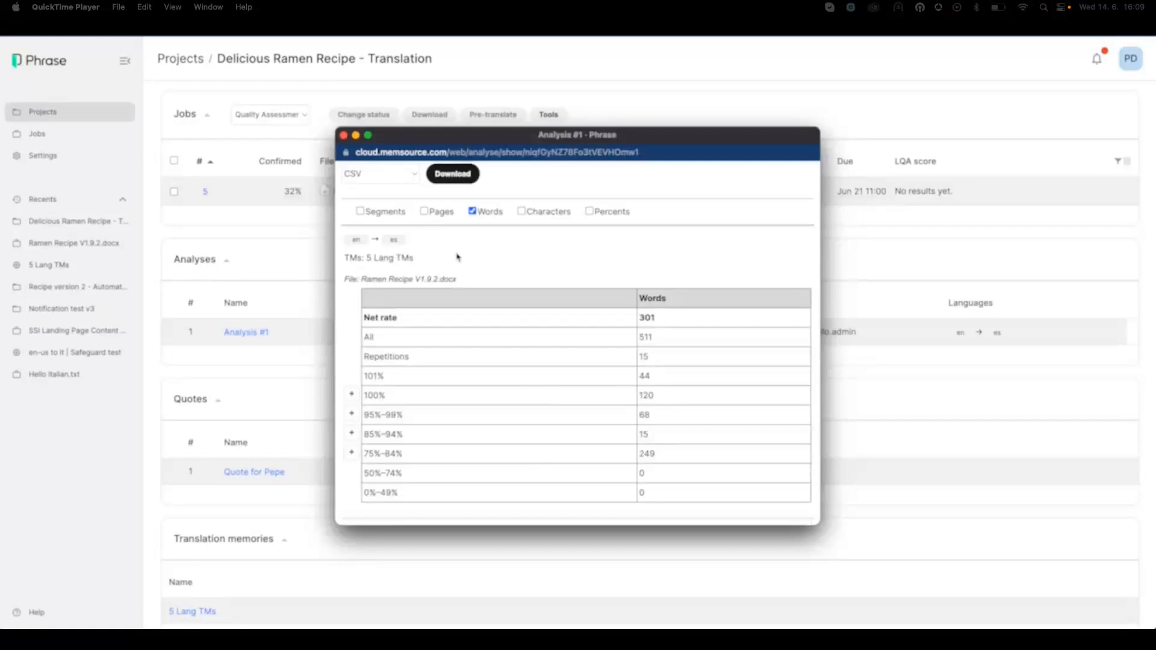
pyautogui.click(344, 135)
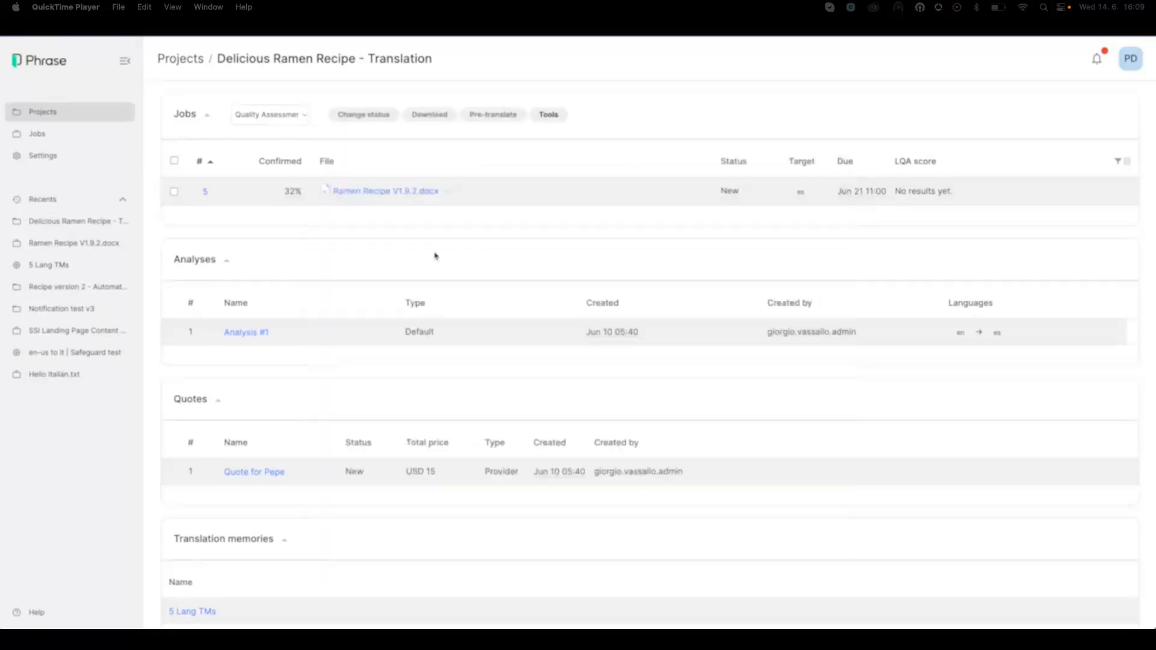
# Open the project's provider quote, check its total price and the Quality Assessment step price, and close it
pyautogui.scroll(-3, 289, 309)
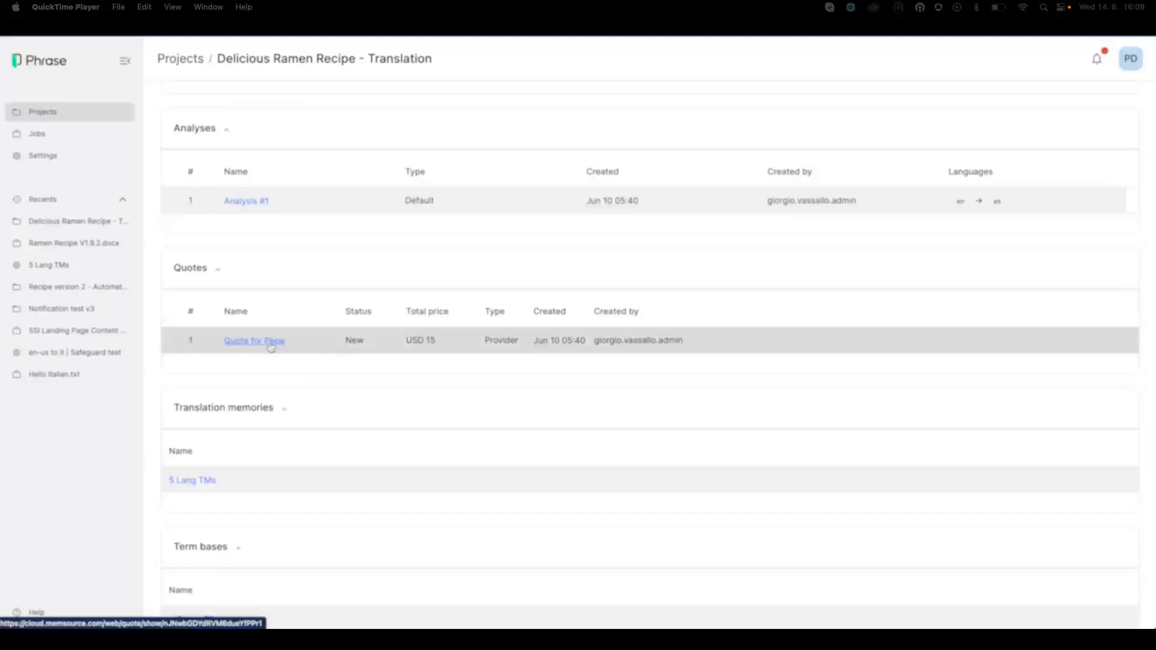
pyautogui.click(270, 346)
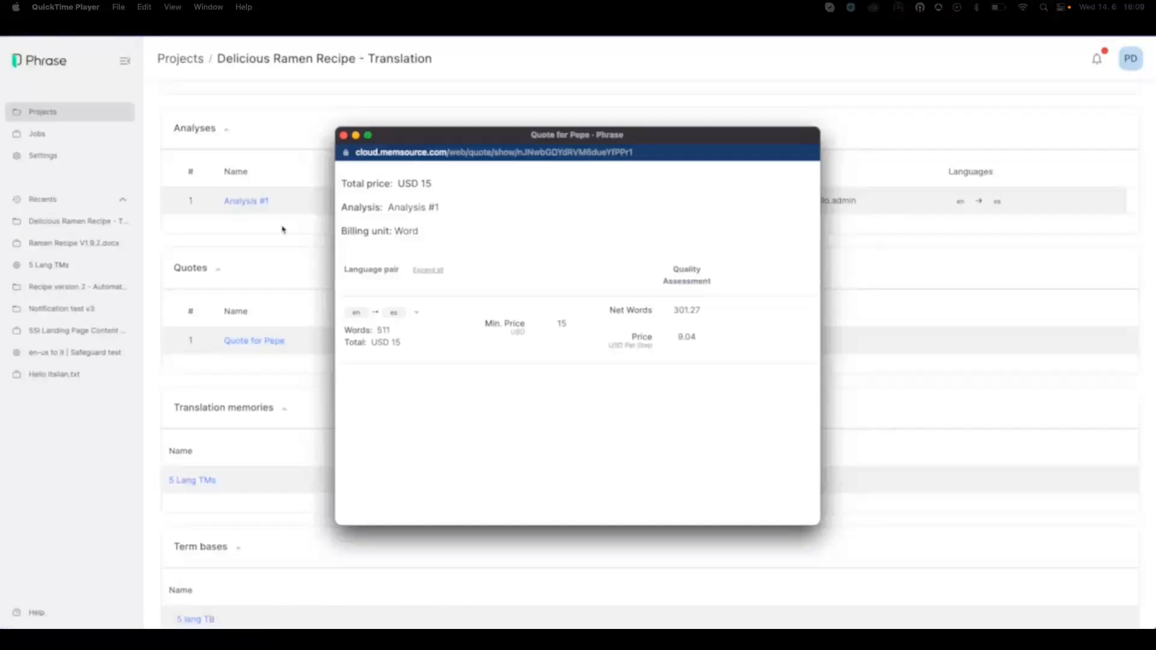
pyautogui.moveTo(433, 184); pyautogui.dragTo(408, 183)
pyautogui.doubleClick(686, 336)
pyautogui.doubleClick(426, 183)
pyautogui.click(343, 139)
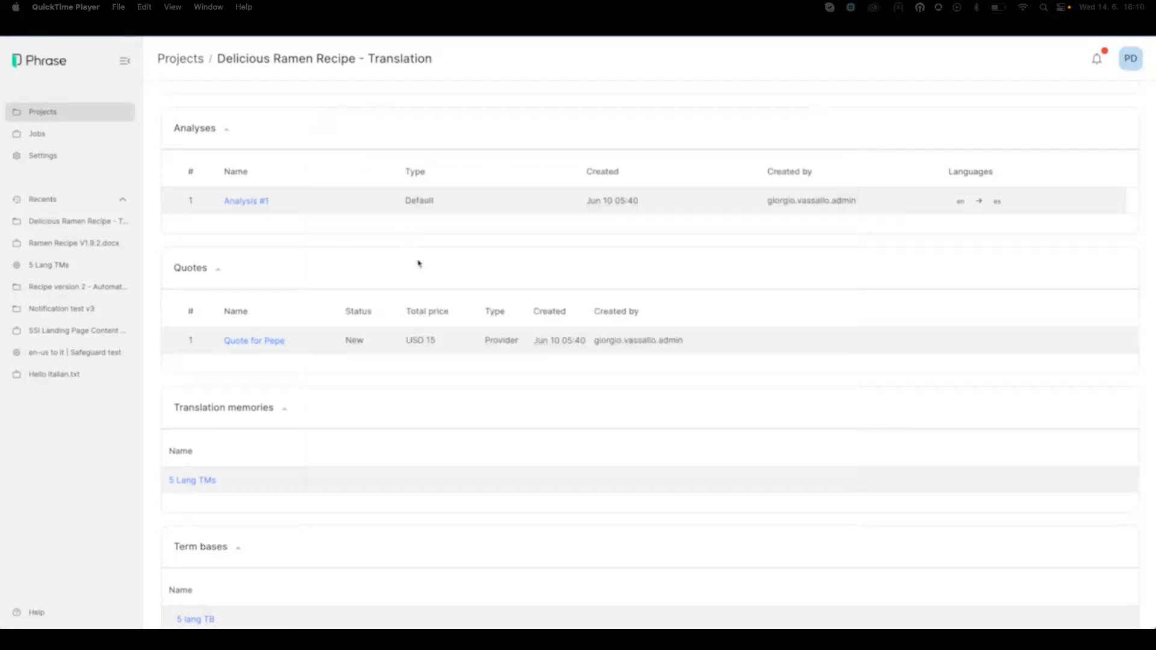
# Open the project's 5 Lang TMs translation memory in a new browser tab and switch to it
pyautogui.scroll(-4, 419, 264)
pyautogui.scroll(-2, 419, 264)
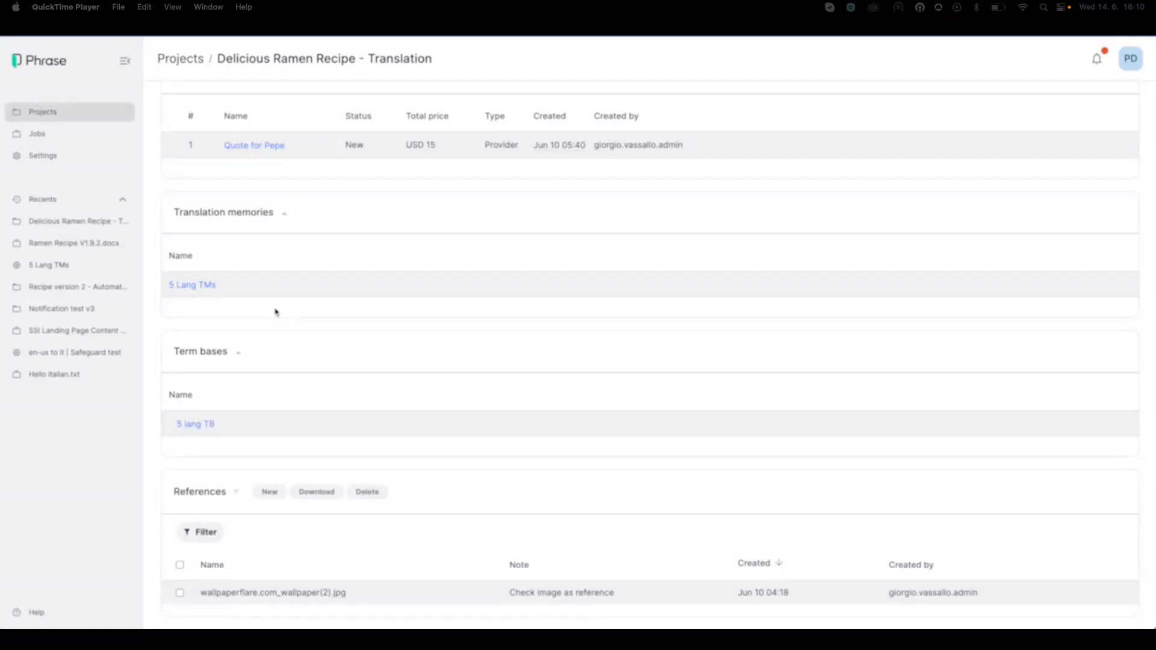
pyautogui.rightClick(201, 288)
pyautogui.click(227, 292)
pyautogui.click(301, 27)
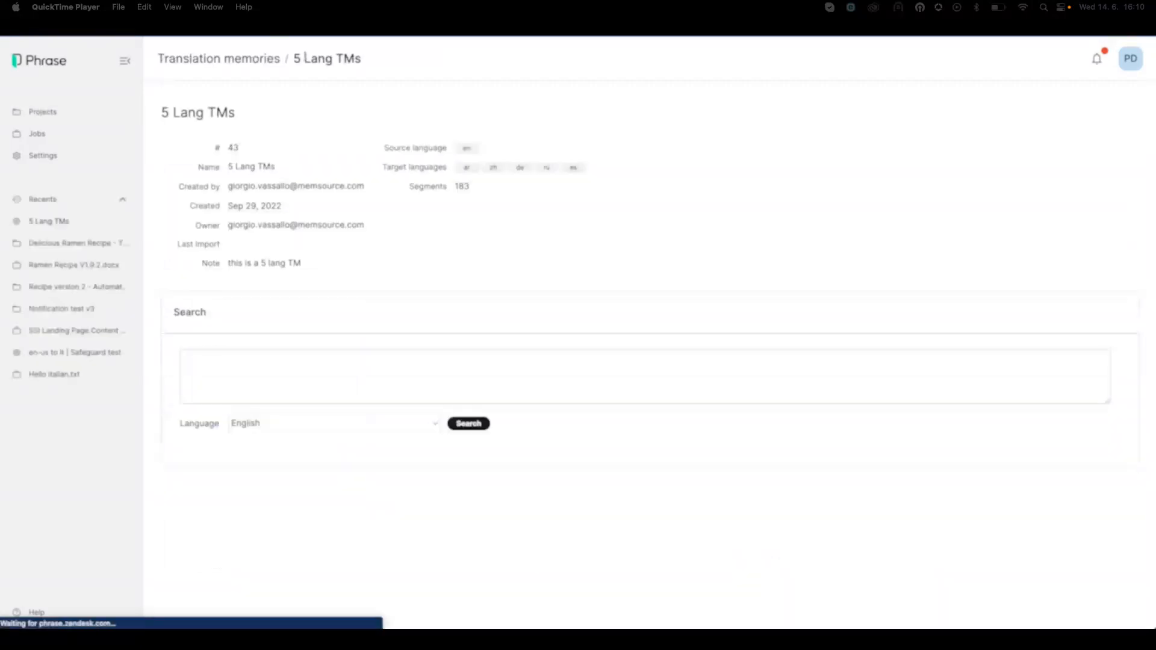
# Run a search of the translation memory with an empty English query and look over the segments
pyautogui.click(395, 378)
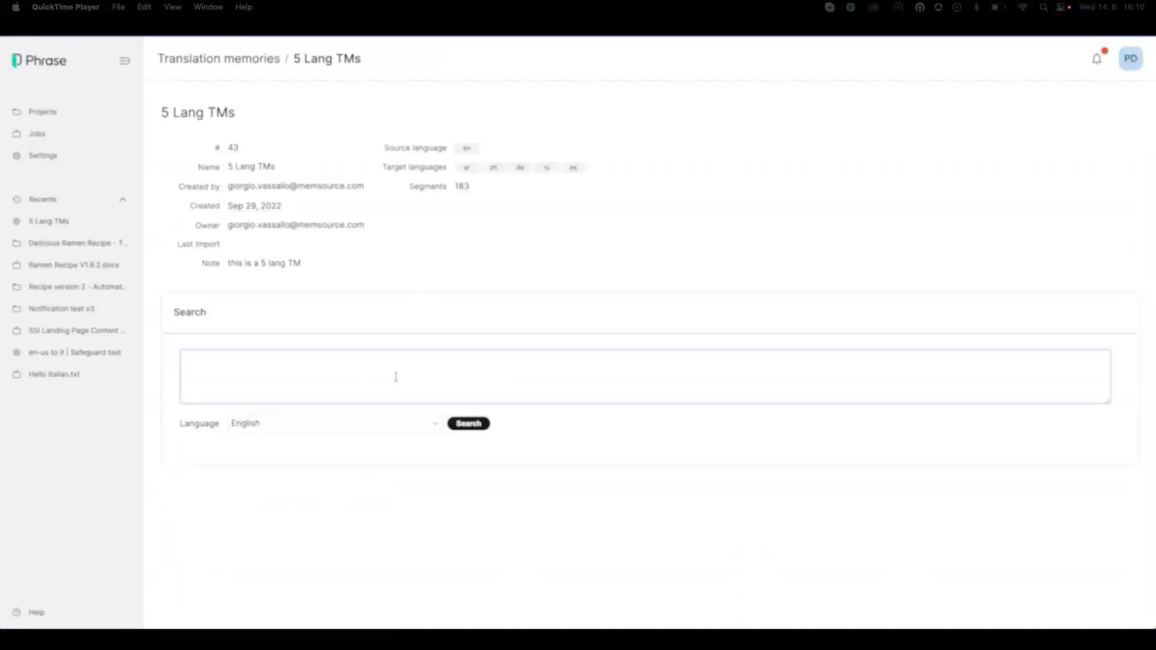
pyautogui.press('Return')
pyautogui.scroll(-2, 400, 377)
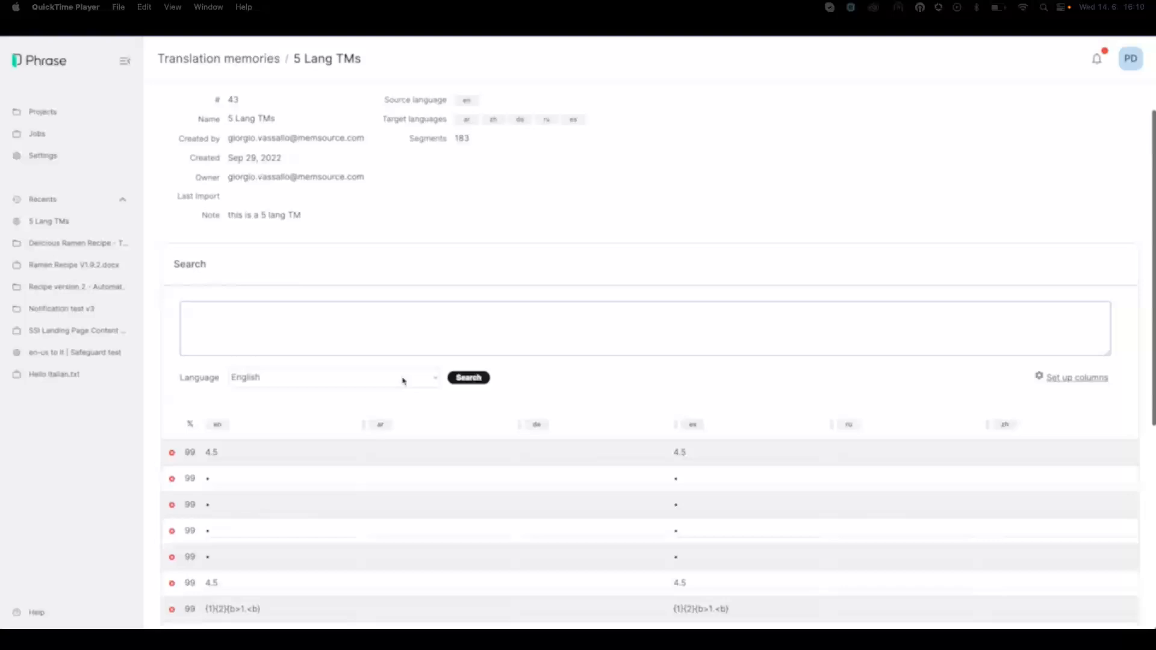
# Append the test text "hghghghgjg" to the Spanish translation of "The languages only differ in their grammar" and remove it again
pyautogui.scroll(-2, 401, 379)
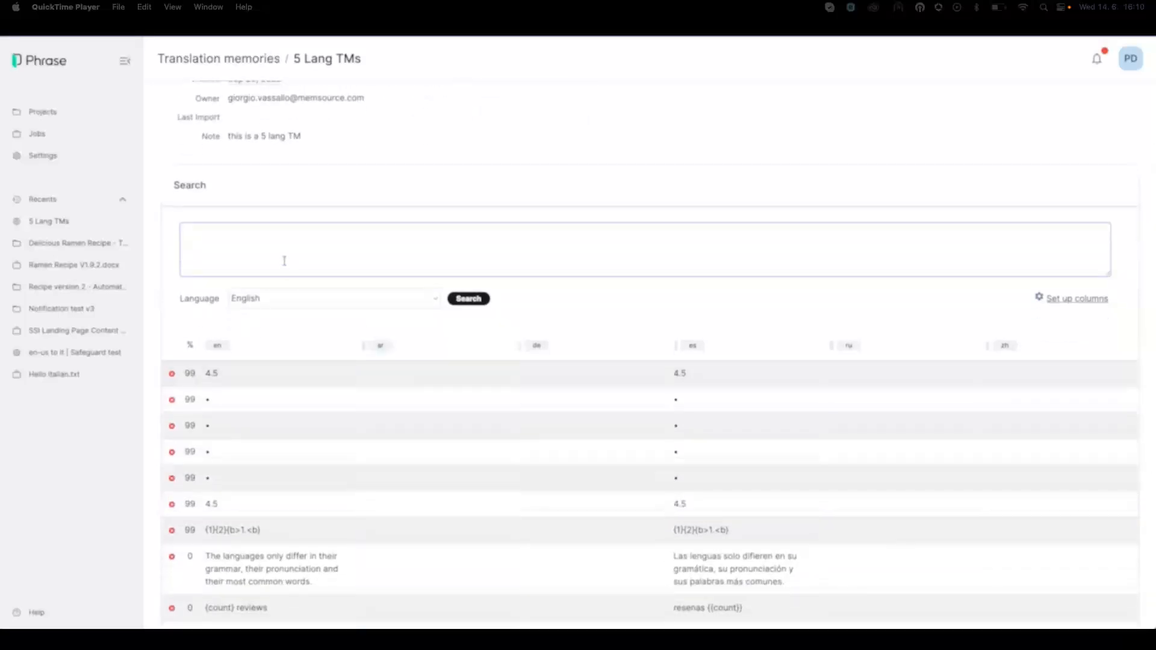
pyautogui.scroll(-5, 284, 261)
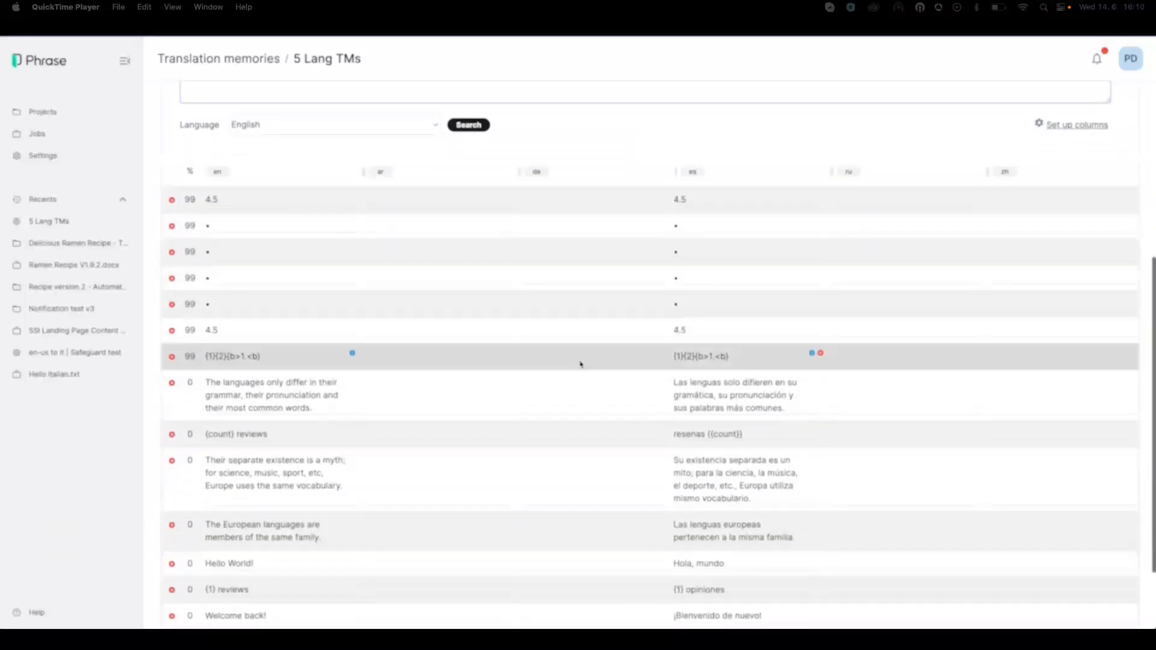
pyautogui.click(735, 396)
pyautogui.write('hghghghgjg')
pyautogui.doubleClick(671, 422)
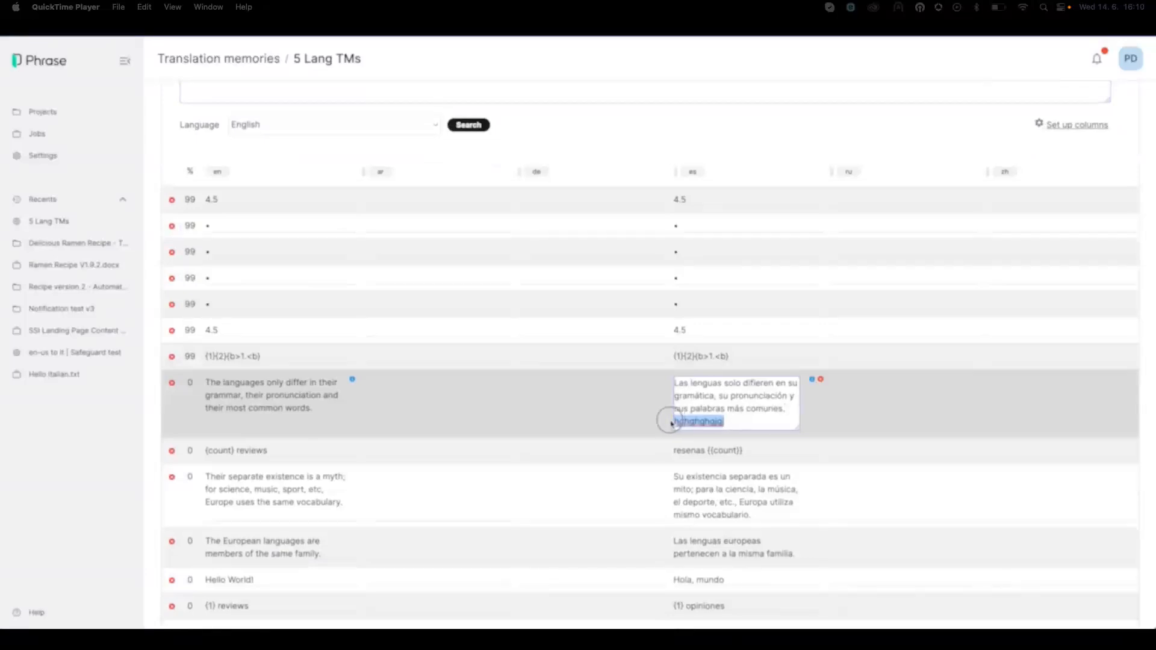
pyautogui.press('BackSpace')
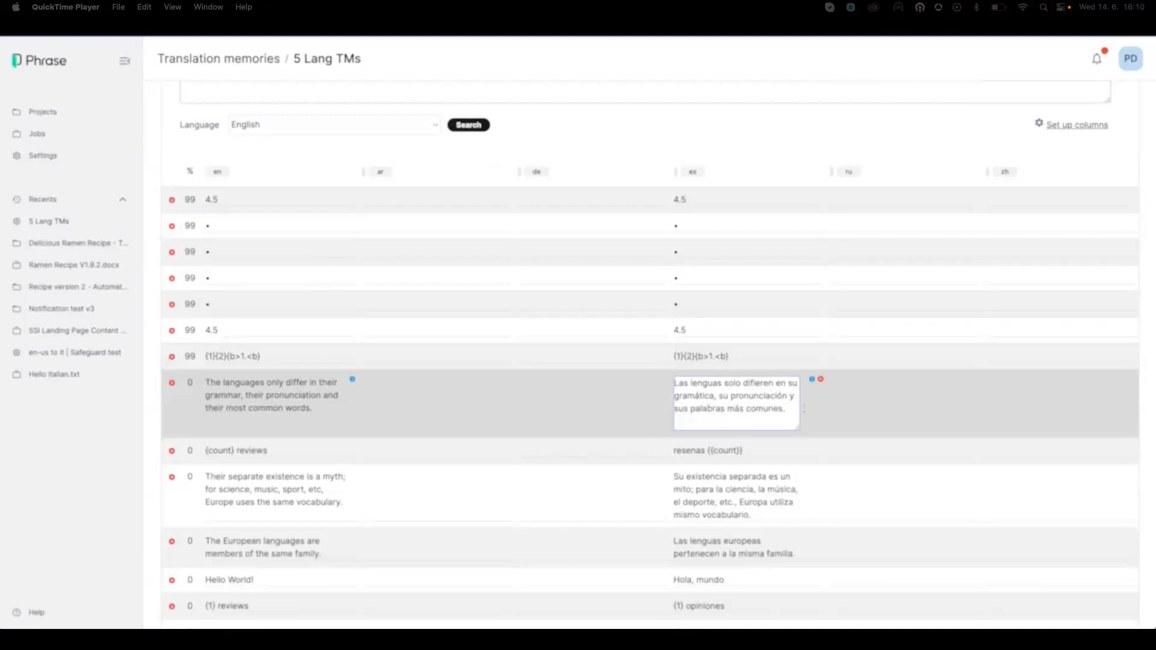
pyautogui.click(922, 409)
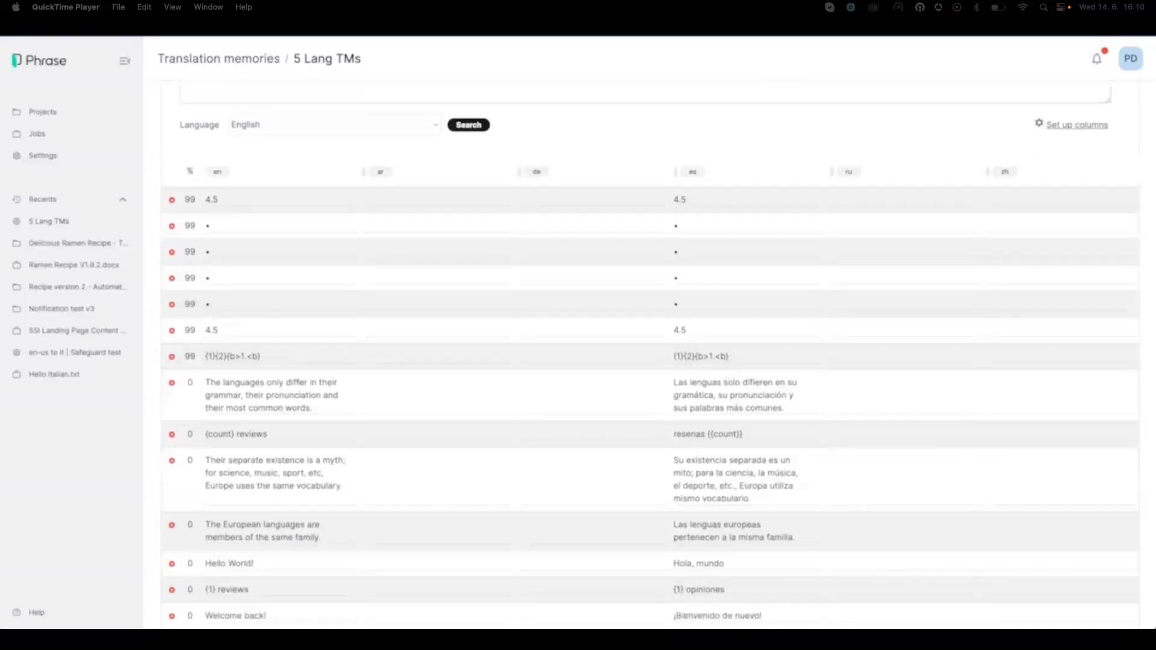
# Return to the Delicious Ramen Recipe - Translation project page and look at its Ramen Recipe V1.9.2.docx job
pyautogui.click(273, 392)
pyautogui.click(683, 424)
pyautogui.click(283, 27)
pyautogui.scroll(8, 539, 156)
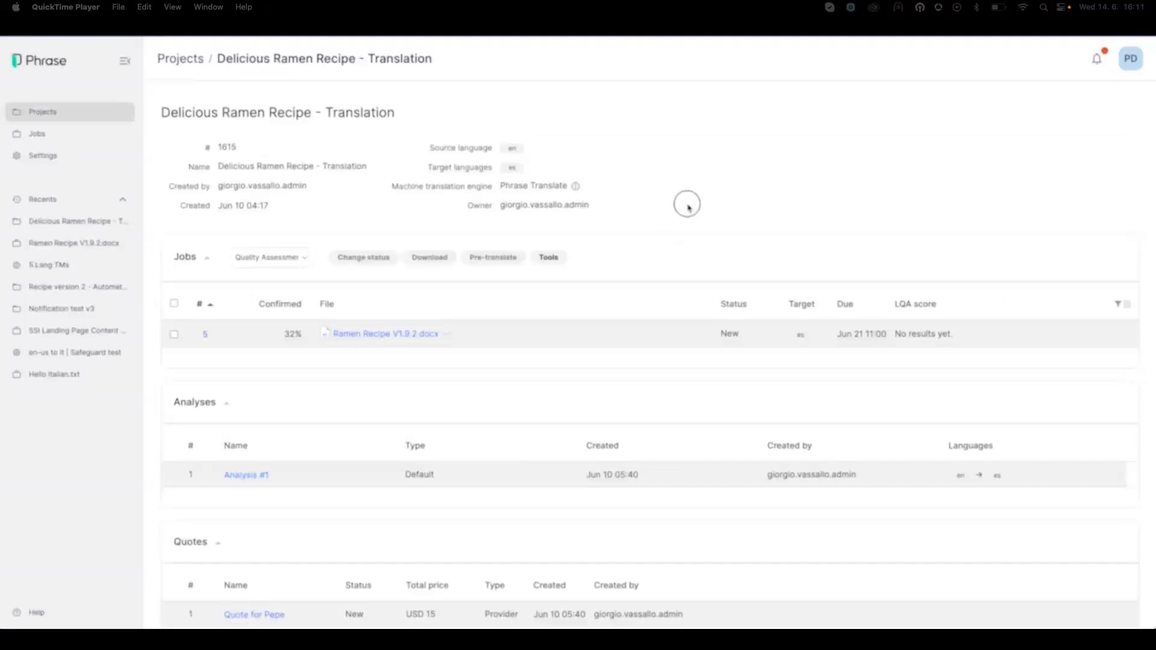
pyautogui.moveTo(443, 334); pyautogui.dragTo(337, 334)
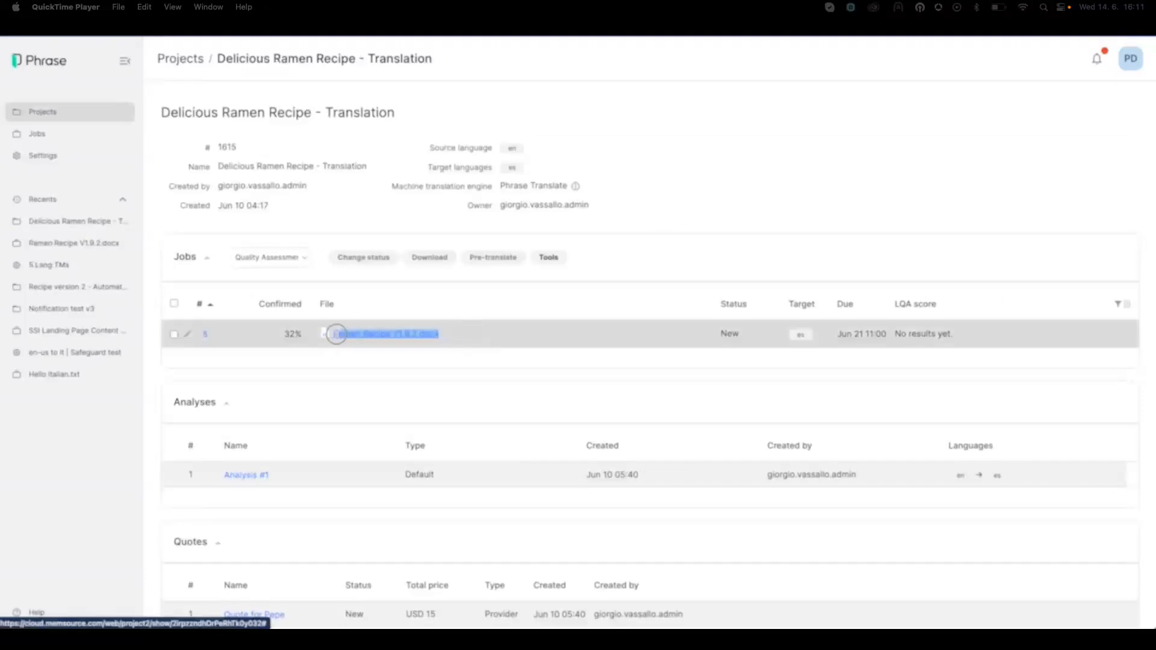
pyautogui.click(462, 313)
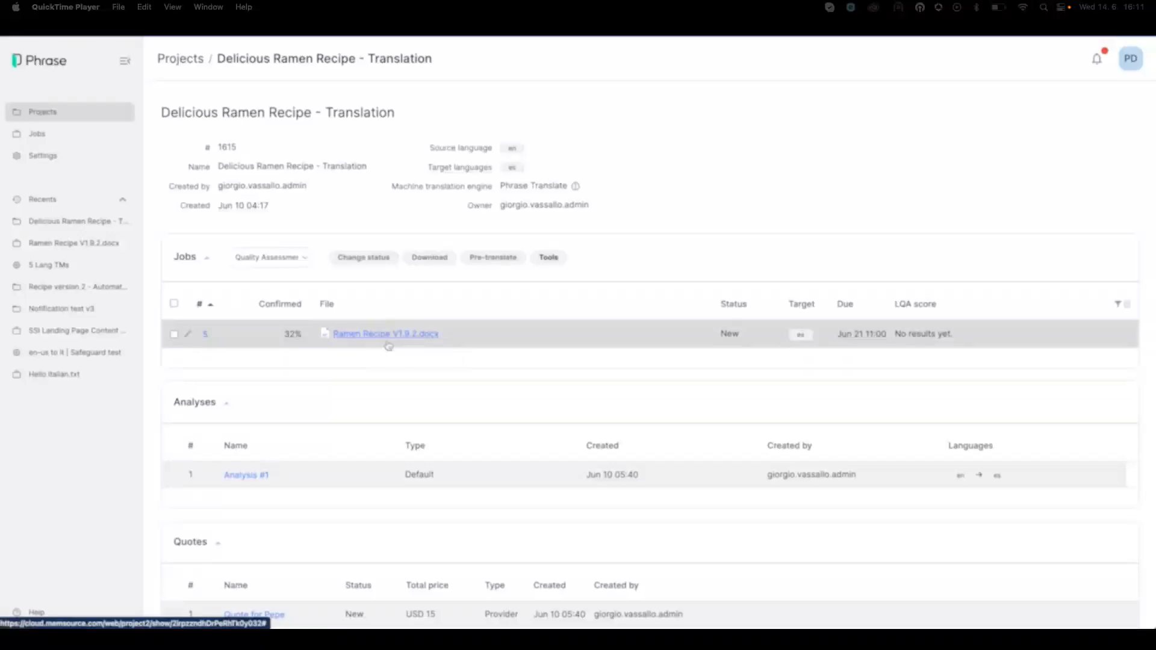
# Accept the Ramen Recipe V1.9.2.docx job from the overall jobs list and open it in the translation editor
pyautogui.click(41, 136)
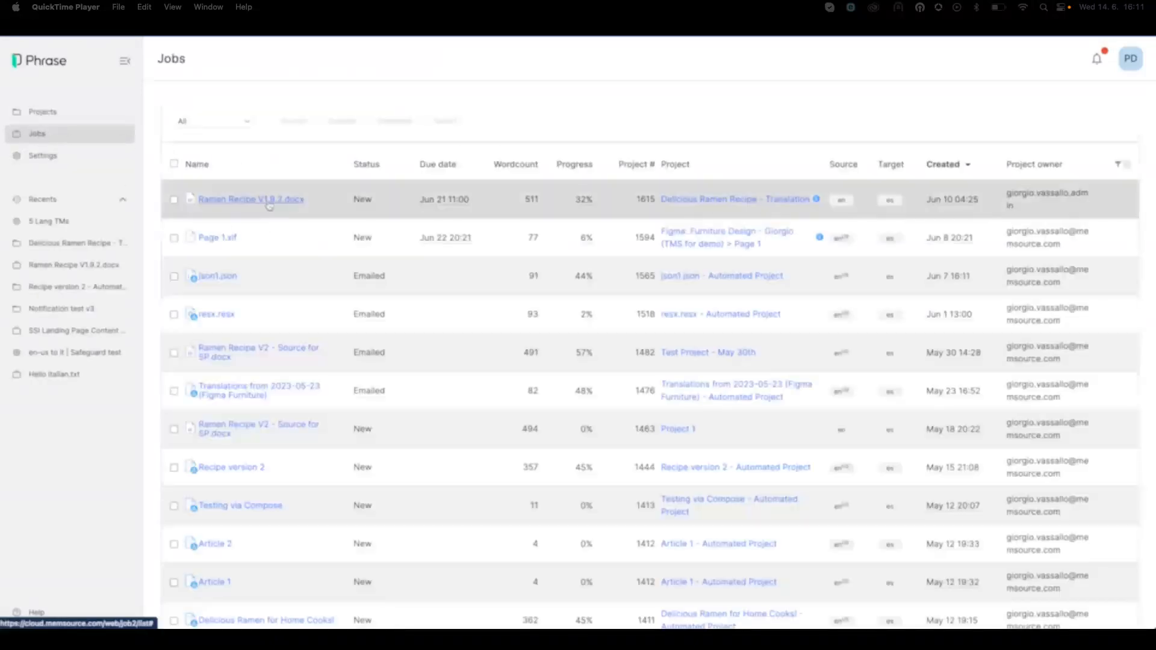
pyautogui.click(173, 199)
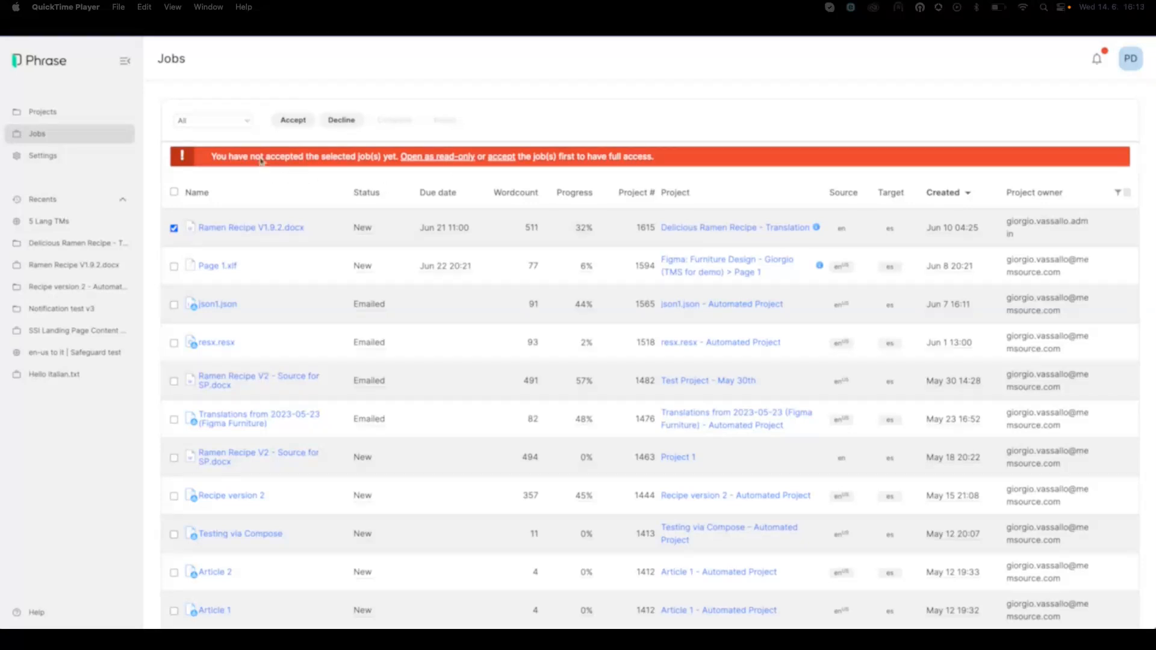
pyautogui.click(295, 123)
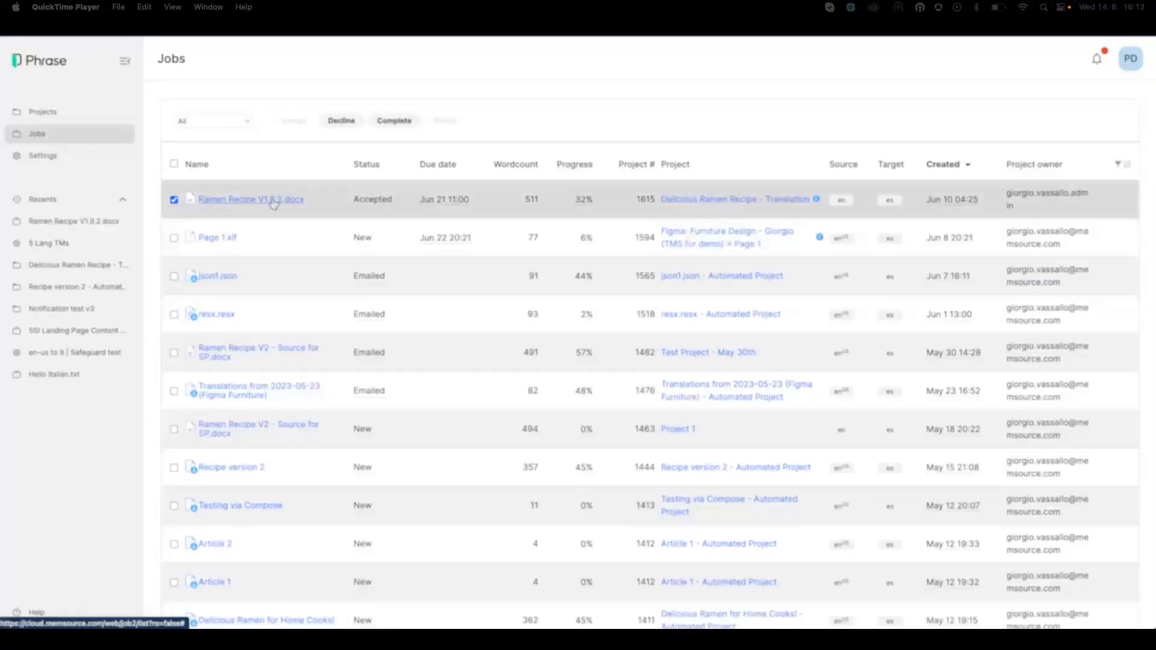
pyautogui.click(274, 204)
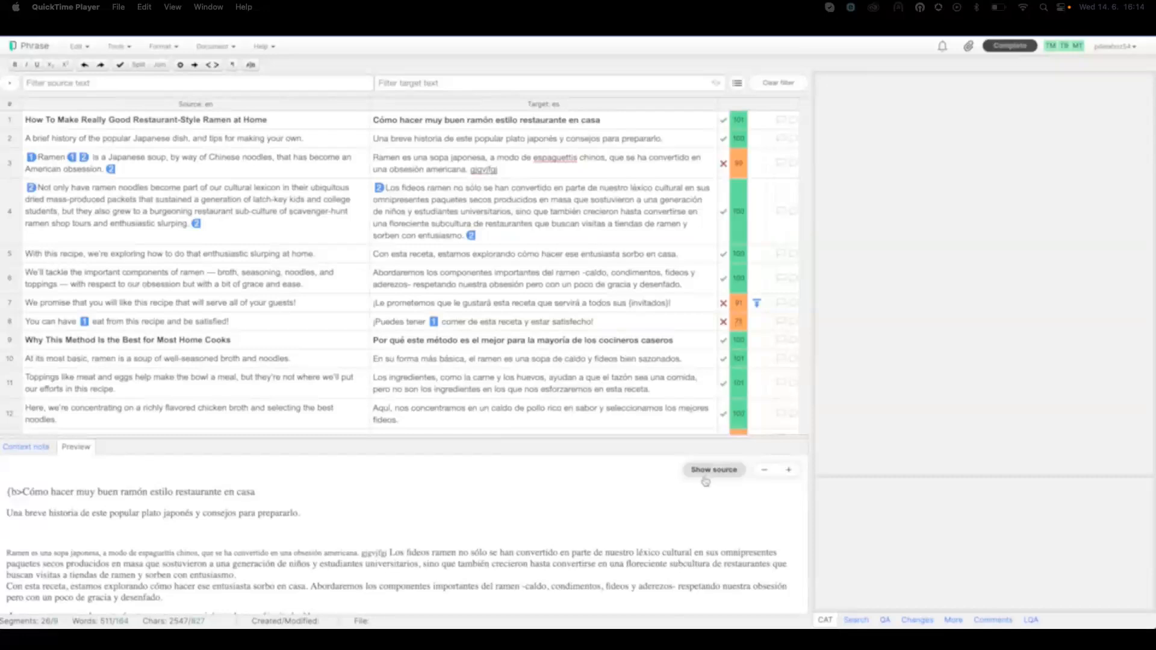
# Look through the document preview, switching it from the target text to the source text
pyautogui.scroll(-2, 649, 518)
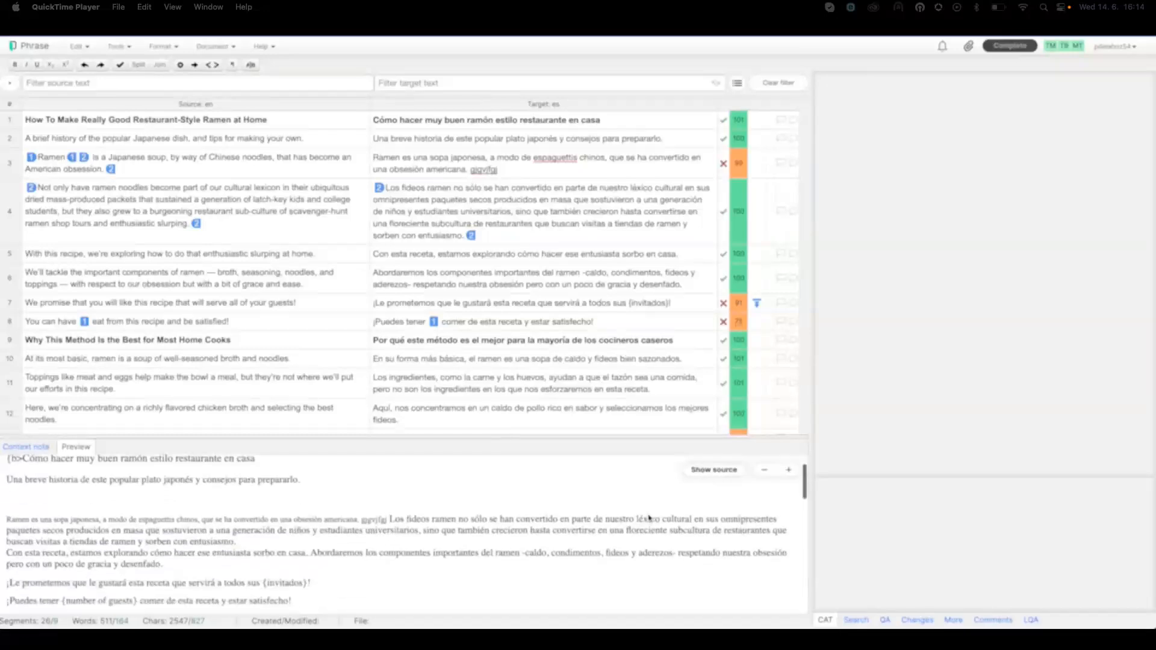
pyautogui.scroll(3, 687, 509)
pyautogui.click(710, 470)
pyautogui.scroll(-5, 392, 523)
pyautogui.scroll(-15, 388, 521)
pyautogui.scroll(-4, 405, 521)
pyautogui.scroll(10, 405, 522)
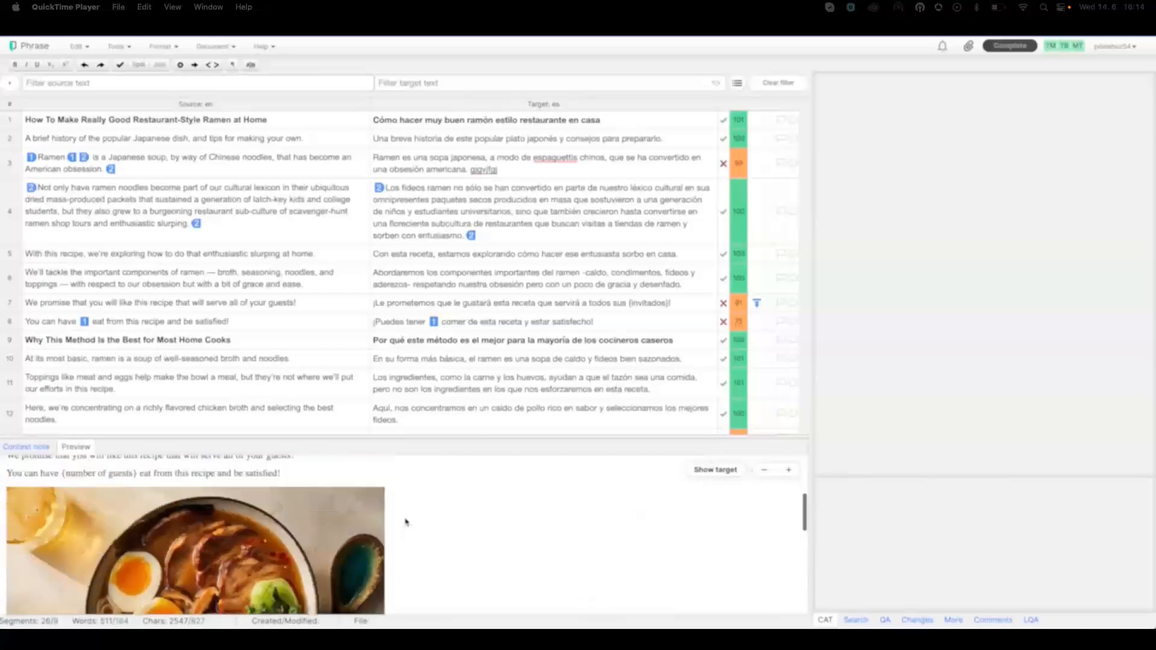
pyautogui.scroll(3, 406, 522)
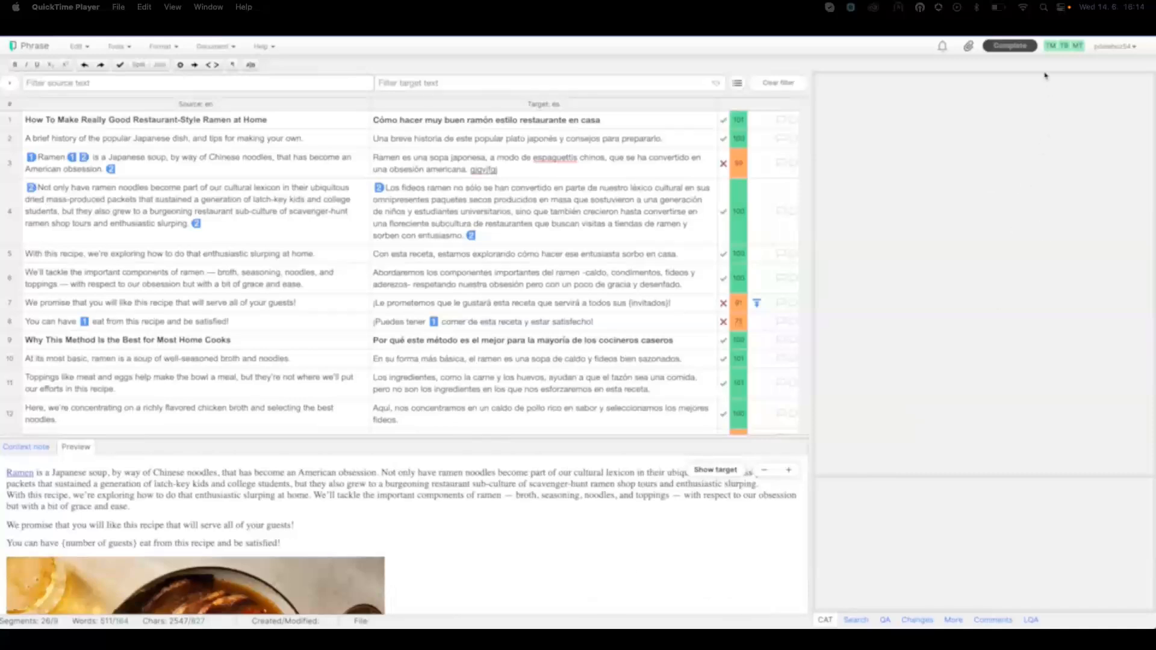
pyautogui.moveTo(1070, 50)
# Delete the stray nonsense word at the end of segment 3's Spanish translation and confirm the segment
pyautogui.doubleClick(483, 170)
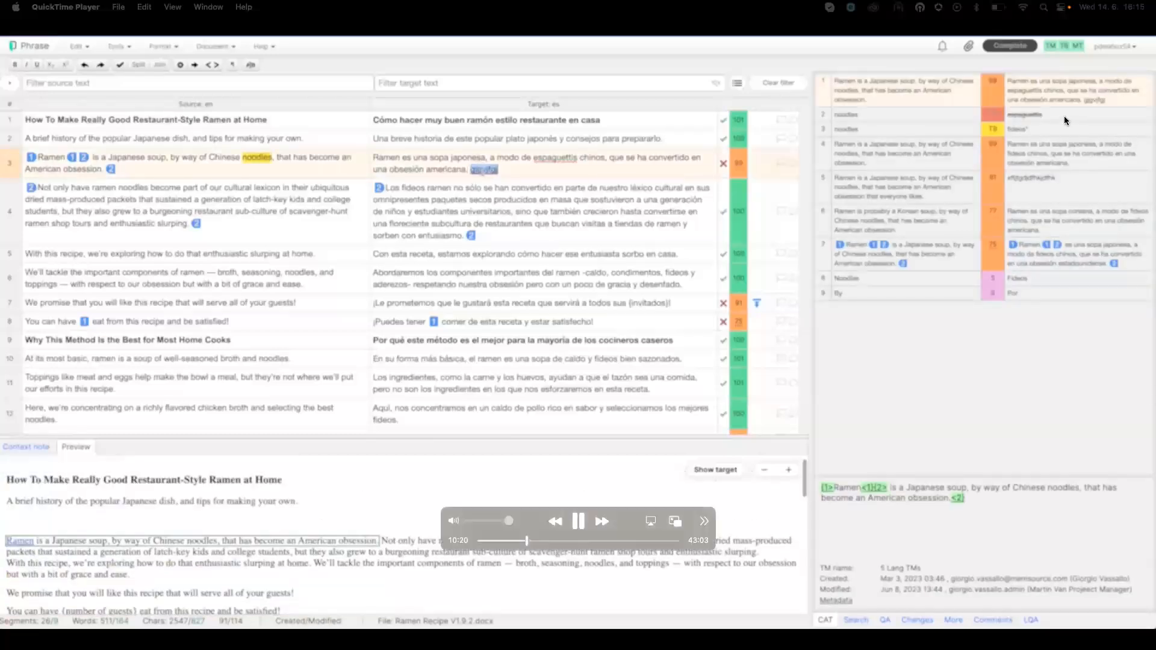
pyautogui.press('BackSpace')
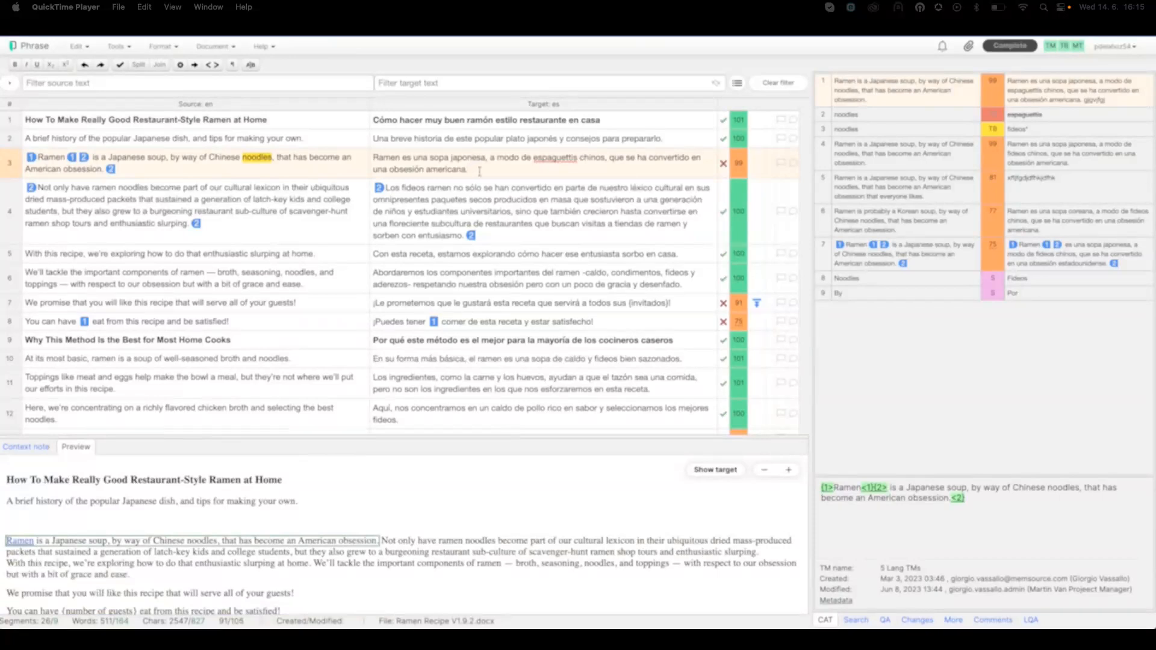
pyautogui.click(723, 165)
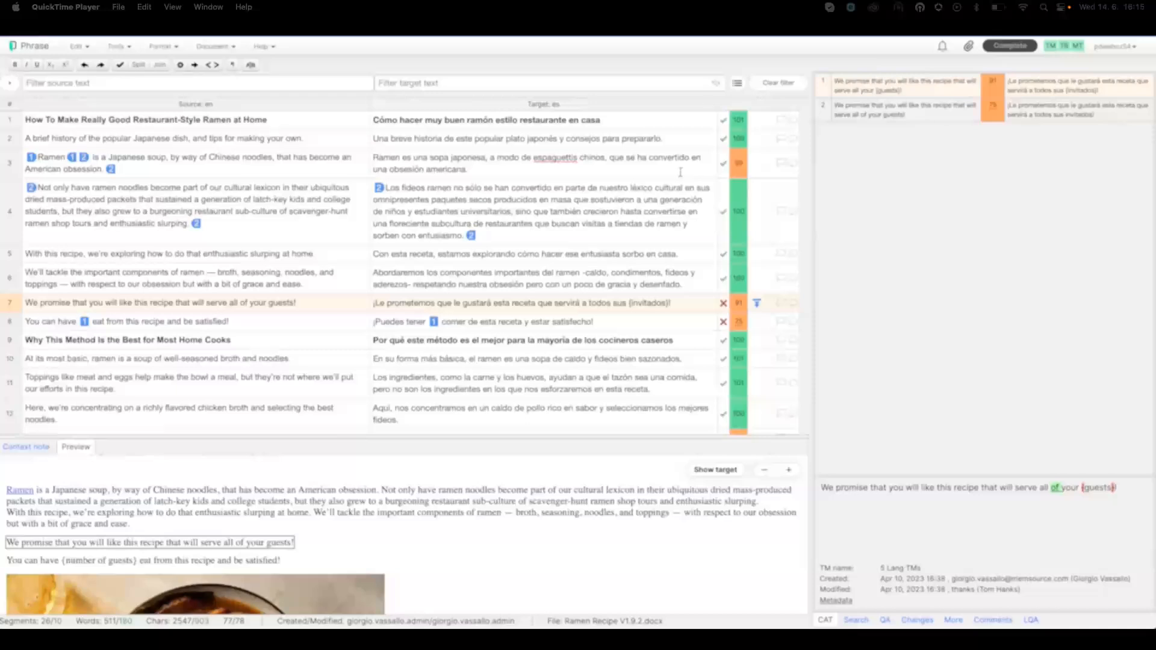
# Examine the term base entry "fideos" suggested for "noodles" in segment 4, including its usage, link, definition and concept note
pyautogui.click(480, 190)
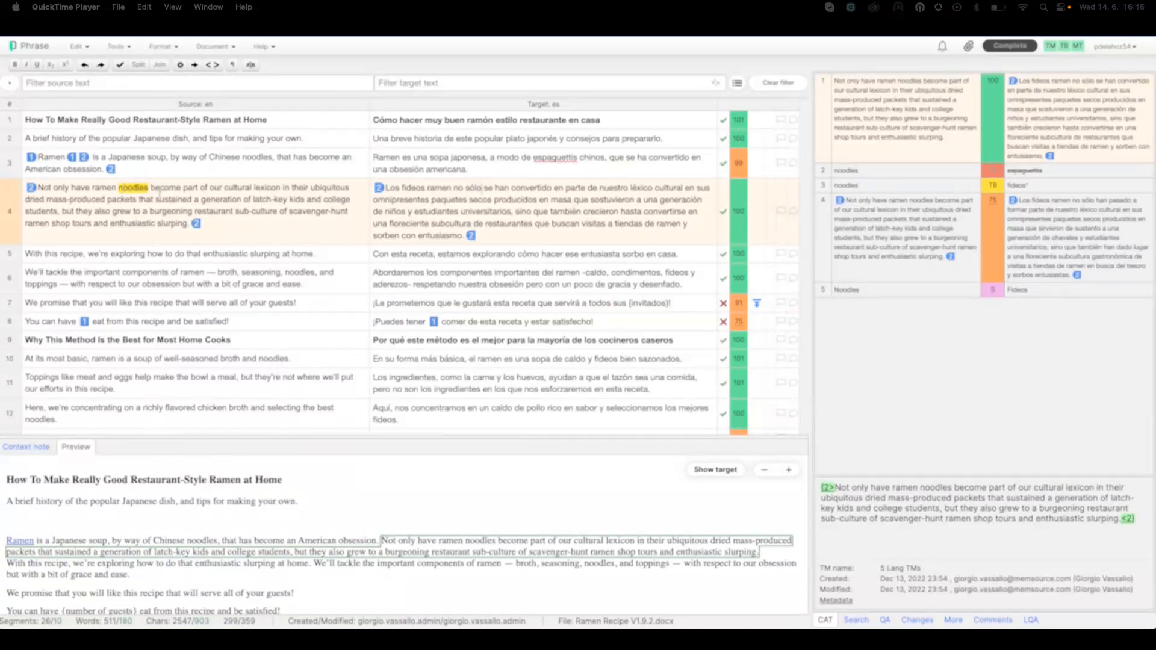
pyautogui.click(1049, 189)
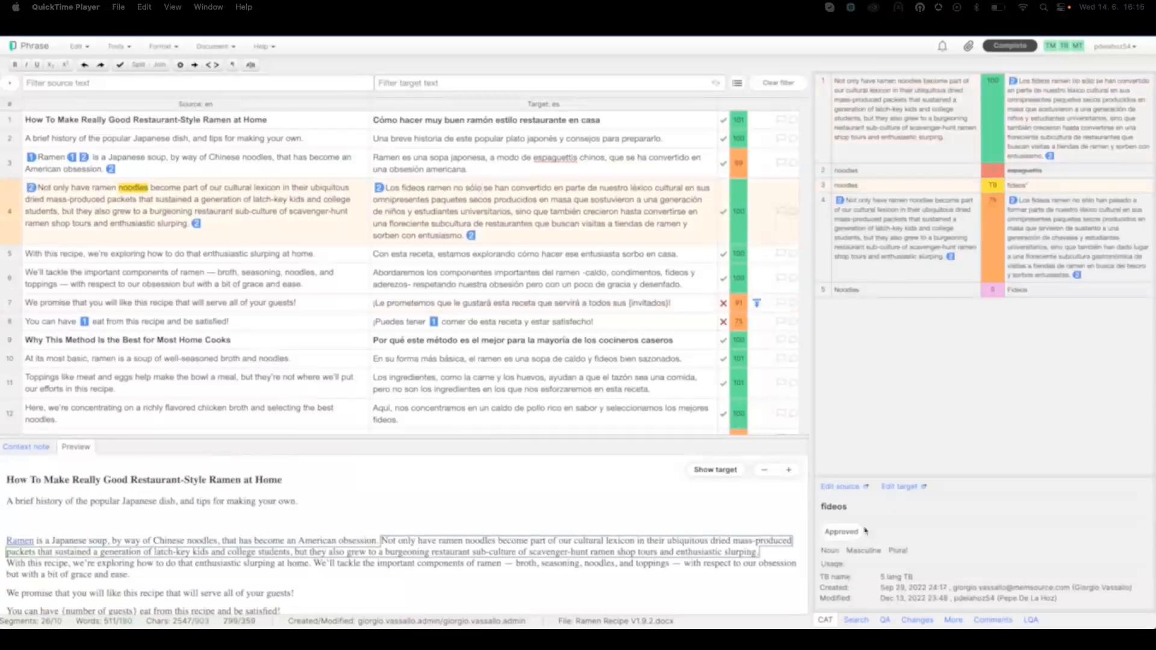
pyautogui.scroll(-1, 849, 533)
pyautogui.scroll(-2, 838, 530)
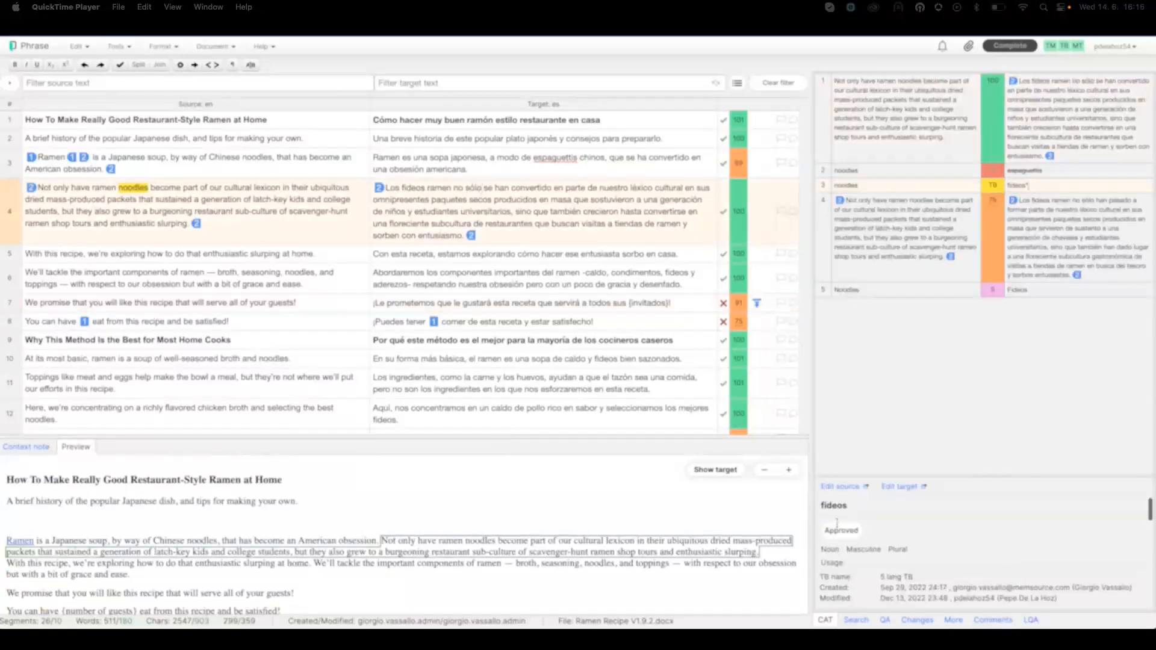
pyautogui.scroll(-3, 841, 551)
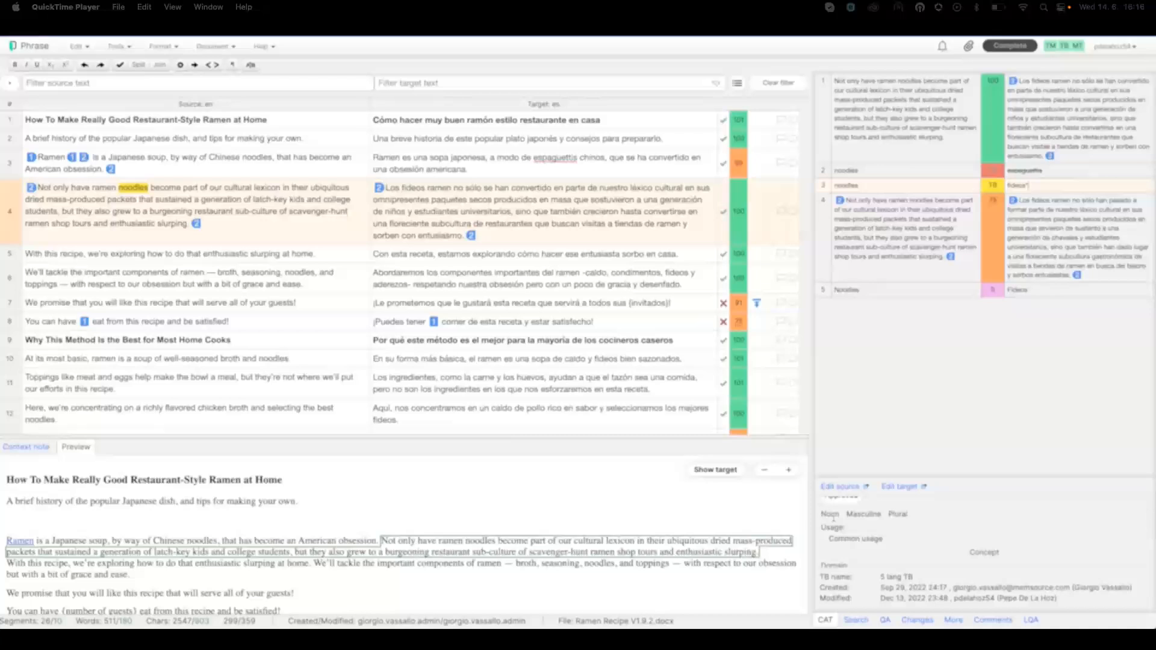
pyautogui.scroll(-5, 876, 518)
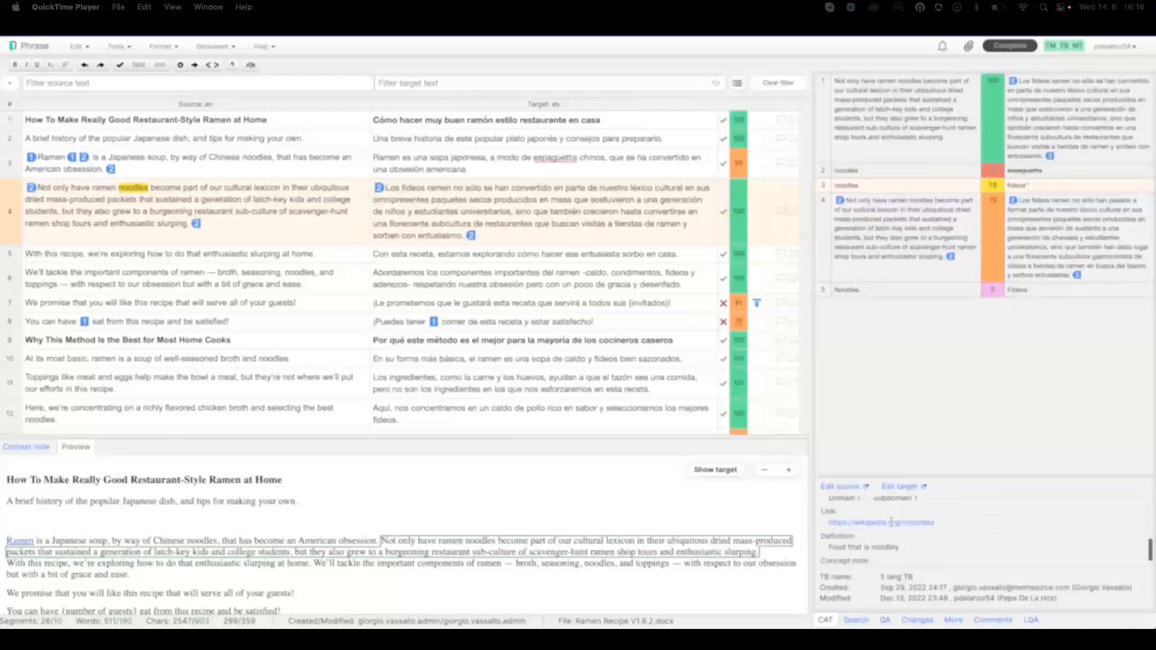
pyautogui.scroll(-2, 900, 541)
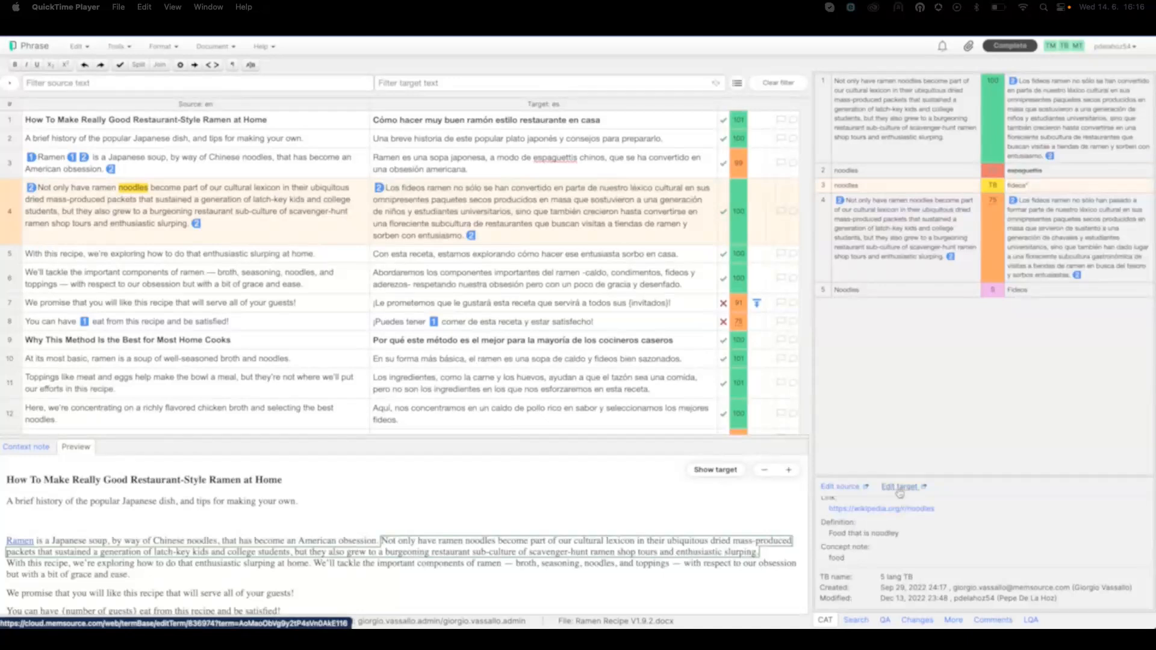
# Start a new term from the source word "generation" in segment 4, try the Forbidden option, and close the form without adding it
pyautogui.doubleClick(222, 200)
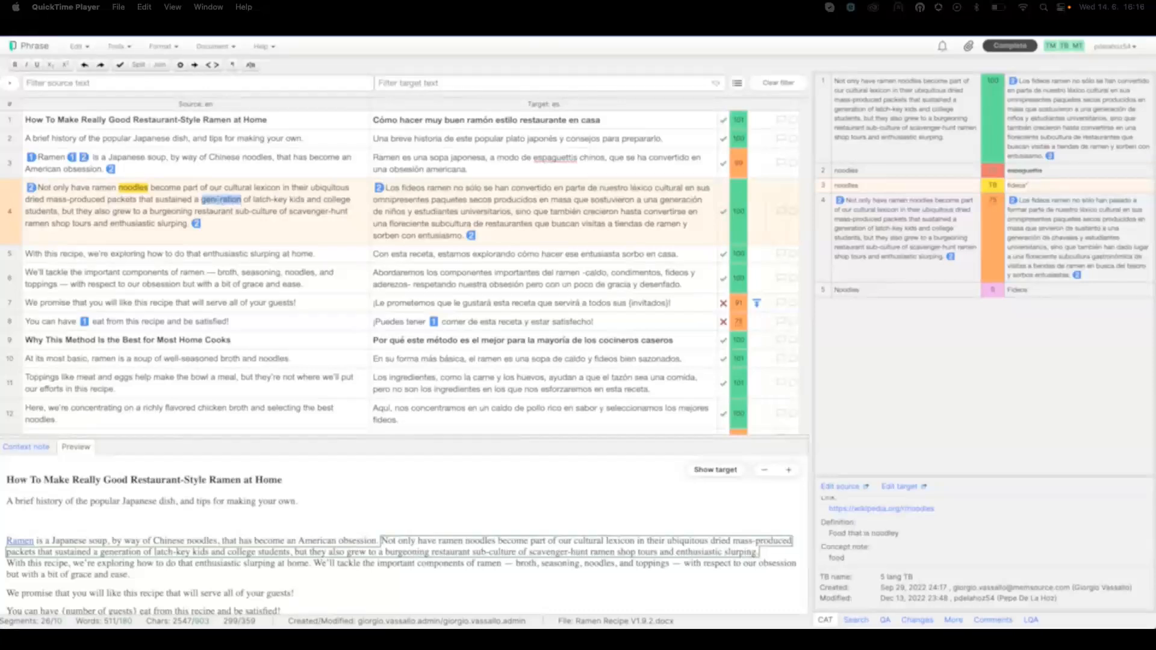
pyautogui.click(117, 47)
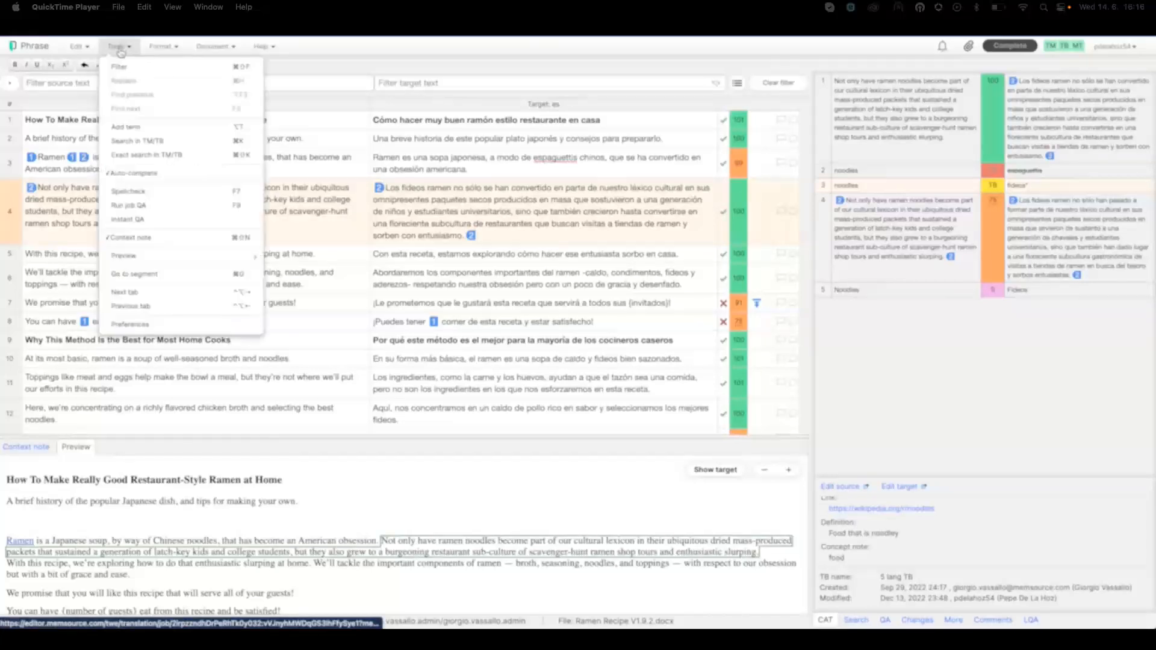
pyautogui.click(151, 133)
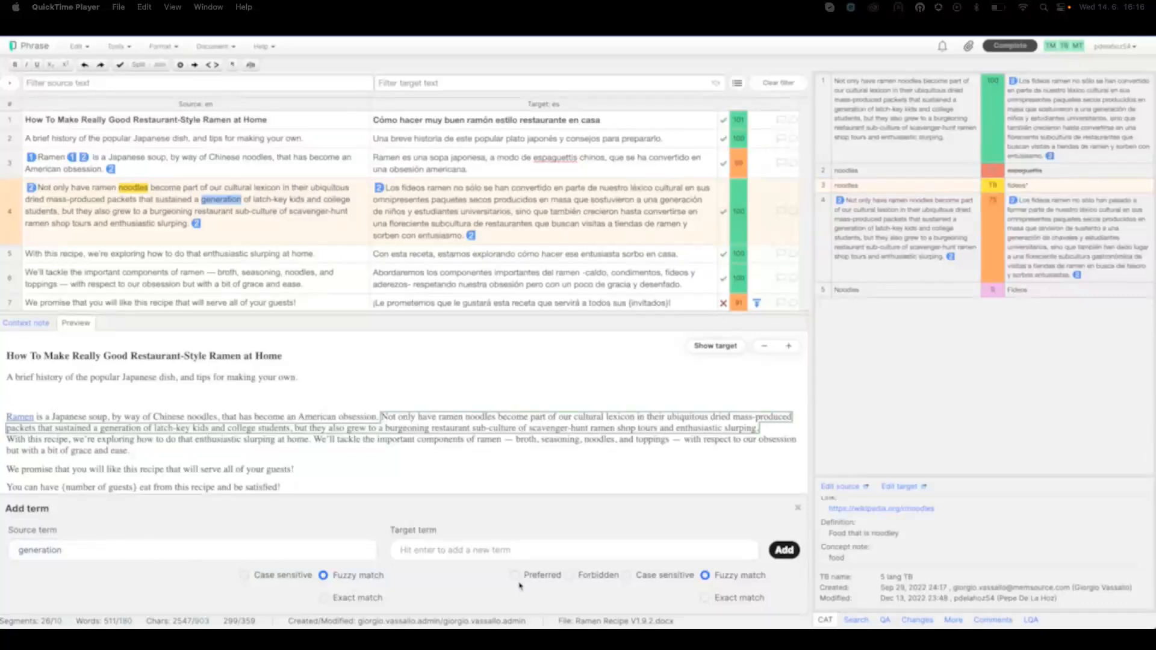
pyautogui.click(569, 576)
pyautogui.click(798, 511)
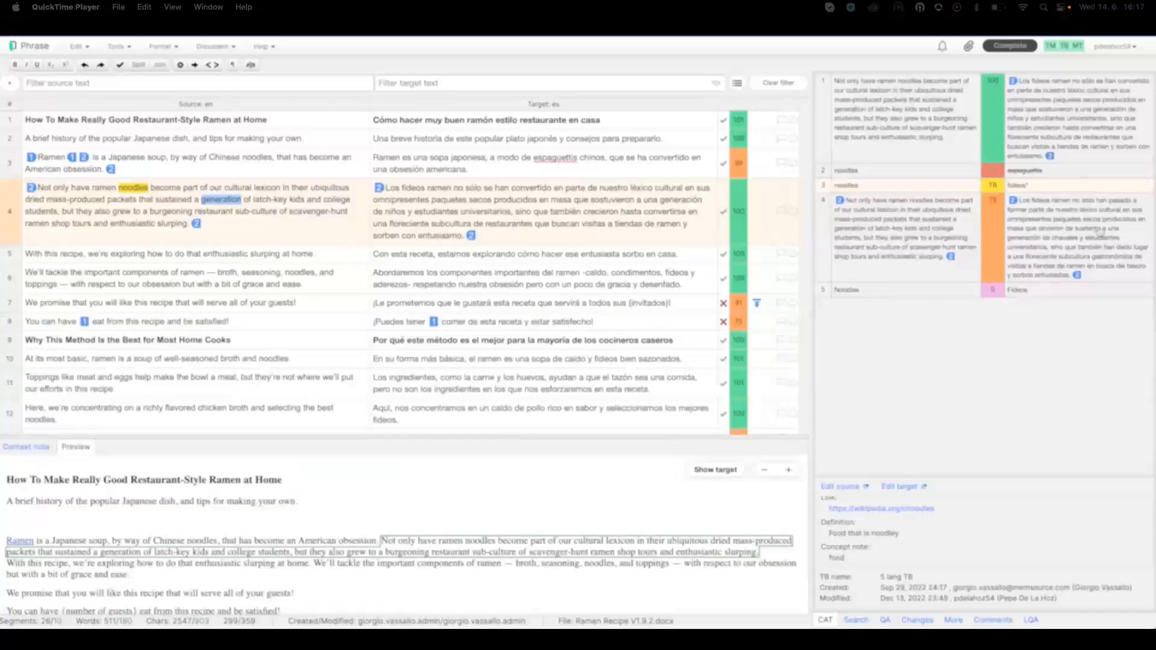
# Review the details and status of the term base entry "espaguettis" suggested for "noodles" in segment 4
pyautogui.click(1057, 174)
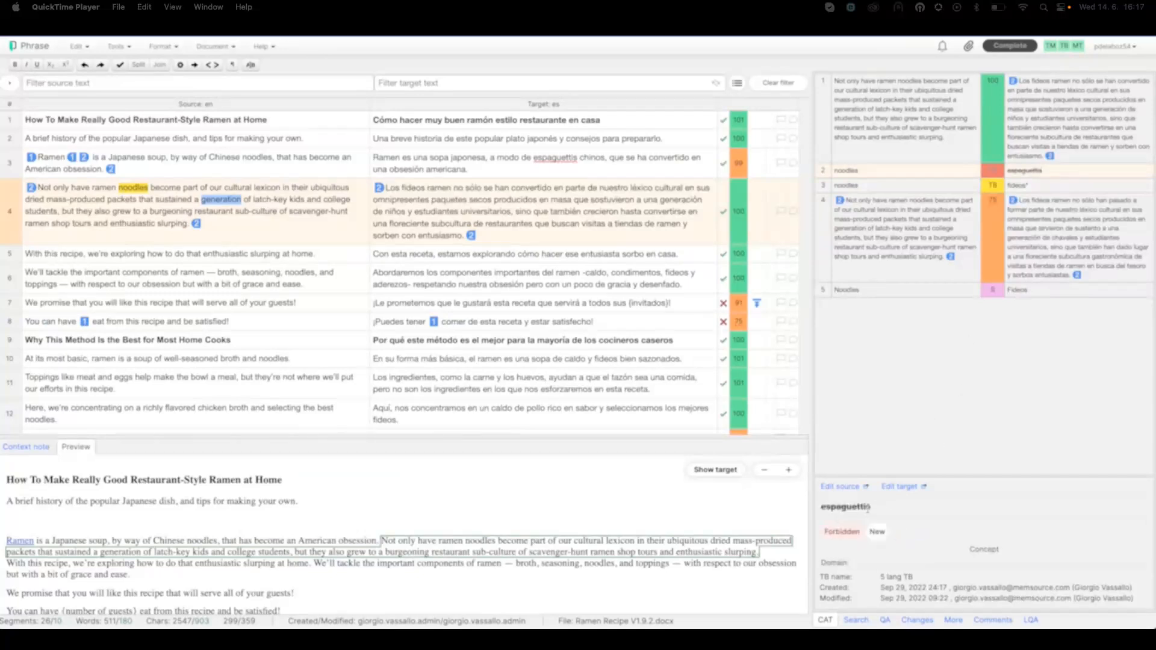
pyautogui.doubleClick(829, 532)
pyautogui.click(991, 395)
# Compare match scores in the segment list and inspect the translation memory matches for segments 7 and 10
pyautogui.scroll(-1, 716, 226)
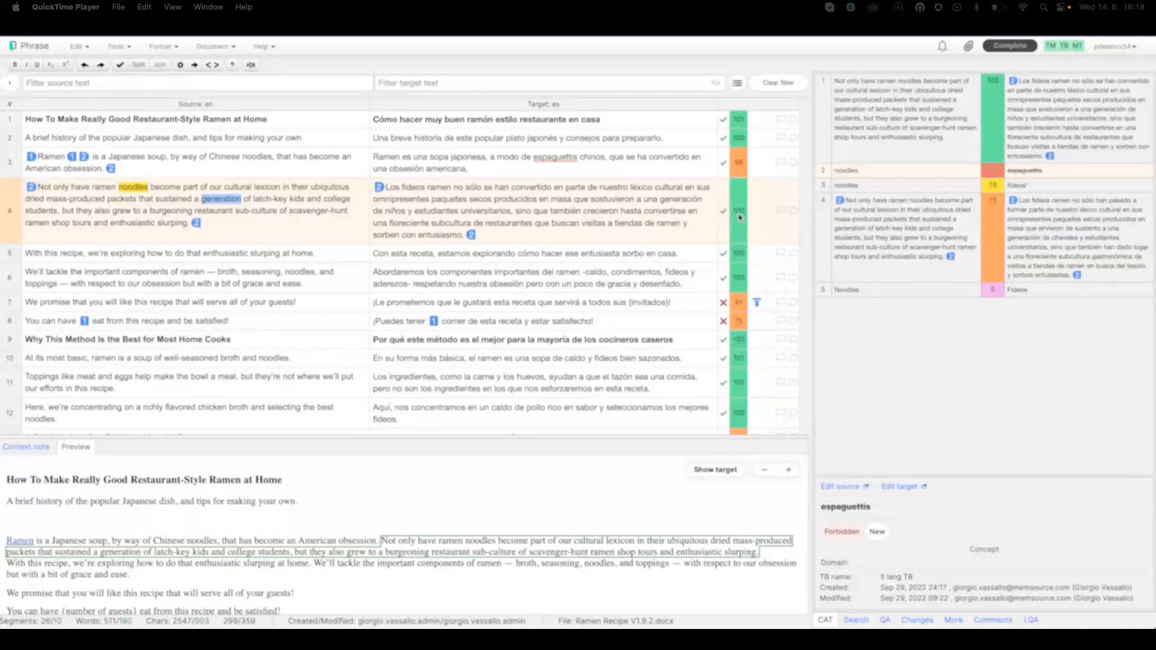
pyautogui.scroll(-1, 740, 217)
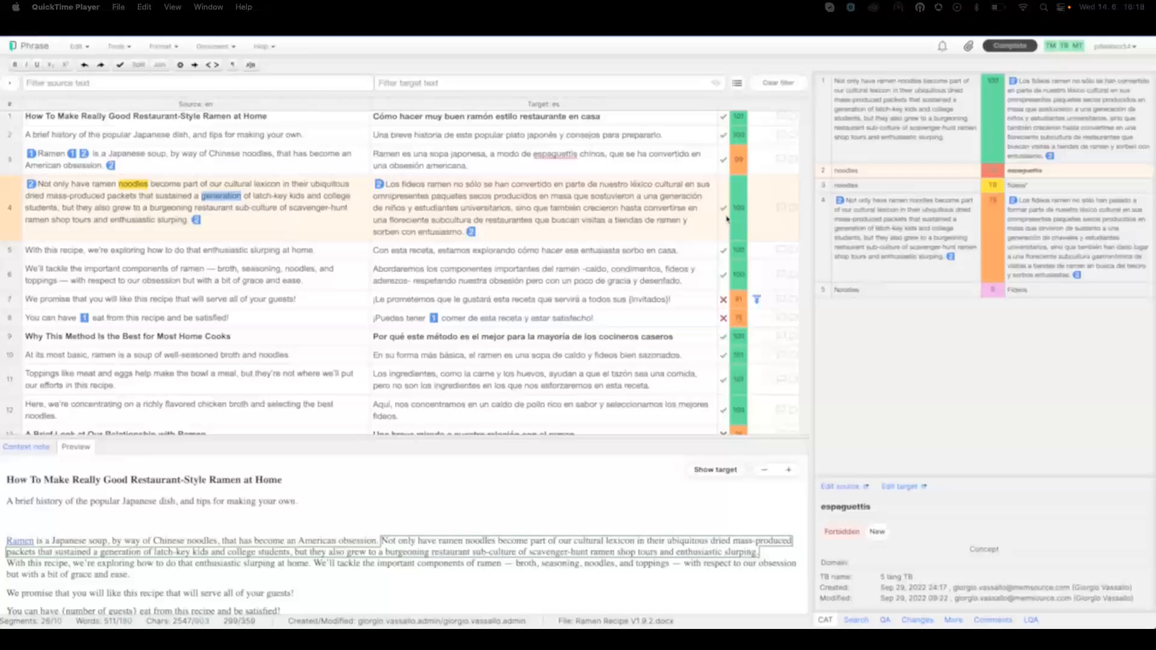
pyautogui.scroll(1, 726, 222)
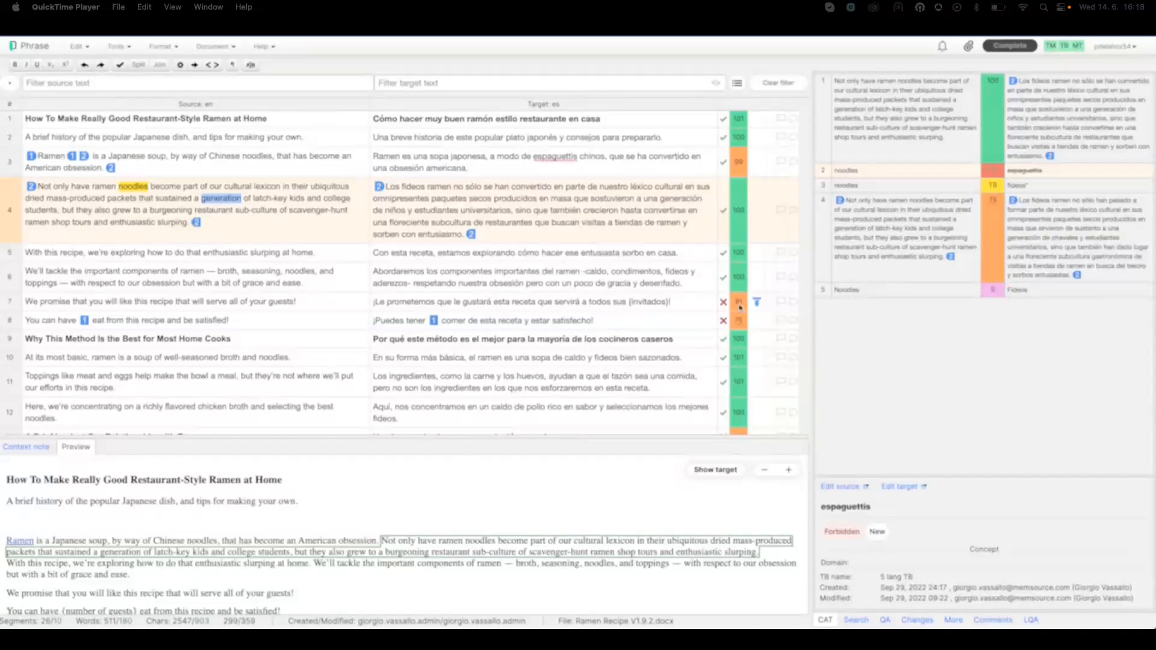
pyautogui.click(697, 302)
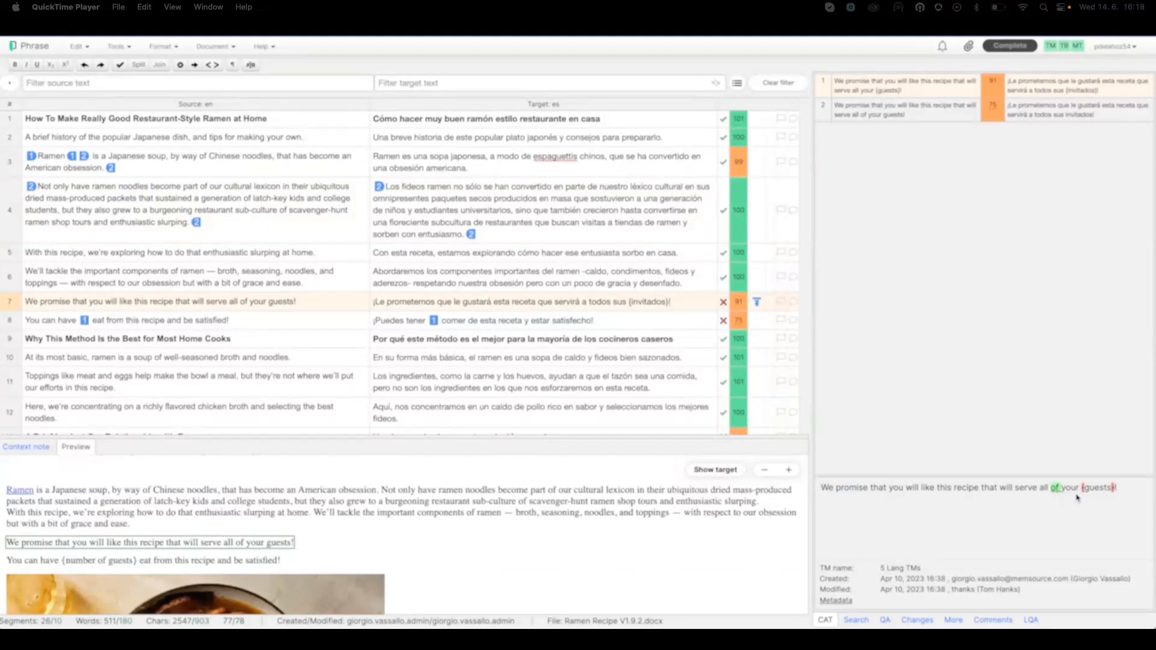
pyautogui.scroll(-2, 691, 295)
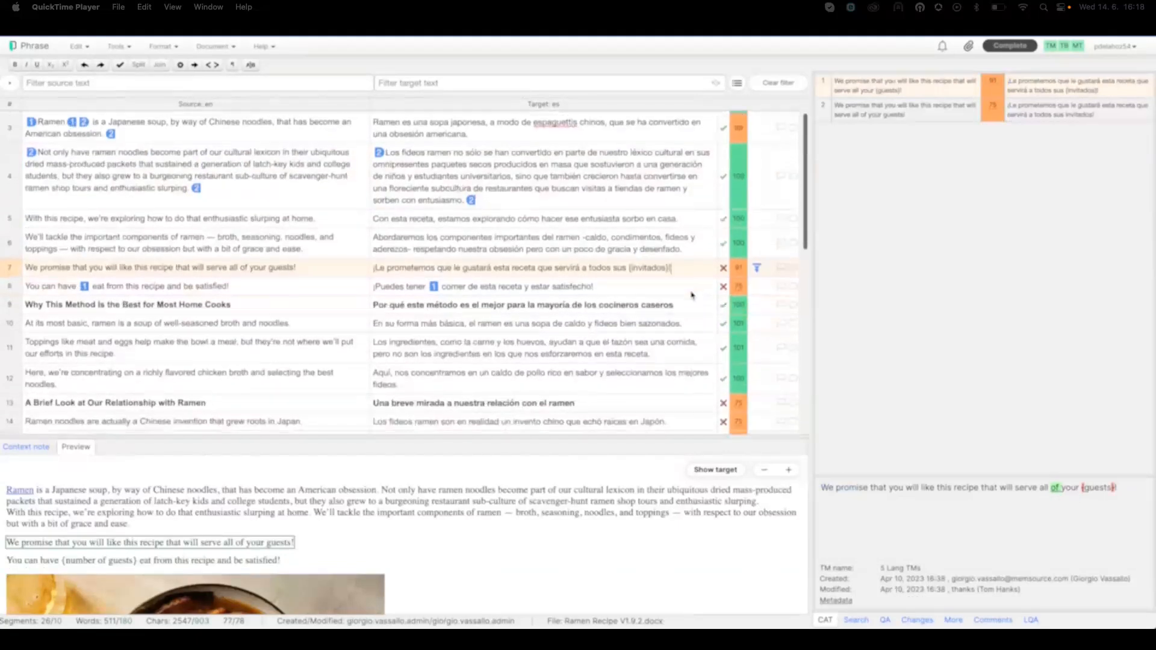
pyautogui.click(692, 312)
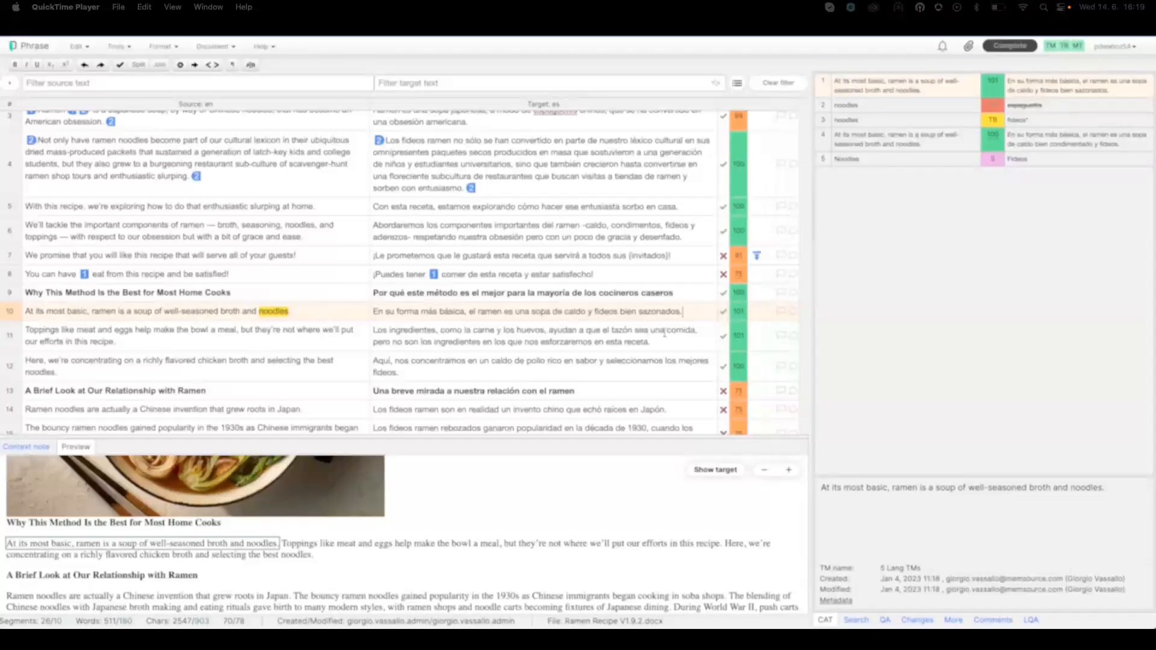
# Inspect segment 7's translation memory matches and its repetition marker
pyautogui.click(704, 258)
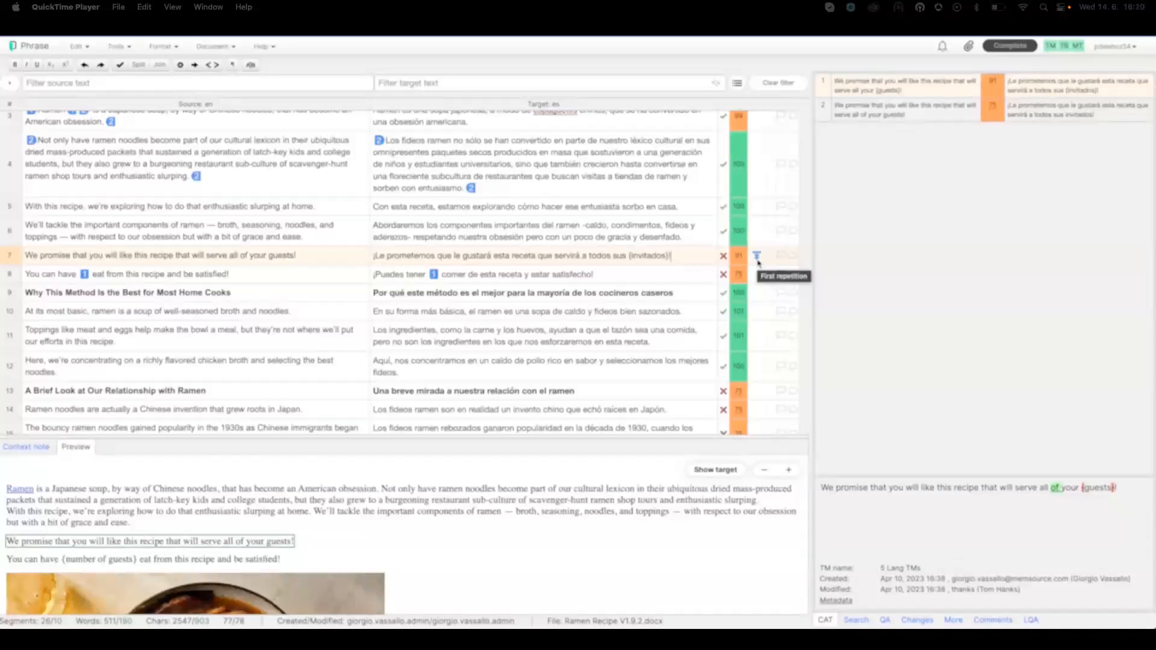
pyautogui.scroll(-2, 758, 263)
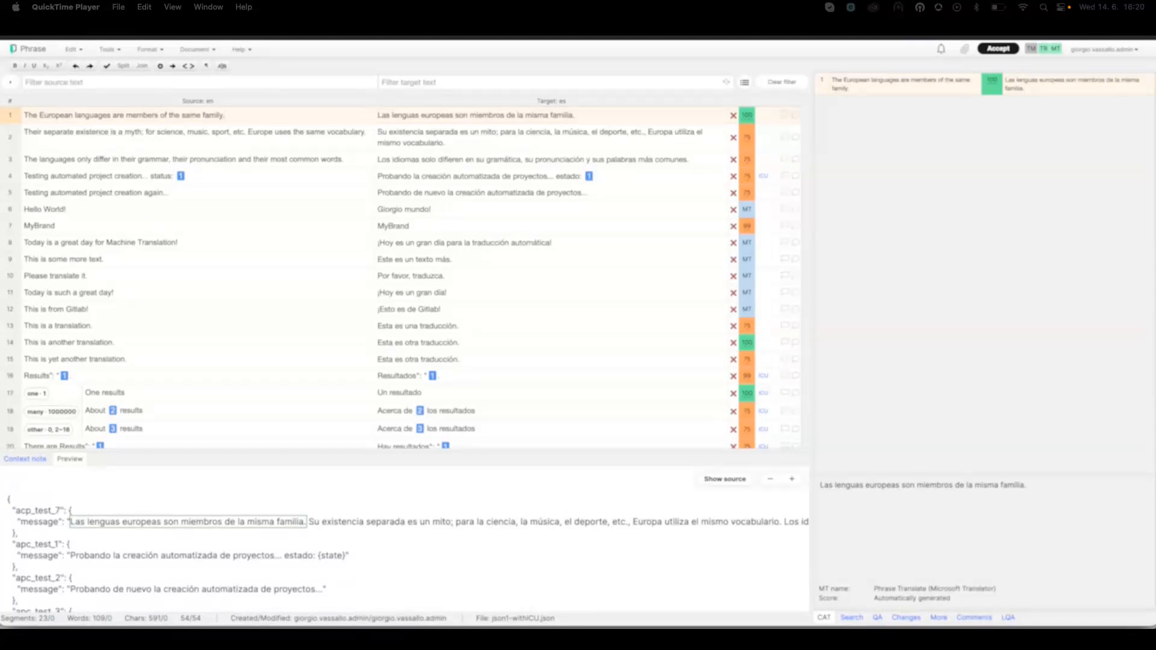
# Examine the one, many and other plural forms of "results" in segments 17 to 19 of the Spanish JSON job
pyautogui.scroll(-2, 181, 358)
pyautogui.click(166, 341)
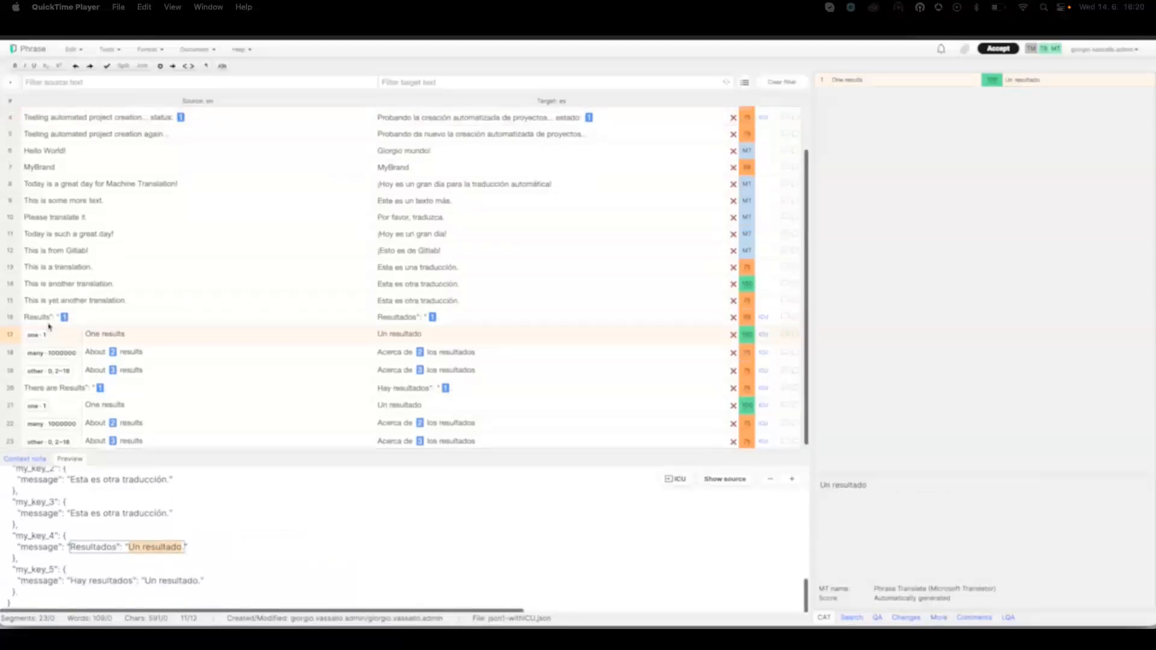
pyautogui.click(98, 350)
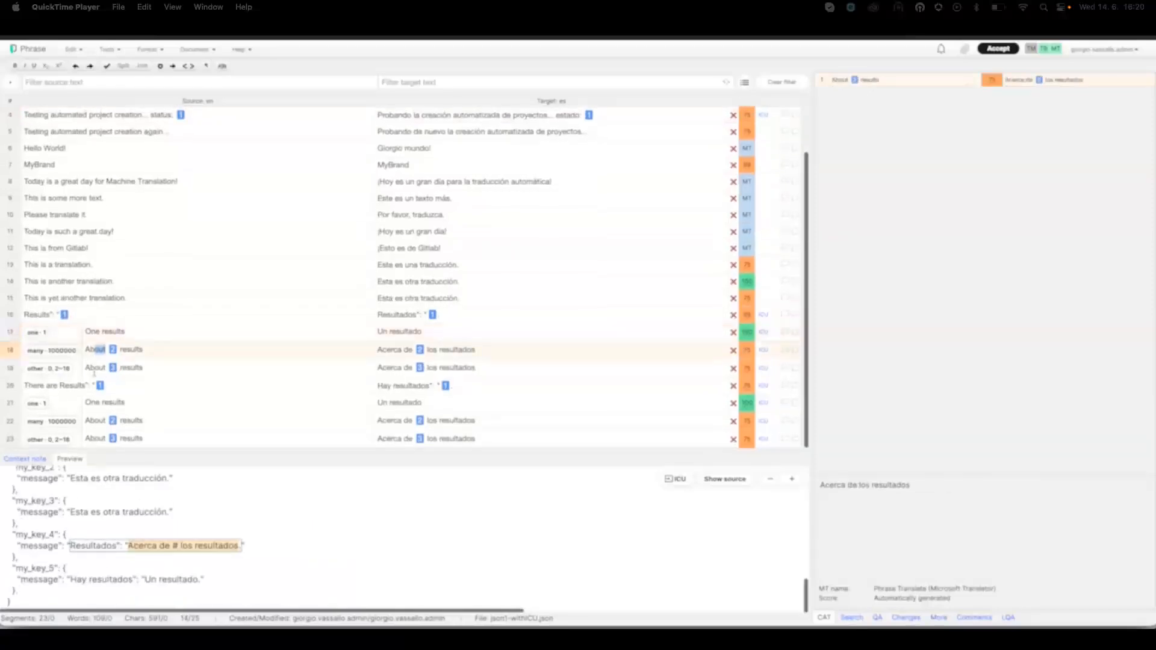
pyautogui.click(95, 367)
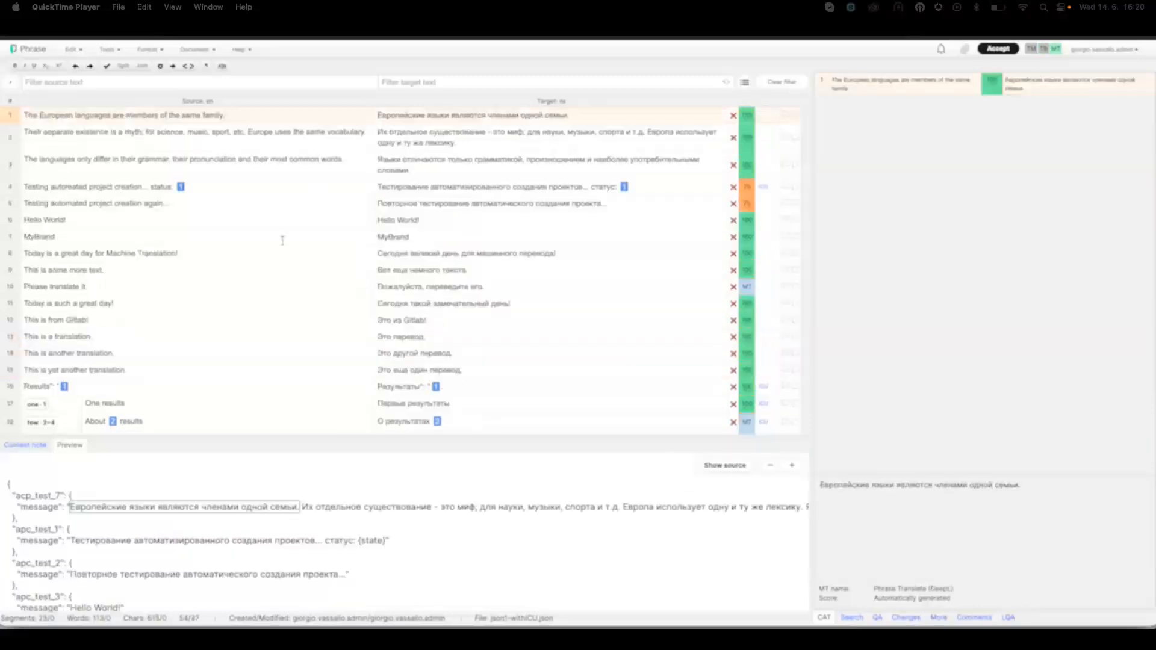
# Examine the one, few, many and other plural forms of "results" in the Russian version of the JSON job
pyautogui.scroll(-3, 268, 268)
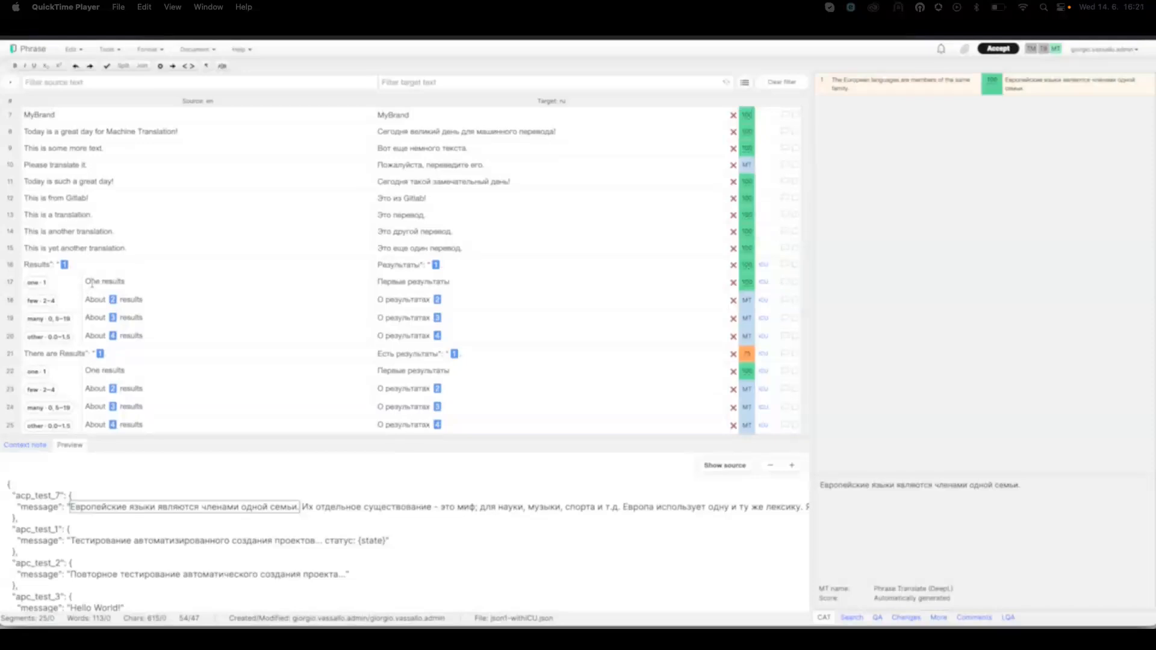
pyautogui.click(91, 281)
pyautogui.click(66, 301)
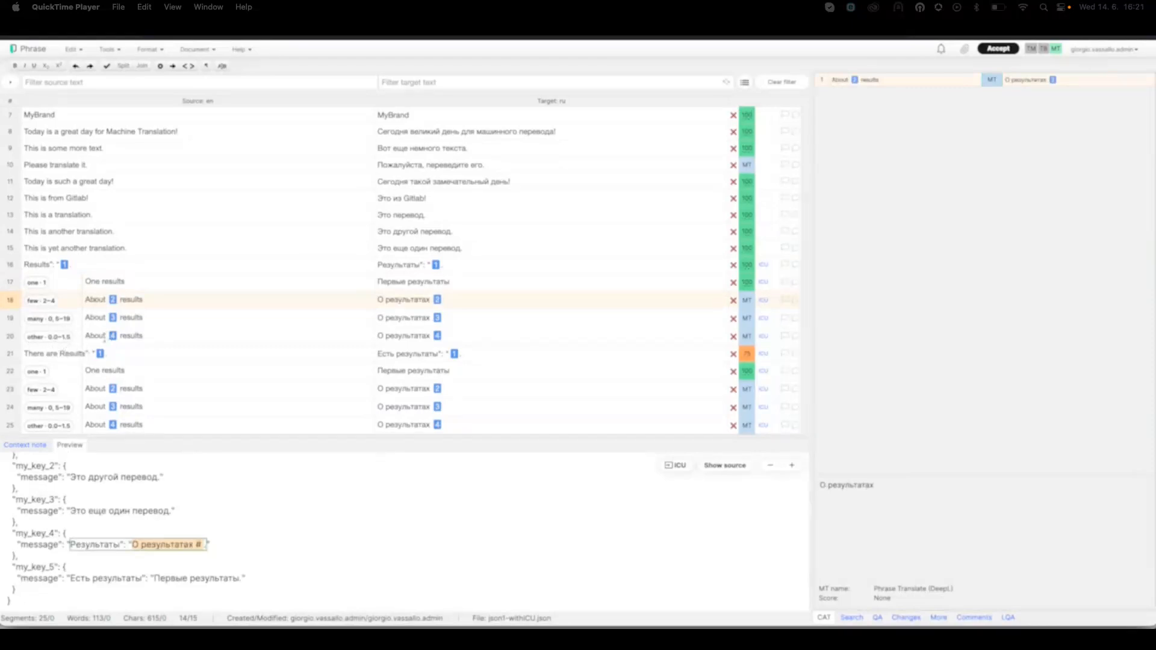
pyautogui.scroll(1, 112, 337)
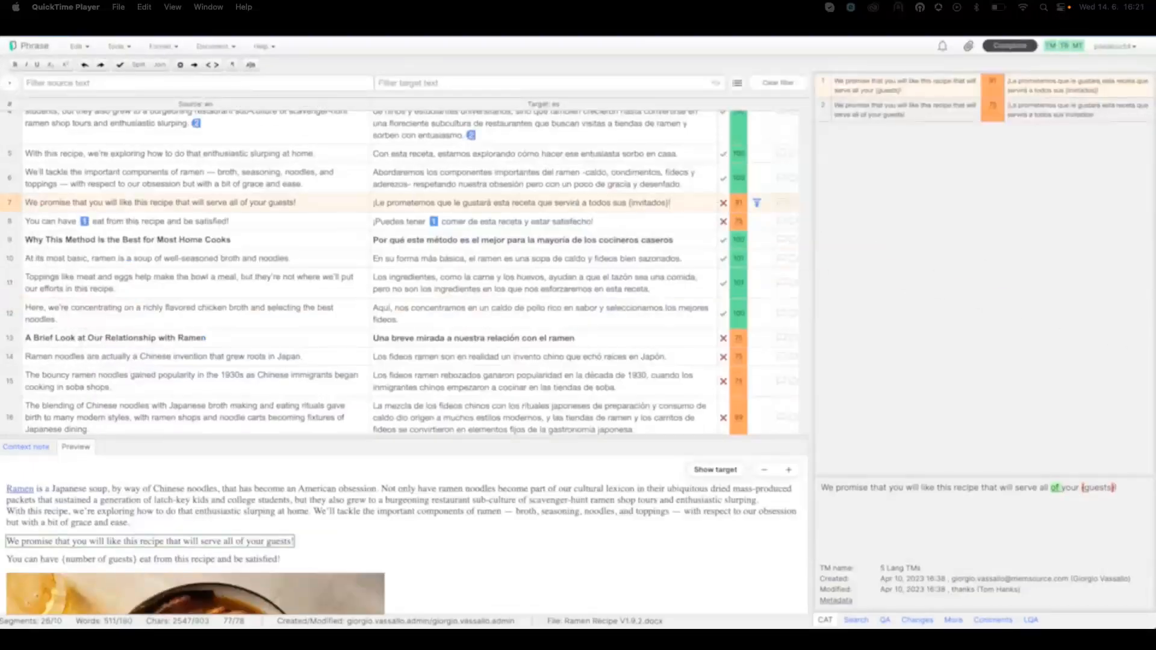
# Compare the tags in segment 3's source with its Spanish target text in the ramen recipe job
pyautogui.scroll(3, 557, 252)
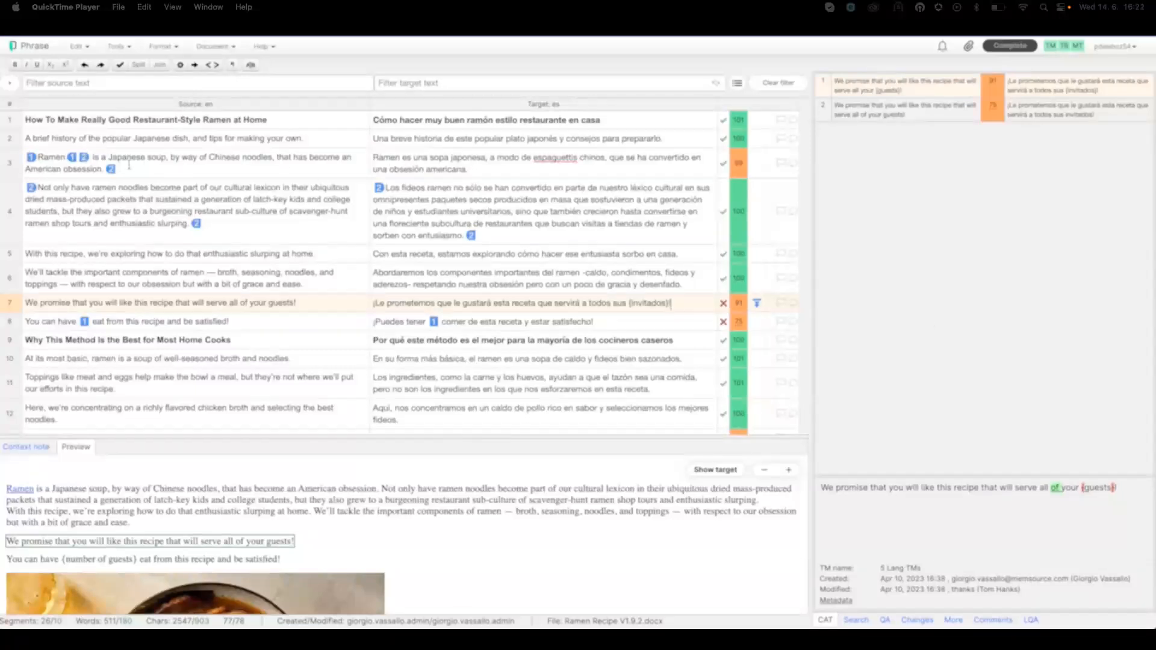
pyautogui.moveTo(373, 158); pyautogui.dragTo(477, 171)
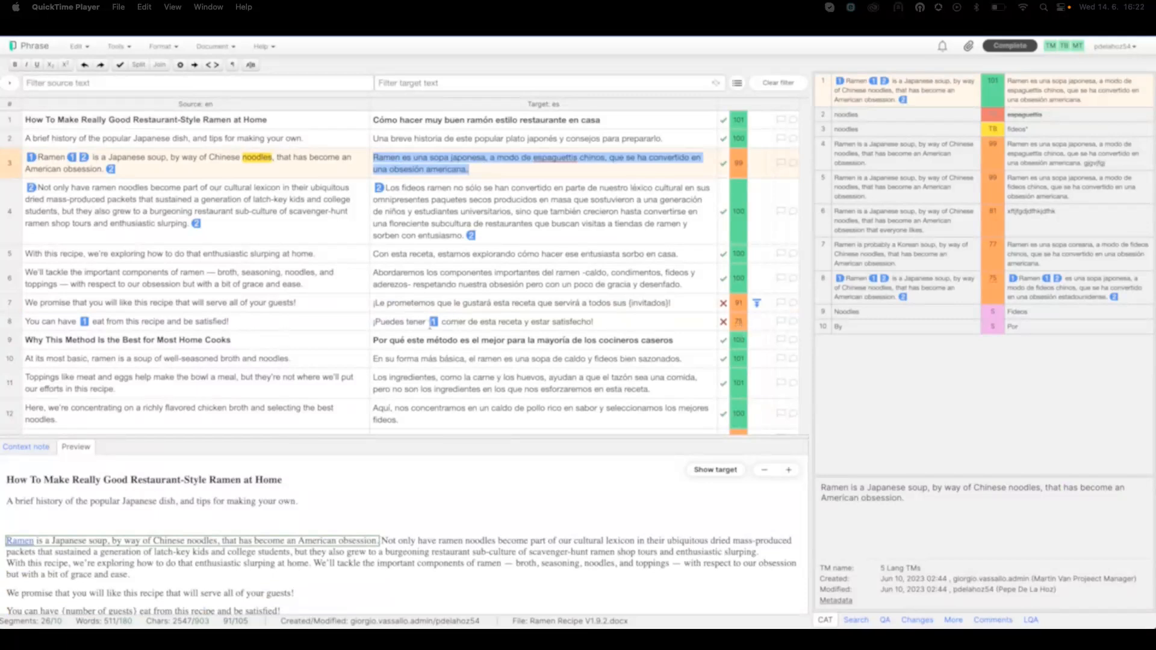
pyautogui.click(480, 164)
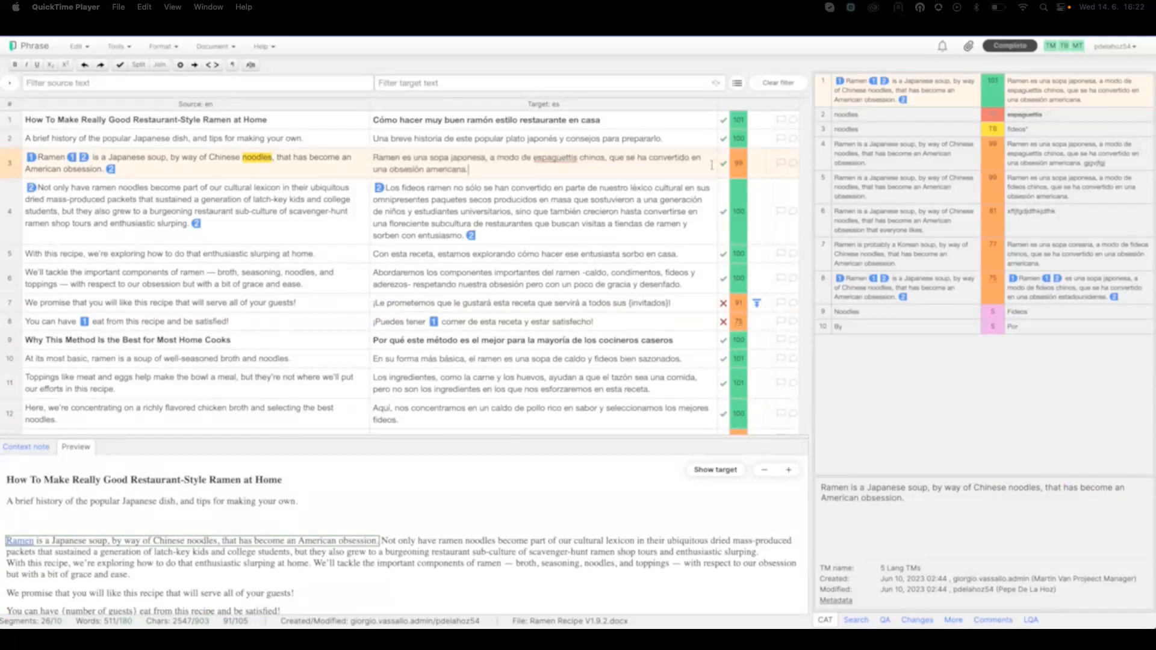
pyautogui.scroll(-1, 611, 164)
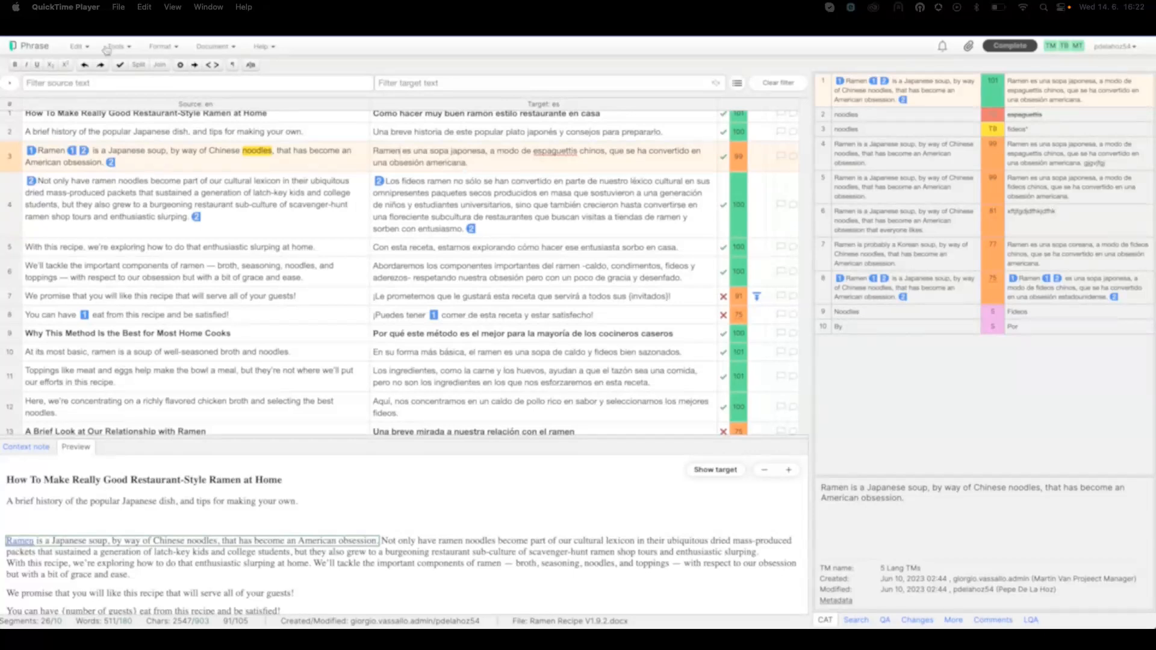
# Expand the tags in the recipe segments to inspect their full content, and collapse them again
pyautogui.click(78, 46)
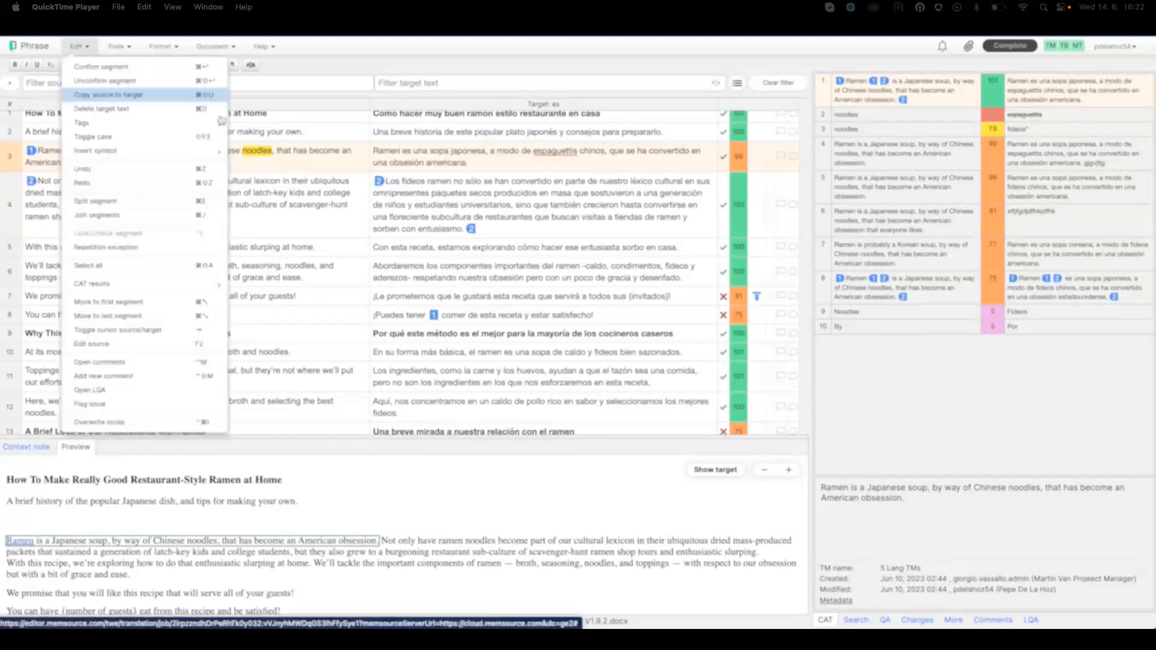
pyautogui.moveTo(193, 131)
pyautogui.click(304, 215)
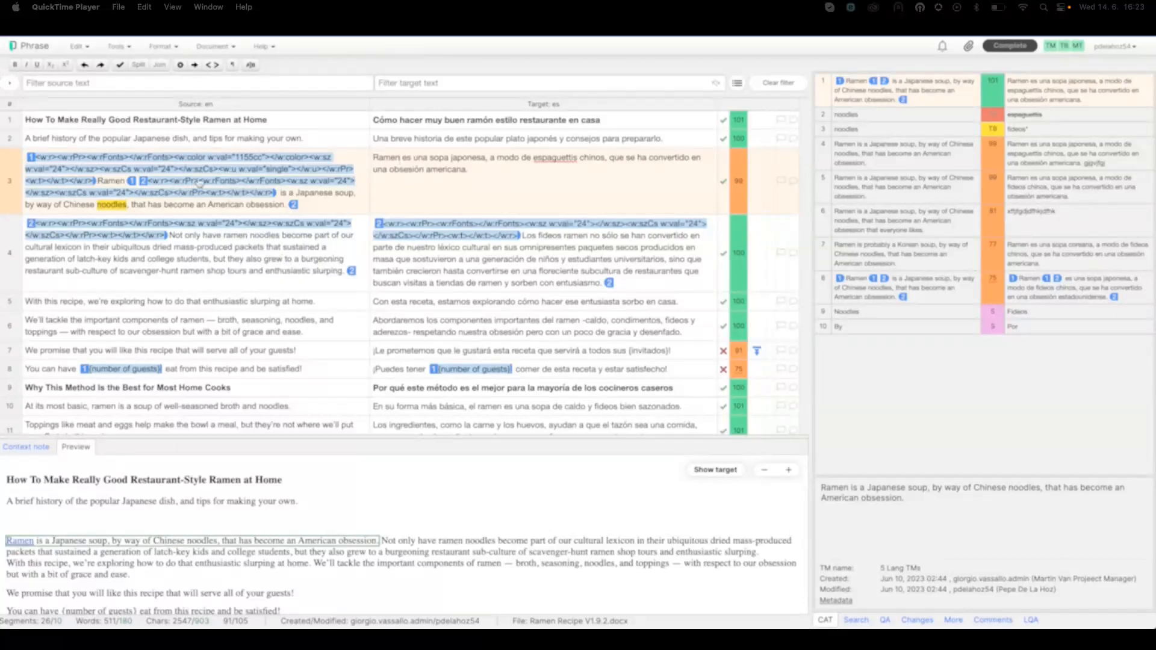
pyautogui.click(78, 47)
pyautogui.moveTo(138, 122)
pyautogui.click(274, 215)
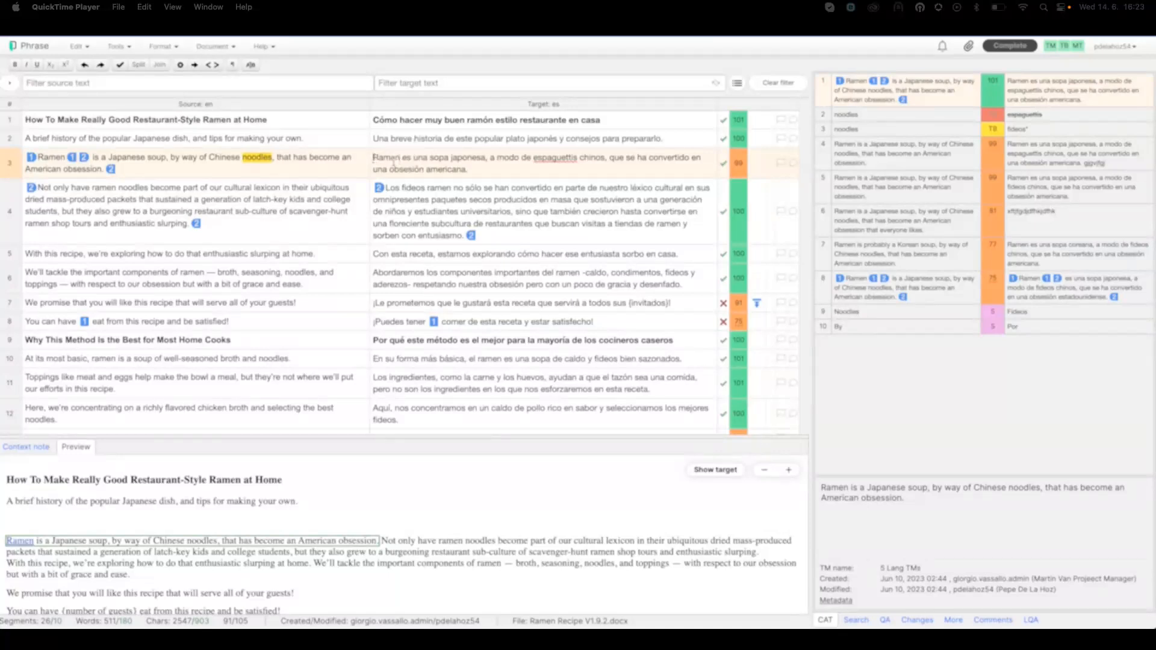
# Insert "a" before "Ramen" at the start of segment 3's Spanish target text
pyautogui.press('Home')
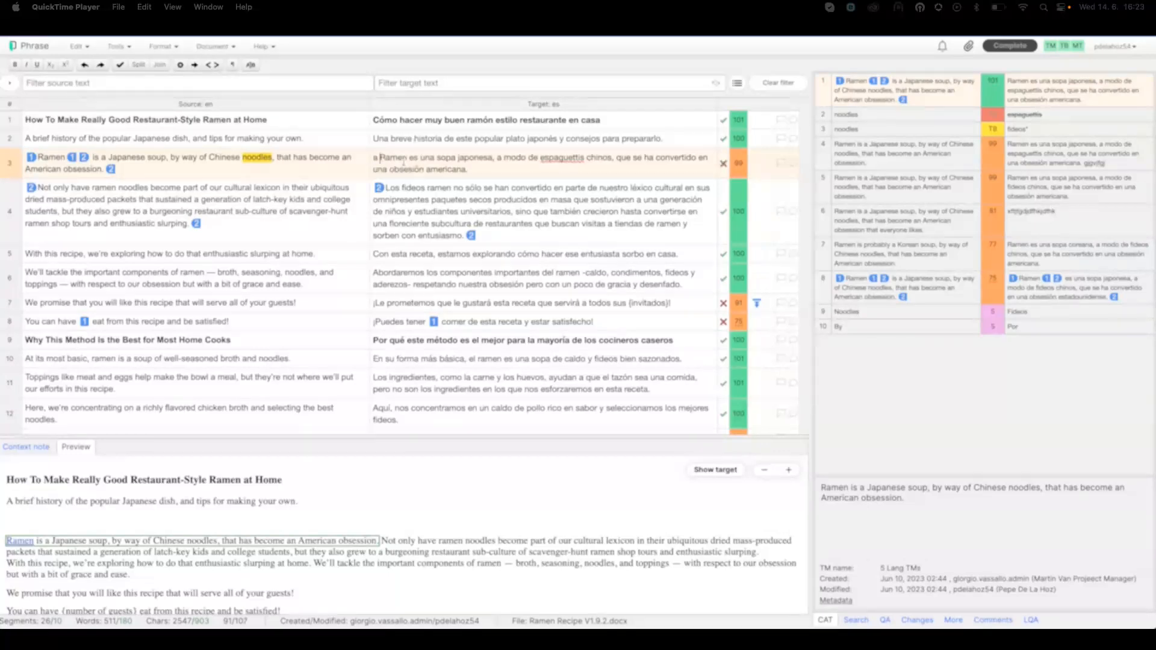
pyautogui.write('a')
pyautogui.doubleClick(390, 158)
pyautogui.click(481, 166)
# Filter the segments by "shops" in the source text and "tiendas" in the target text
pyautogui.click(180, 86)
pyautogui.write('shops')
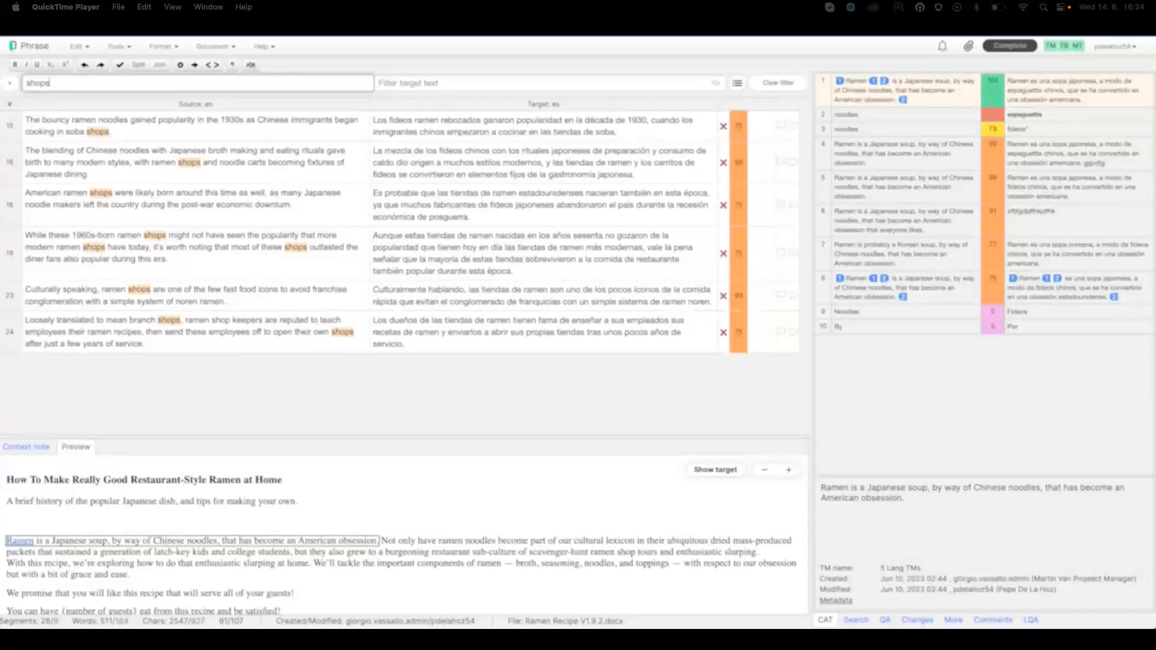
pyautogui.click(458, 83)
pyautogui.write('tienda')
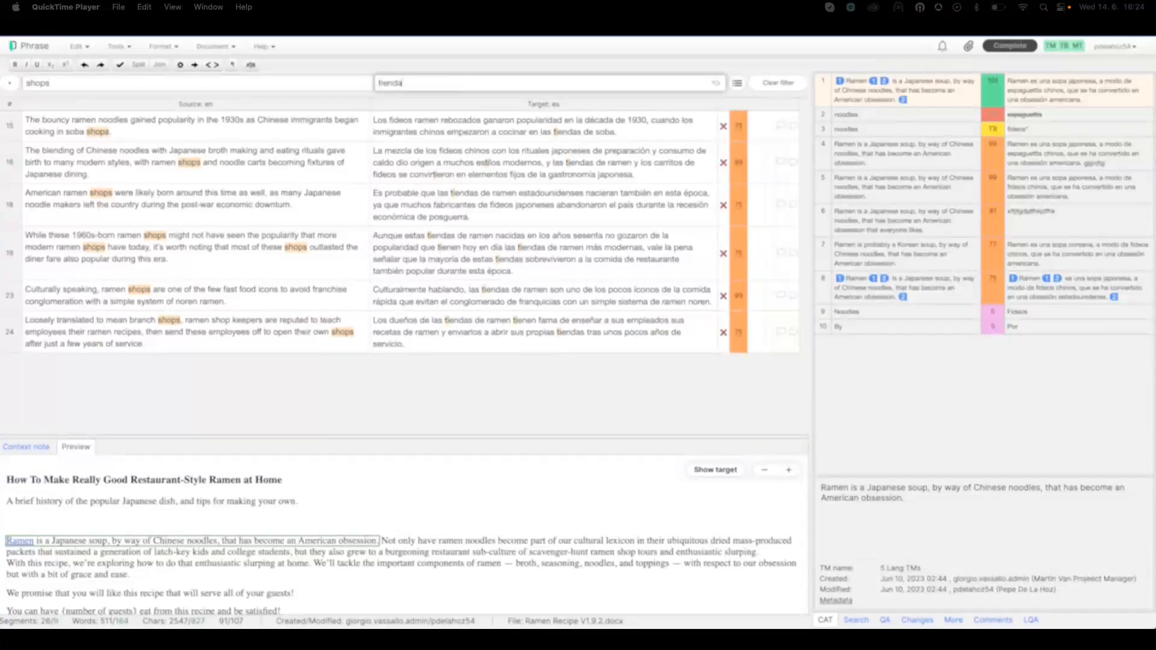
pyautogui.write('s')
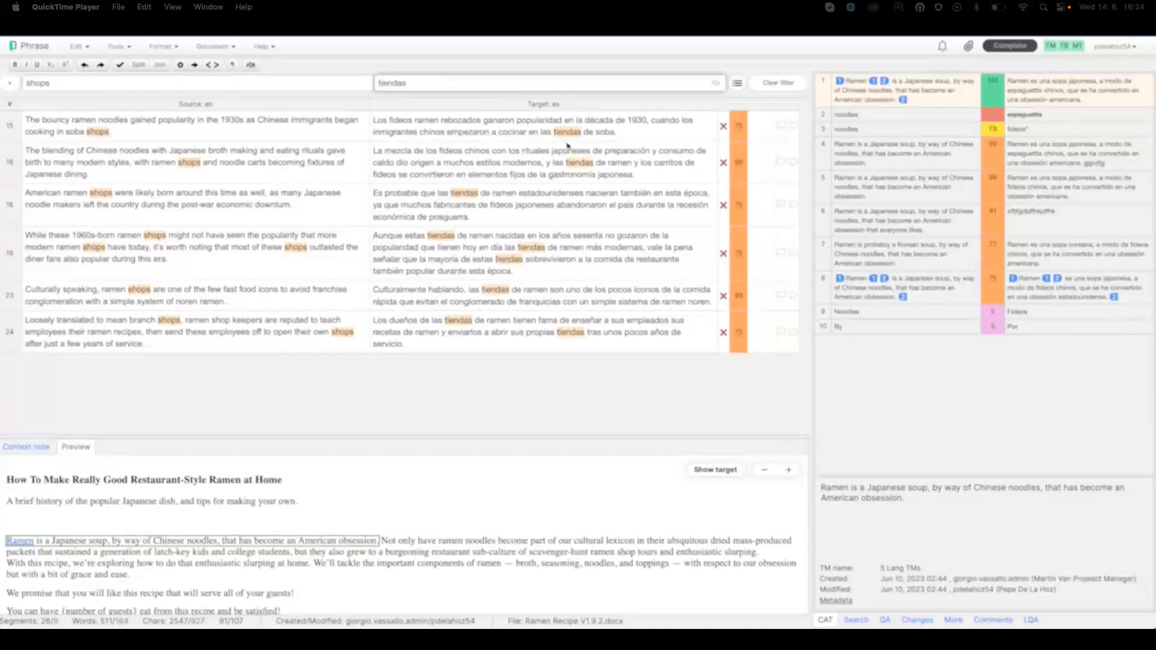
# Replace all occurrences of "tiendas" with "almacenes" in the filtered target segments, and undo the replacement
pyautogui.click(715, 84)
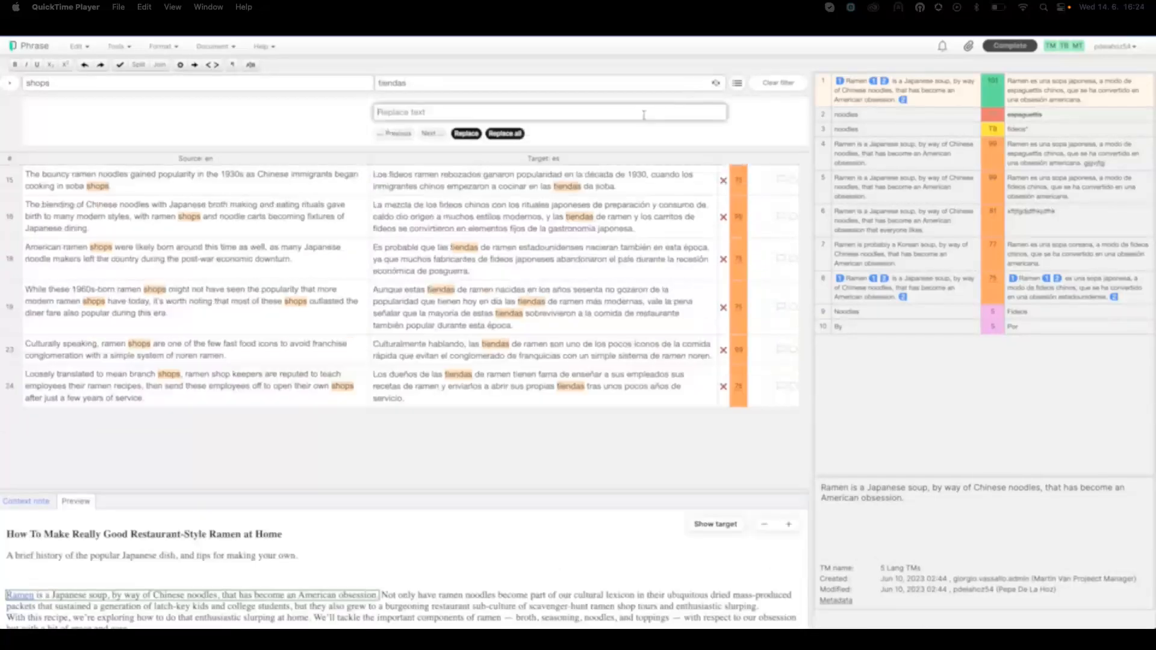
pyautogui.click(410, 115)
pyautogui.write('almacena')
pyautogui.write('s')
pyautogui.click(513, 134)
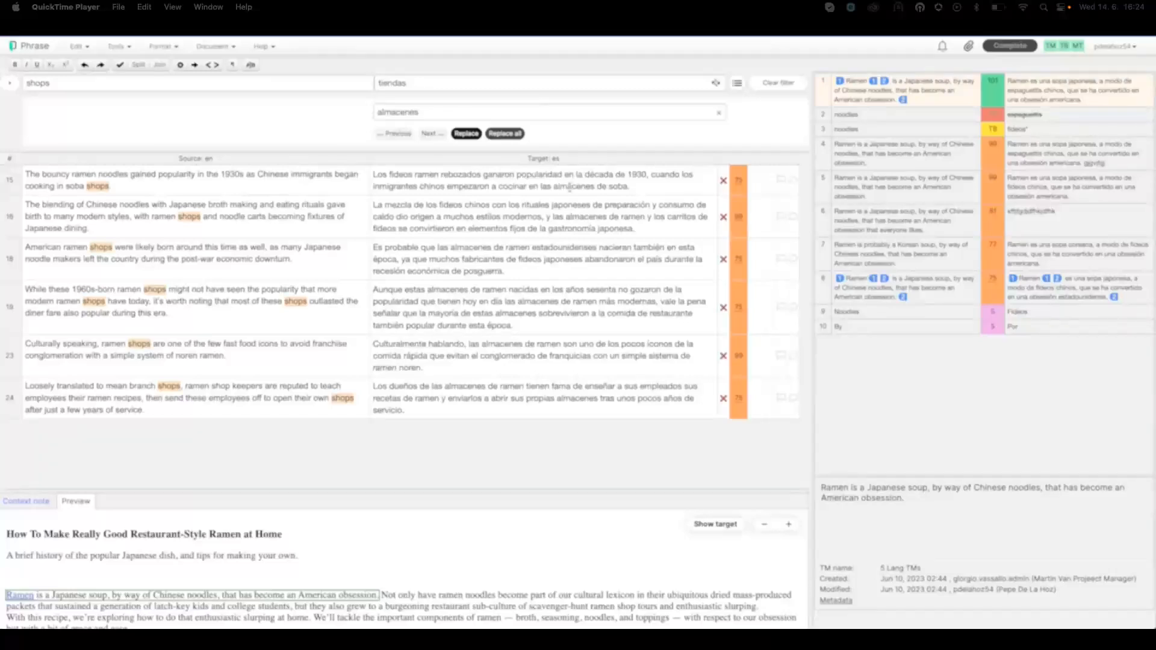
pyautogui.click(570, 187)
pyautogui.doubleClick(479, 248)
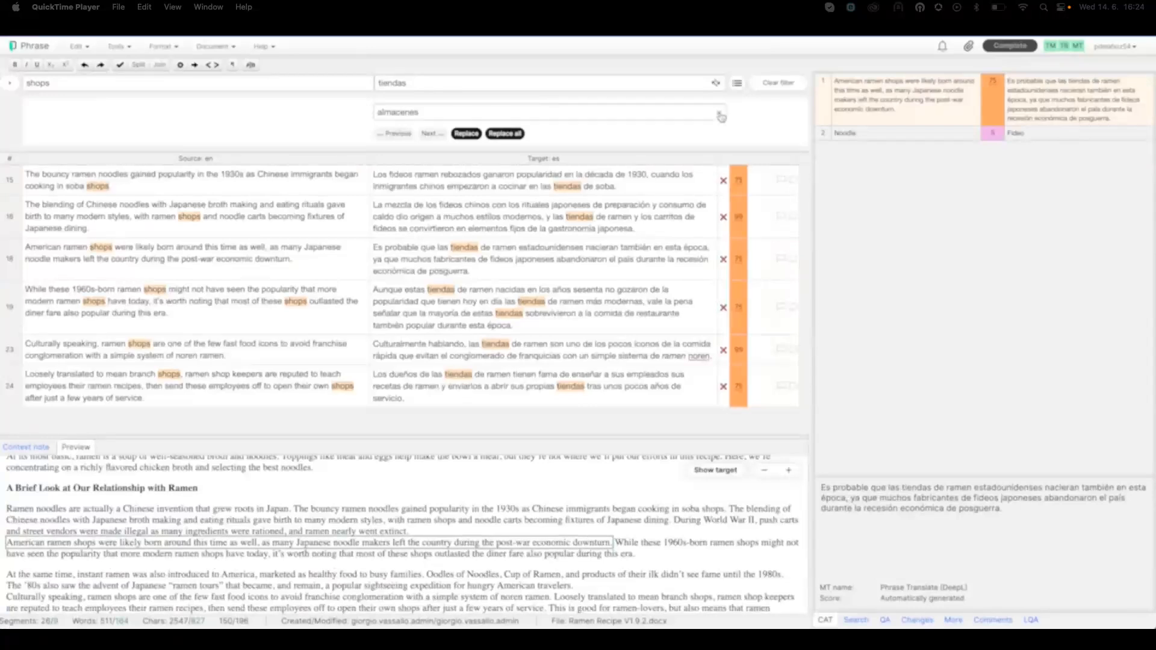
# Clear the replacement text and remove the source and target filters to list all segments
pyautogui.click(721, 116)
pyautogui.doubleClick(641, 84)
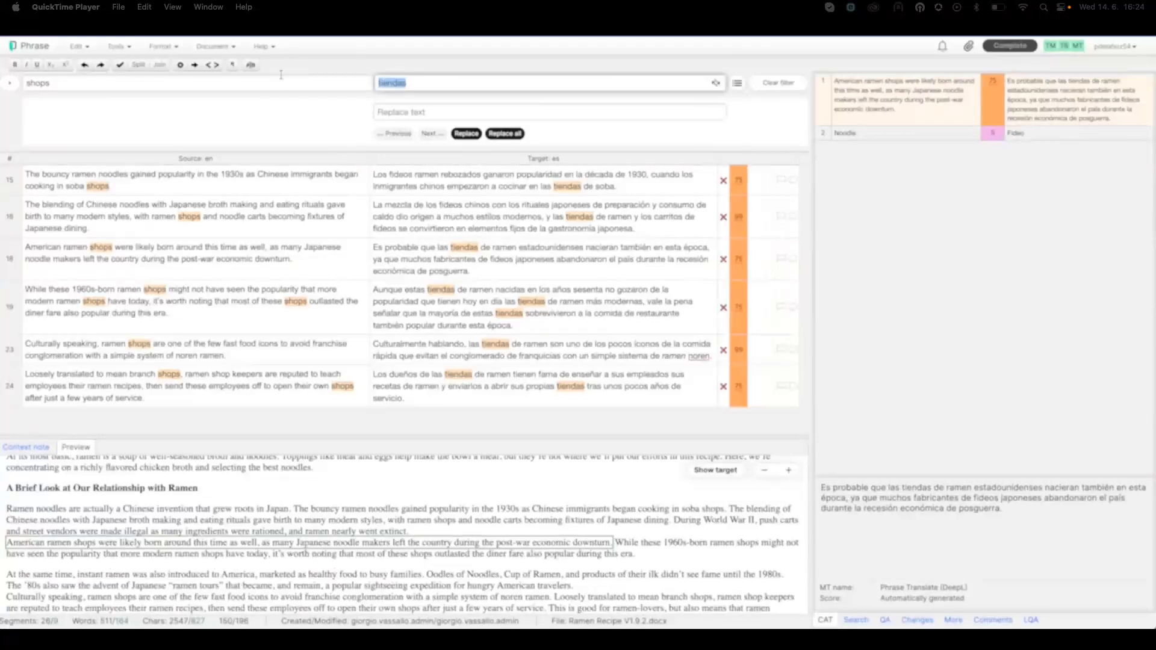
pyautogui.click(778, 84)
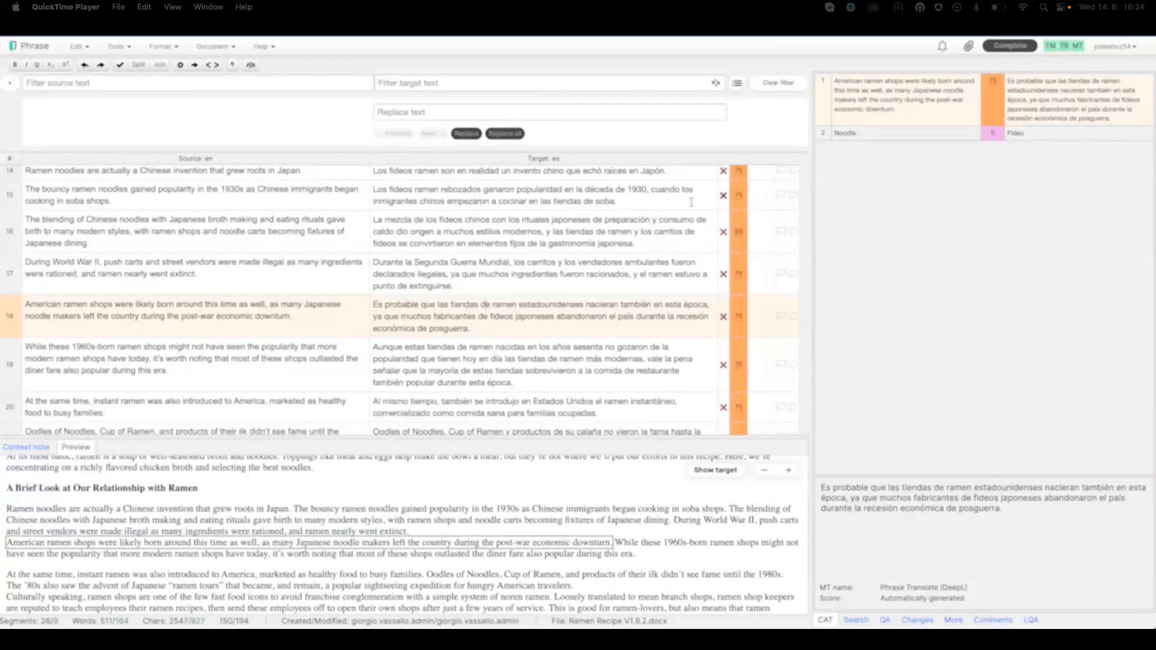
# Examine the segment status, pretranslation and sort options of the filter, and collapse the filter and replace areas
pyautogui.click(9, 83)
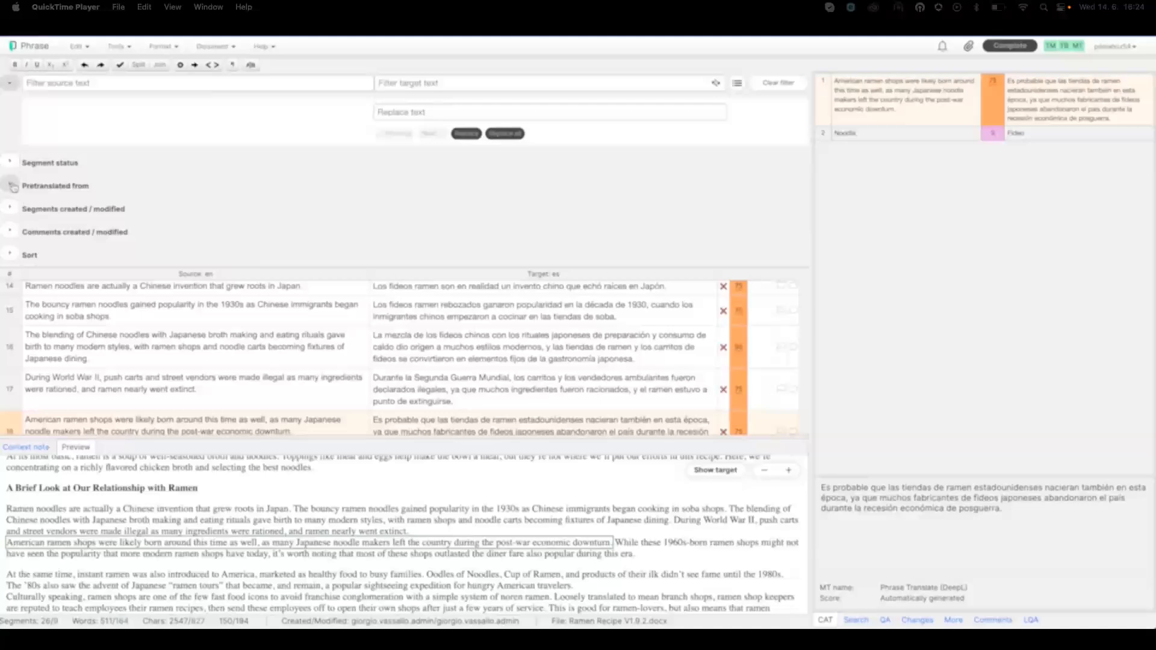
pyautogui.click(11, 186)
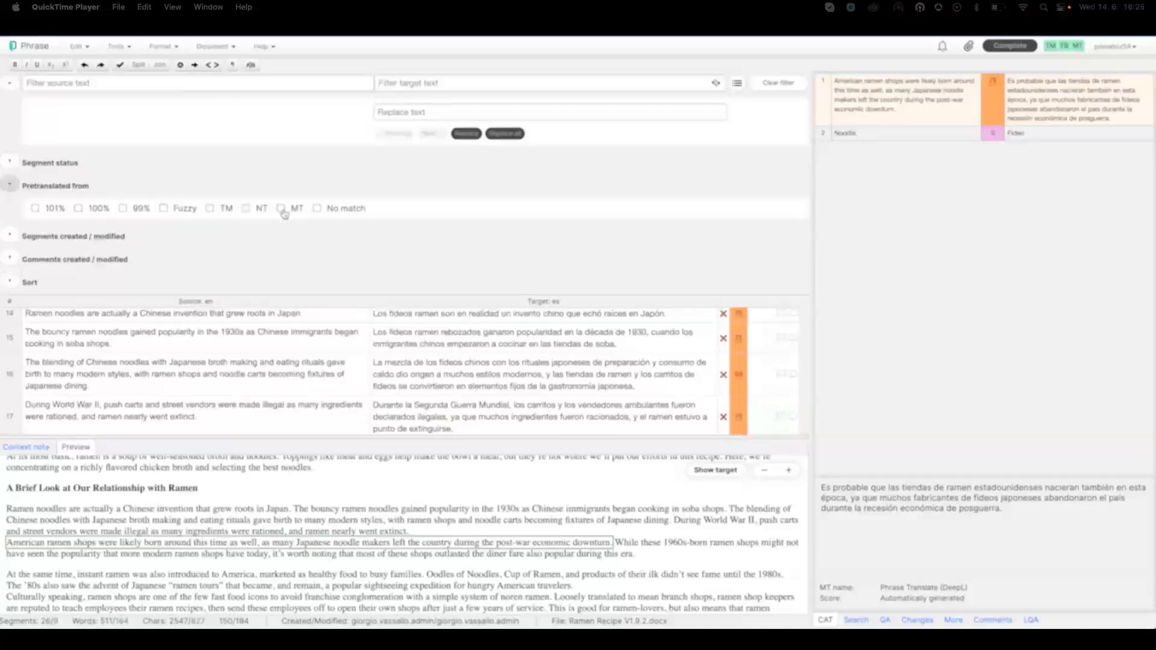
pyautogui.click(10, 162)
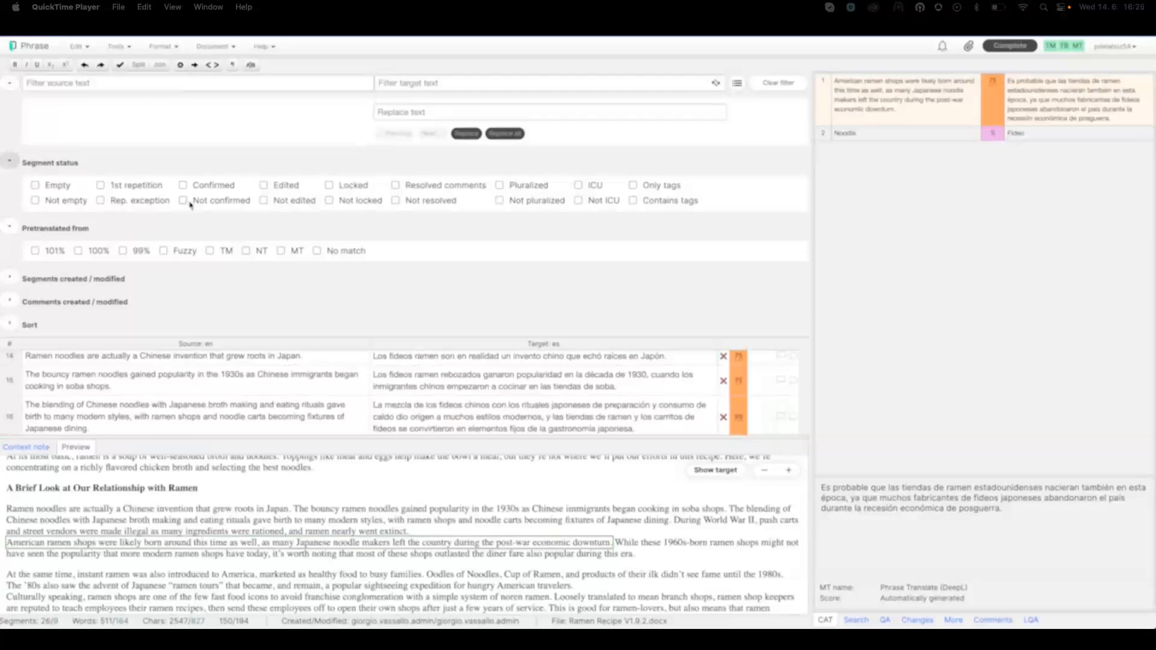
pyautogui.click(10, 326)
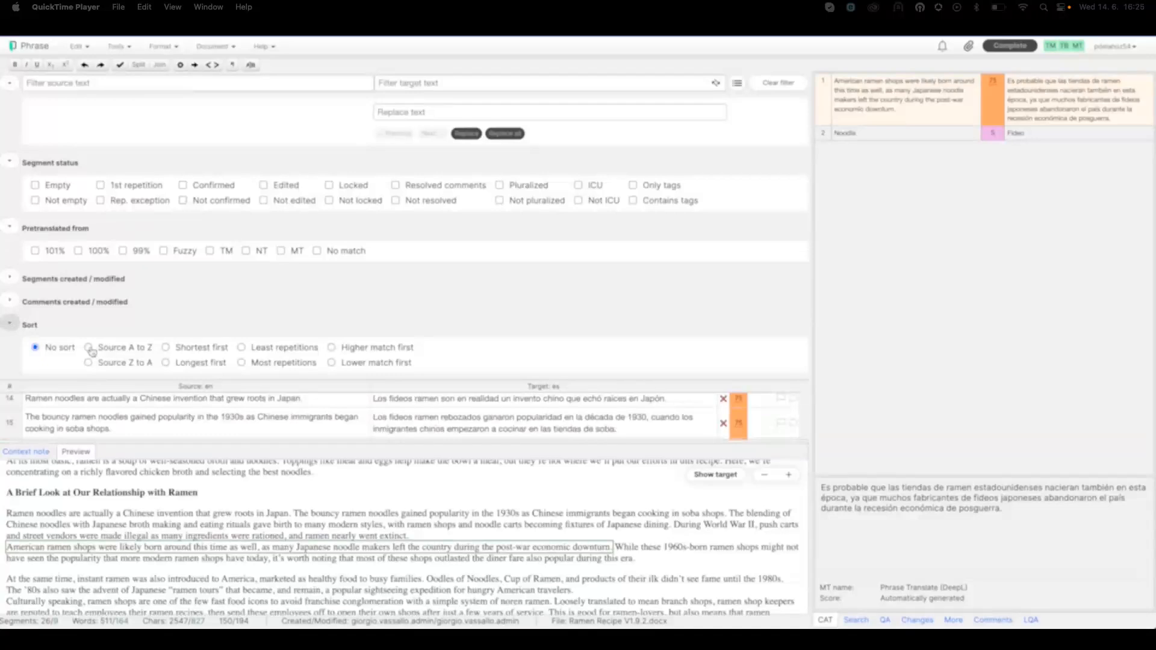
pyautogui.click(10, 324)
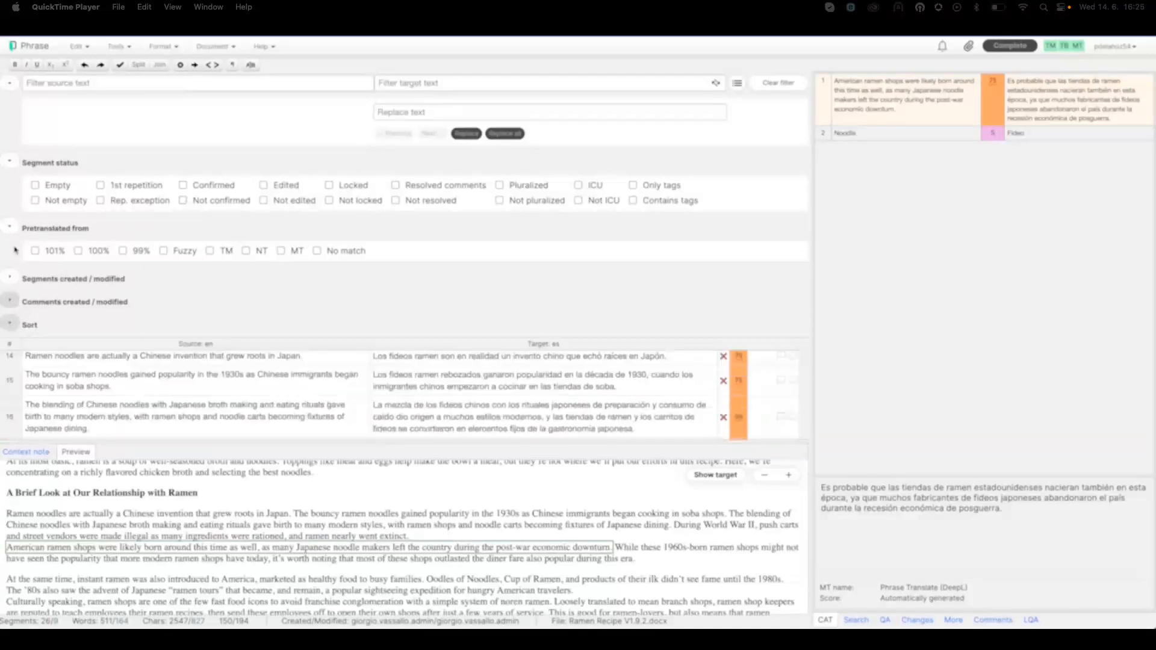
pyautogui.click(9, 229)
pyautogui.click(9, 161)
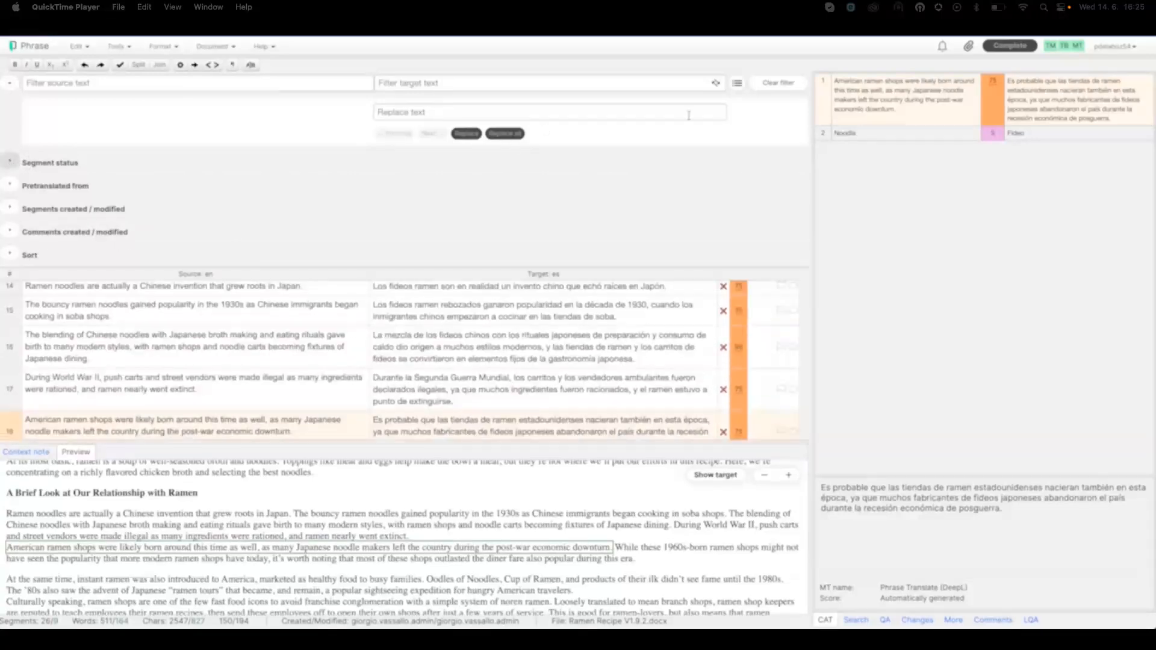
pyautogui.click(716, 84)
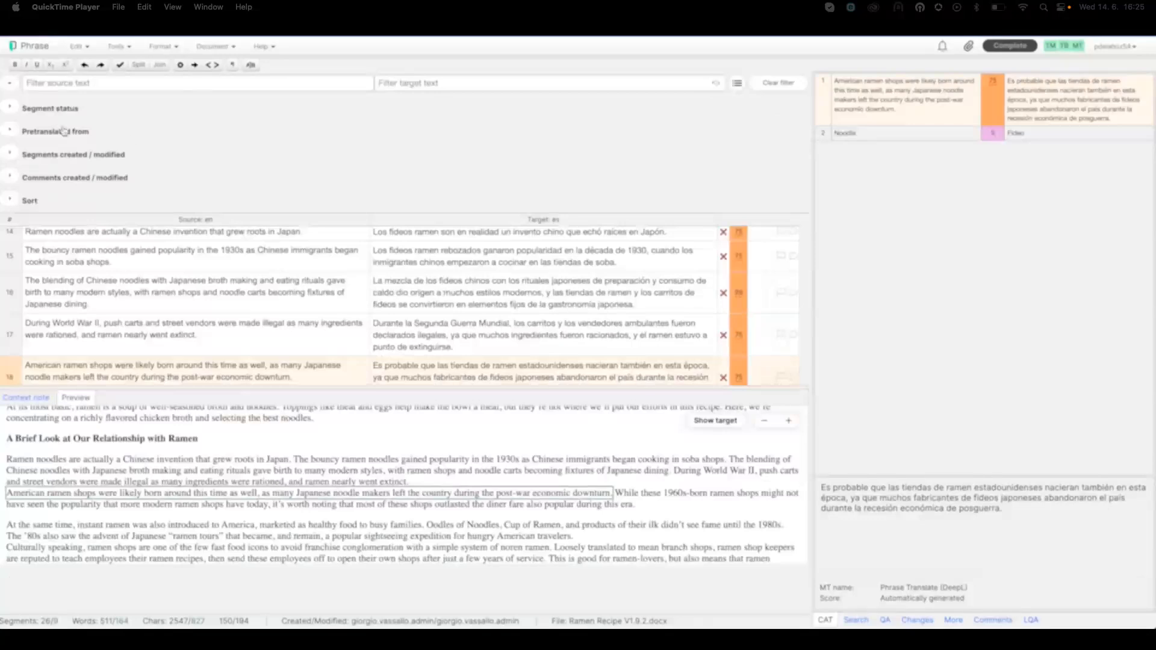
pyautogui.click(10, 84)
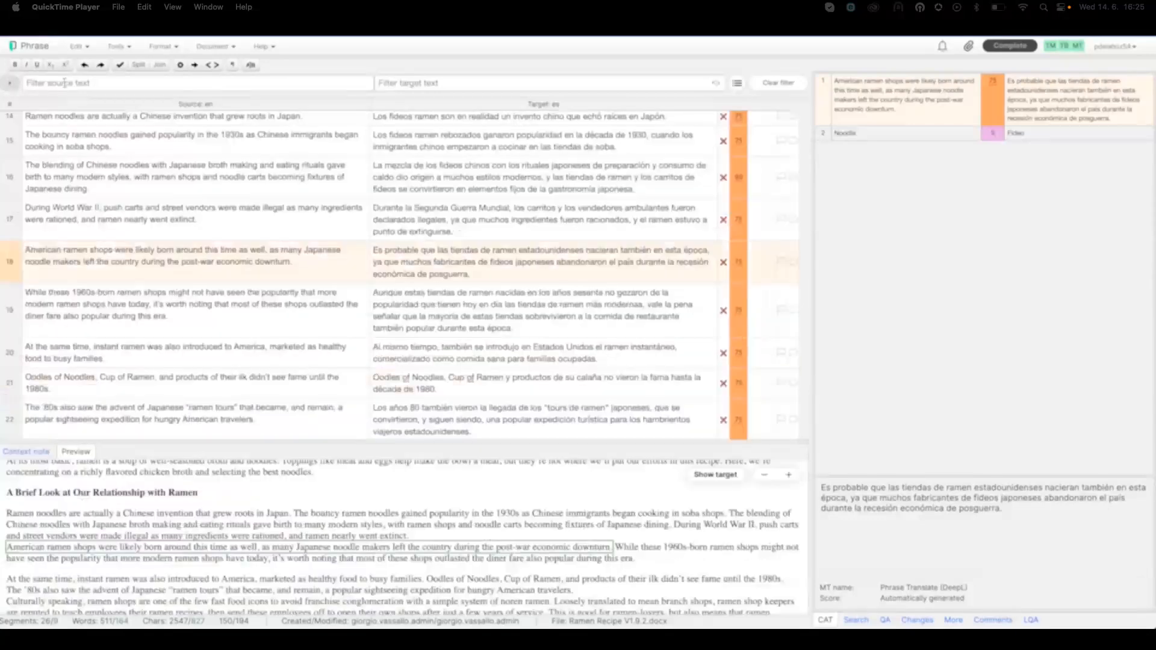
# Filter the segments by the source word "gained" selected in segment 15, and clear the filter text
pyautogui.doubleClick(142, 134)
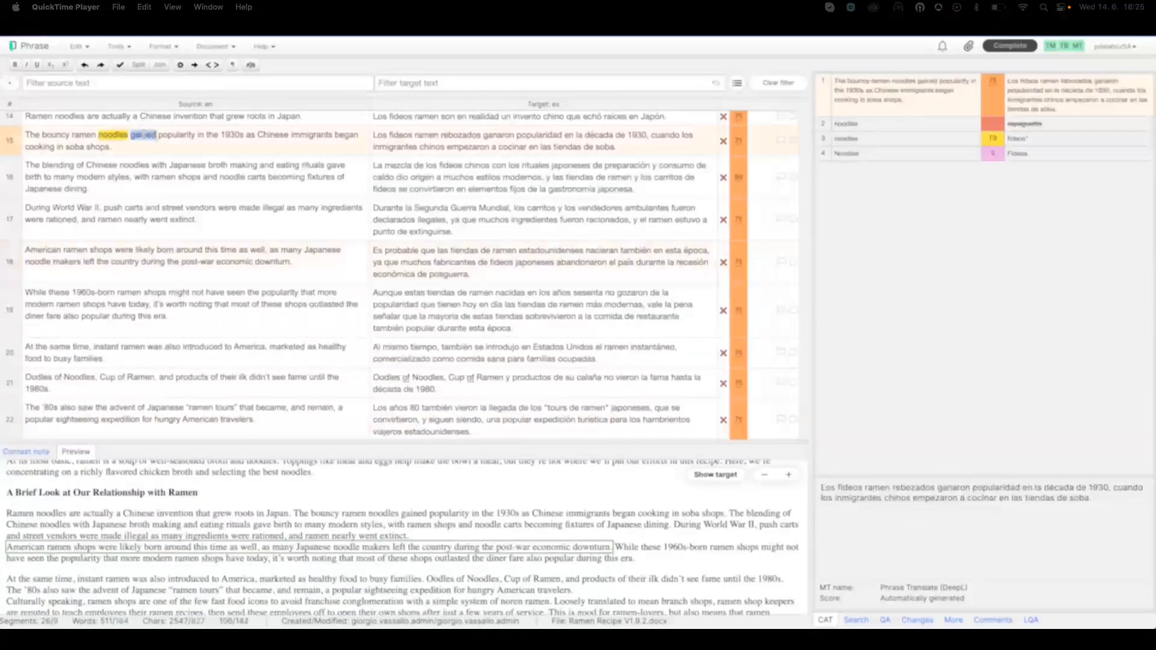
pyautogui.click(118, 49)
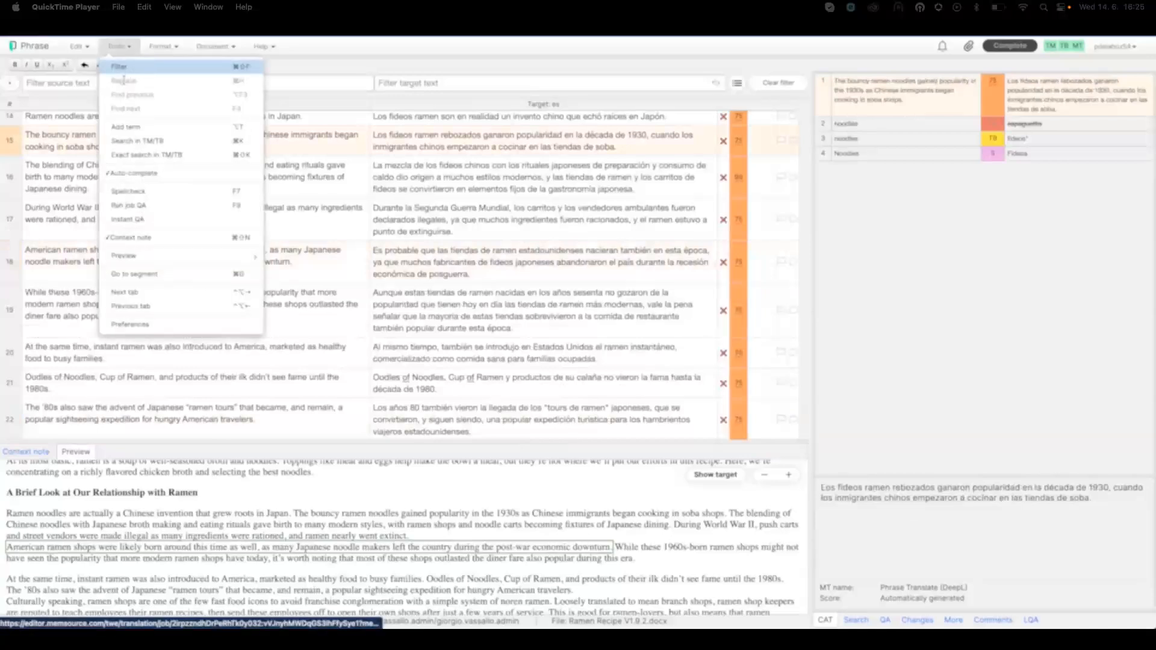
pyautogui.click(120, 66)
pyautogui.doubleClick(42, 84)
pyautogui.press('BackSpace')
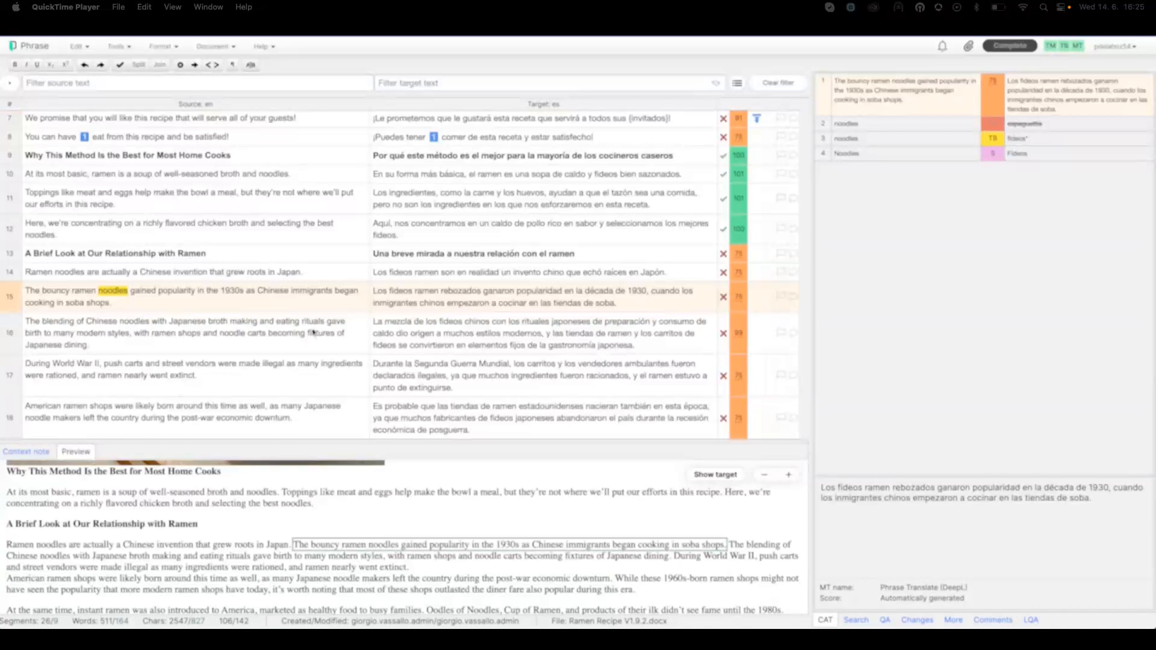
# Join segment 11, "Toppings like meat and eggs…", with the following segment 12, and confirm the joined segment
pyautogui.scroll(-2, 295, 313)
pyautogui.scroll(5, 304, 308)
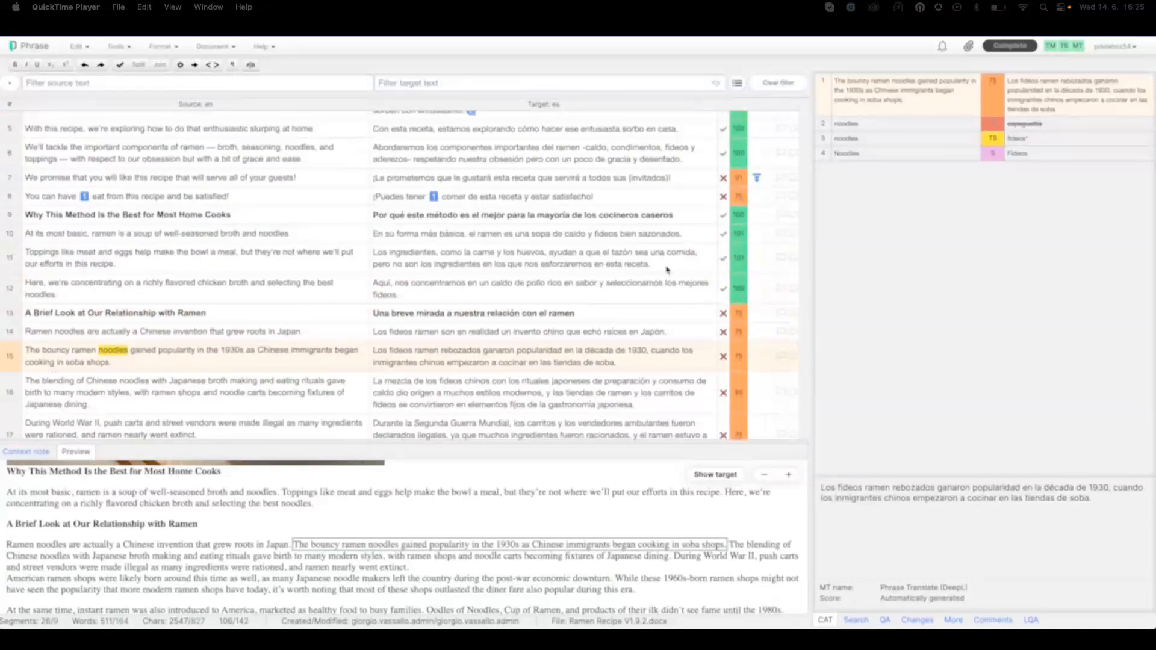
pyautogui.click(667, 270)
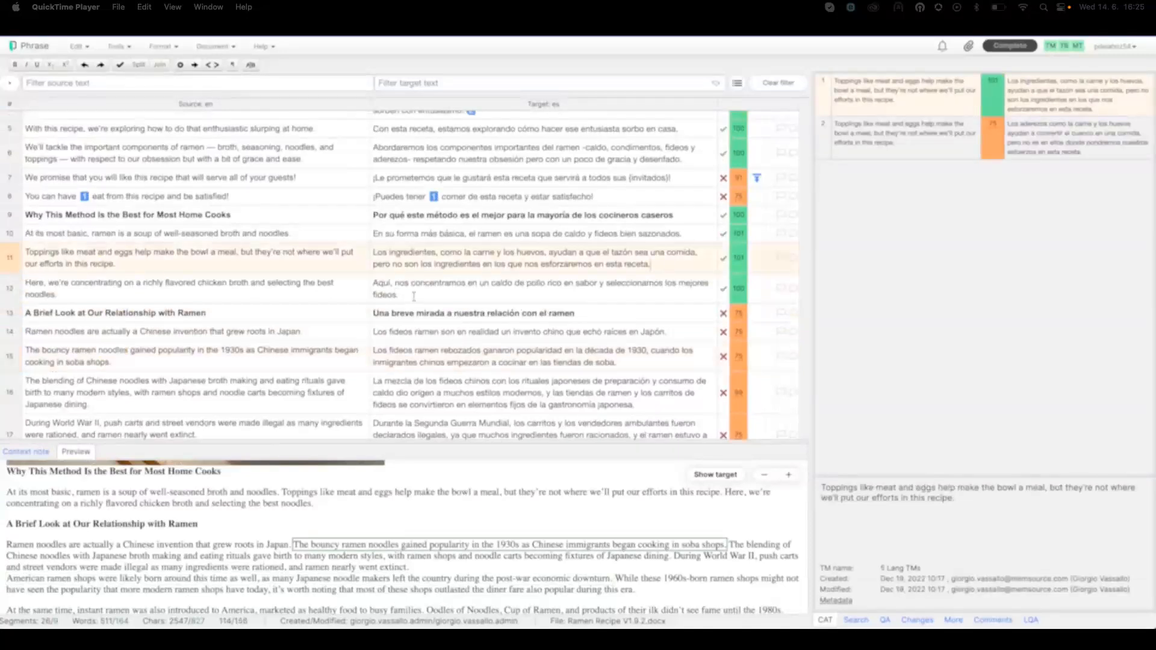
pyautogui.scroll(-1, 409, 277)
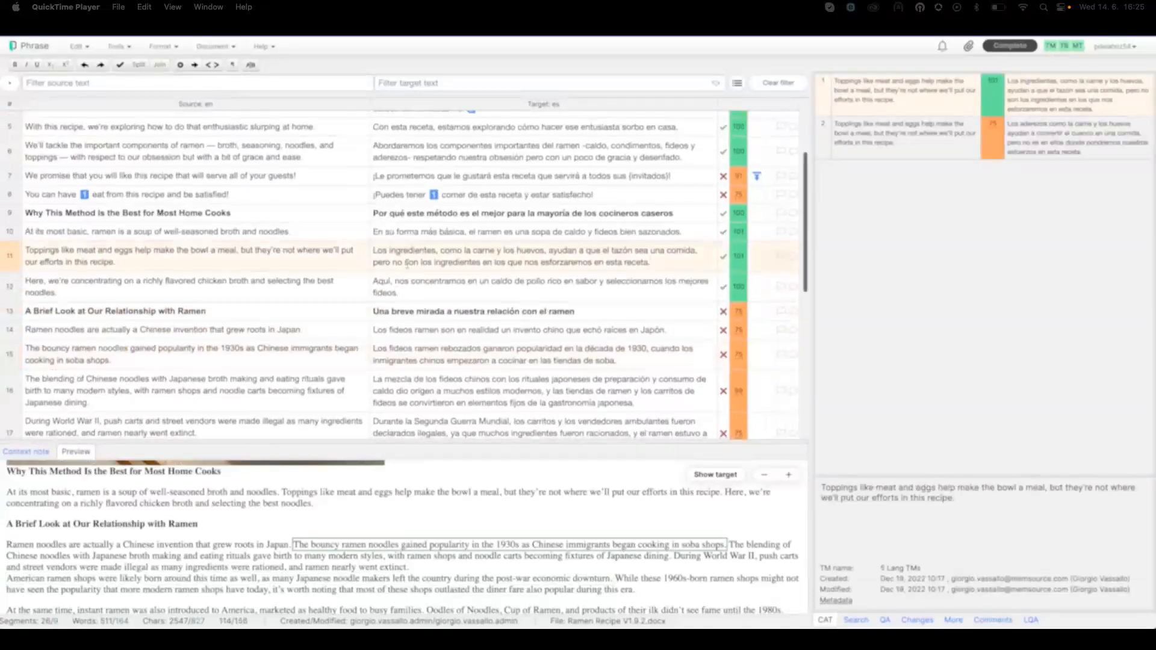
pyautogui.click(160, 64)
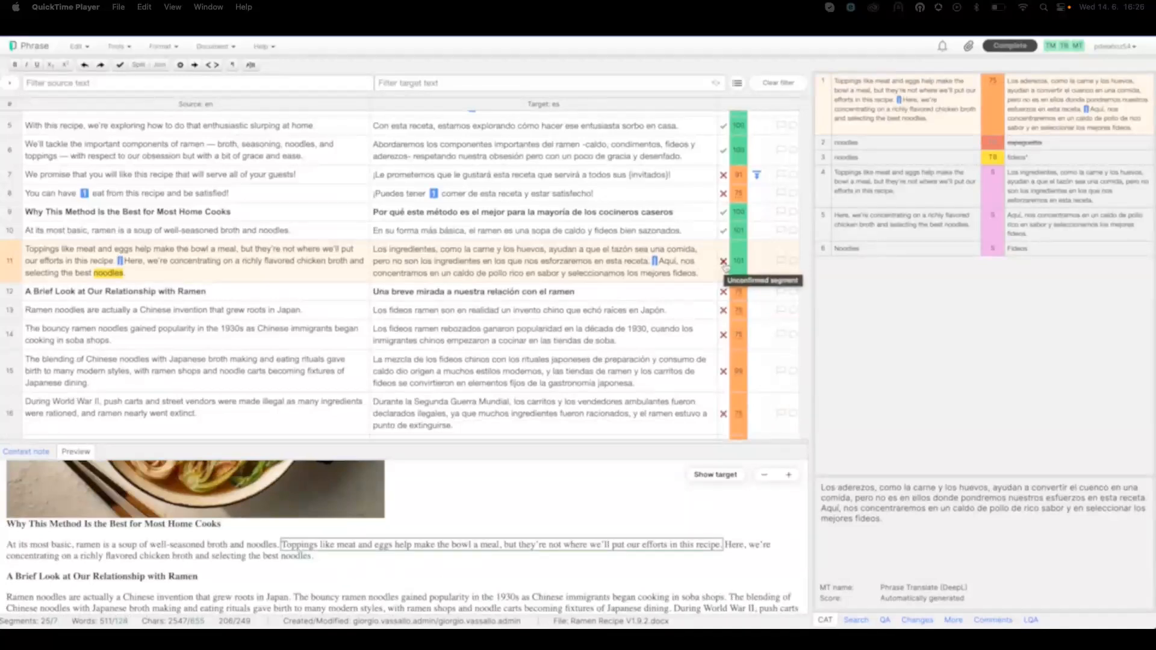
pyautogui.hotkey('ctrl', 'Return')
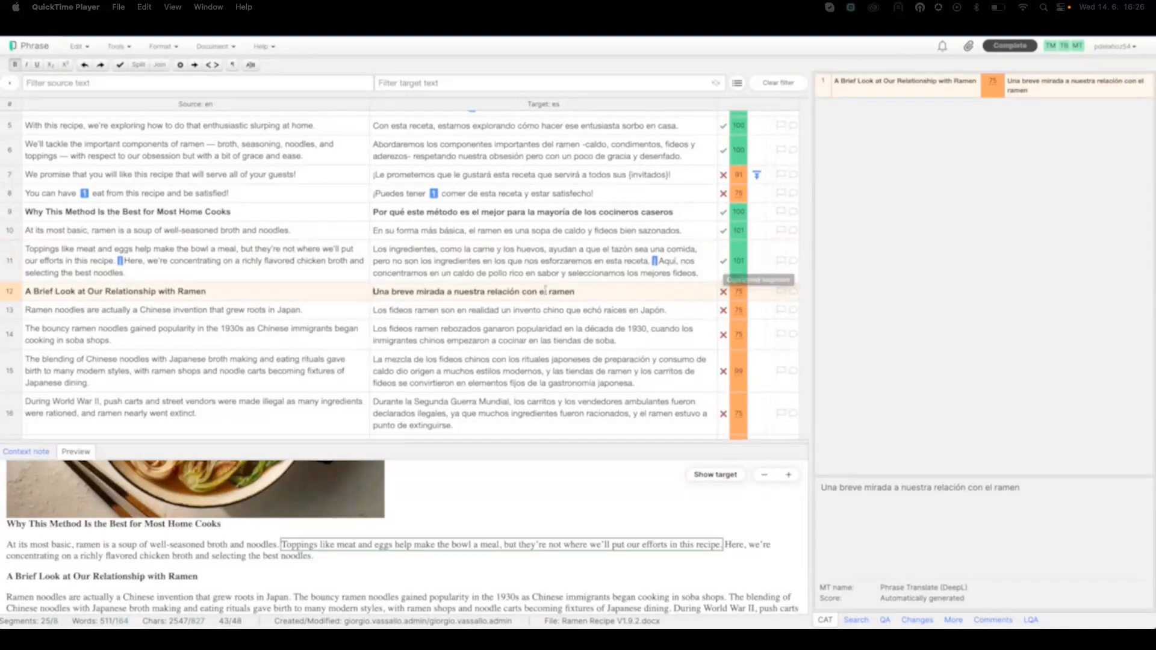
# Split segment 13 in the source after "Ramen noodles are actually"
pyautogui.click(134, 311)
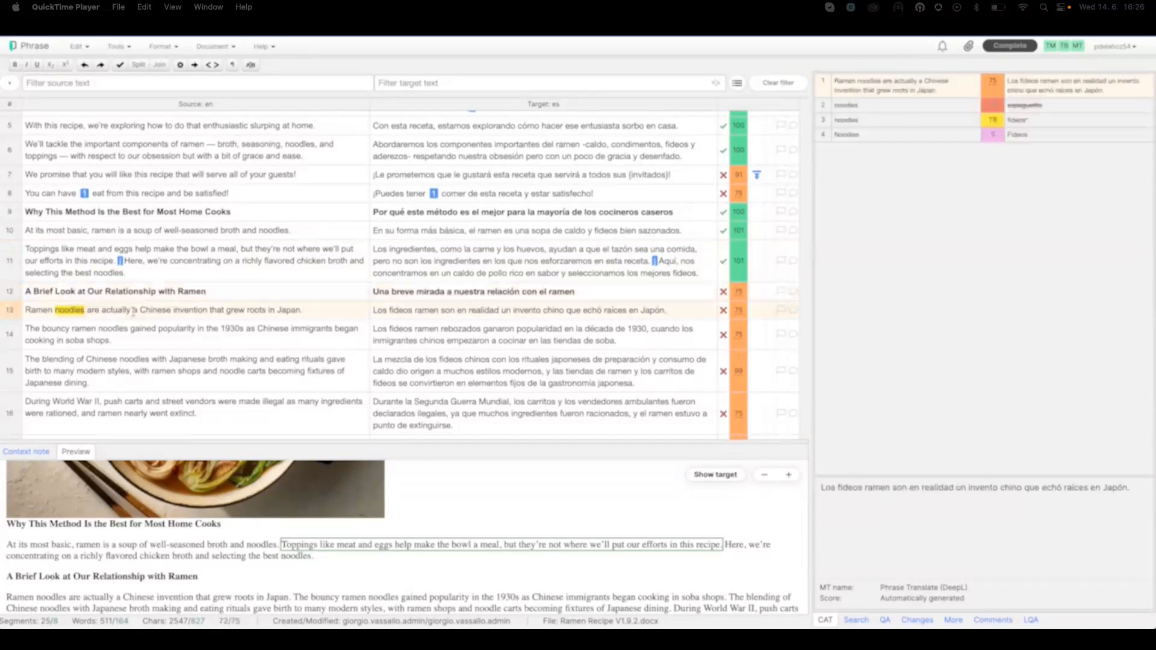
pyautogui.click(138, 66)
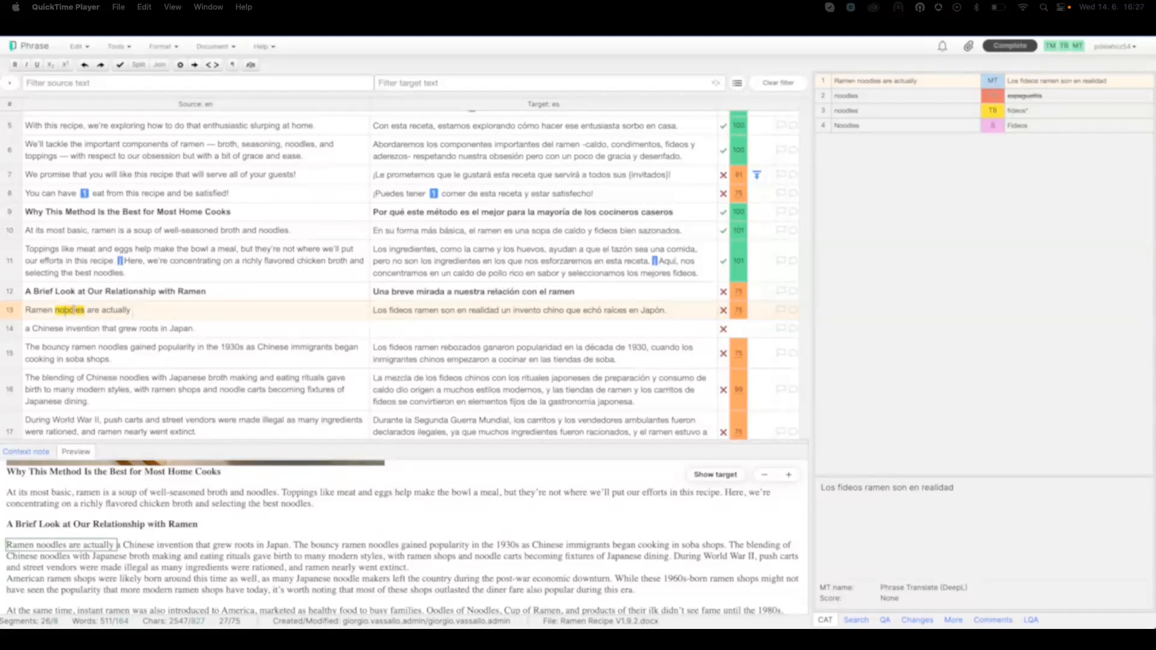
# View the matches for segment 6, and examine the resource search with its two language directions
pyautogui.click(662, 156)
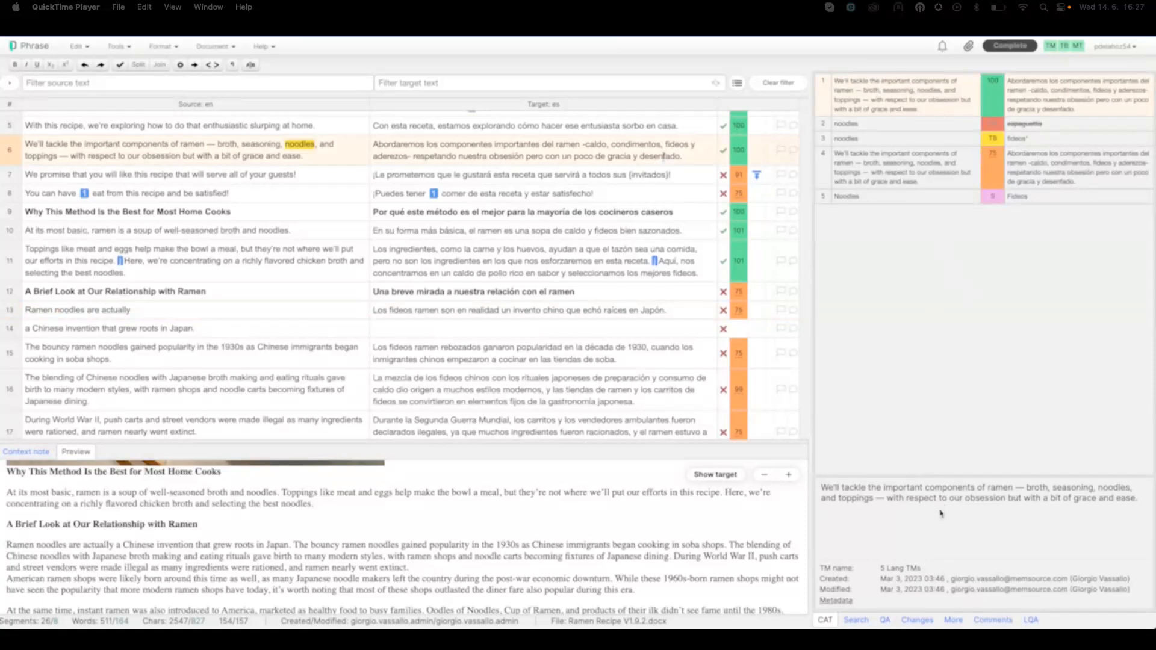
pyautogui.click(856, 620)
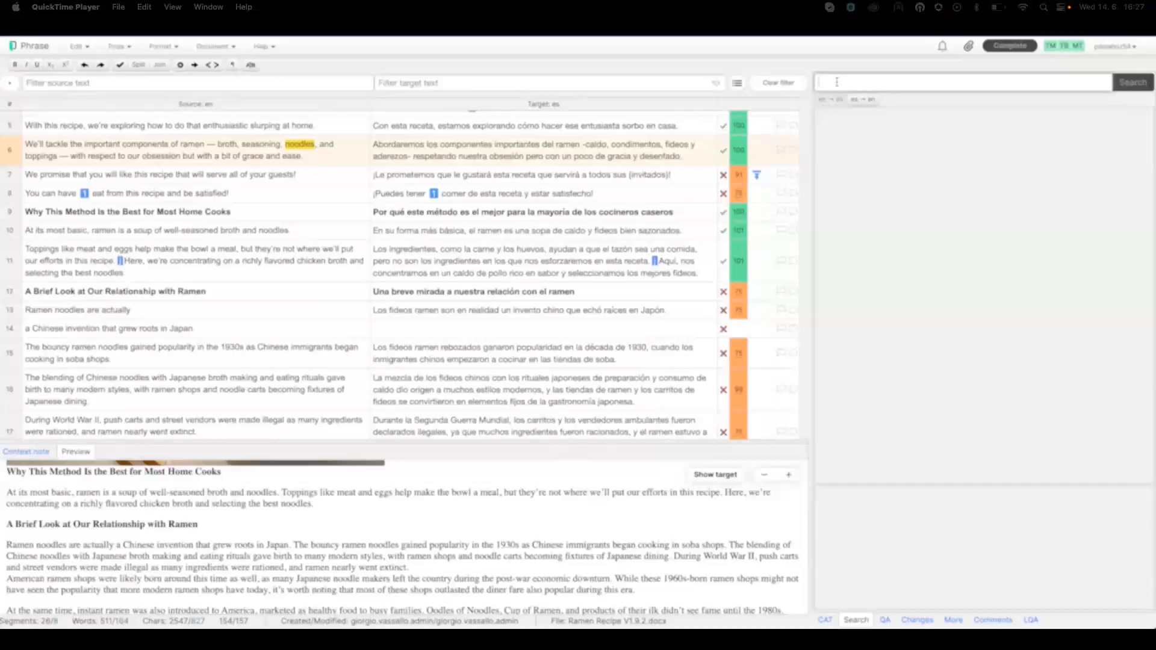
pyautogui.click(869, 100)
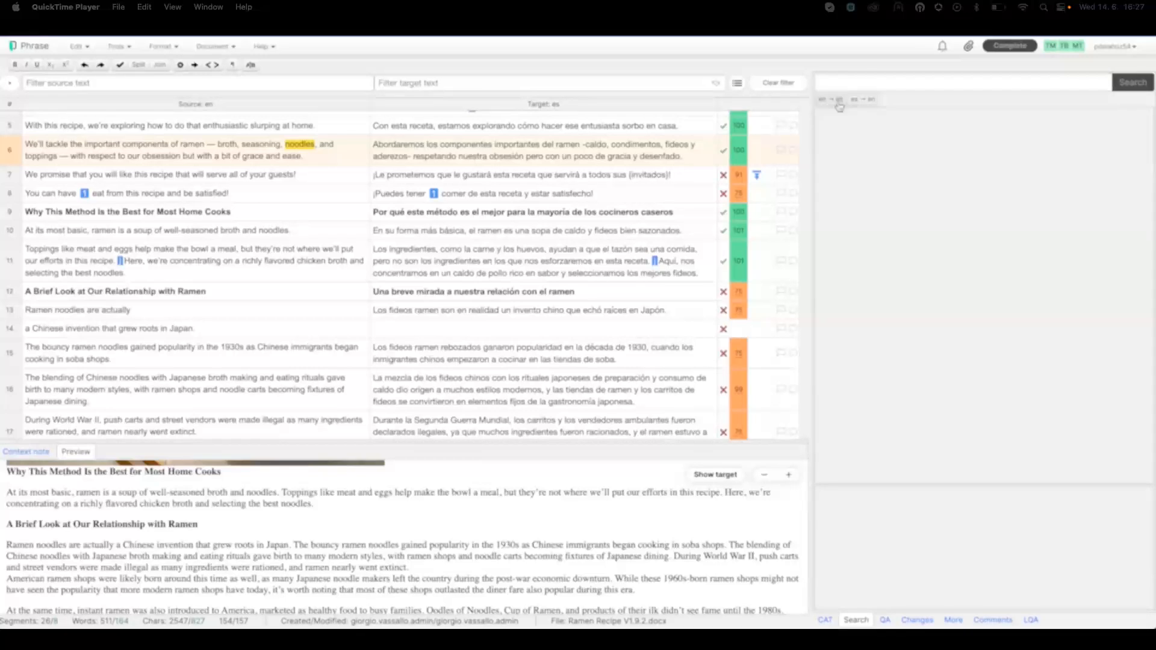
# Run quality assurance on the whole job, and go to segment 3 with the forbidden term "espaguettis"
pyautogui.click(882, 620)
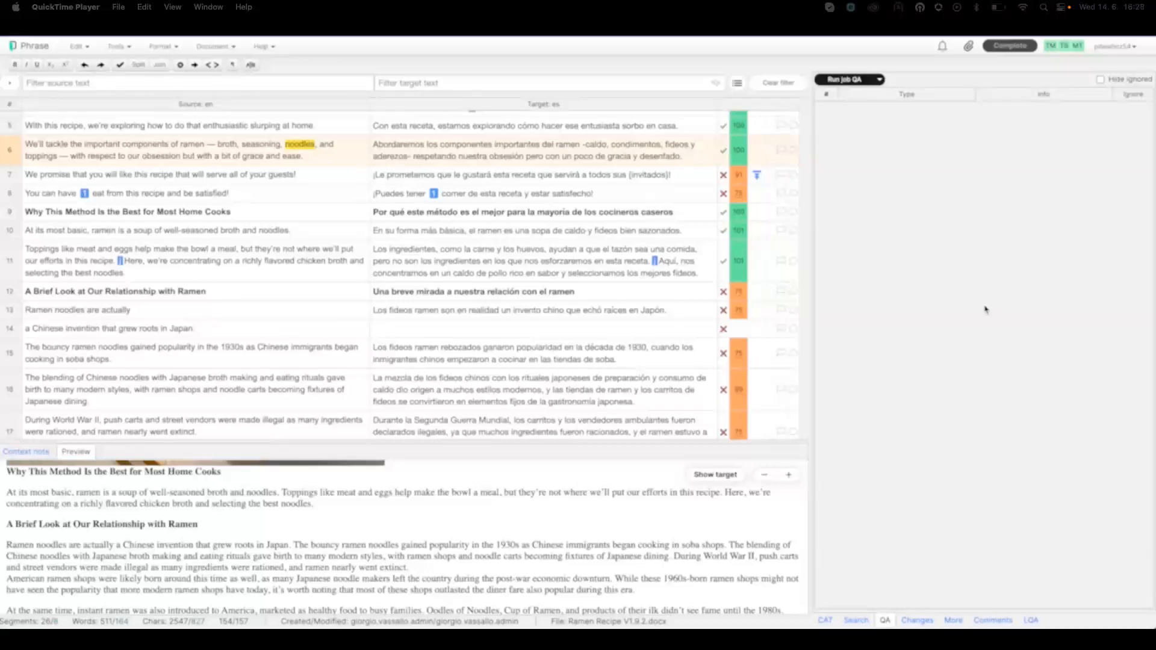
pyautogui.click(836, 82)
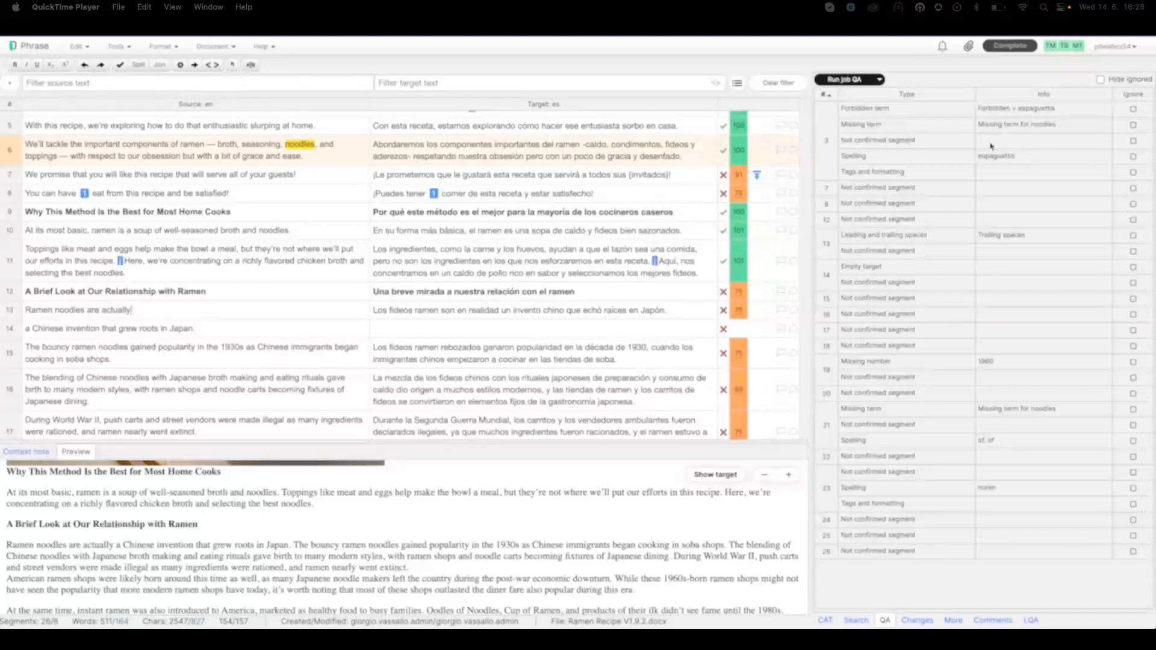
pyautogui.scroll(5, 626, 158)
pyautogui.click(615, 158)
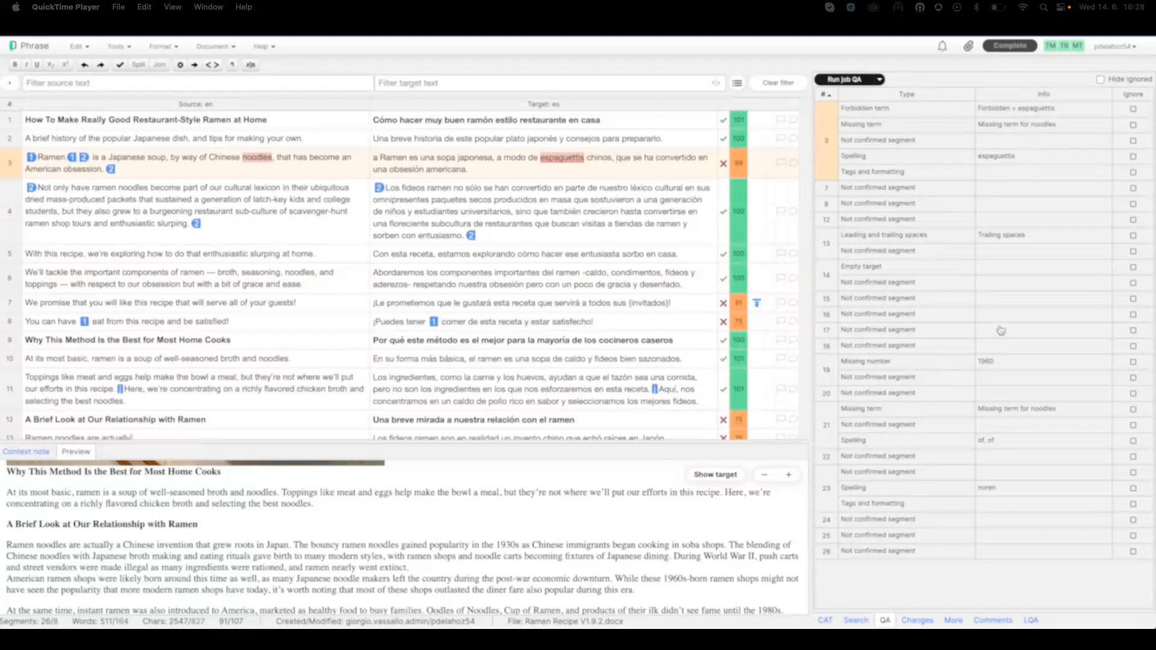
# Review the QA warnings in segments 3 and 21, and ignore the missing-term warning for "noodles" in segment 21
pyautogui.click(1007, 444)
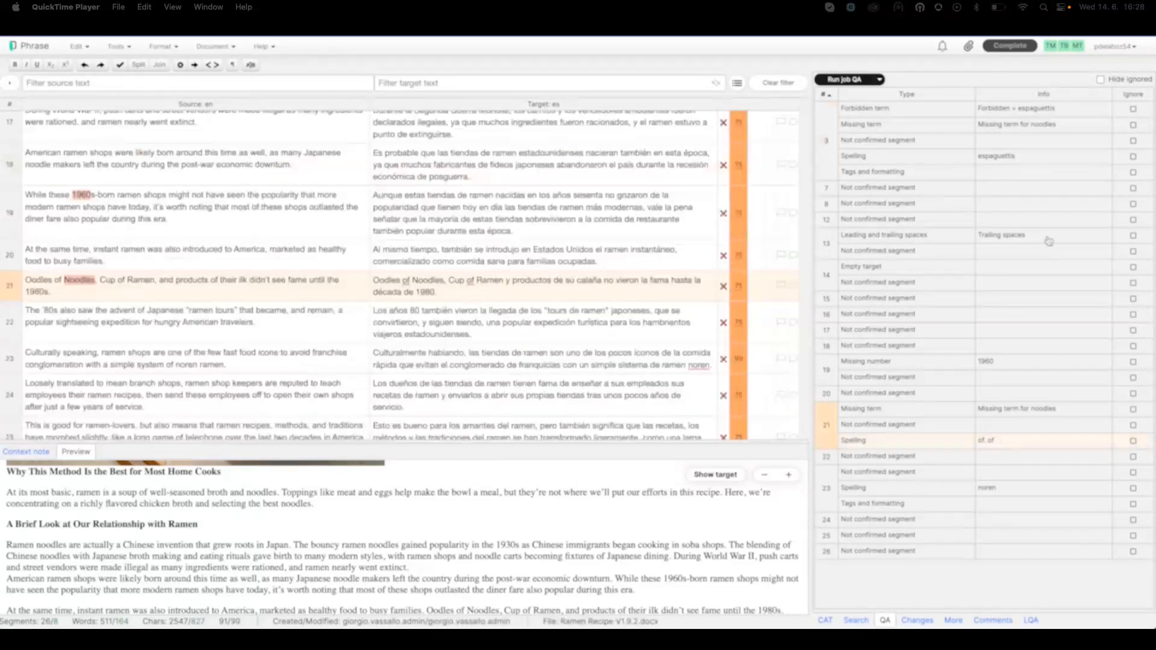
pyautogui.click(1017, 161)
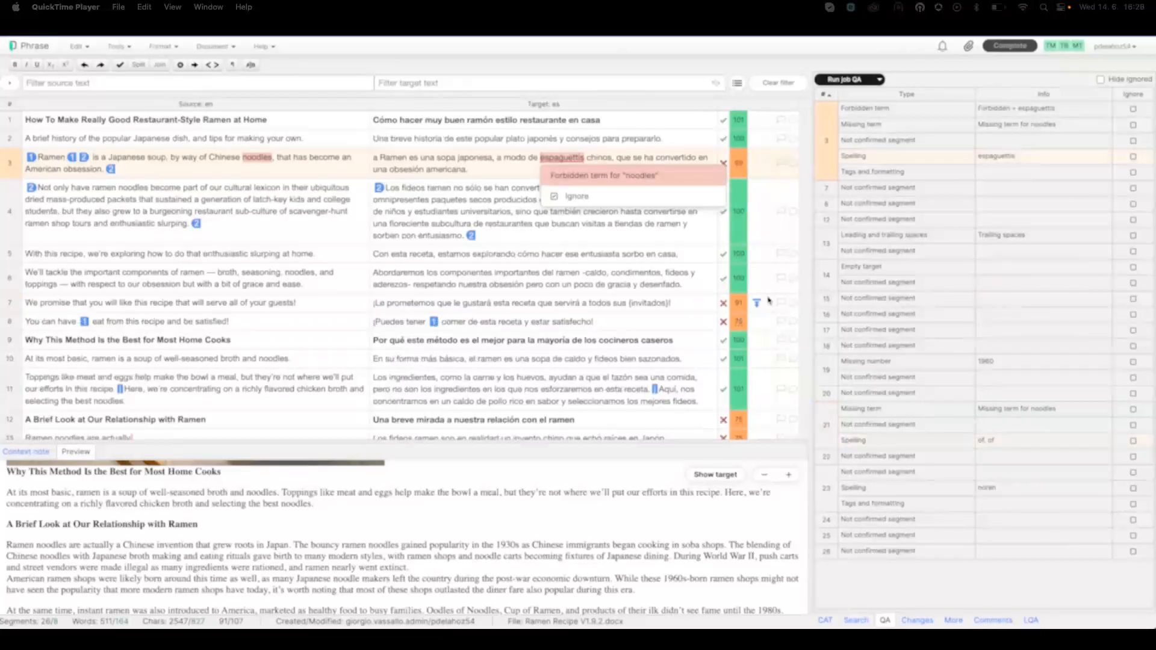
pyautogui.scroll(-5, 560, 274)
pyautogui.scroll(-5, 560, 275)
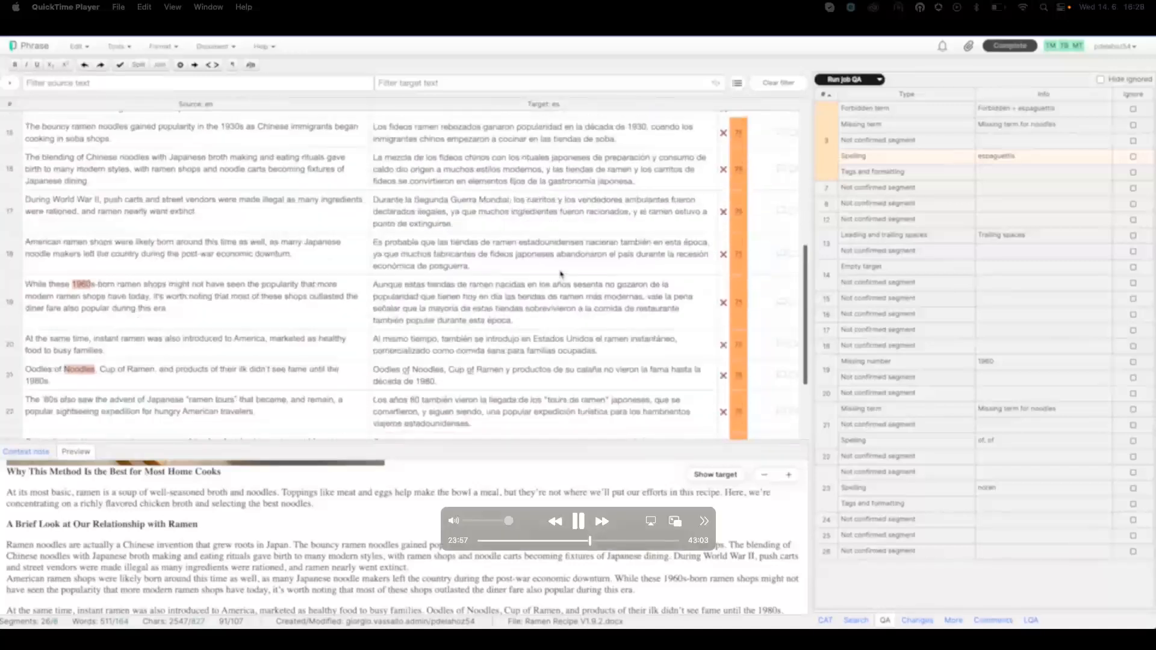
pyautogui.click(554, 305)
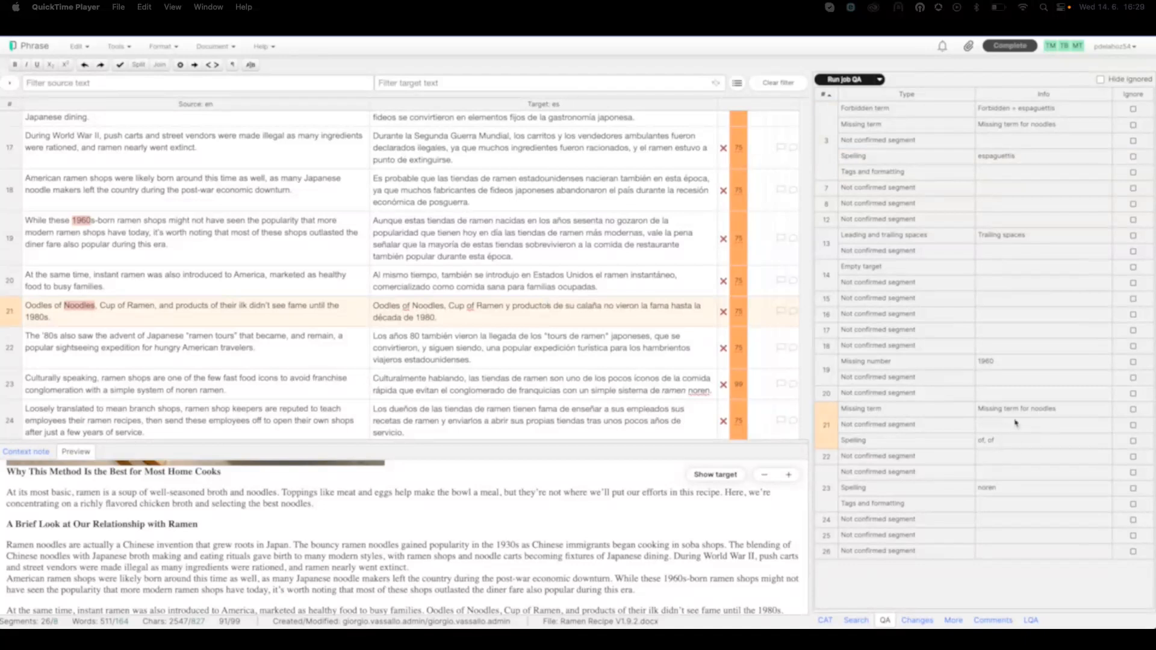
pyautogui.click(1135, 414)
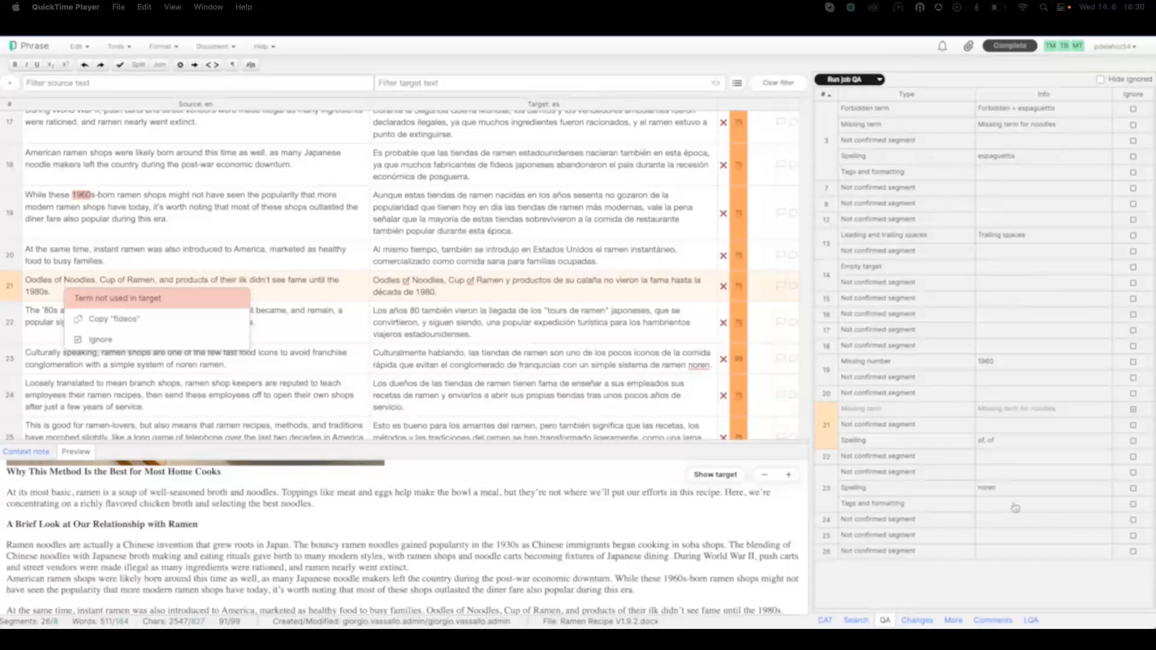
# View the change history of segment 21, and show the matches in other target languages for segment 4
pyautogui.click(917, 620)
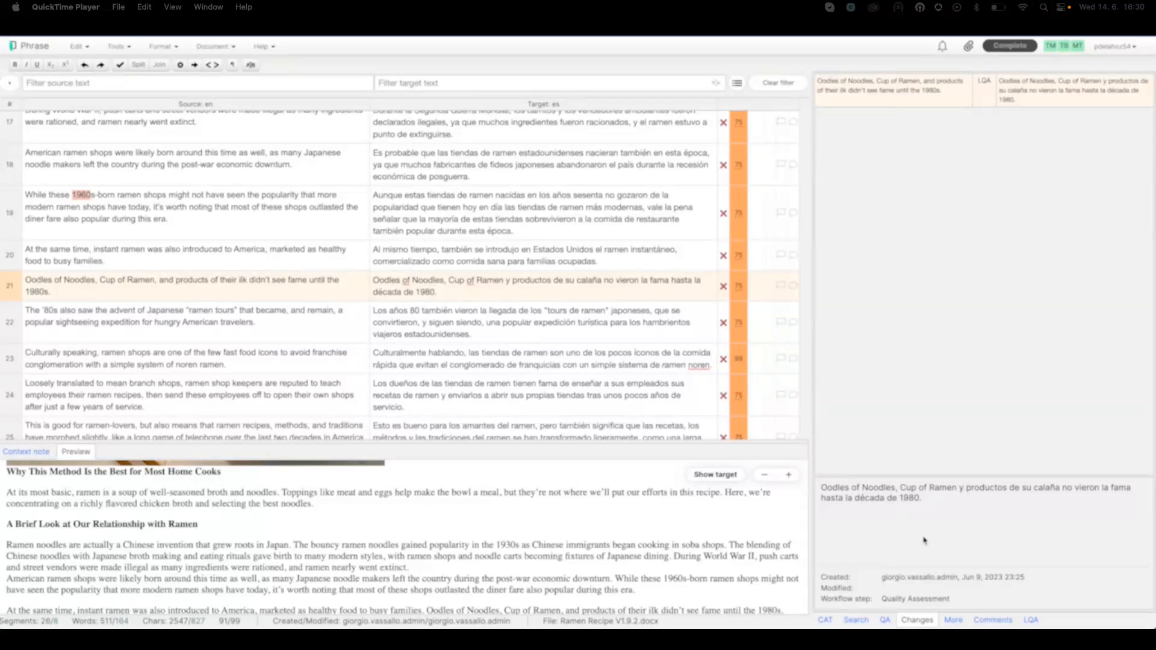
pyautogui.click(953, 620)
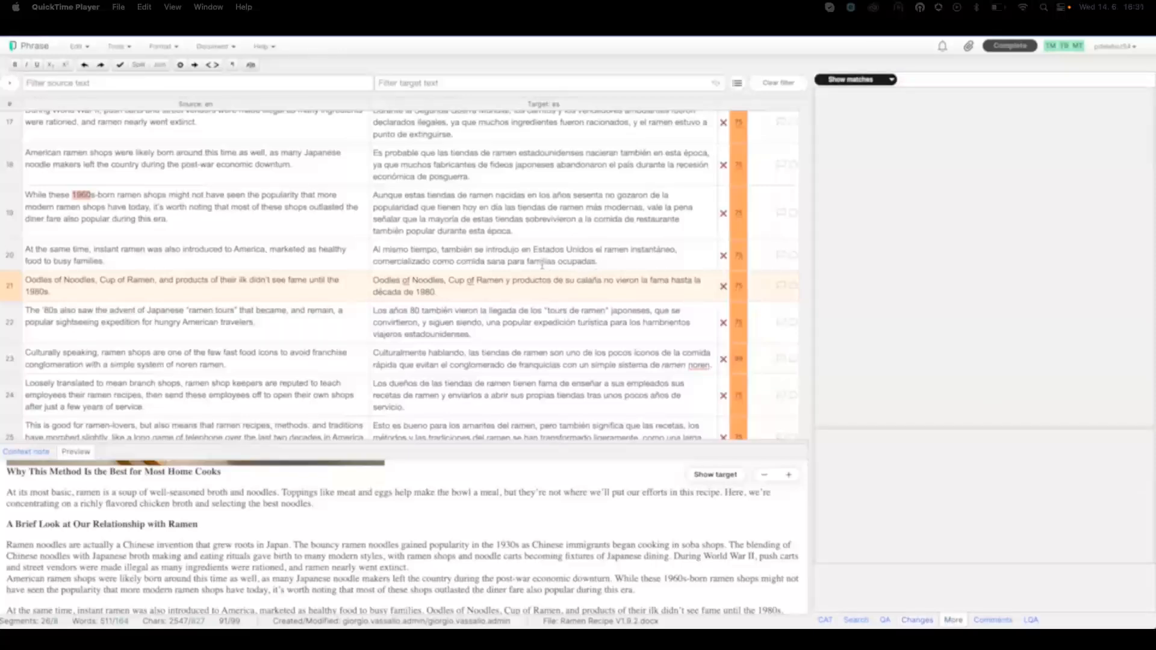
pyautogui.scroll(15, 542, 264)
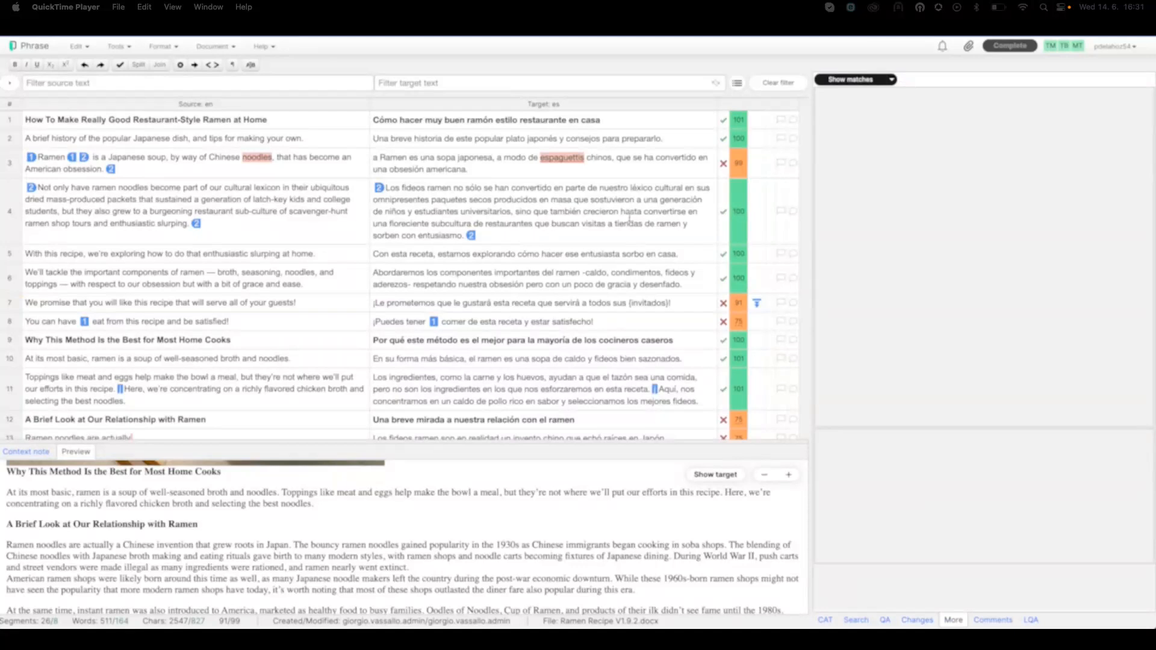
pyautogui.click(852, 83)
pyautogui.click(603, 211)
pyautogui.click(854, 83)
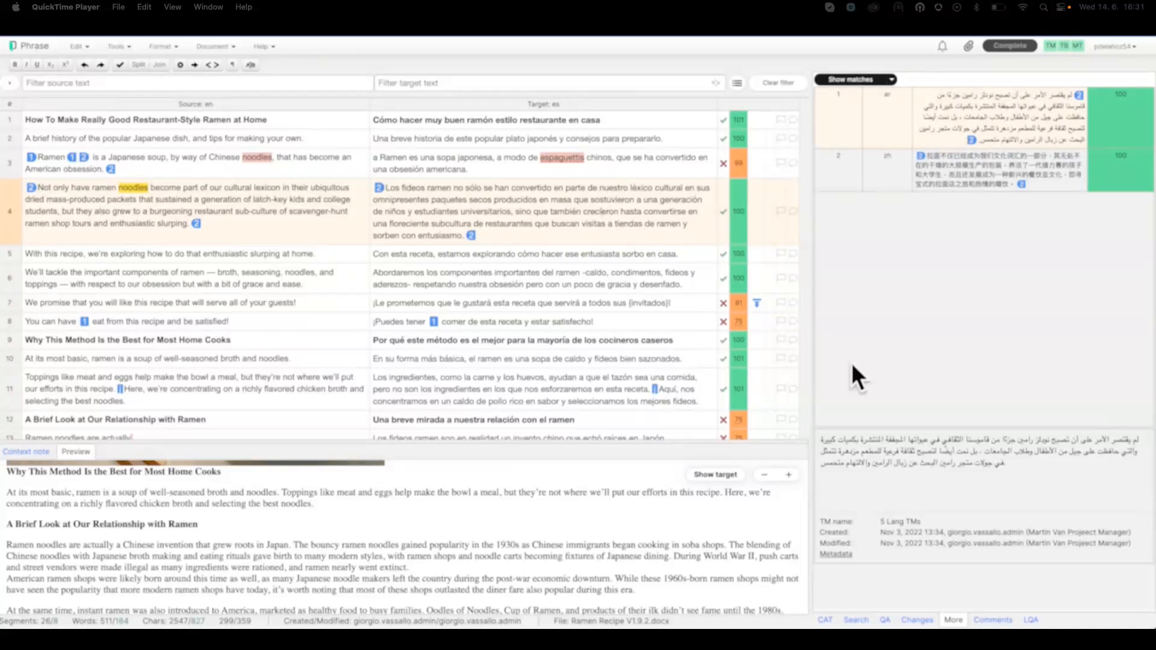
# Add the comment "check spelling please" to segment 4
pyautogui.click(993, 620)
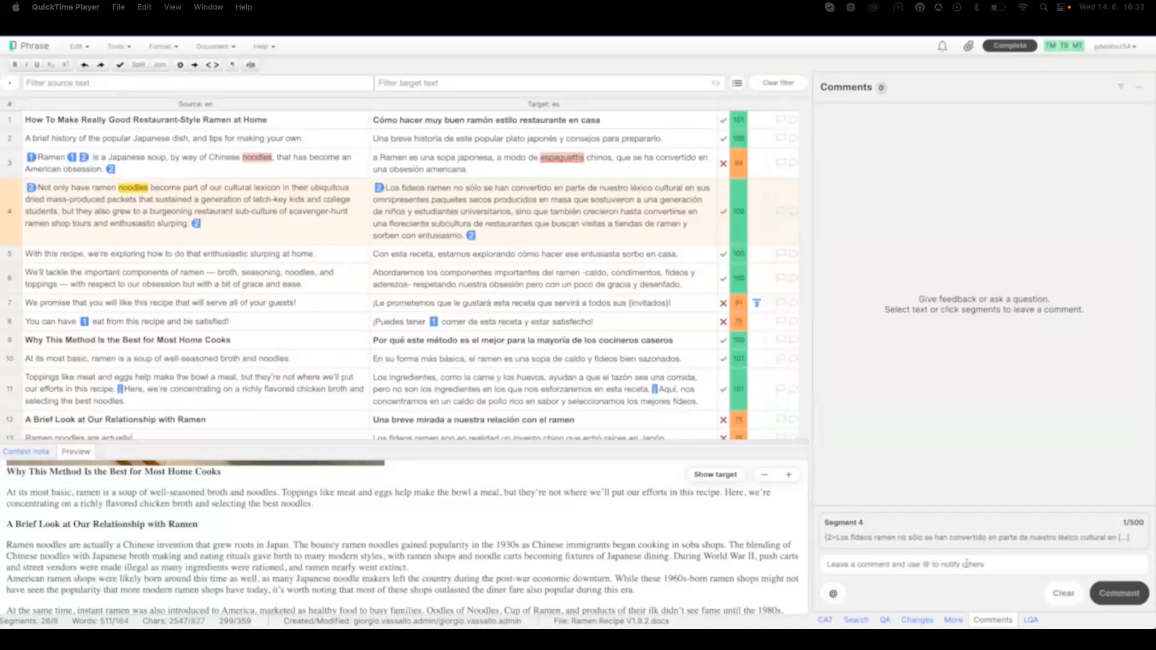
pyautogui.click(966, 564)
pyautogui.write('check')
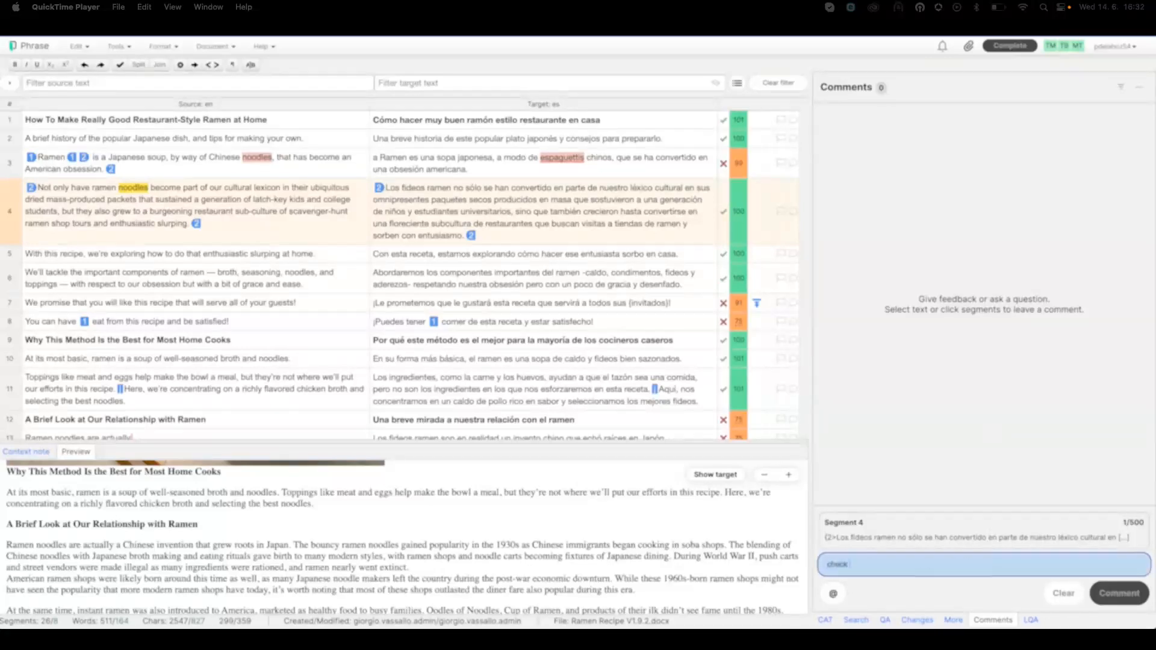
pyautogui.write(' spelling please')
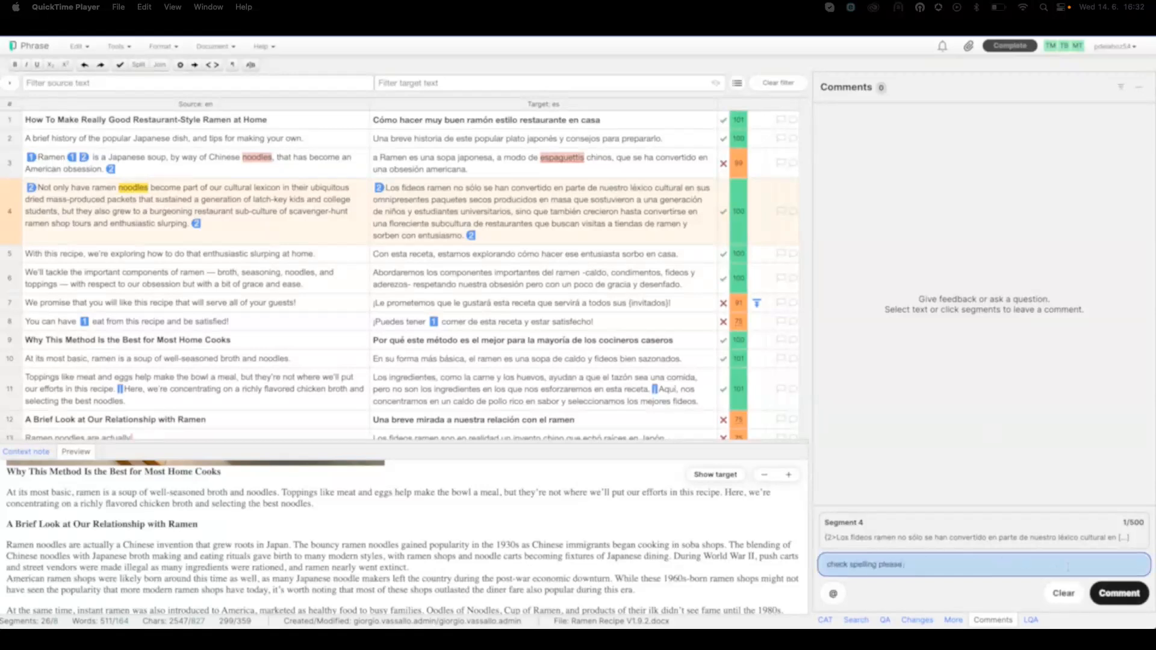
pyautogui.click(1123, 594)
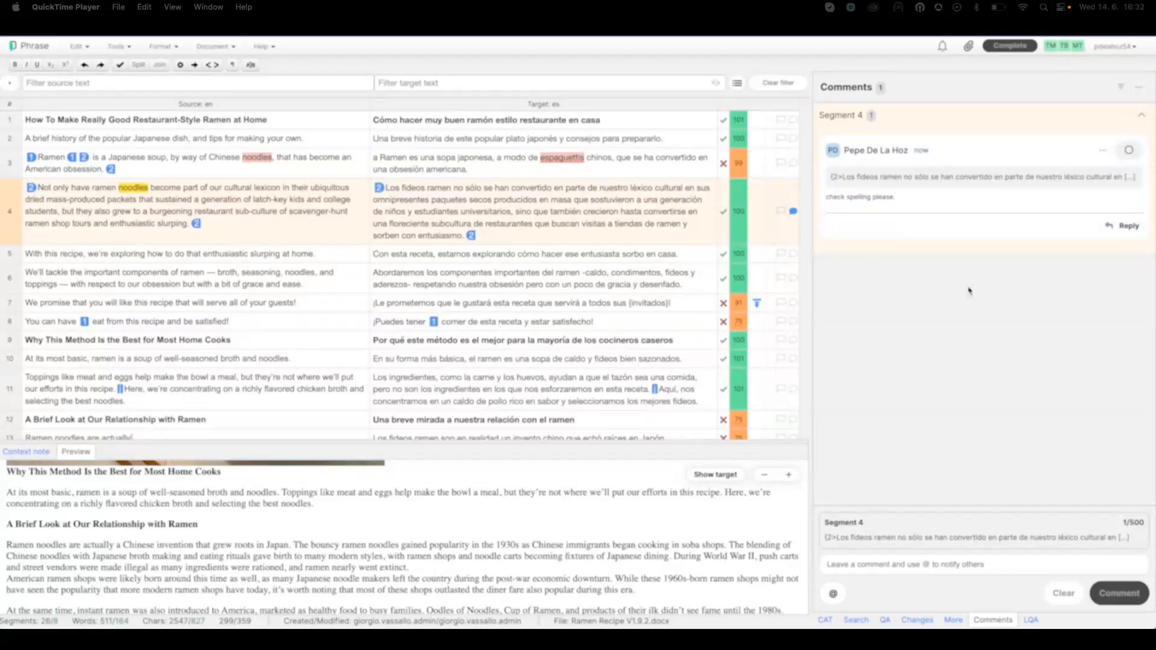
# Reply "spelling fixed!" to the spelling comment on segment 4, and mark the comment as resolved
pyautogui.click(1127, 226)
pyautogui.write('spelling fixed!')
pyautogui.click(1133, 291)
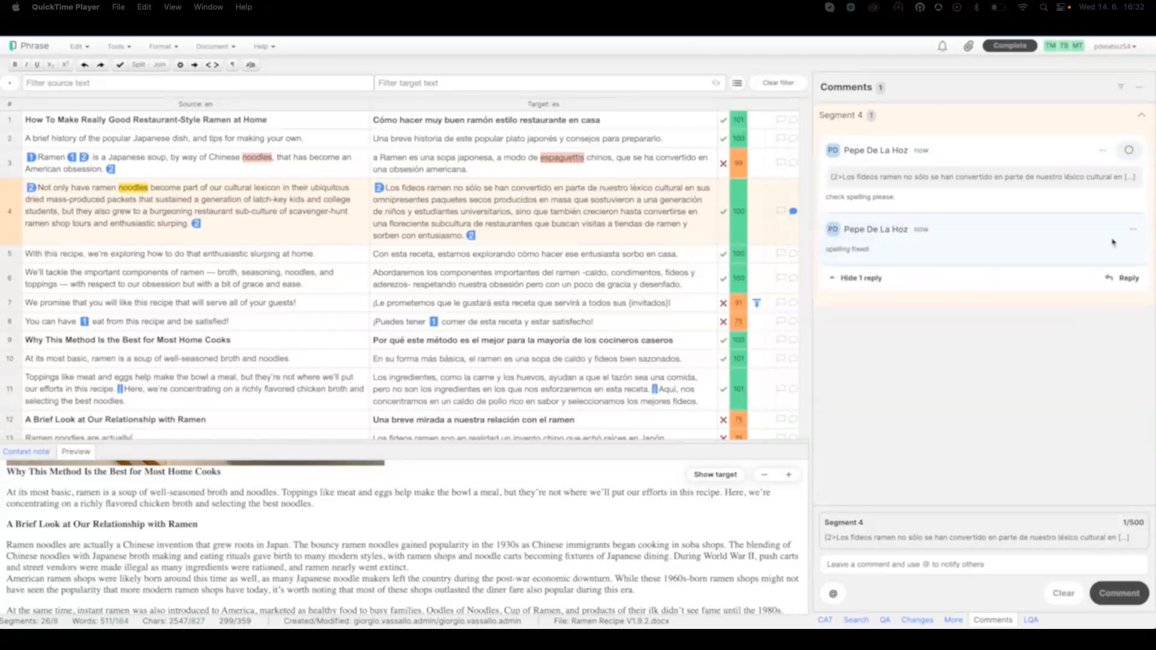
pyautogui.click(1129, 152)
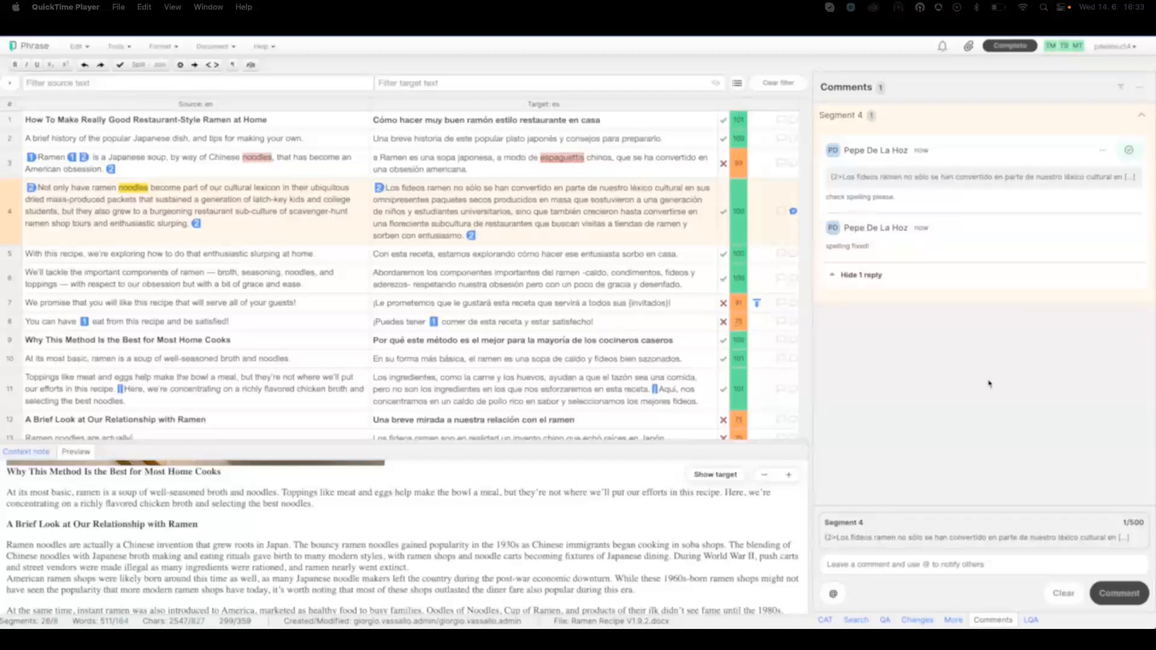
# Add a second comment to segment 4 that mentions the project owner and asks "is this correct? source seems unclear"
pyautogui.click(989, 561)
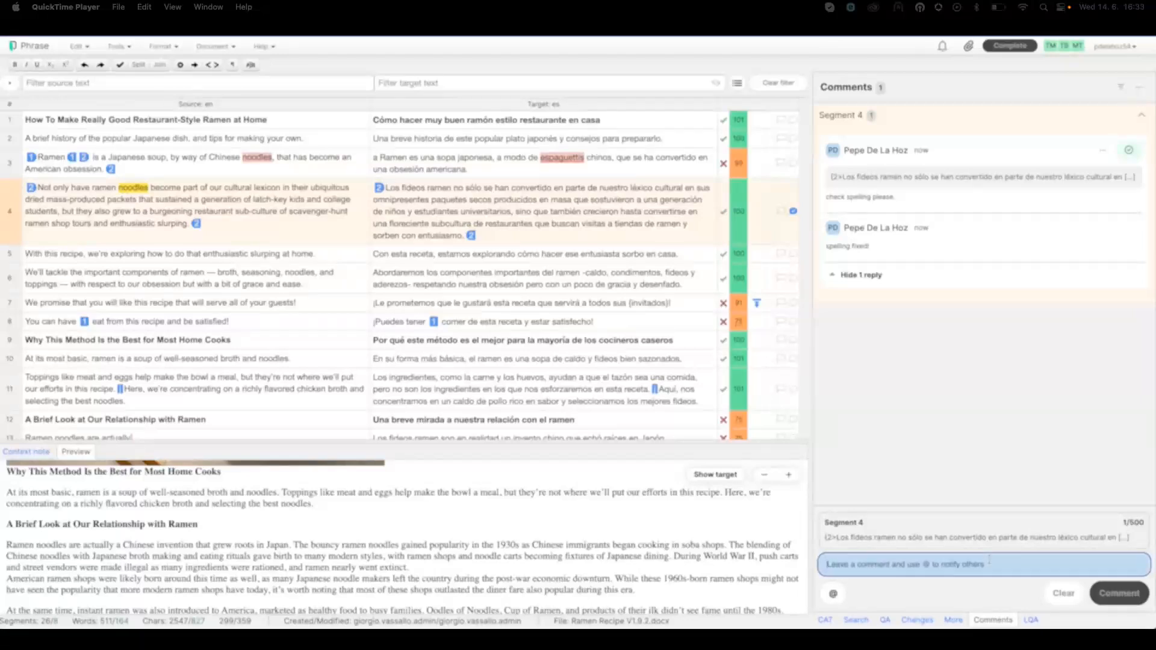
pyautogui.write('@')
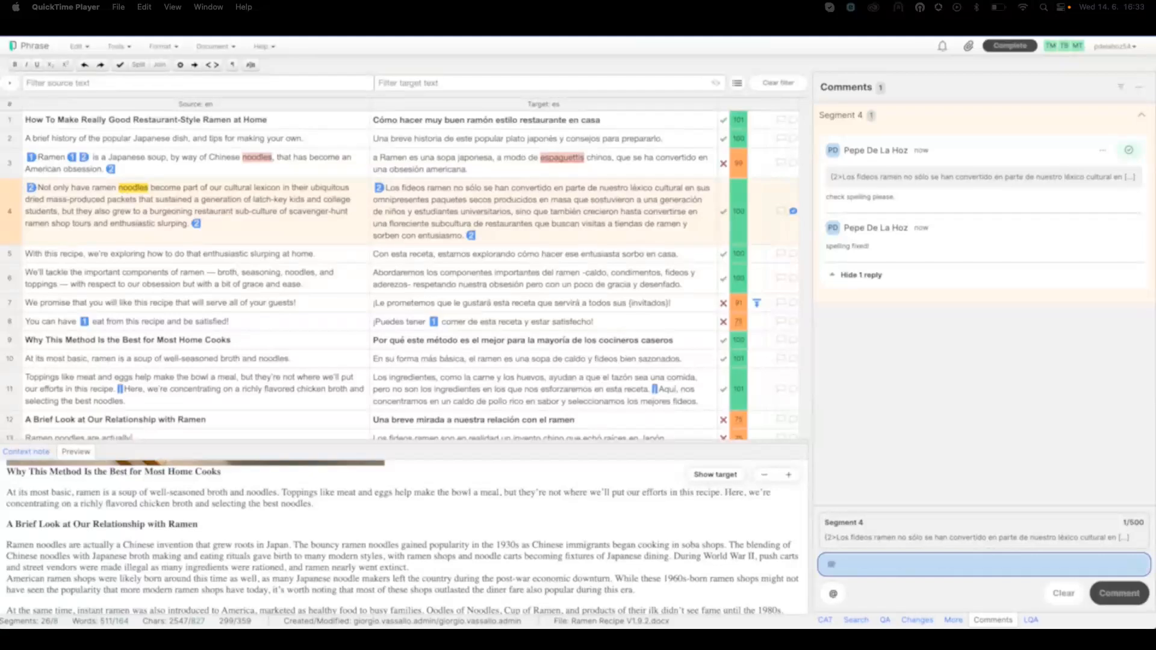
pyautogui.write('giorg')
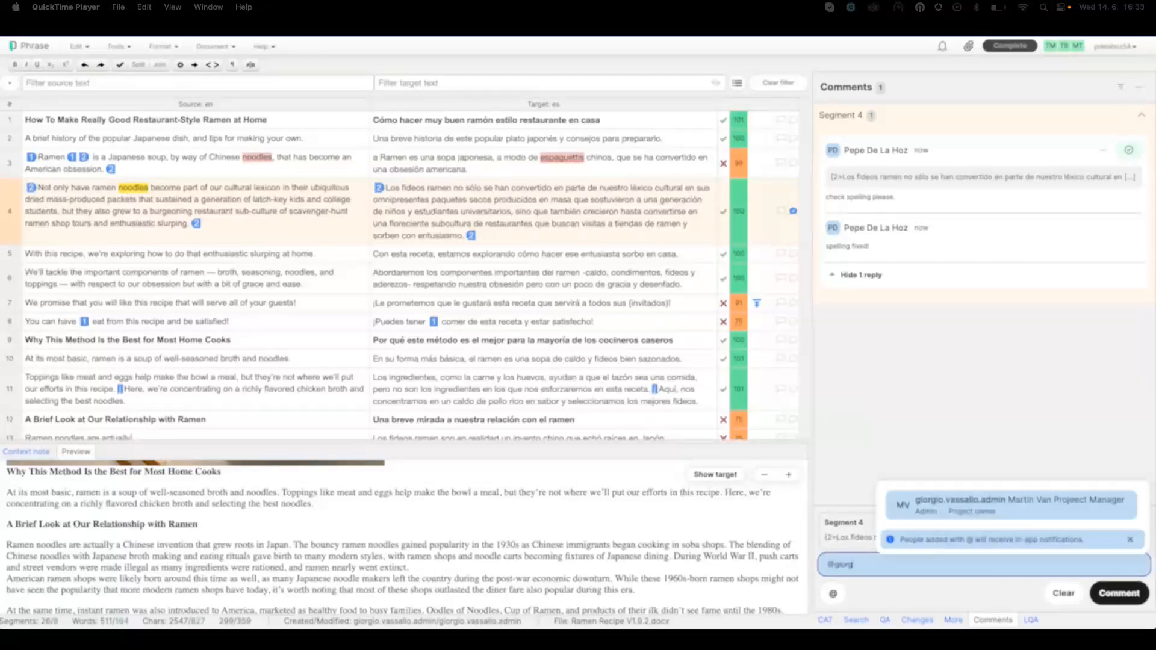
pyautogui.click(1017, 509)
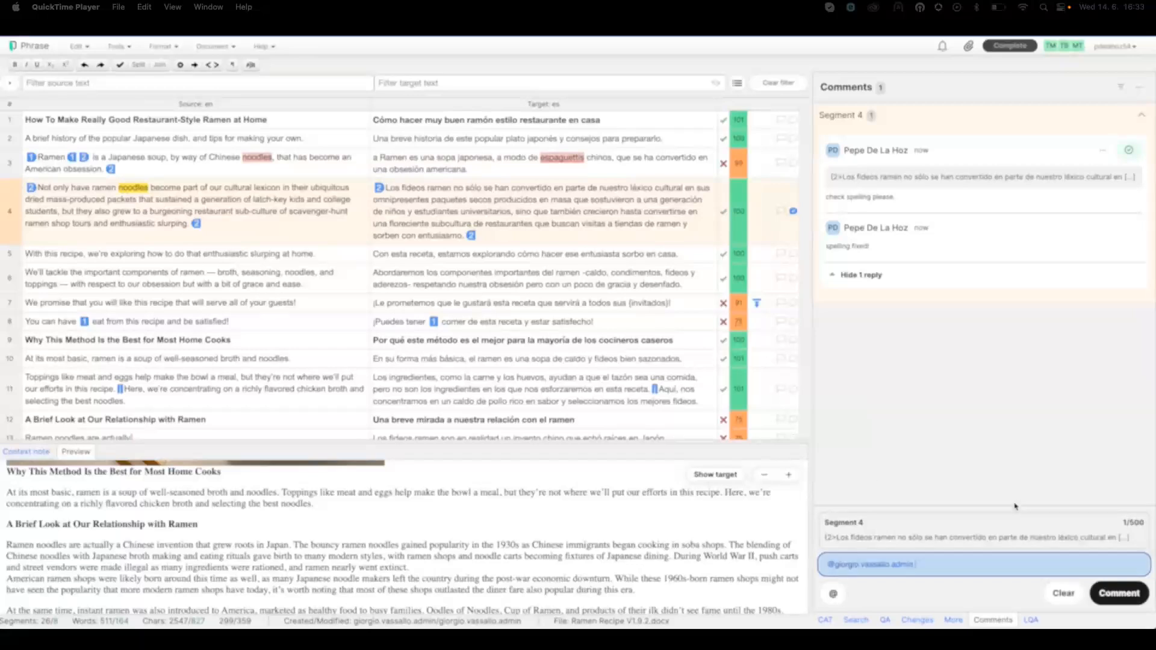
pyautogui.write('is this correct? source seems unclear')
pyautogui.click(1117, 593)
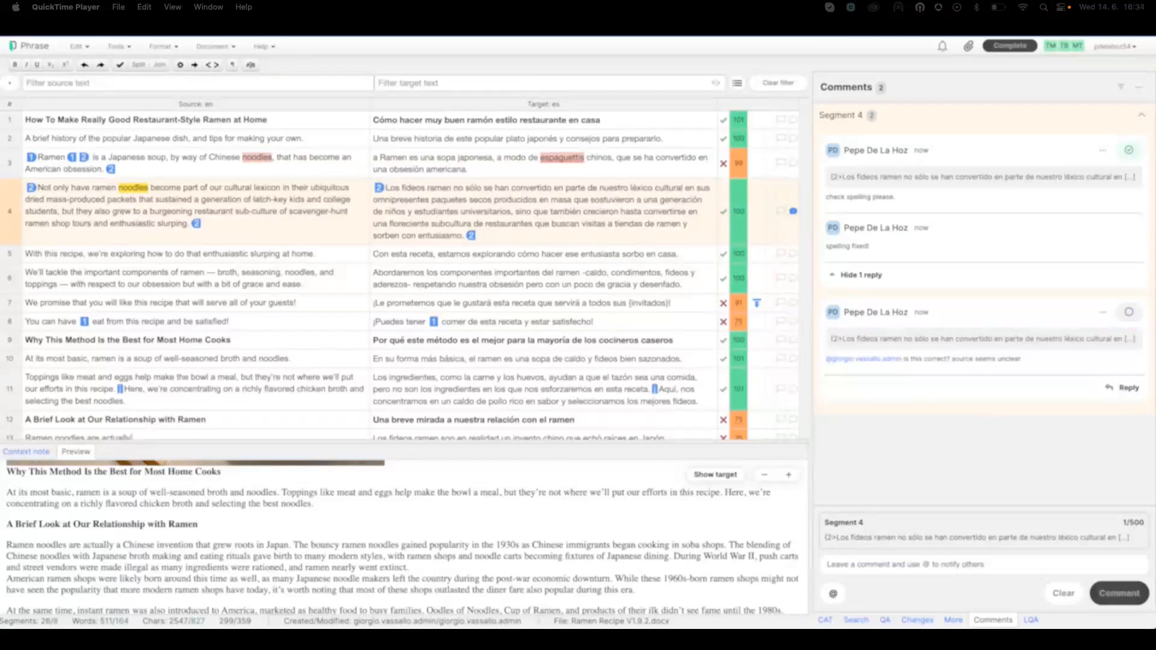
# Open the comment entry for segment 7, and for segment 10
pyautogui.click(795, 308)
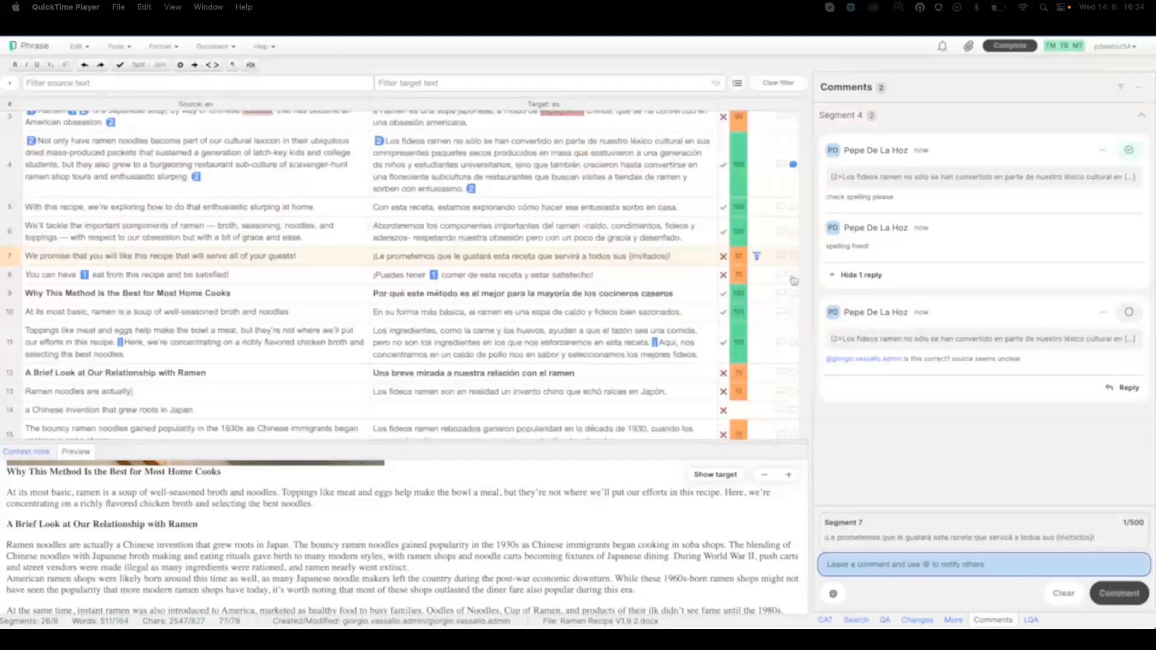
pyautogui.click(793, 298)
pyautogui.click(794, 303)
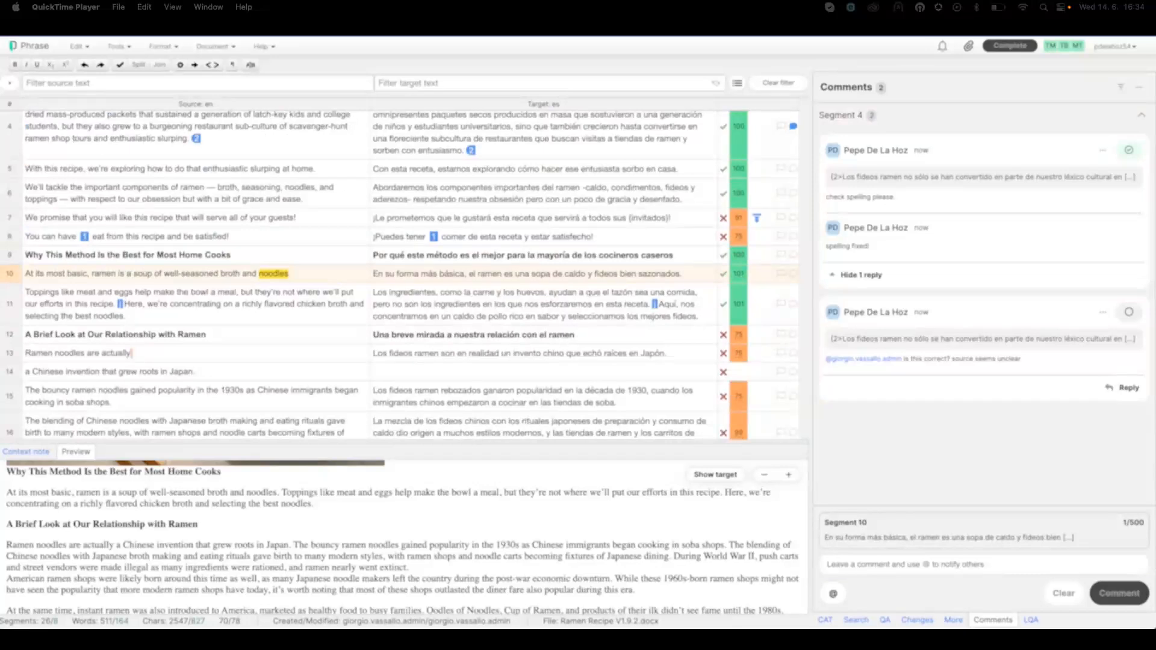
# Add the comment "check style guide" to segments 5-7, 9, 11-12 and 14 at once
pyautogui.click(9, 171)
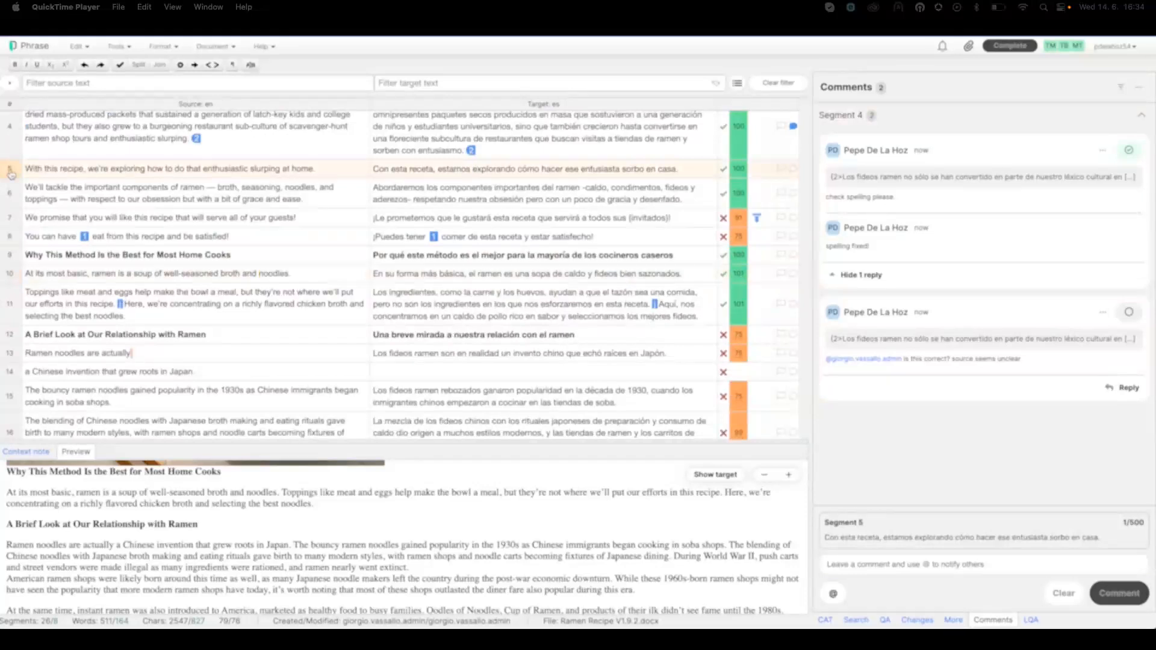
pyautogui.keyDown('shift'); pyautogui.click(10, 197); pyautogui.keyUp('shift')
pyautogui.keyDown('super'); pyautogui.click(10, 218); pyautogui.keyUp('super')
pyautogui.keyDown('super'); pyautogui.click(9, 255); pyautogui.keyUp('super')
pyautogui.keyDown('super'); pyautogui.click(11, 307); pyautogui.keyUp('super')
pyautogui.keyDown('super'); pyautogui.click(10, 335); pyautogui.keyUp('super')
pyautogui.keyDown('super'); pyautogui.click(10, 372); pyautogui.keyUp('super')
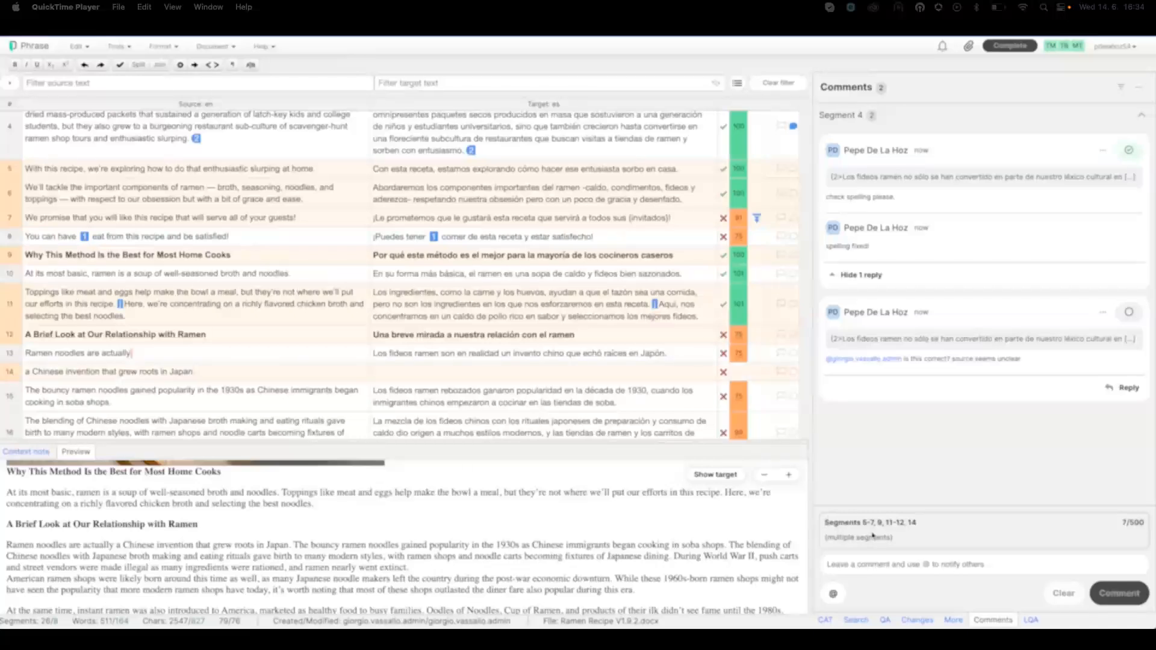
pyautogui.click(912, 566)
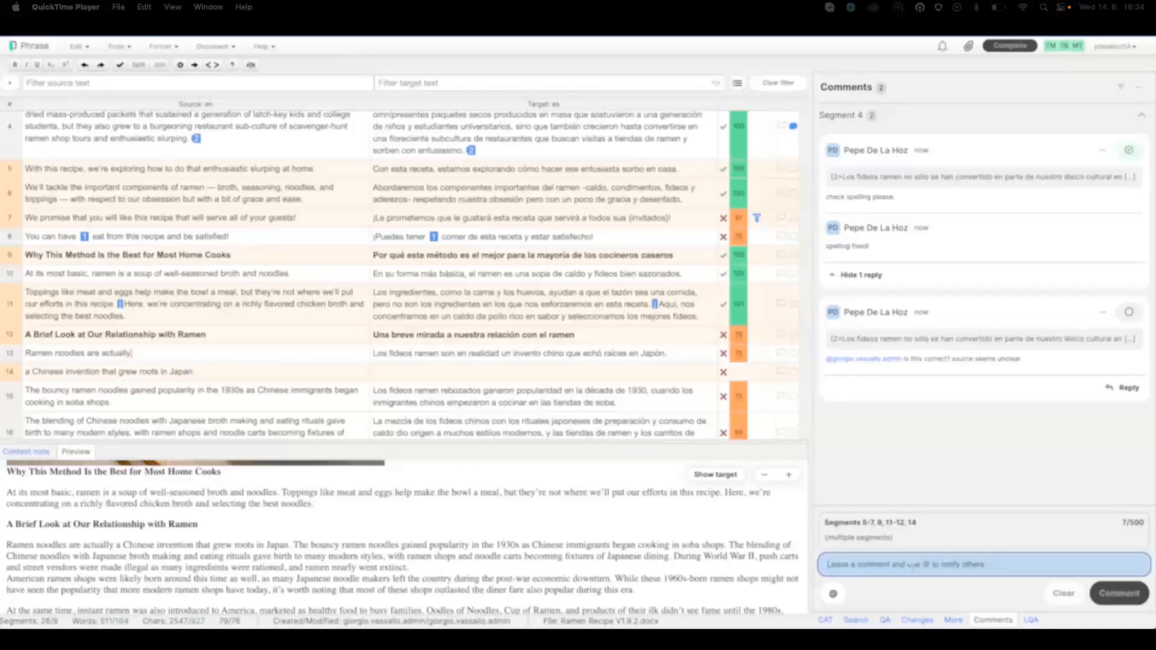
pyautogui.write('check s')
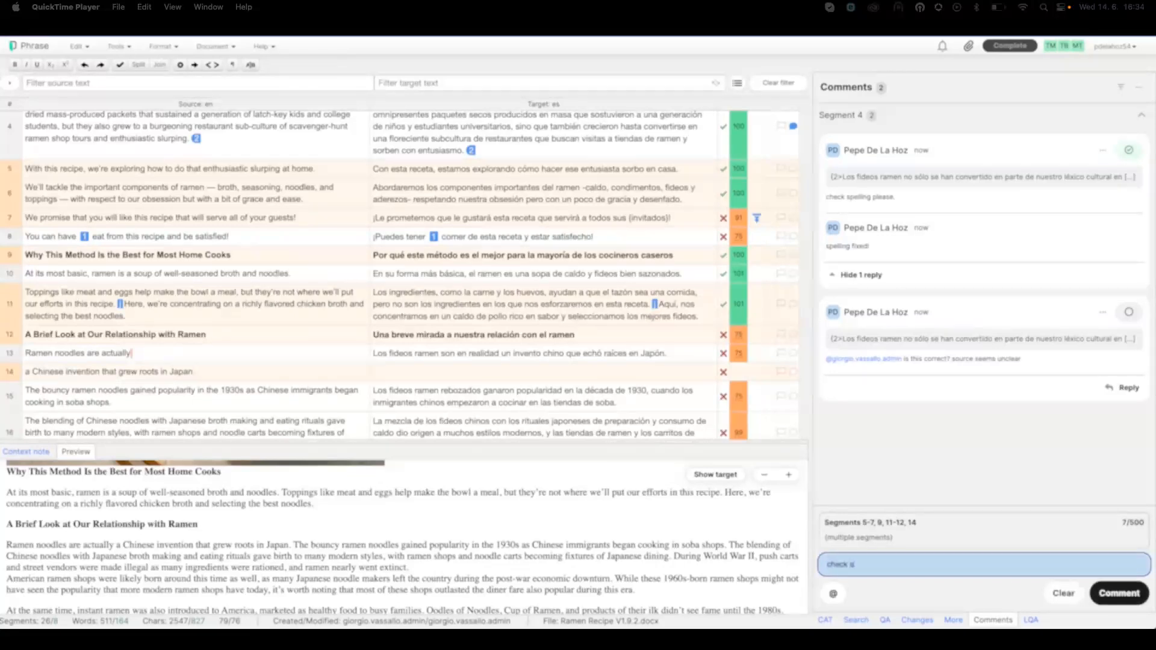
pyautogui.write('tyle guidi')
pyautogui.click(1120, 595)
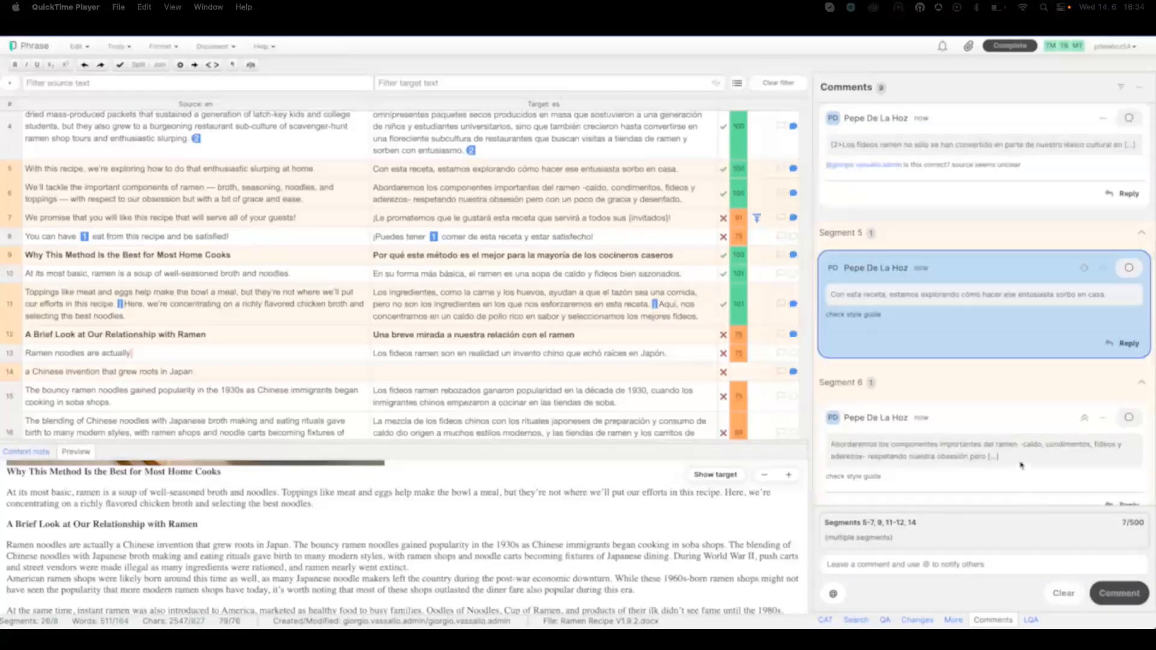
# Add the comment "check source please" to segments 16 through 20 together
pyautogui.scroll(-3, 982, 448)
pyautogui.scroll(-2, 970, 409)
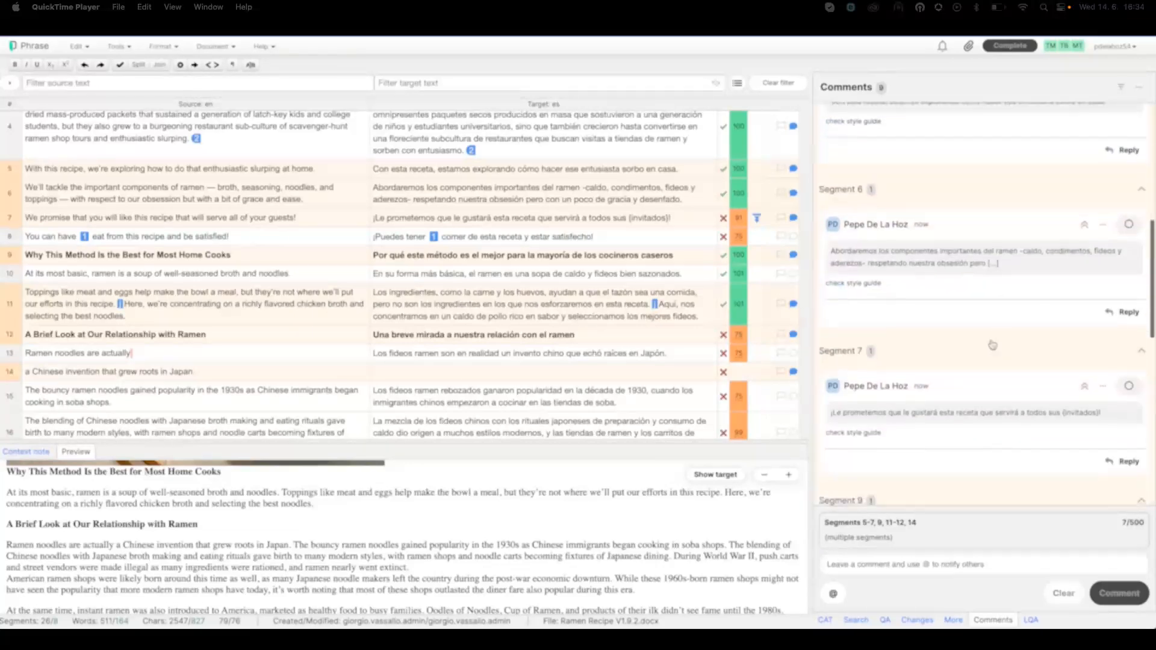
pyautogui.scroll(-2, 990, 343)
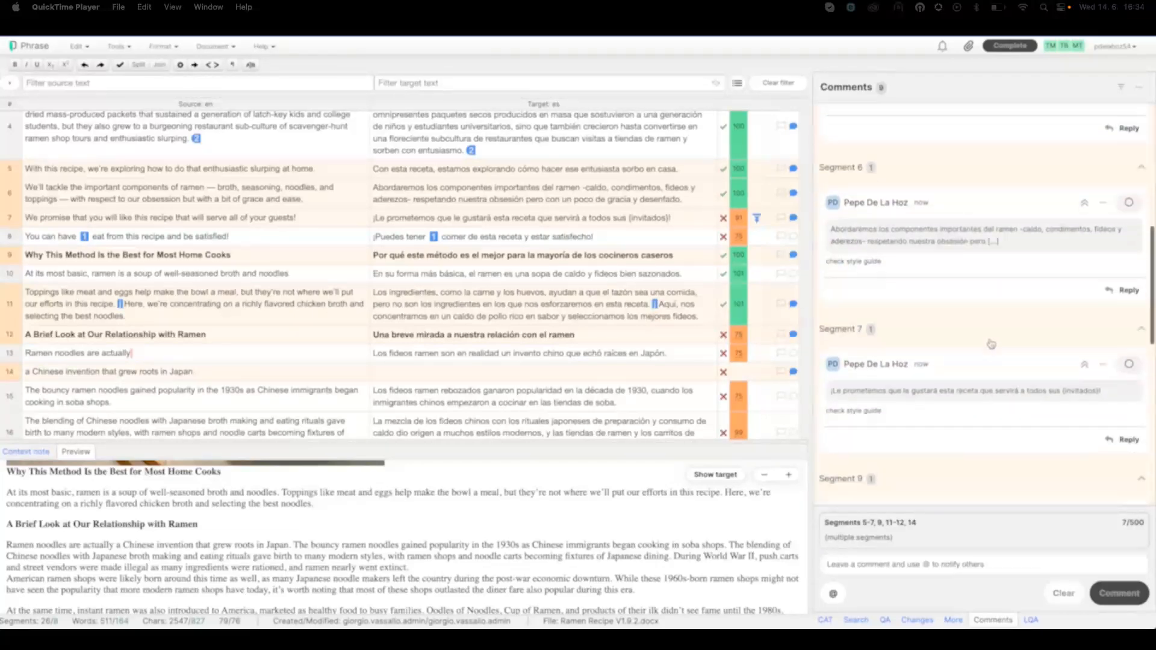
pyautogui.scroll(-1, 332, 288)
pyautogui.scroll(-7, 332, 287)
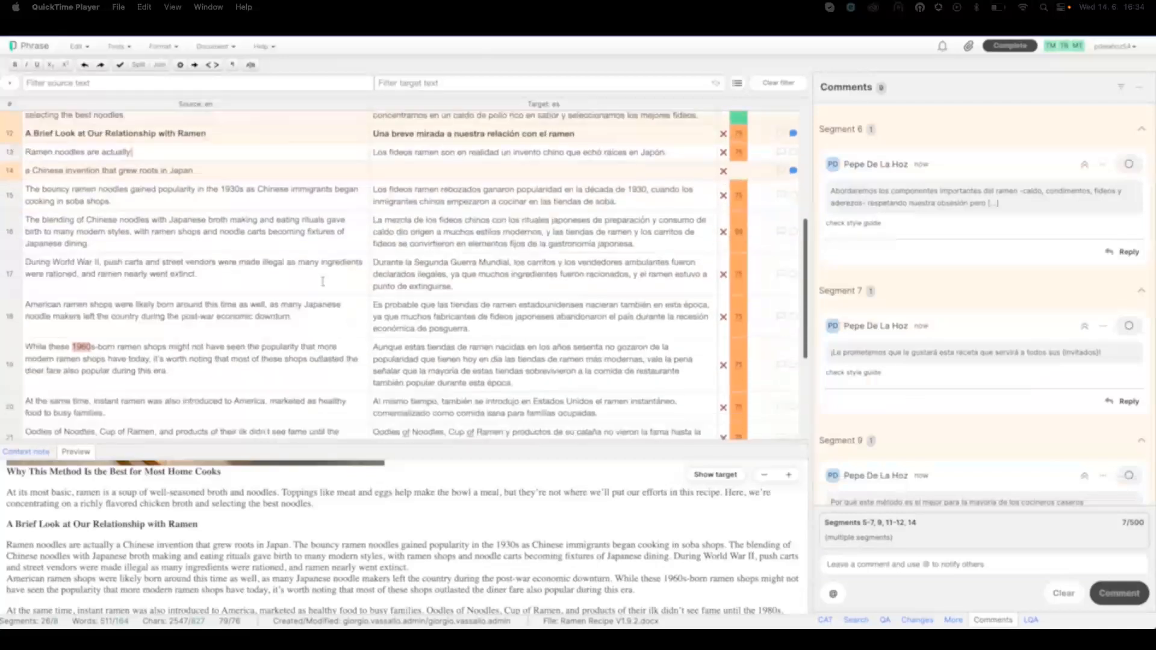
pyautogui.click(12, 220)
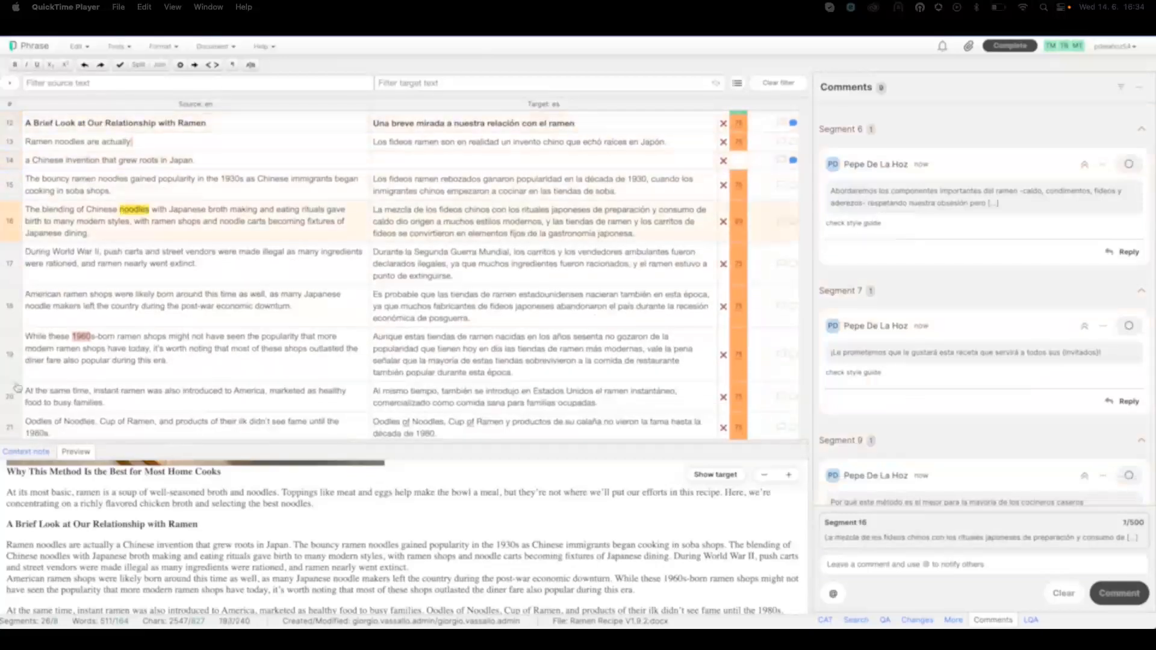
pyautogui.keyDown('shift'); pyautogui.click(14, 406); pyautogui.keyUp('shift')
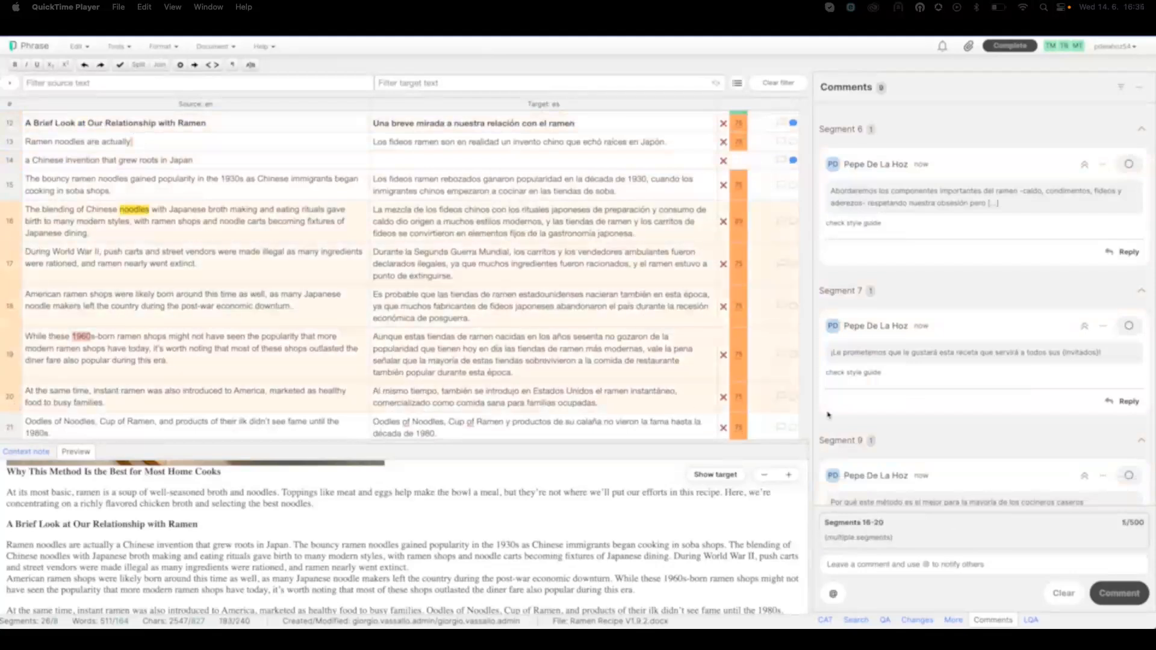
pyautogui.click(902, 568)
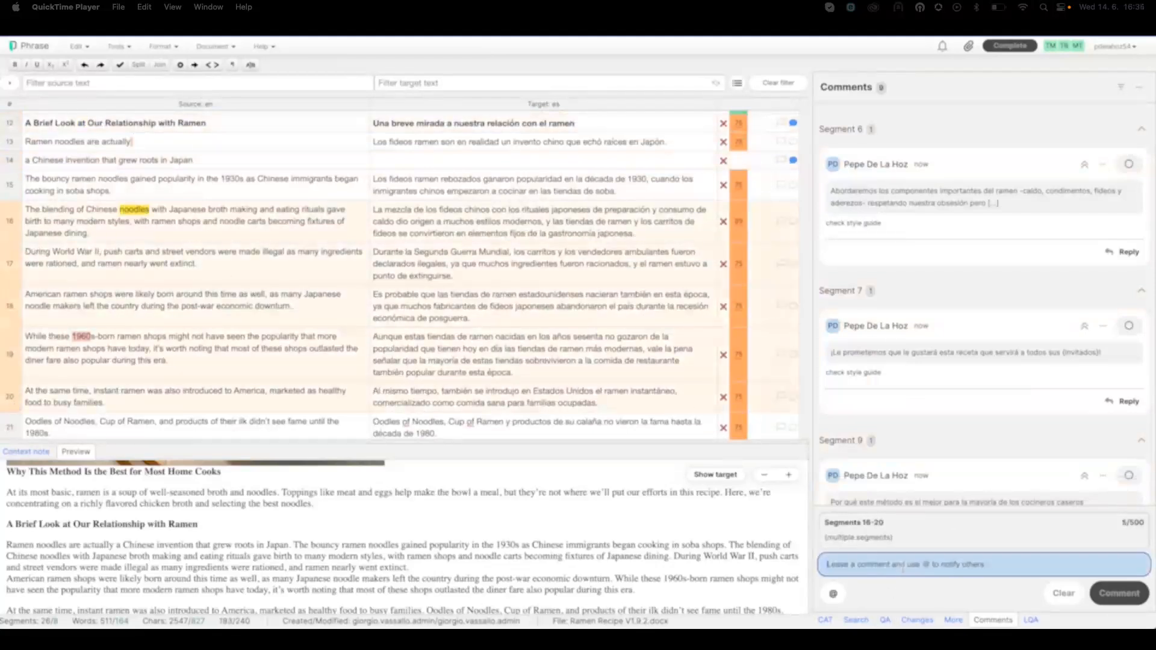
pyautogui.write('check source please')
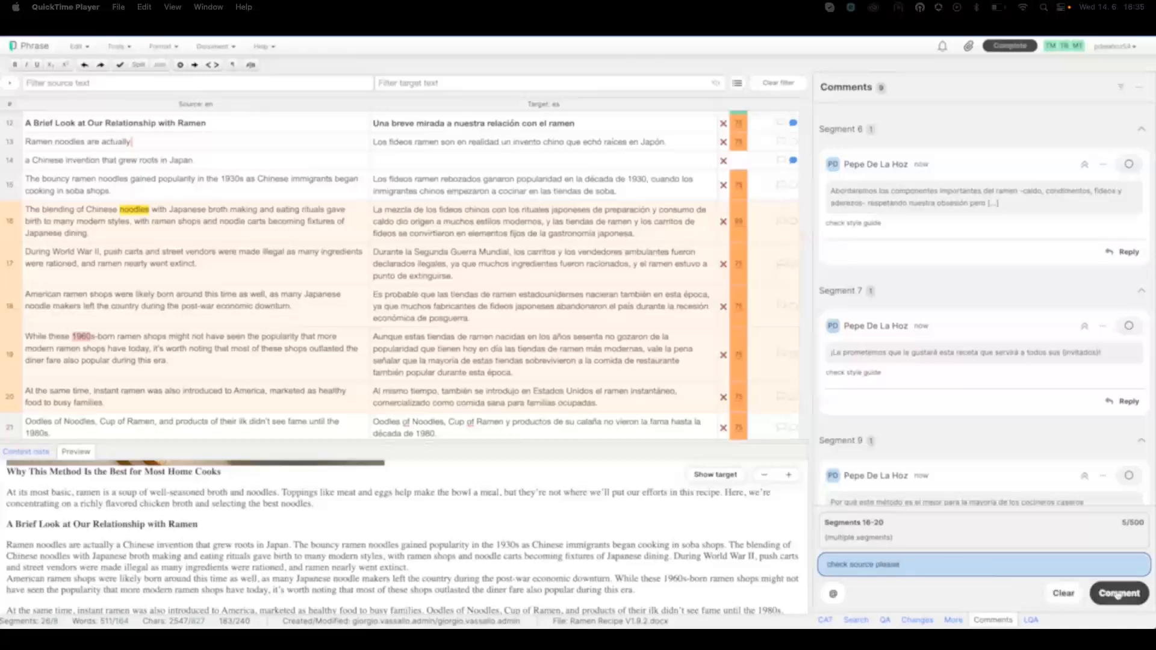
pyautogui.click(1118, 593)
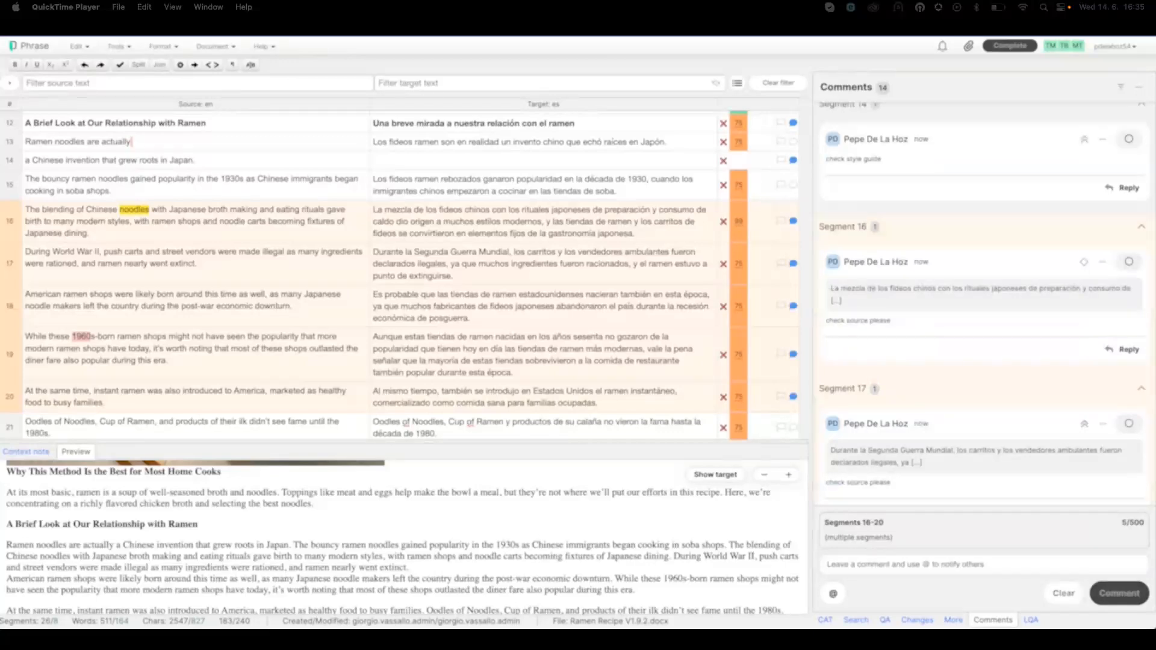
# Resolve the shared "check source please" comment from segment 16 and review its linked comments on the following segments
pyautogui.scroll(2, 1019, 363)
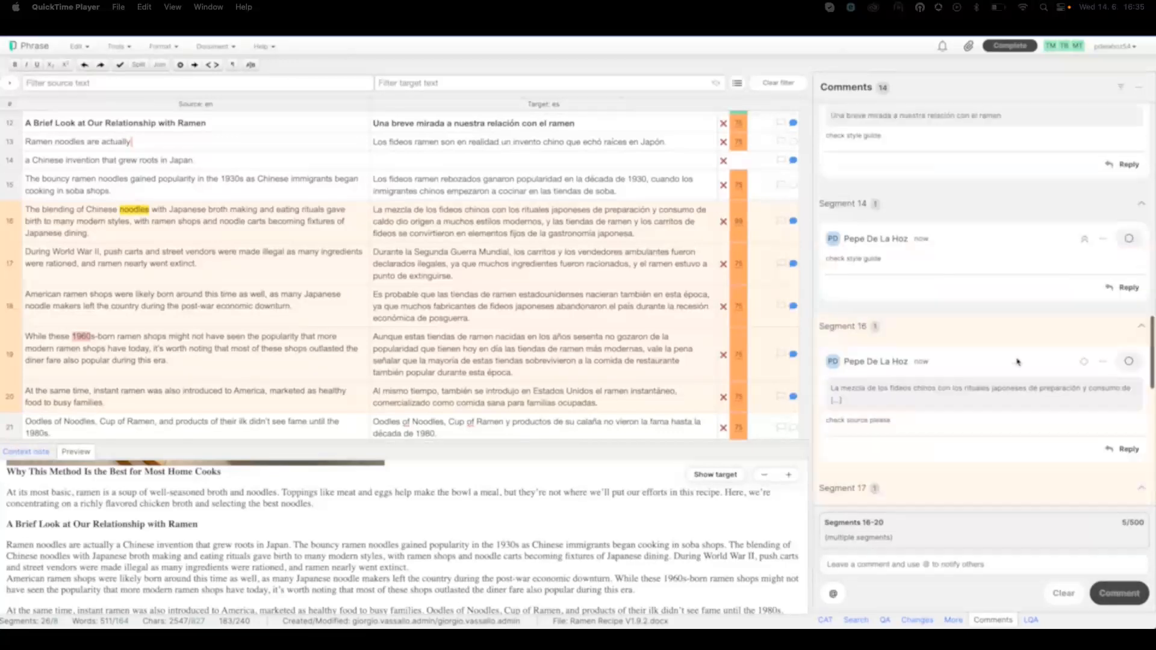
pyautogui.scroll(-2, 1021, 411)
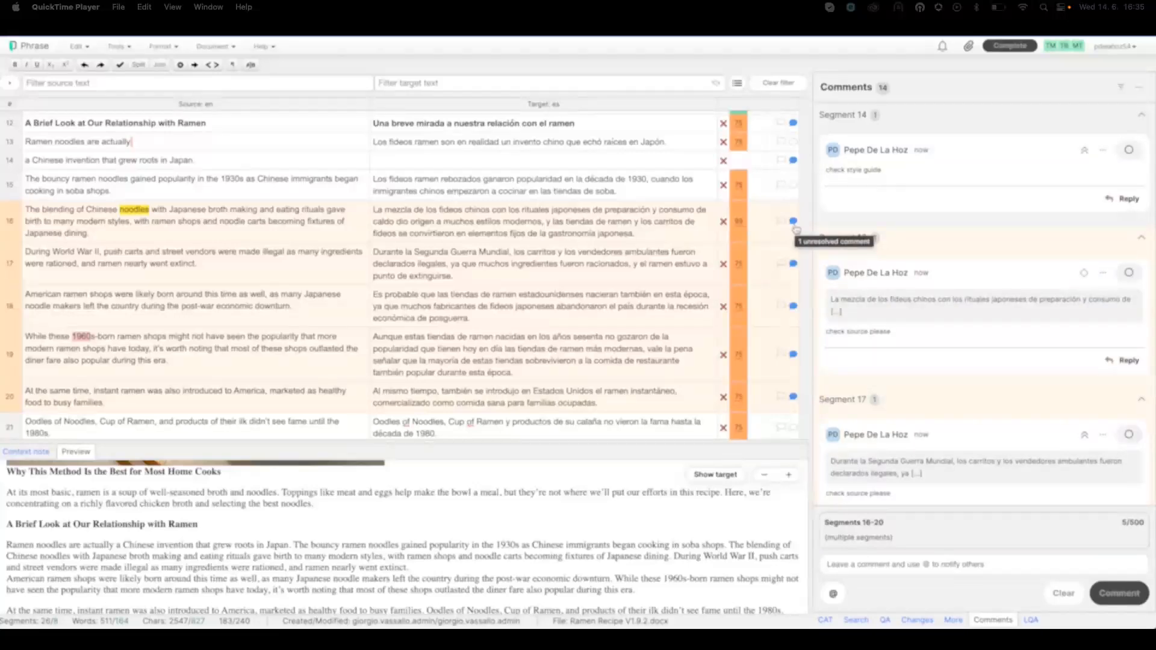
pyautogui.click(1129, 275)
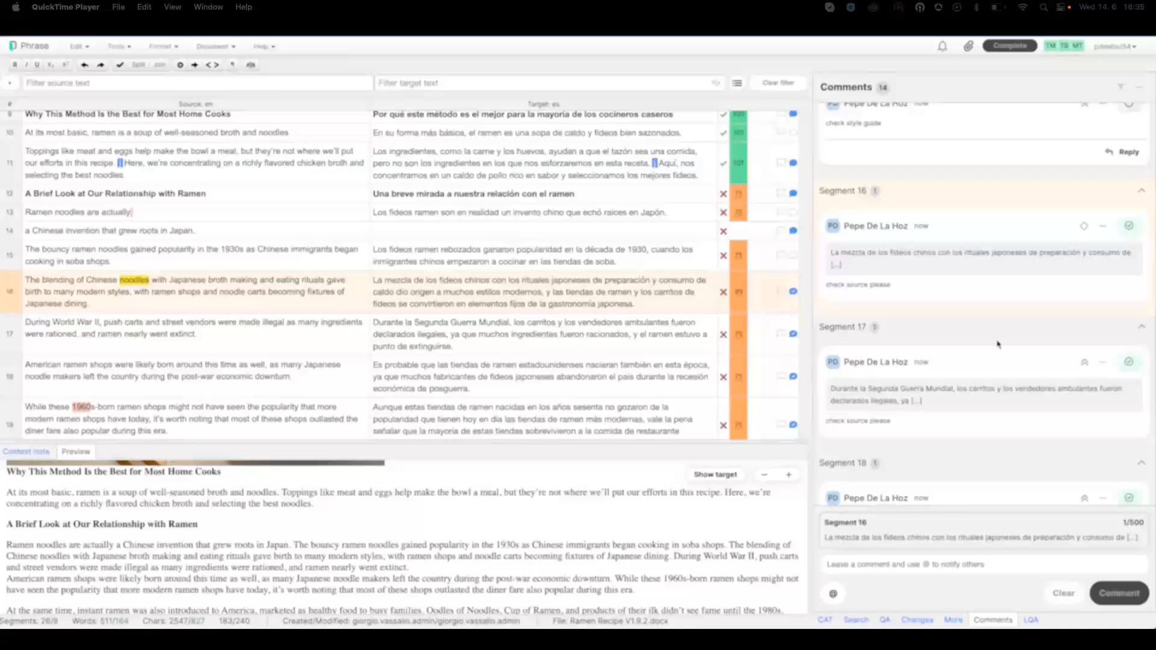
pyautogui.scroll(-1, 1131, 265)
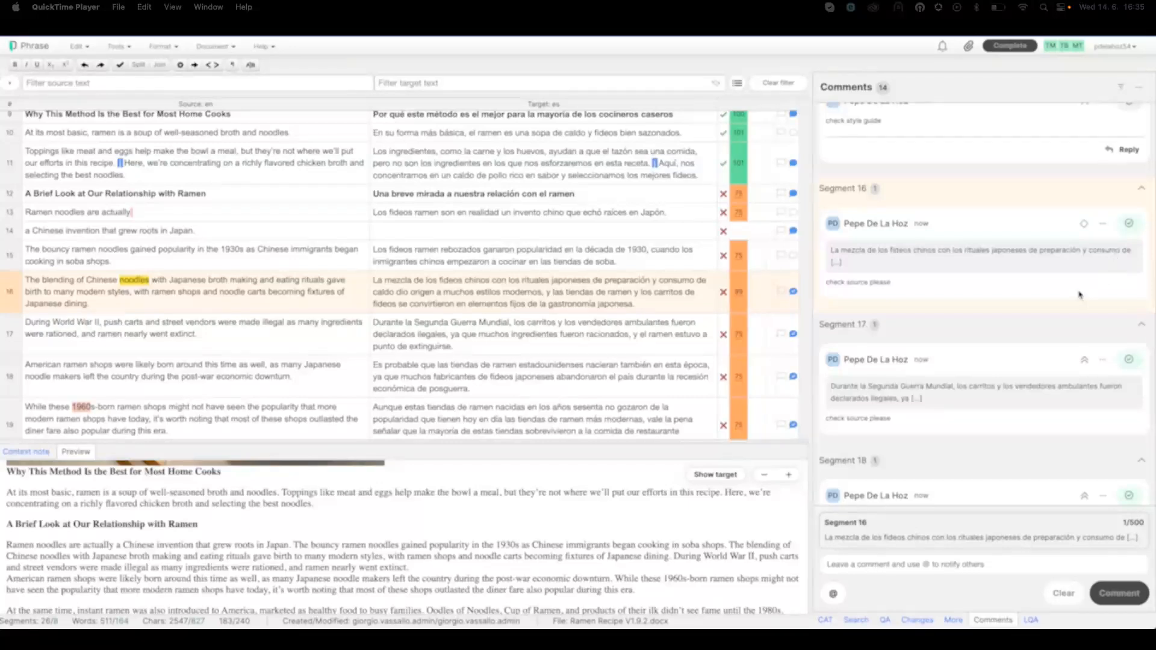
pyautogui.scroll(-3, 1078, 296)
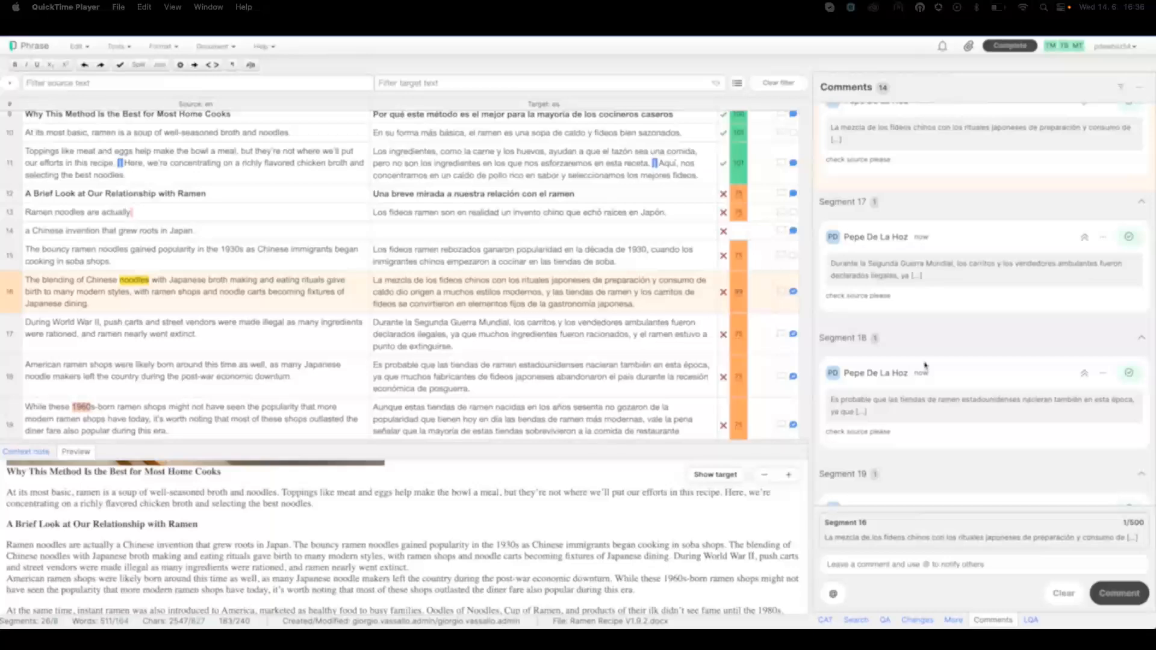
# Start a language quality assessment and select segment 22 as the target of a new issue
pyautogui.click(1032, 620)
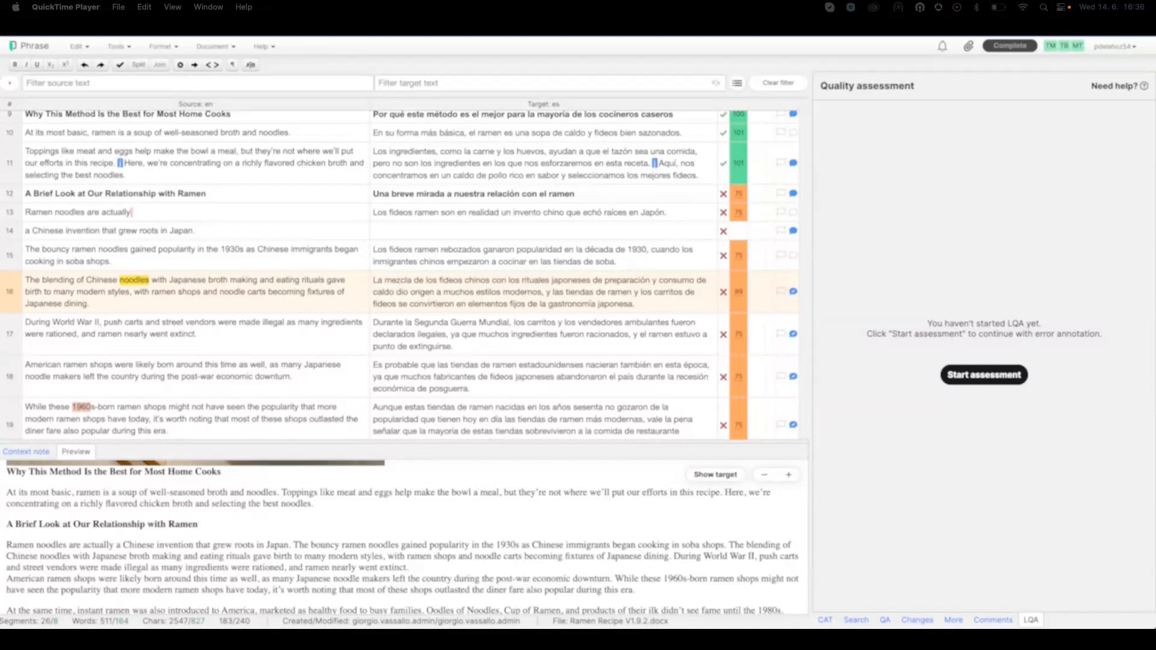
pyautogui.click(990, 378)
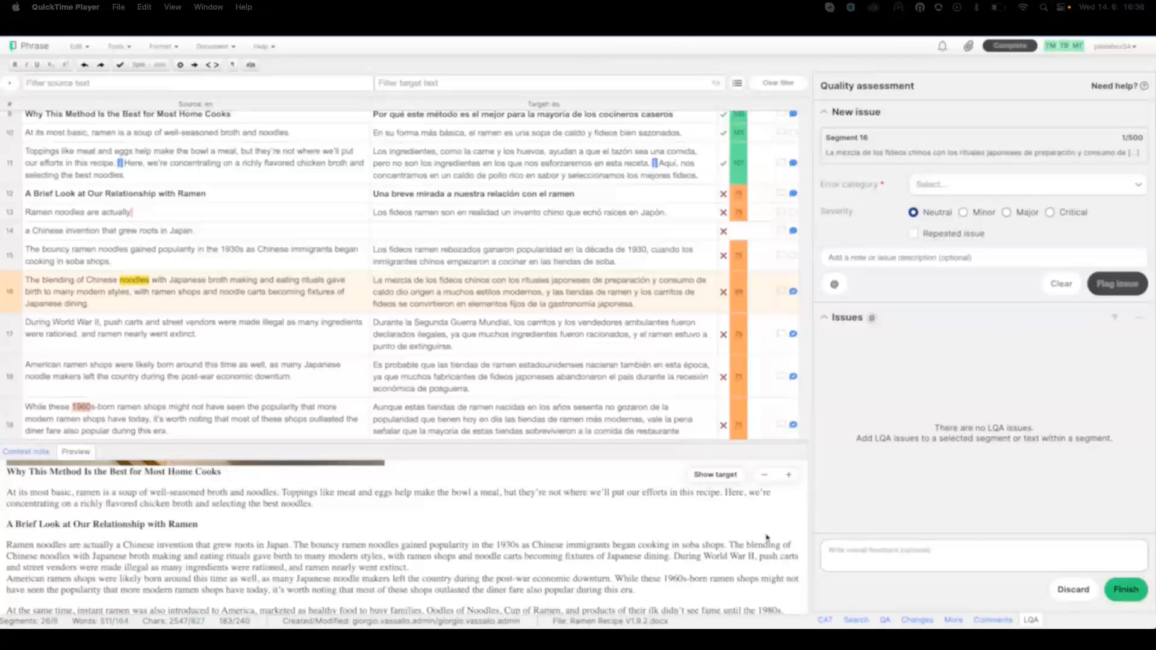
pyautogui.scroll(-3, 671, 298)
pyautogui.scroll(-3, 671, 298)
pyautogui.click(671, 295)
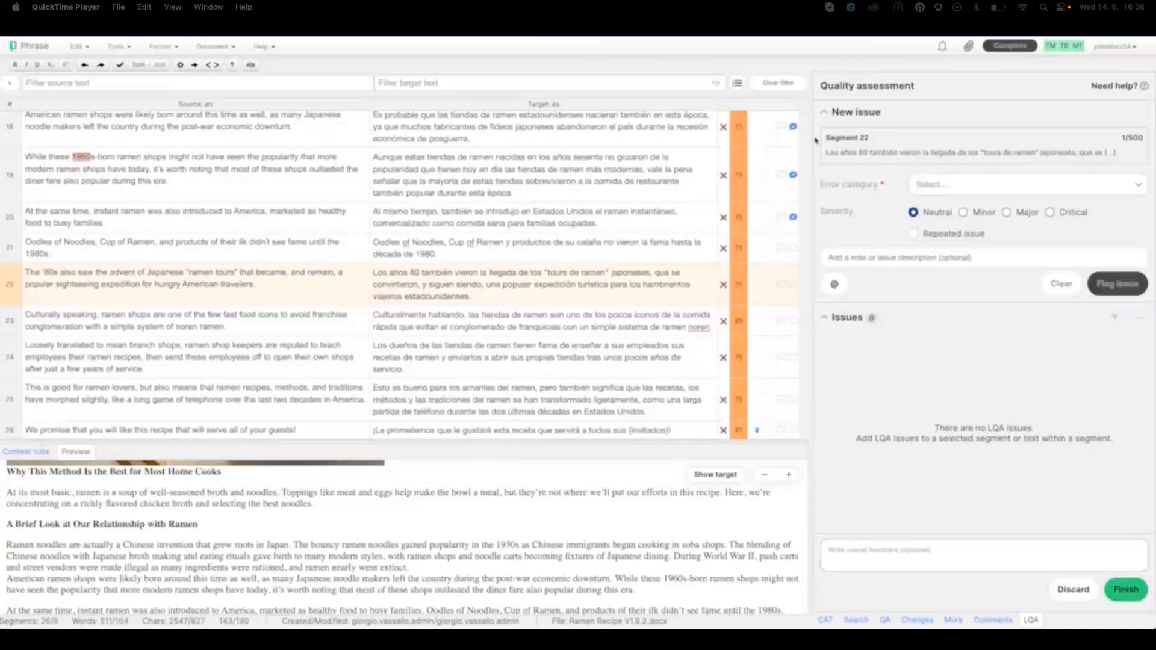
# Set the error category of the new segment 22 issue to Accuracy / Mistranslation
pyautogui.click(979, 192)
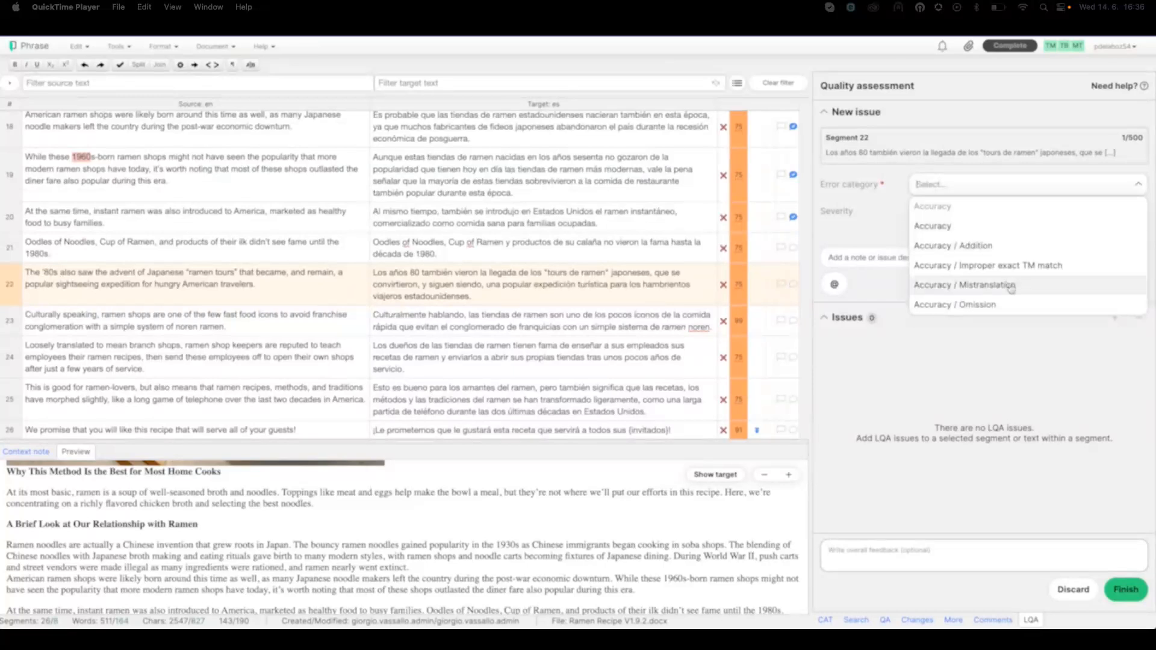
pyautogui.scroll(-3, 1002, 302)
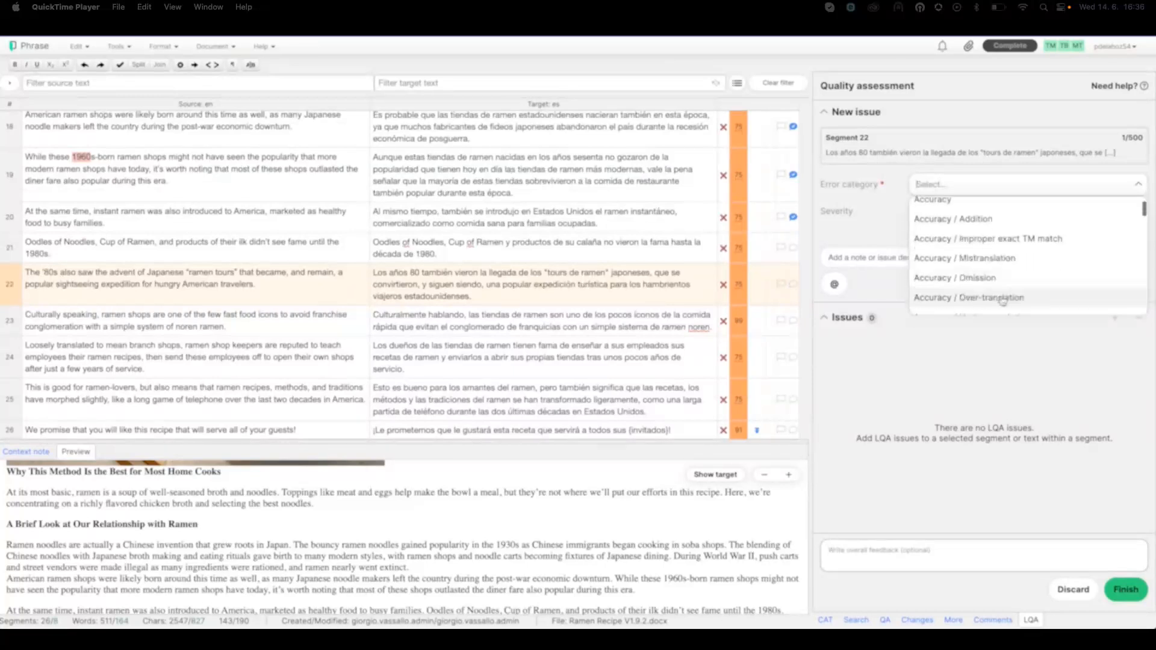
pyautogui.scroll(-2, 1011, 275)
pyautogui.scroll(3, 993, 253)
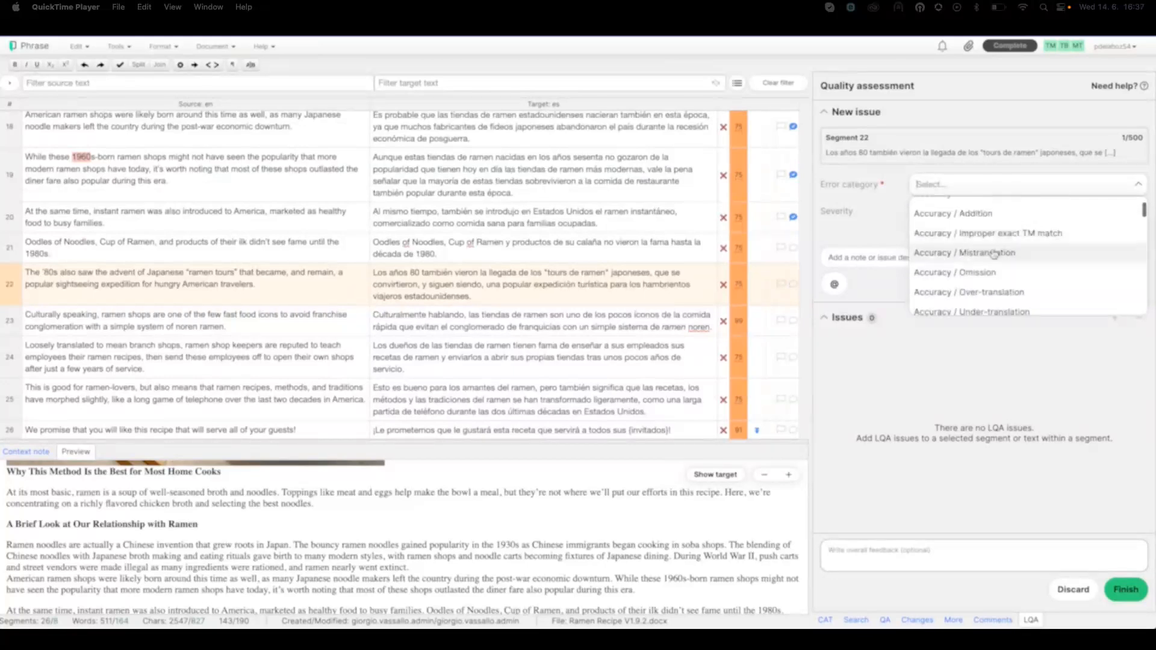
pyautogui.click(990, 231)
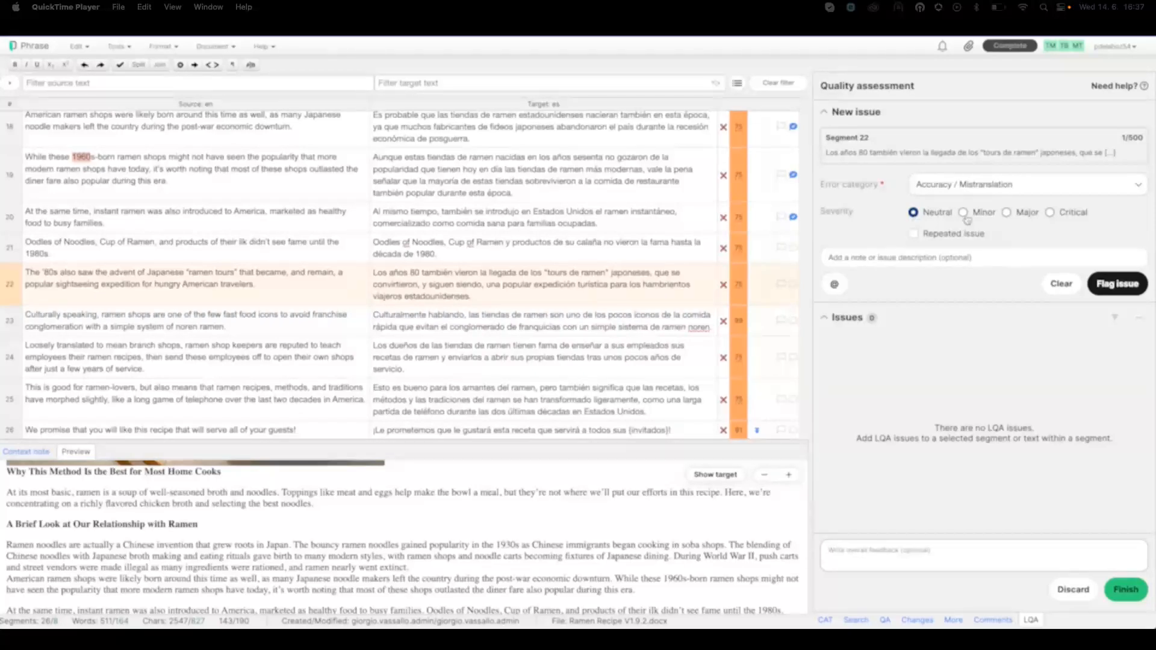
# Flag the issue as Critical with the note "Please be more careful with these, I would xyz", and finish the quality assessment
pyautogui.click(1051, 214)
pyautogui.click(908, 259)
pyautogui.write('Please be more')
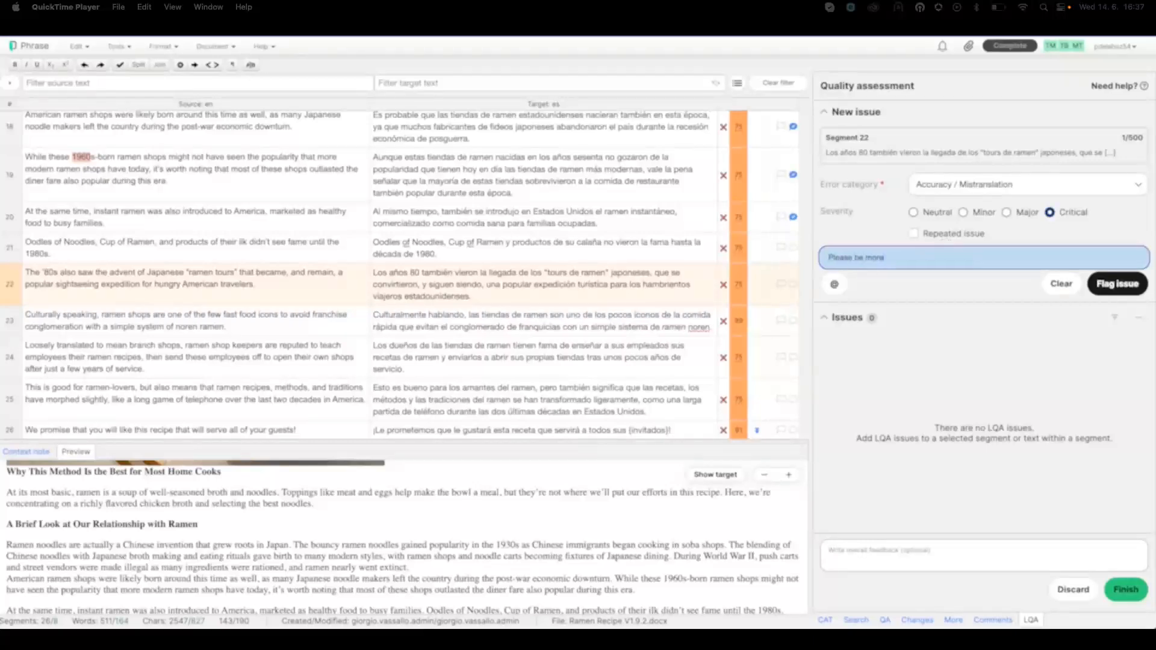
pyautogui.write(' careful with these, I would xyz')
pyautogui.click(1131, 285)
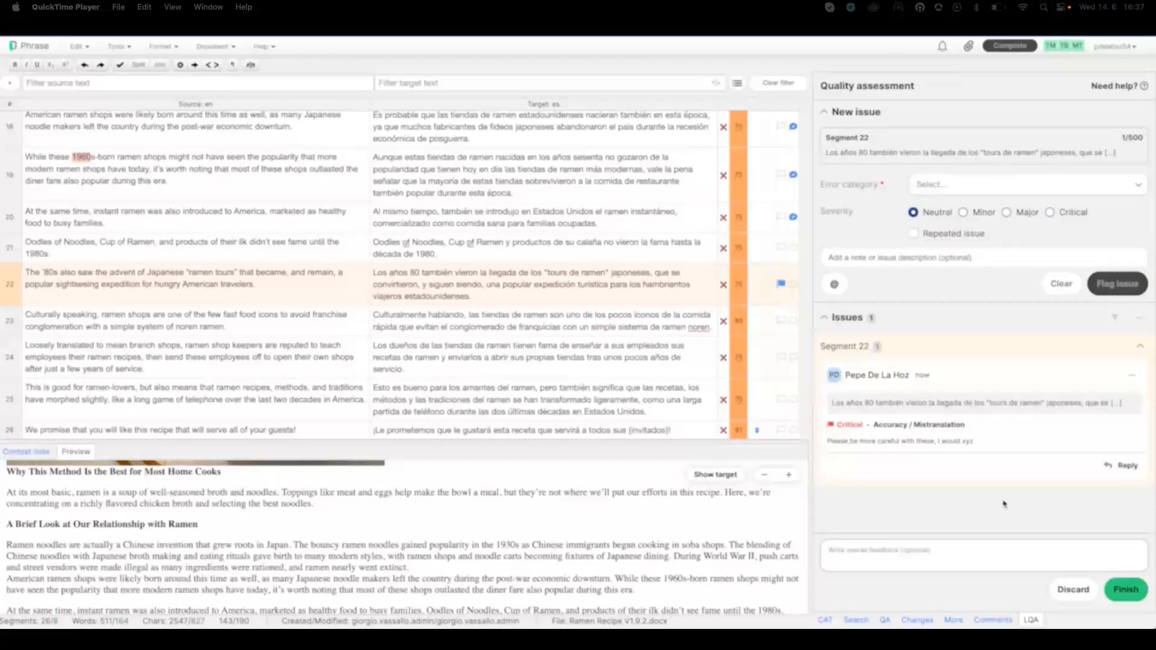
pyautogui.click(1126, 590)
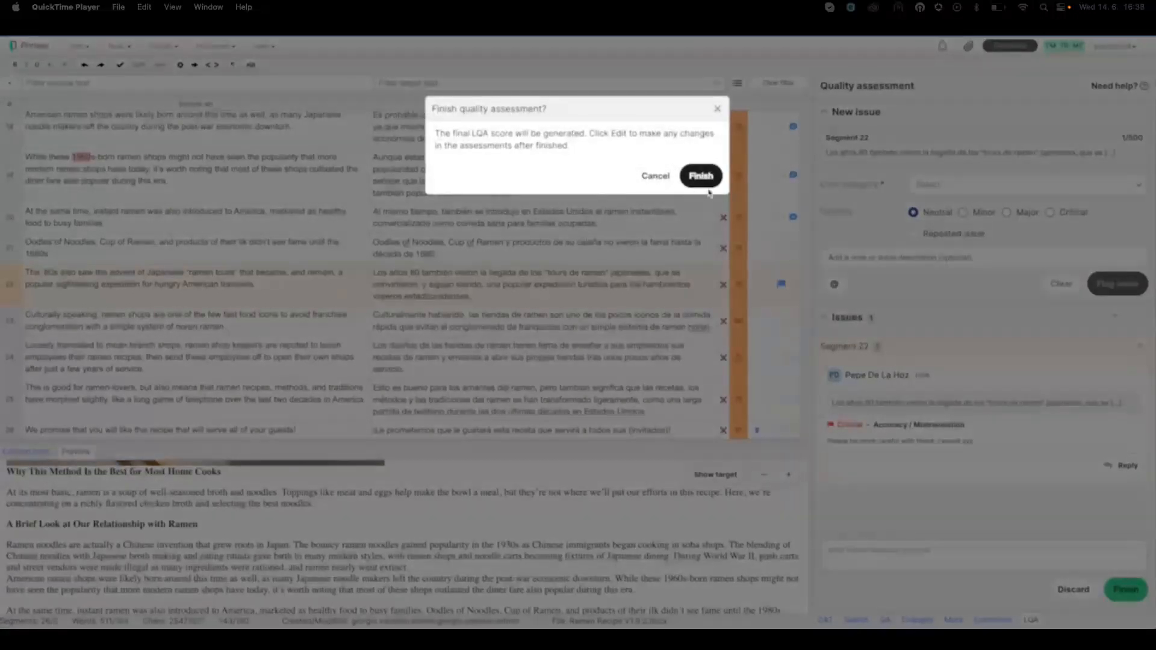
pyautogui.click(701, 176)
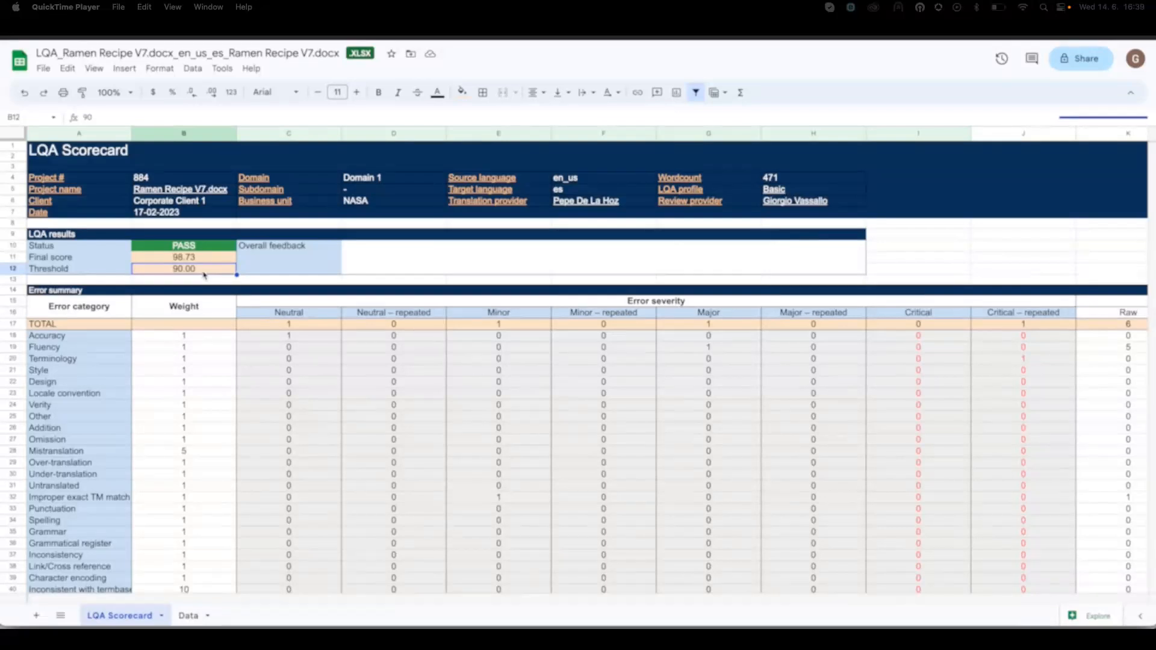
# In the LQA scorecard in Google Sheets, examine the Accuracy, Improper exact TM match and Fluency rows, and the list of flagged segments
pyautogui.scroll(-1, 439, 289)
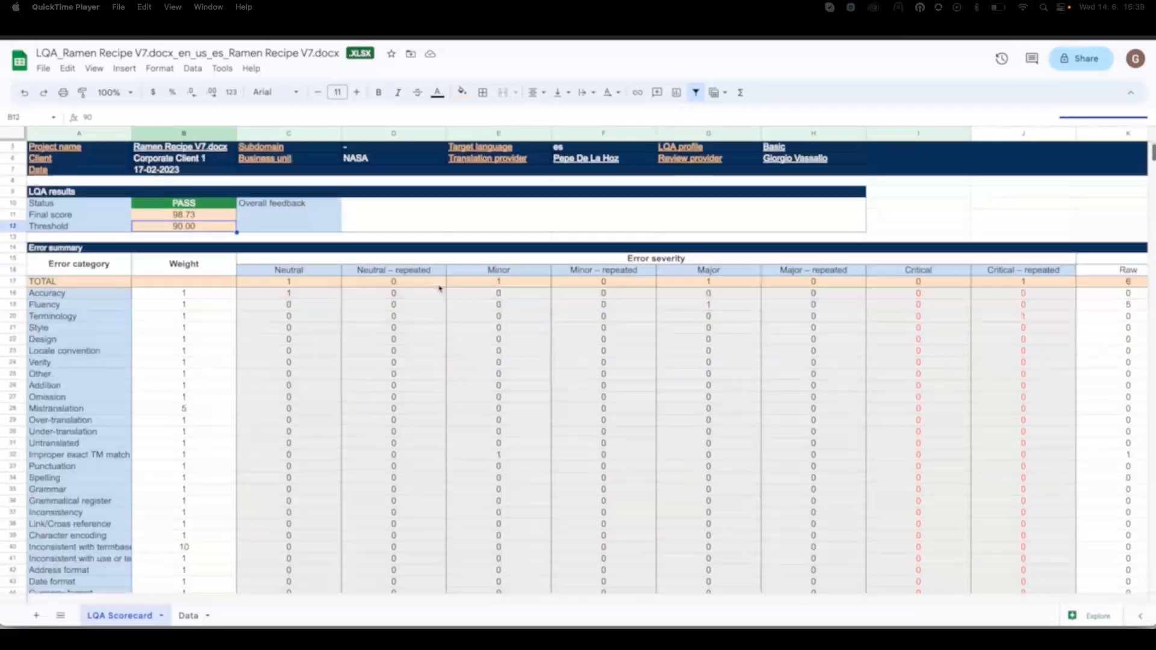
pyautogui.scroll(-3, 439, 289)
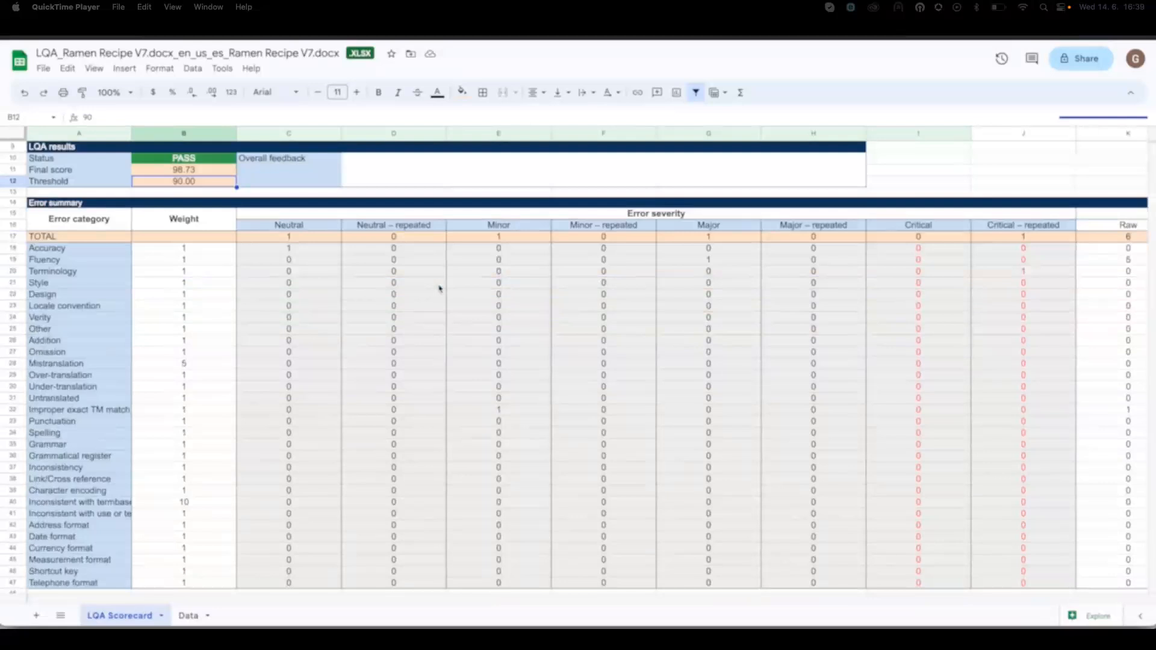
pyautogui.scroll(-2, 440, 289)
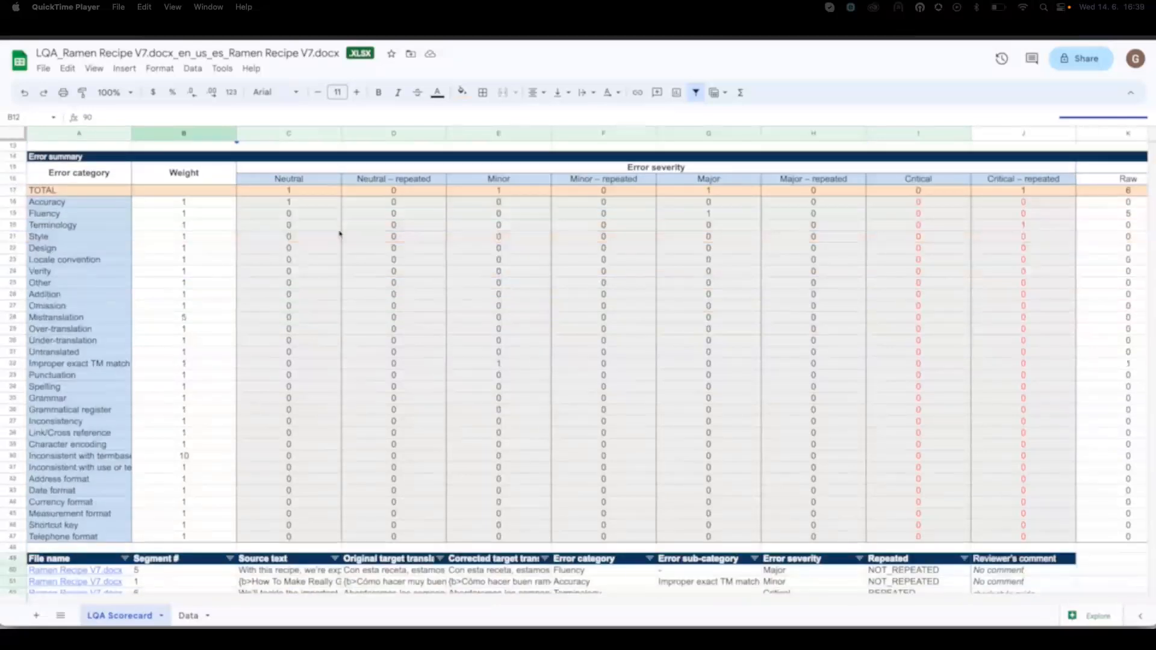
pyautogui.moveTo(293, 205); pyautogui.dragTo(91, 207)
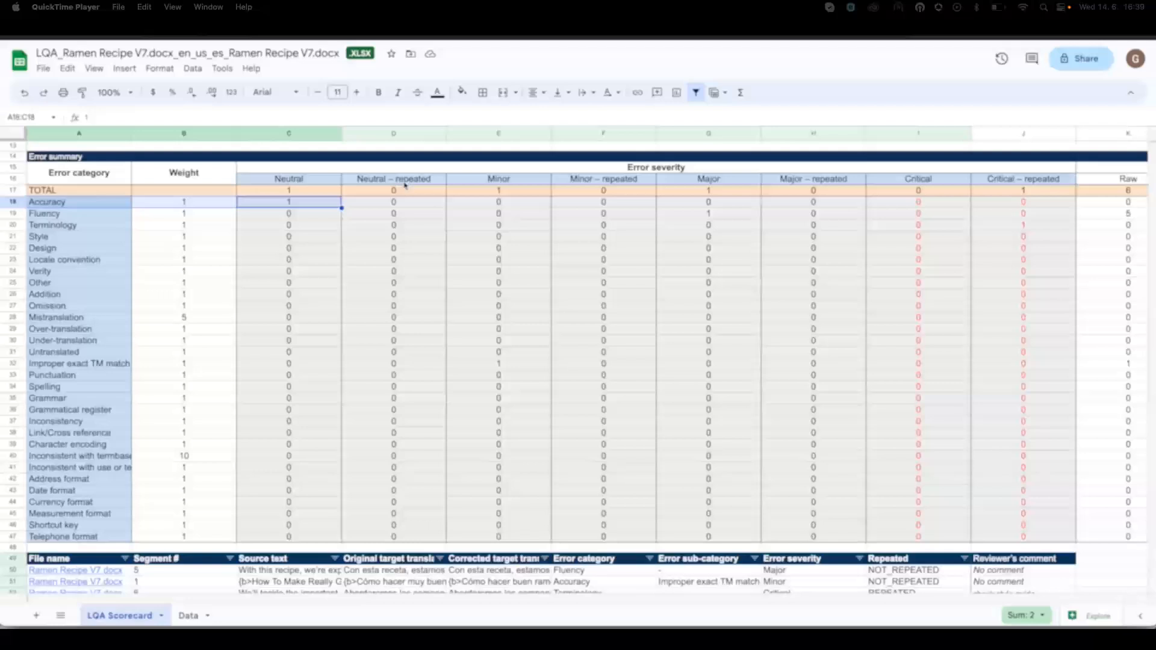
pyautogui.moveTo(498, 364); pyautogui.dragTo(36, 364)
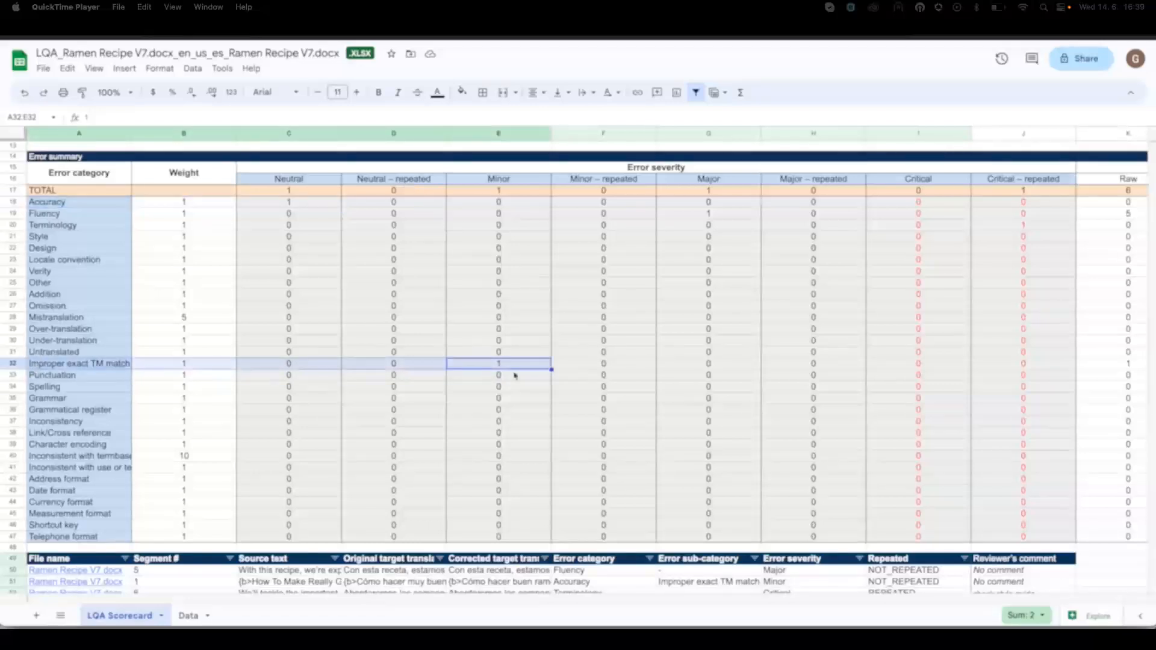
pyautogui.moveTo(717, 215); pyautogui.dragTo(85, 217)
pyautogui.scroll(-3, 515, 370)
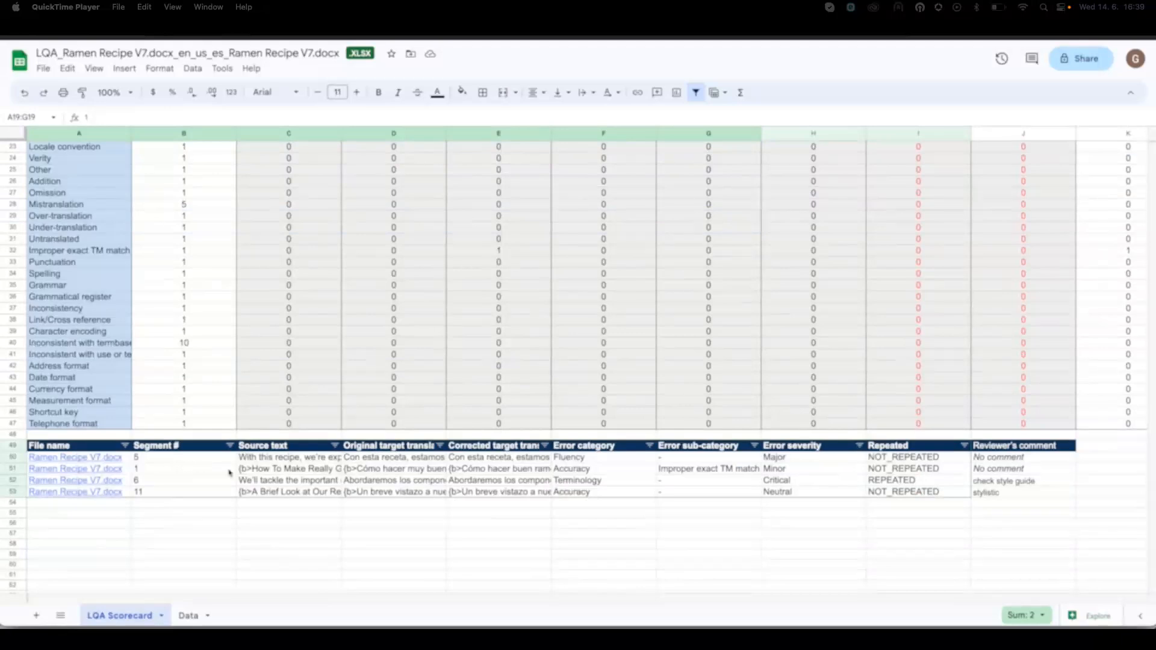
# Examine the source text, original target, corrected target and error category columns in the scorecard's list of flagged segments
pyautogui.click(308, 461)
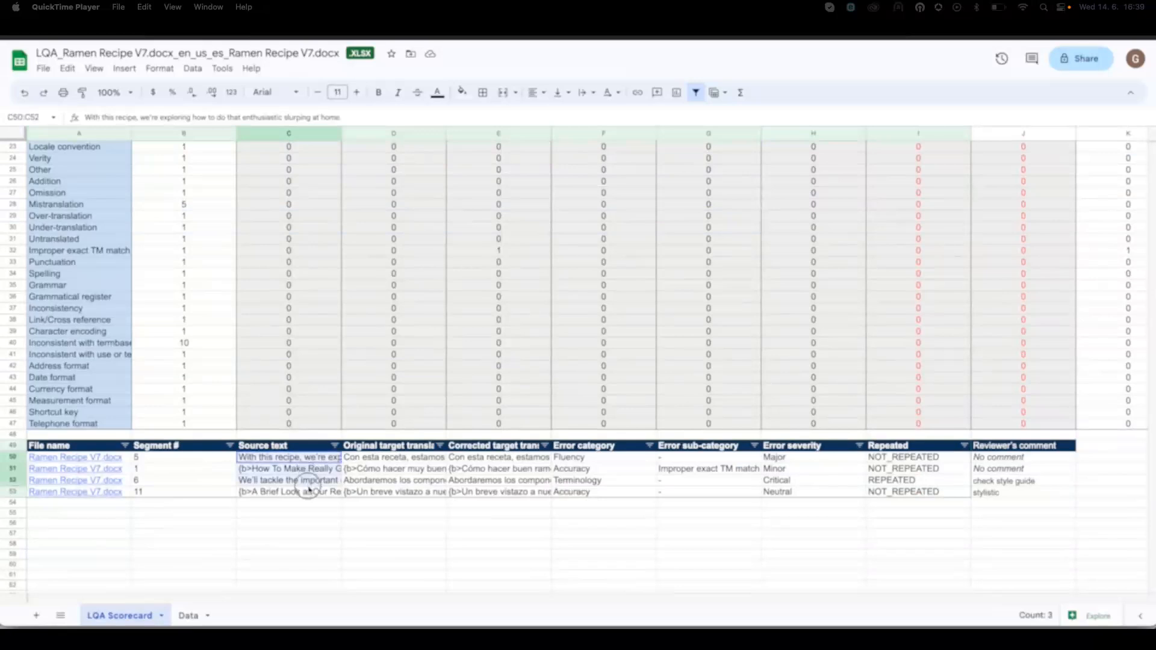
pyautogui.click(396, 461)
pyautogui.moveTo(397, 462); pyautogui.dragTo(399, 492)
pyautogui.click(504, 469)
pyautogui.moveTo(503, 459); pyautogui.dragTo(501, 492)
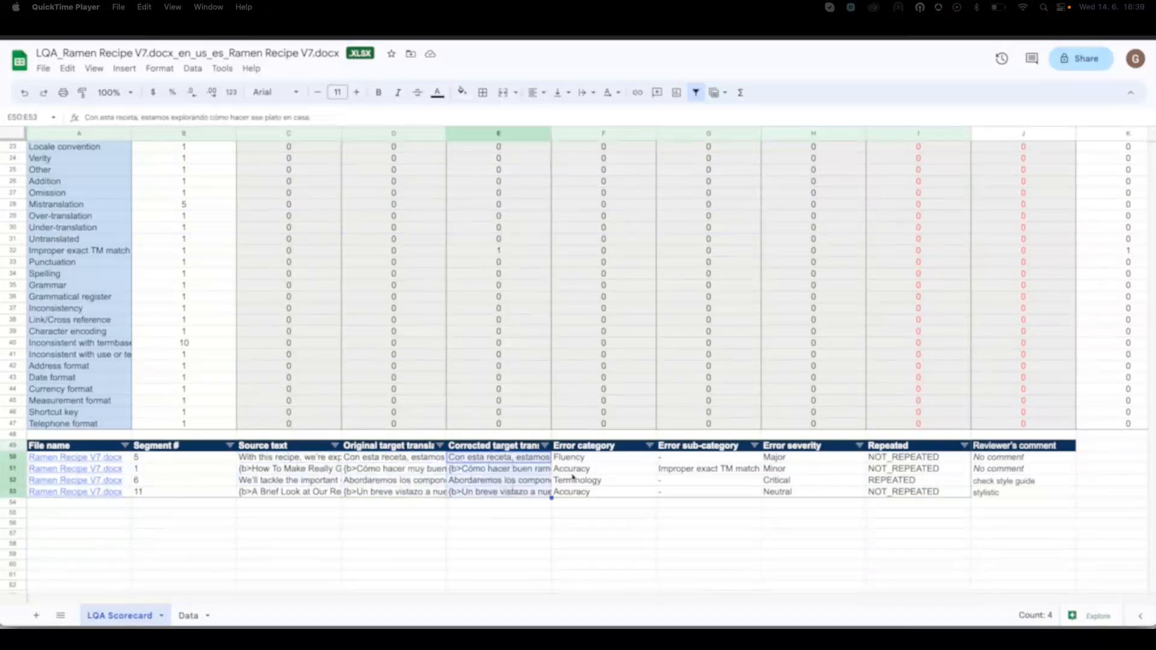
pyautogui.moveTo(615, 462); pyautogui.dragTo(610, 491)
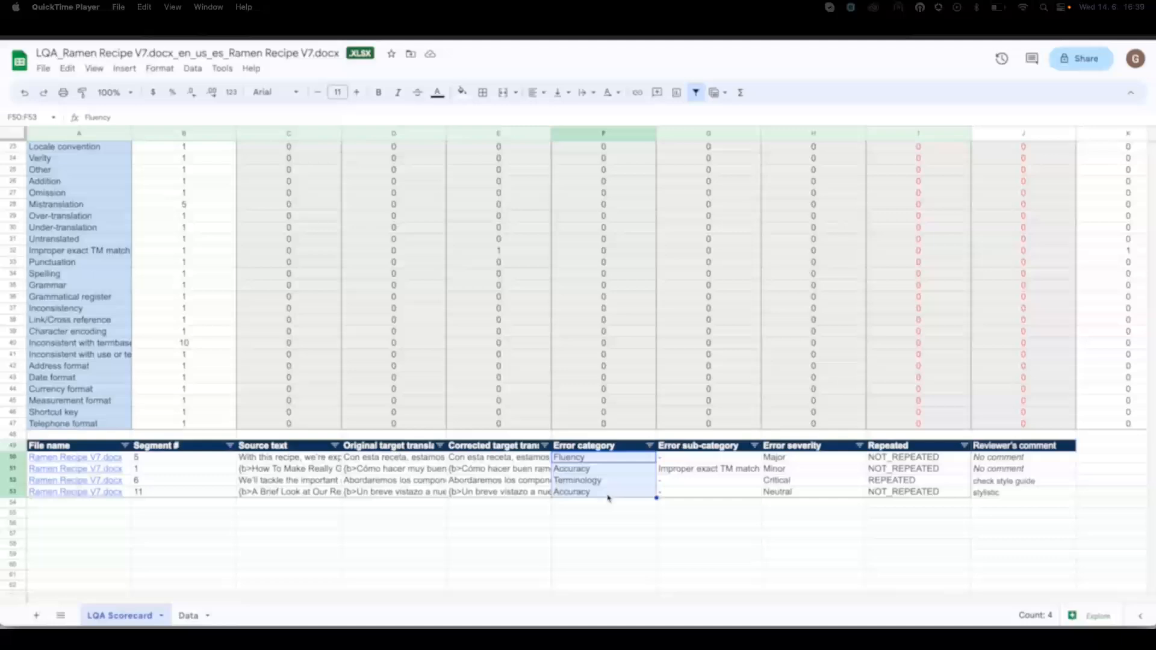
pyautogui.click(610, 492)
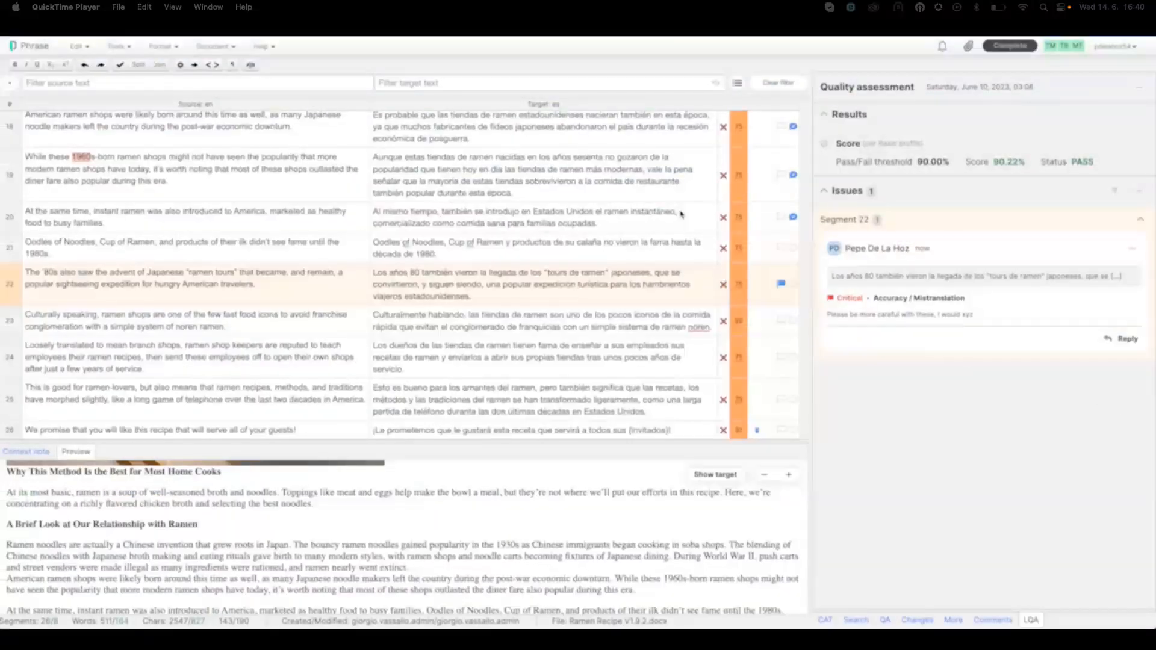
pyautogui.click(649, 194)
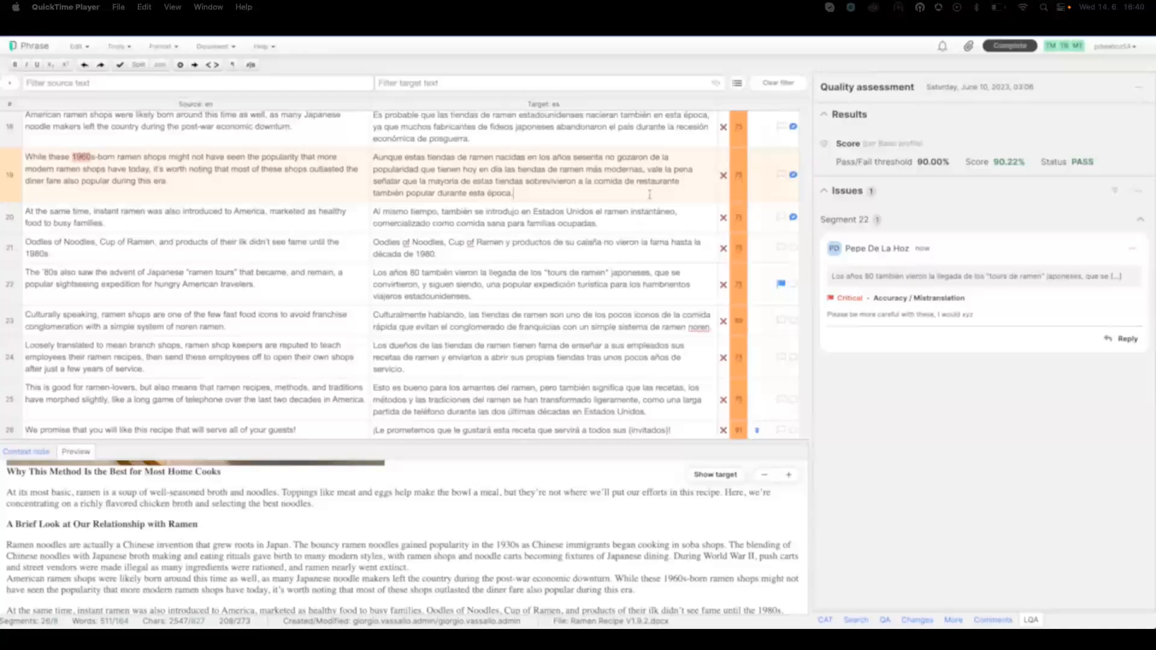
pyautogui.write('ggrghhfhsfhsfdhf')
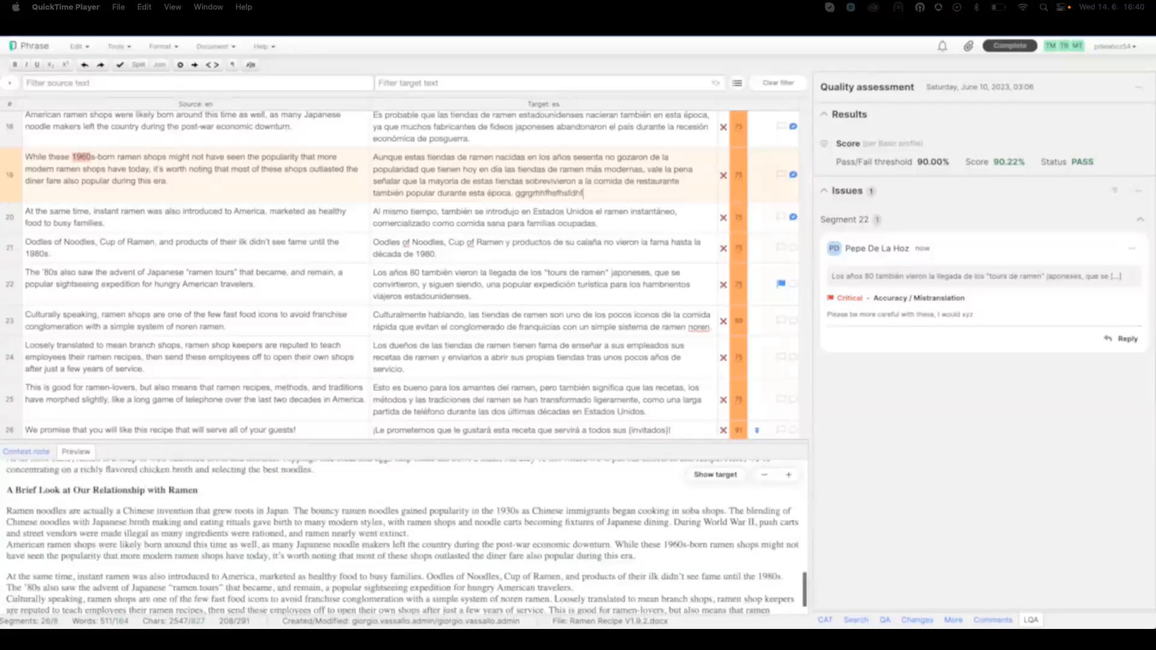
pyautogui.press('BackSpace')
pyautogui.press('BackSpace')
pyautogui.press('BackSpace')
pyautogui.press('BackSpace')
pyautogui.press('BackSpace')
pyautogui.press('BackSpace')
pyautogui.press('BackSpace')
pyautogui.press('BackSpace')
pyautogui.press('BackSpace')
pyautogui.press('BackSpace')
pyautogui.press('BackSpace')
pyautogui.press('BackSpace')
pyautogui.press('BackSpace')
pyautogui.press('BackSpace')
pyautogui.press('BackSpace')
pyautogui.press('BackSpace')
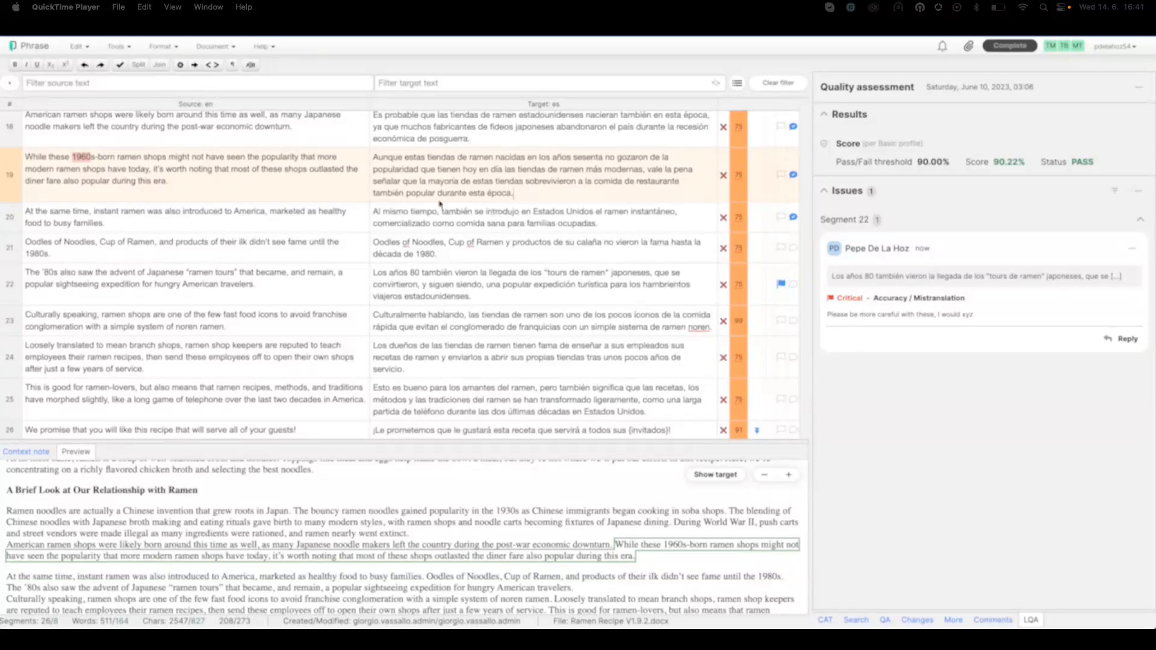
pyautogui.click(81, 48)
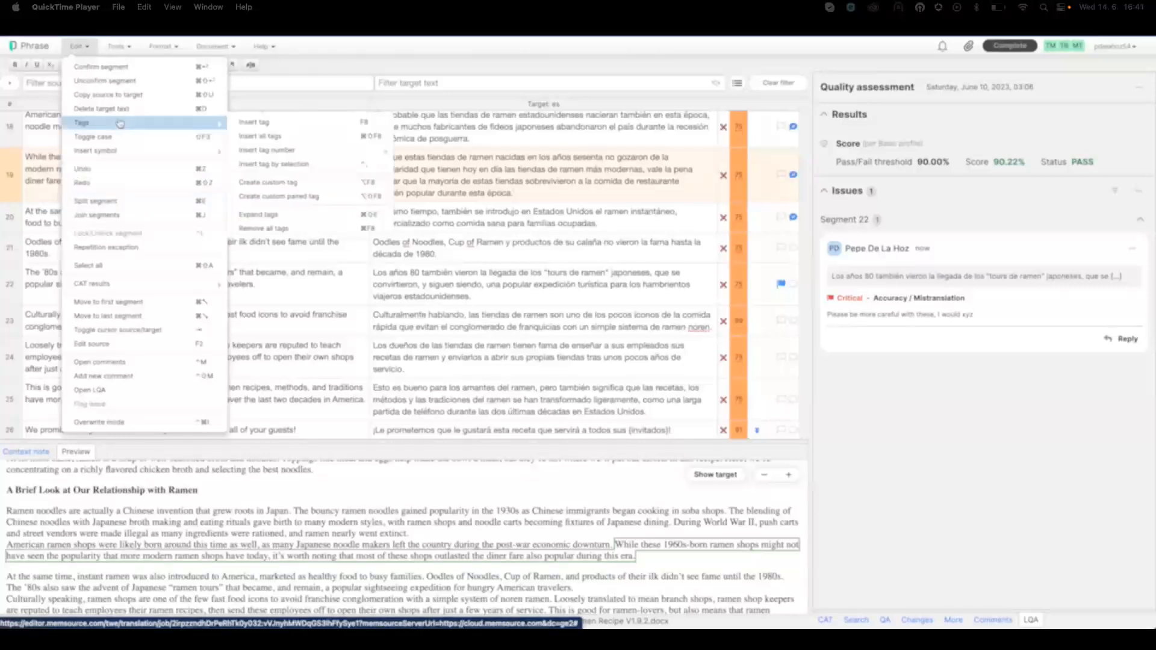
pyautogui.click(124, 48)
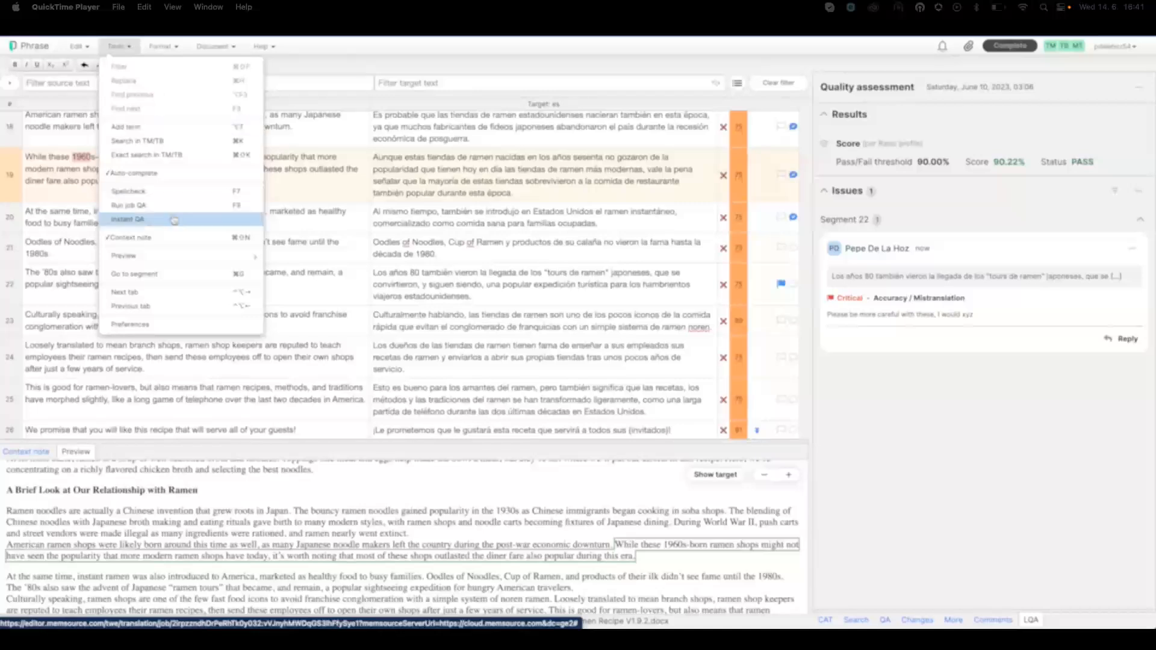
pyautogui.click(164, 48)
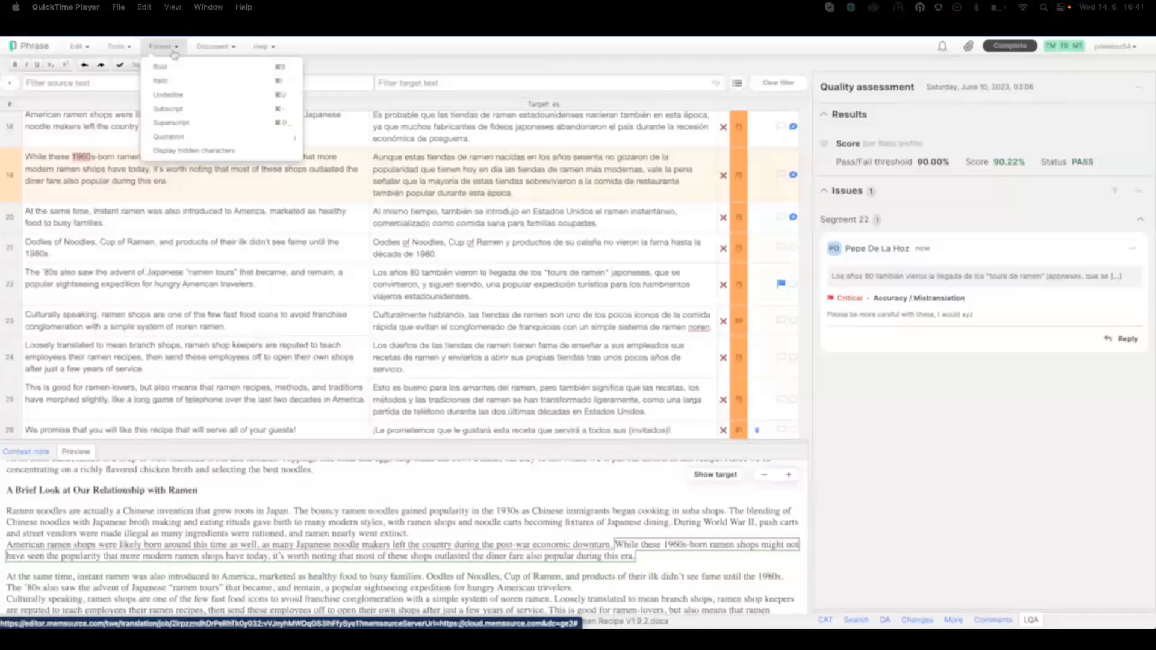
pyautogui.click(338, 50)
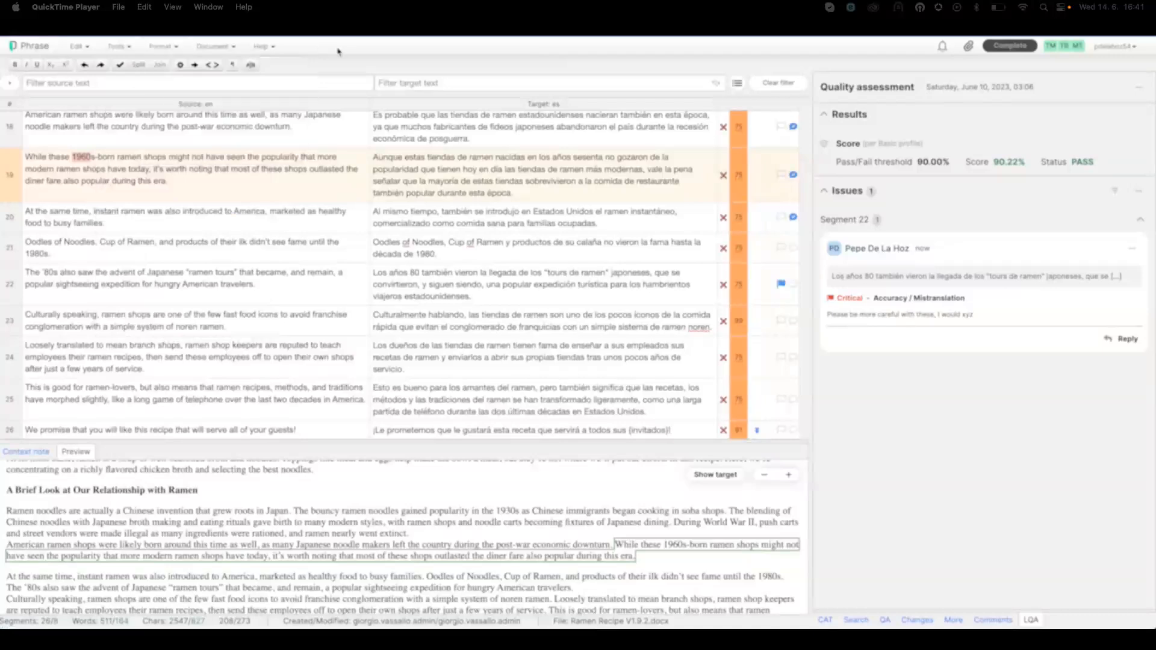
pyautogui.click(221, 51)
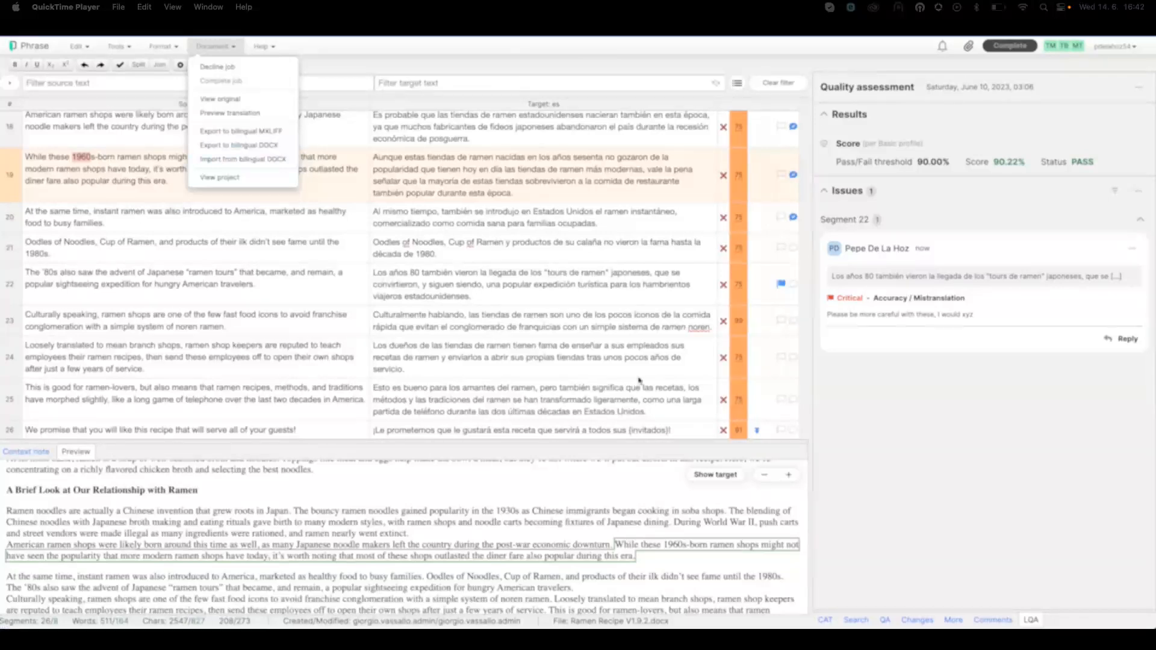
pyautogui.click(828, 374)
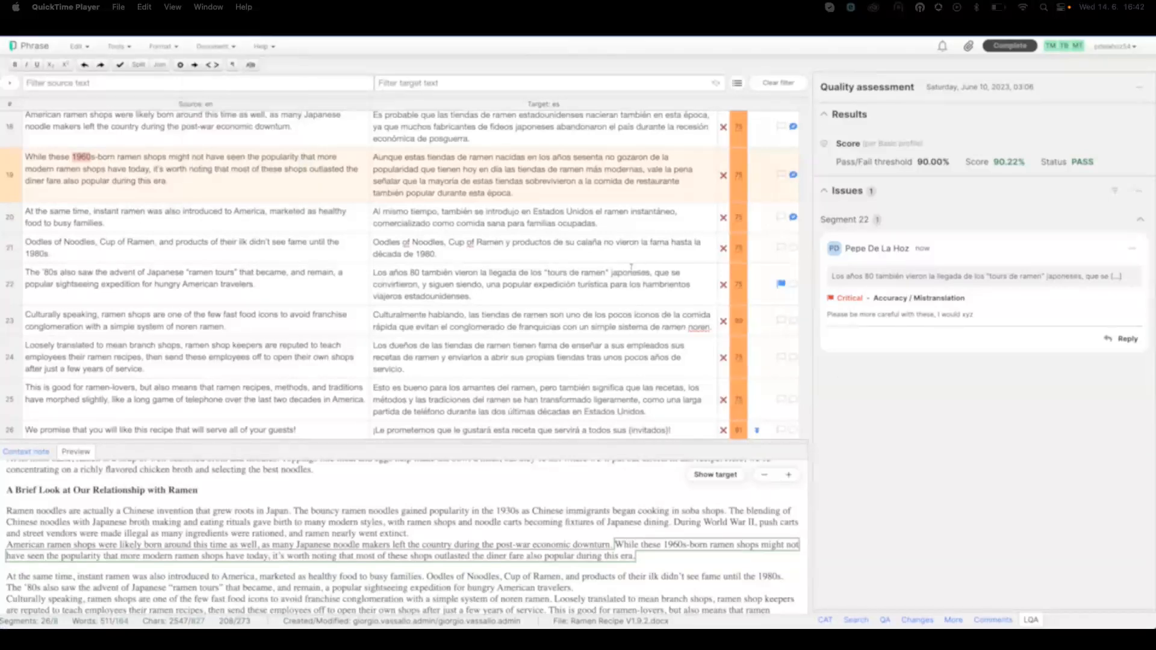
# Confirm the translations of segments 19 and 20
pyautogui.scroll(1, 631, 267)
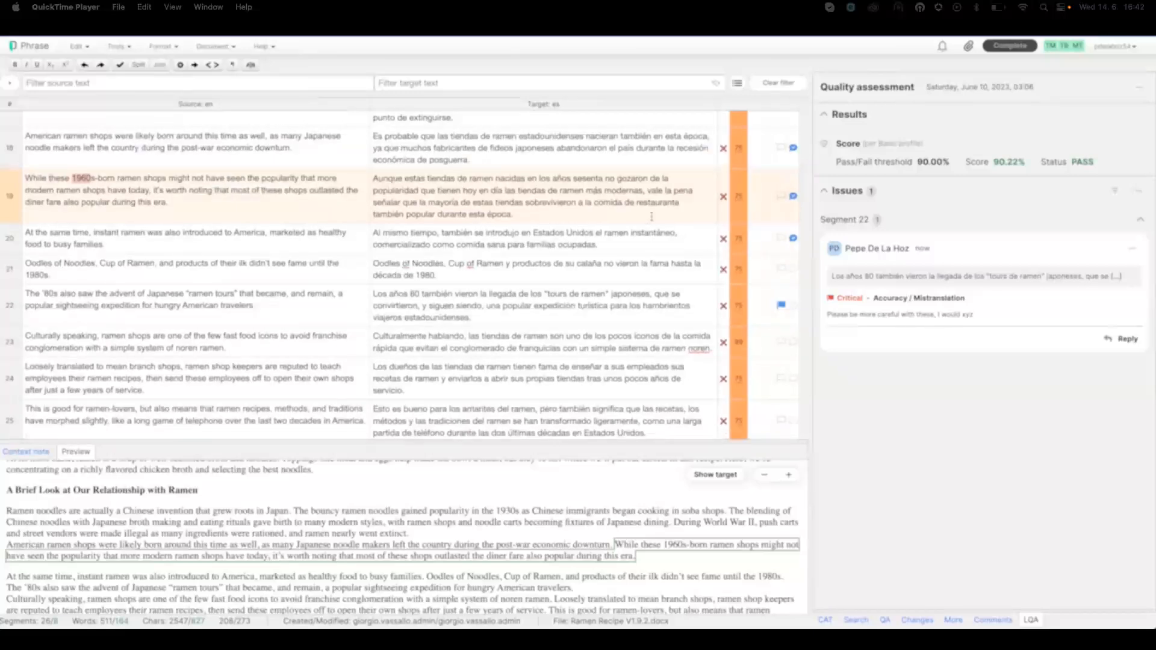
pyautogui.hotkey('ctrl', 'Return')
pyautogui.hotkey('ctrl', 'Return')
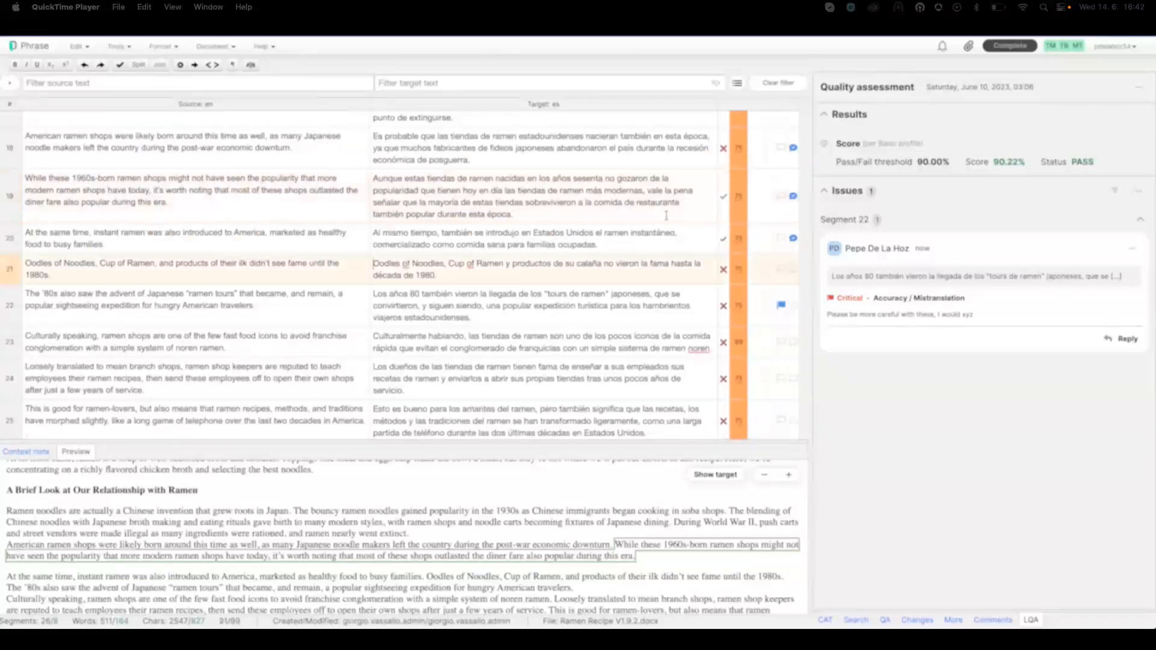
pyautogui.moveTo(1020, 62)
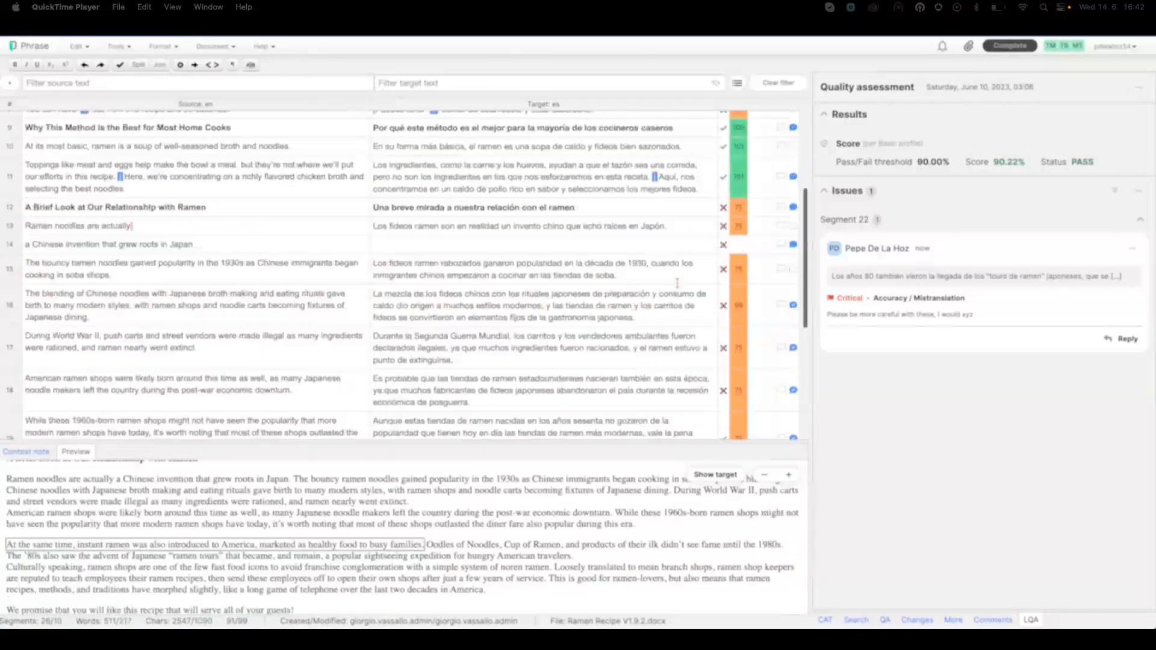
# Confirm the unconfirmed segments 3, 7, 8, 12 and 13, starting from segment 3 near the beginning of the document
pyautogui.scroll(4, 678, 283)
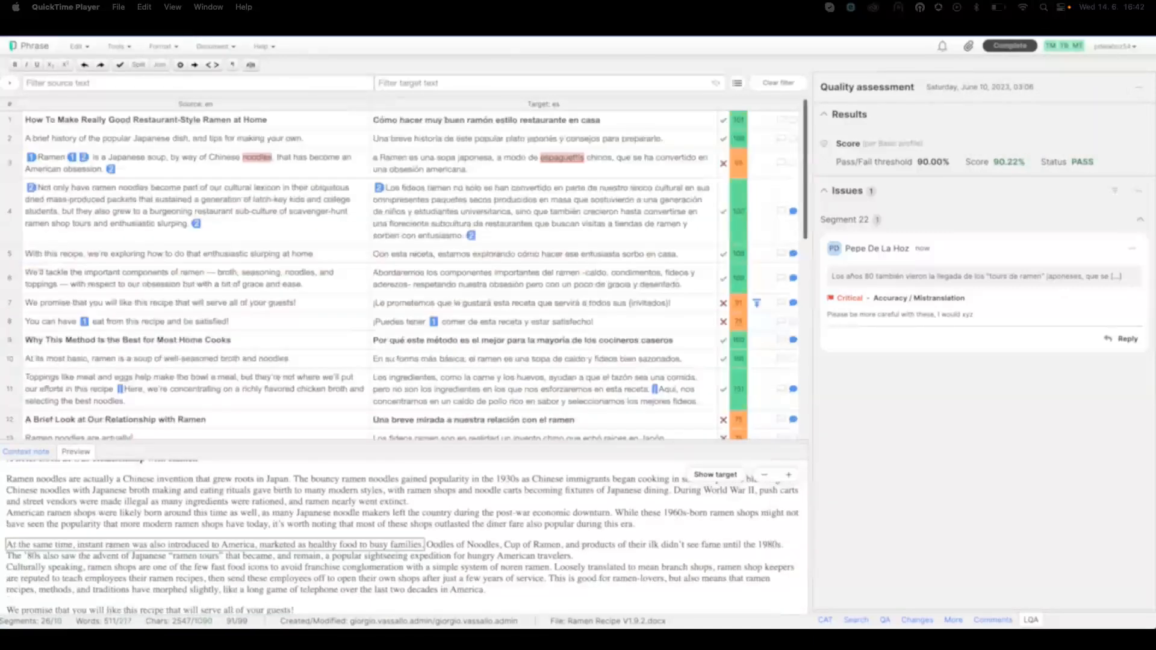
pyautogui.click(700, 164)
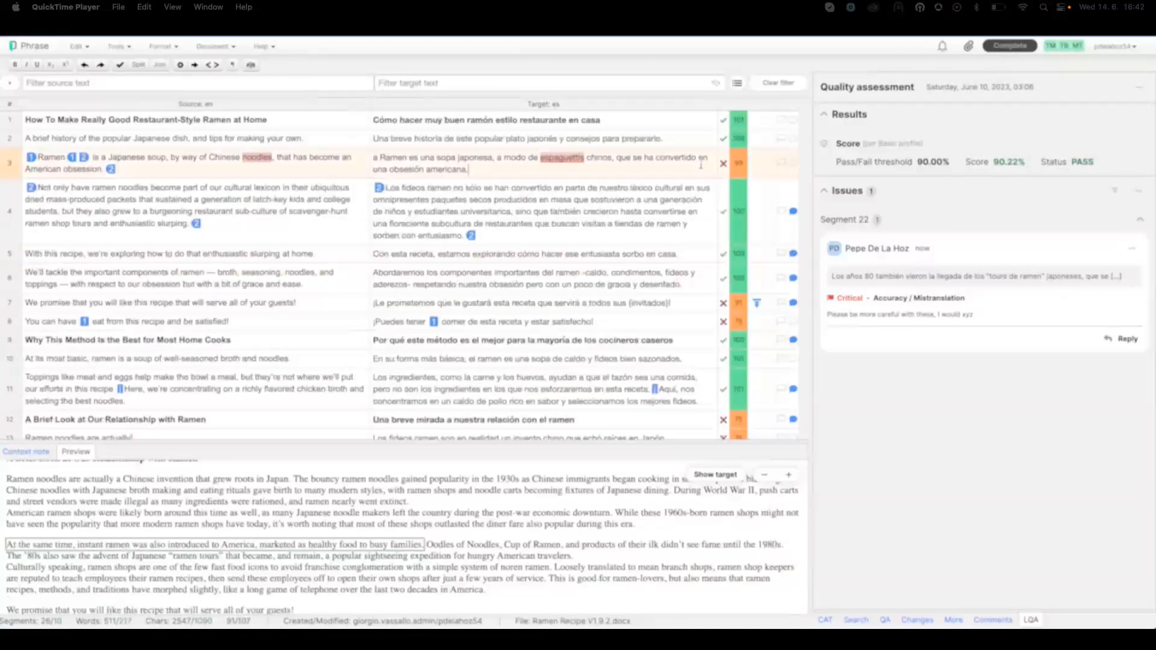
pyautogui.hotkey('ctrl', 'Return')
pyautogui.hotkey('ctrl', 'Return')
pyautogui.hotkey('ctrl', 'Return')
pyautogui.hotkey('ctrl', 'Return')
pyautogui.hotkey('ctrl', 'Return')
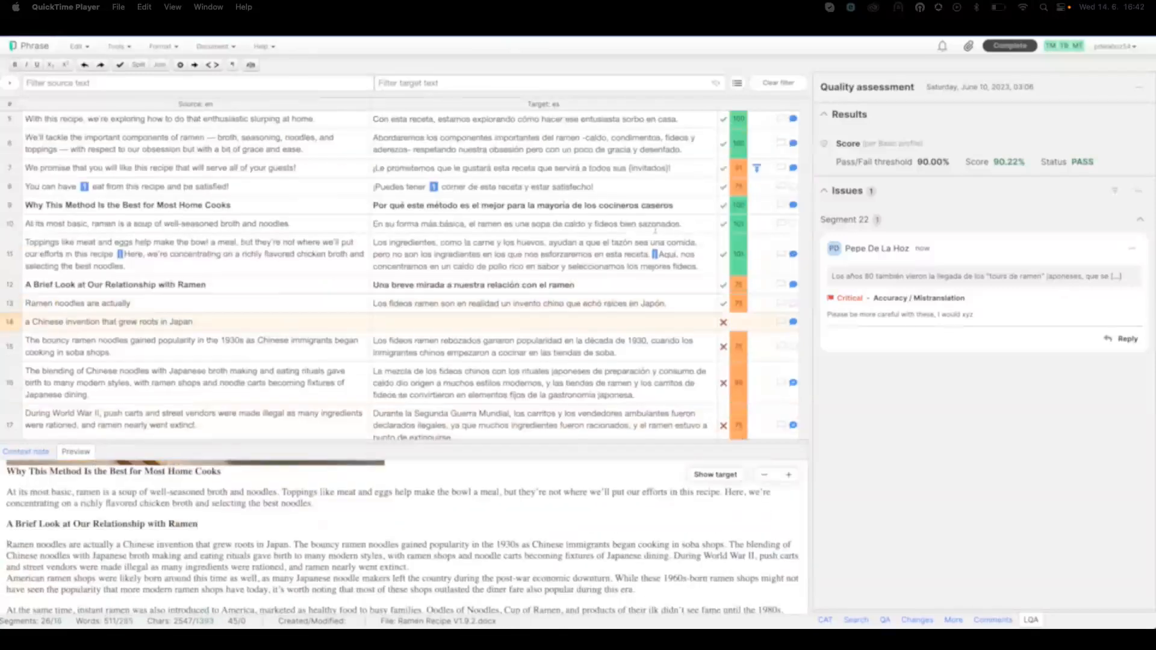
# Copy the source text of segment 14, "a Chinese invention that grew roots in Japan", into its empty target and confirm the segment
pyautogui.click(211, 320)
pyautogui.press('super+a')
pyautogui.press('super+c')
pyautogui.click(418, 324)
pyautogui.press('super+v')
pyautogui.hotkey('ctrl', 'Return')
# Confirm all remaining unconfirmed segments from 15 through 25
pyautogui.hotkey('ctrl', 'Return')
pyautogui.hotkey('ctrl', 'Return')
pyautogui.hotkey('ctrl', 'Return')
pyautogui.hotkey('ctrl', 'Return')
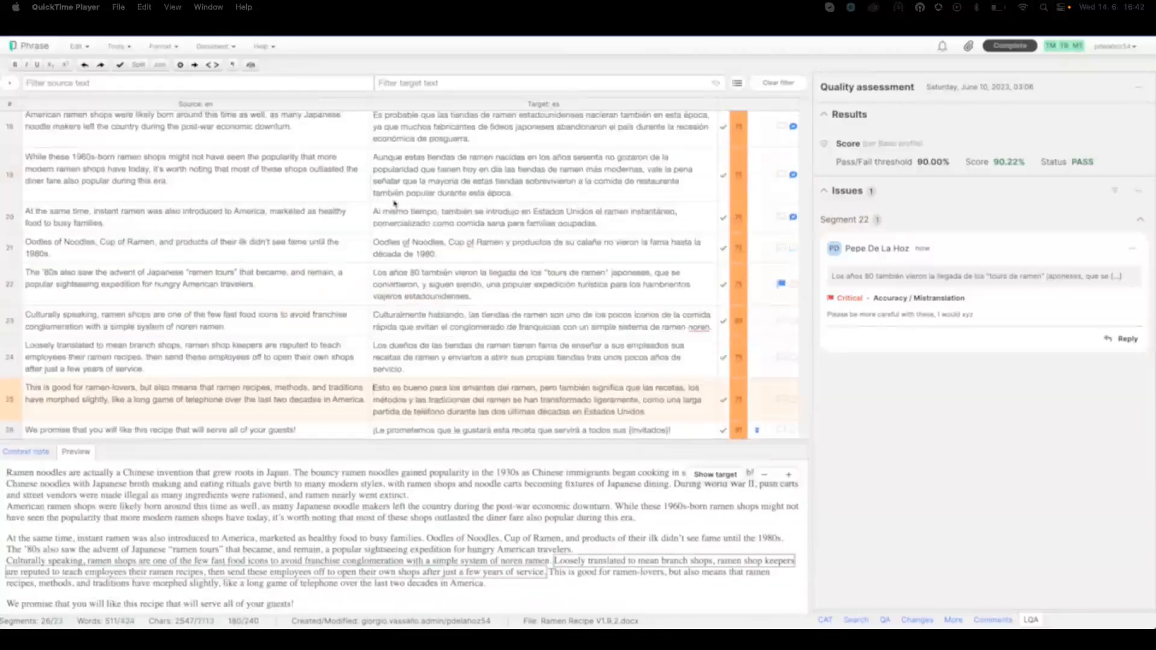
pyautogui.hotkey('ctrl', 'Return')
# Check that every segment is confirmed and set the job to completed
pyautogui.scroll(8, 631, 333)
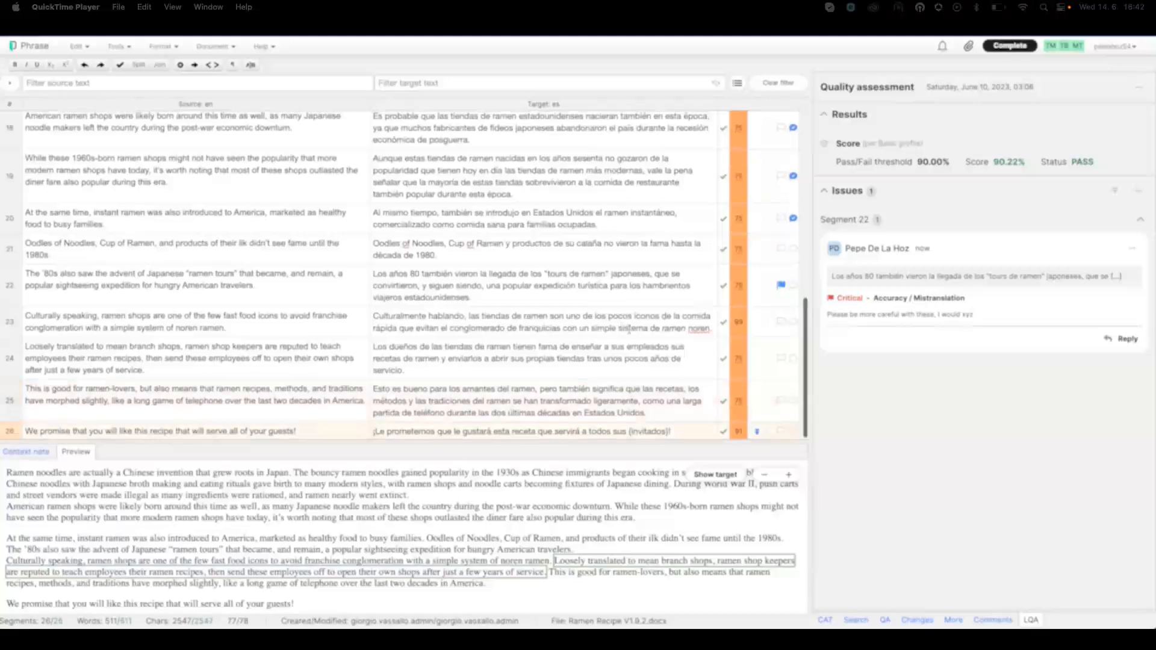
pyautogui.scroll(3, 631, 333)
pyautogui.scroll(-10, 629, 331)
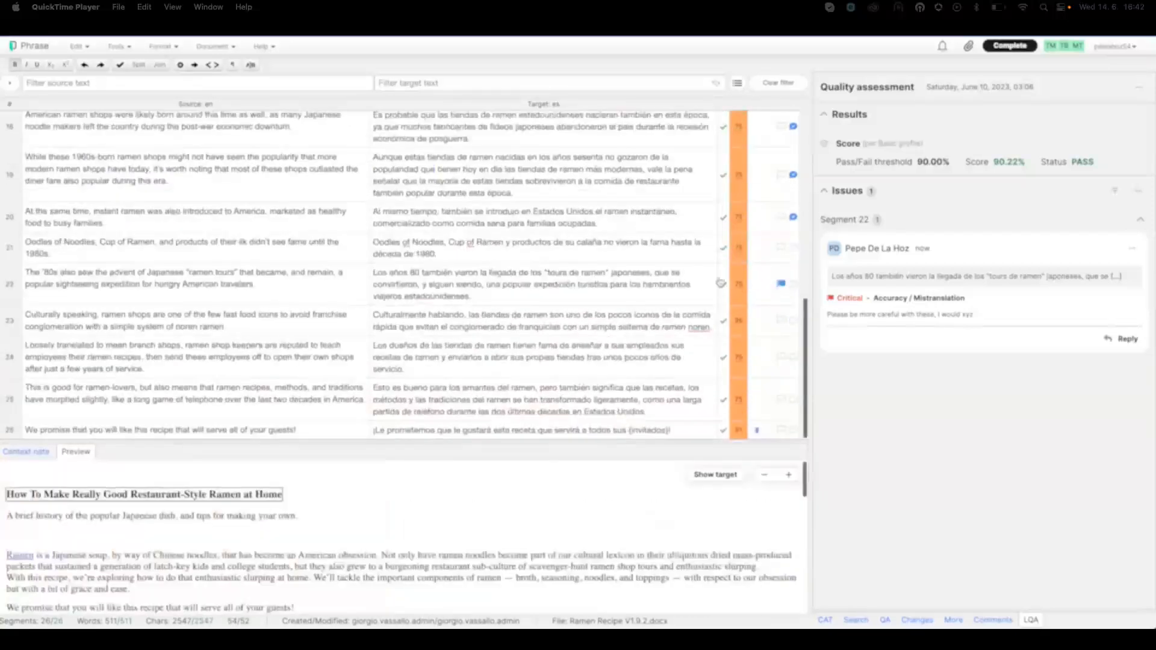
pyautogui.click(1004, 48)
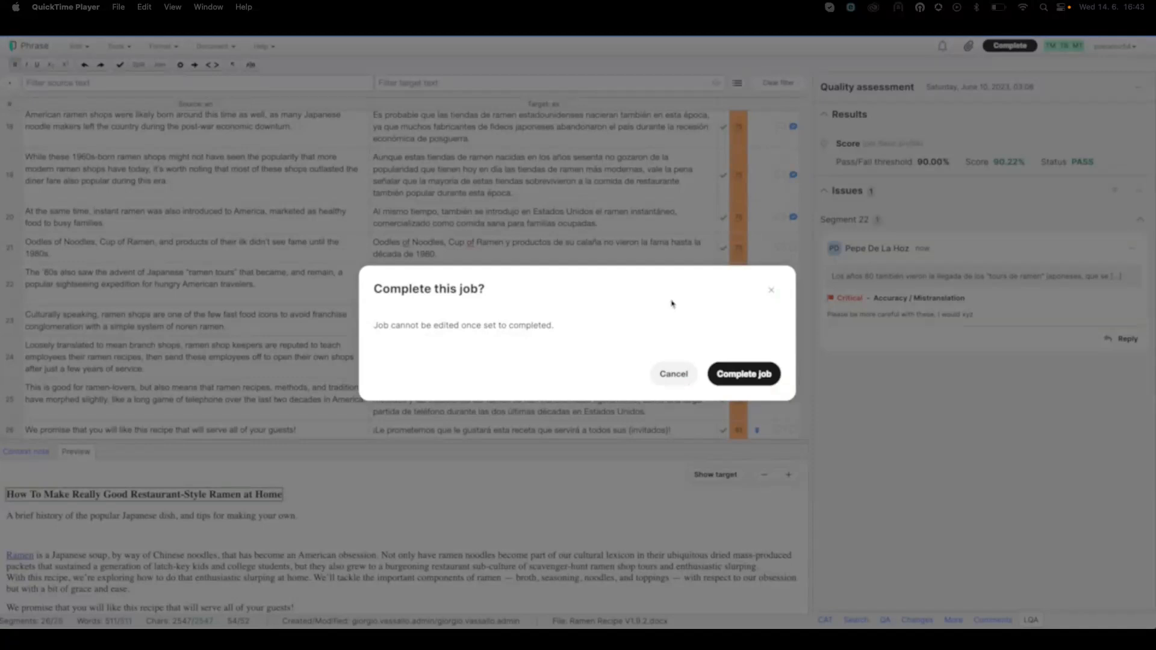
pyautogui.click(744, 373)
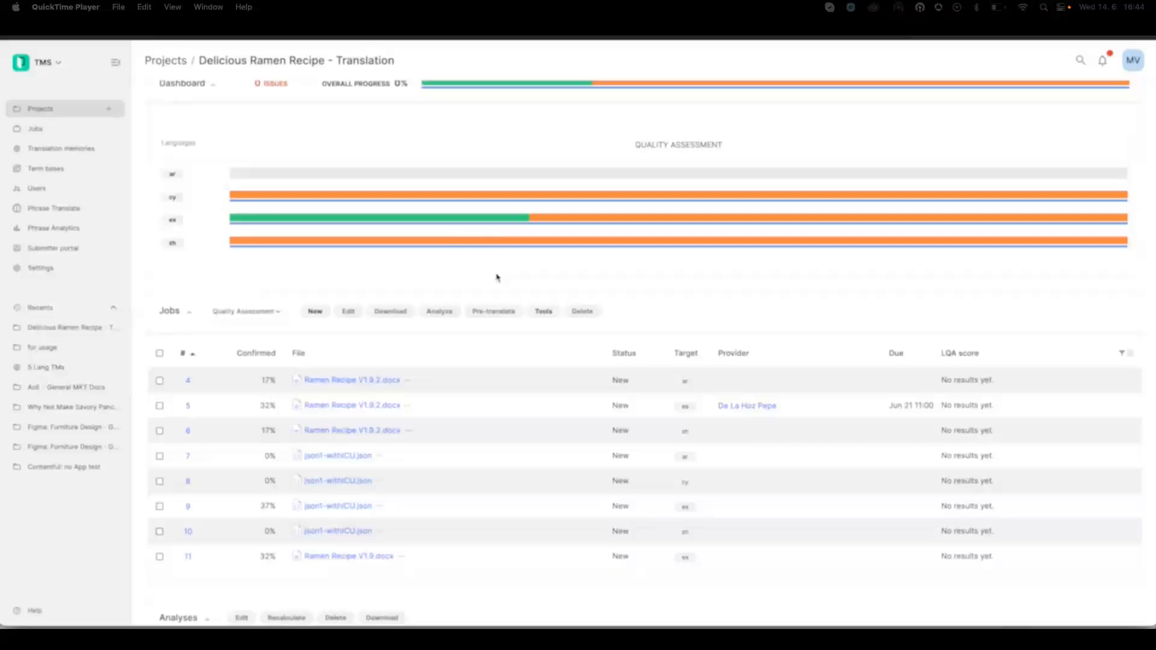
# In the Delicious Ramen Recipe - Translation project, select jobs 5 and 11 and open them together in the editor
pyautogui.scroll(-3, 488, 277)
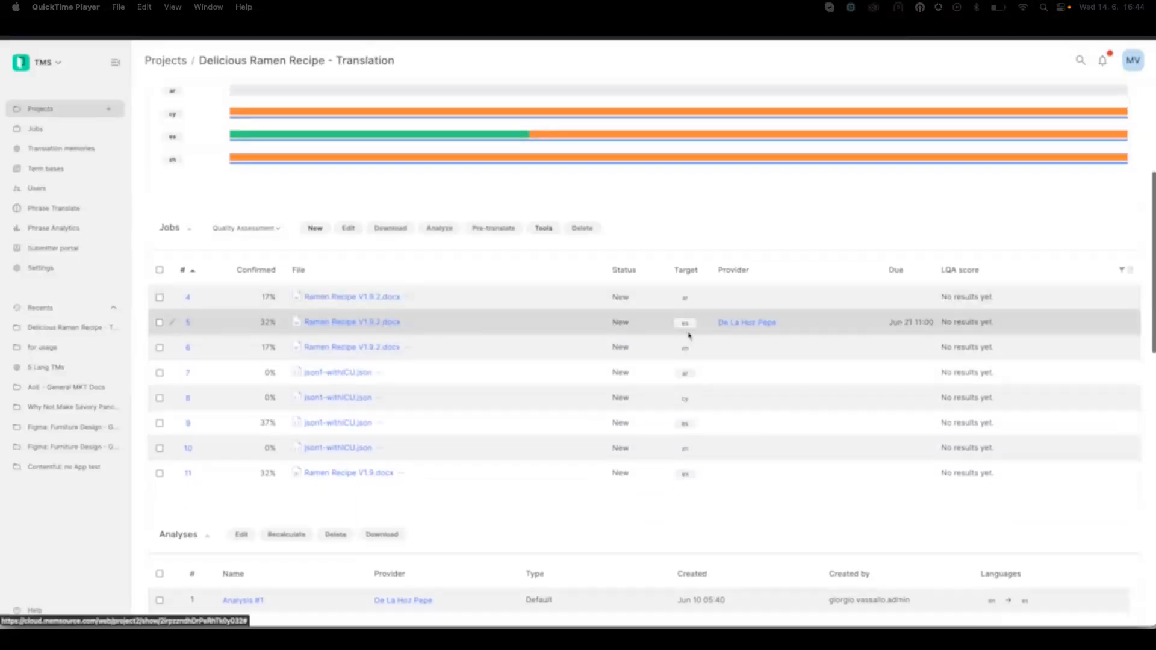
pyautogui.click(472, 322)
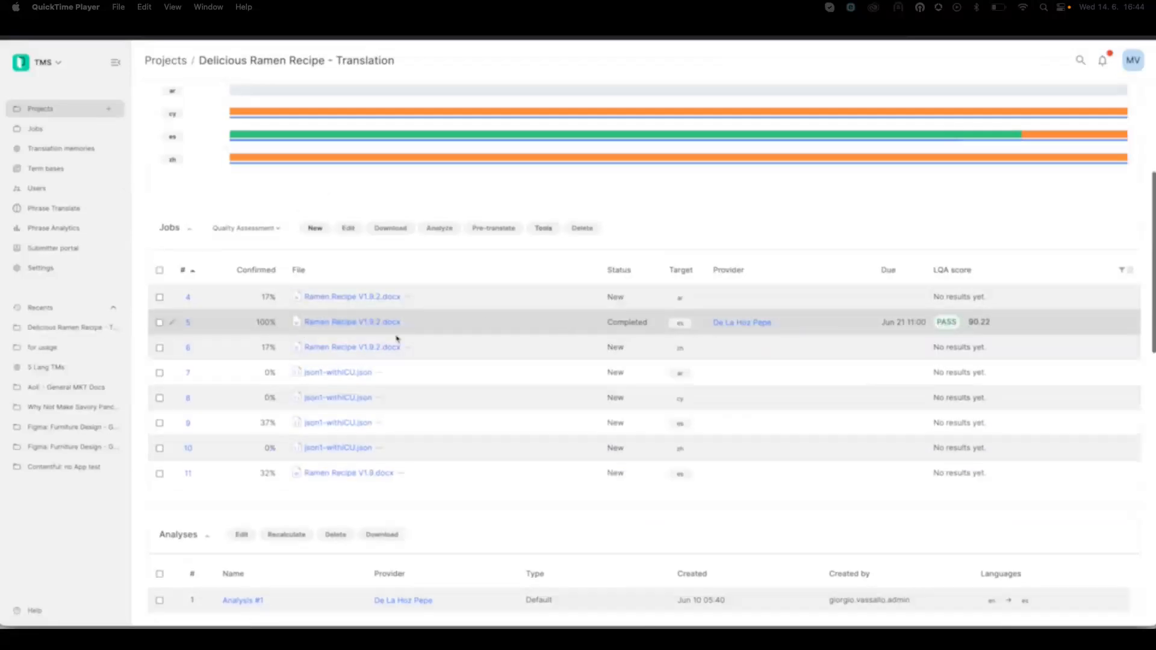
pyautogui.click(160, 323)
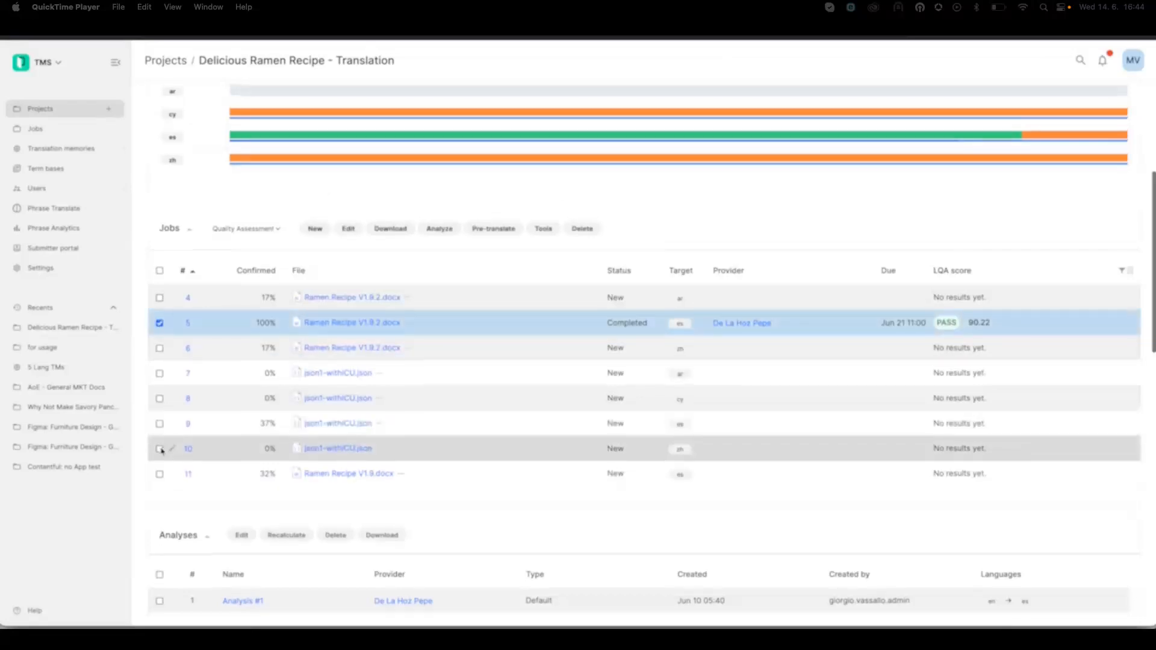
pyautogui.click(159, 476)
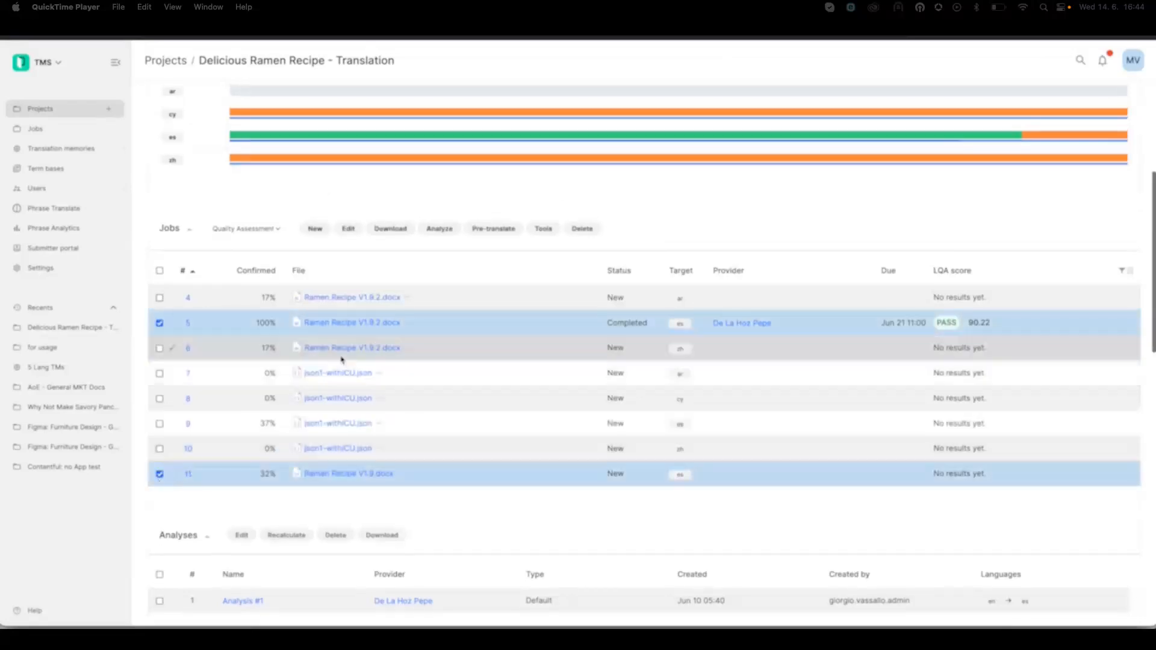
pyautogui.click(336, 324)
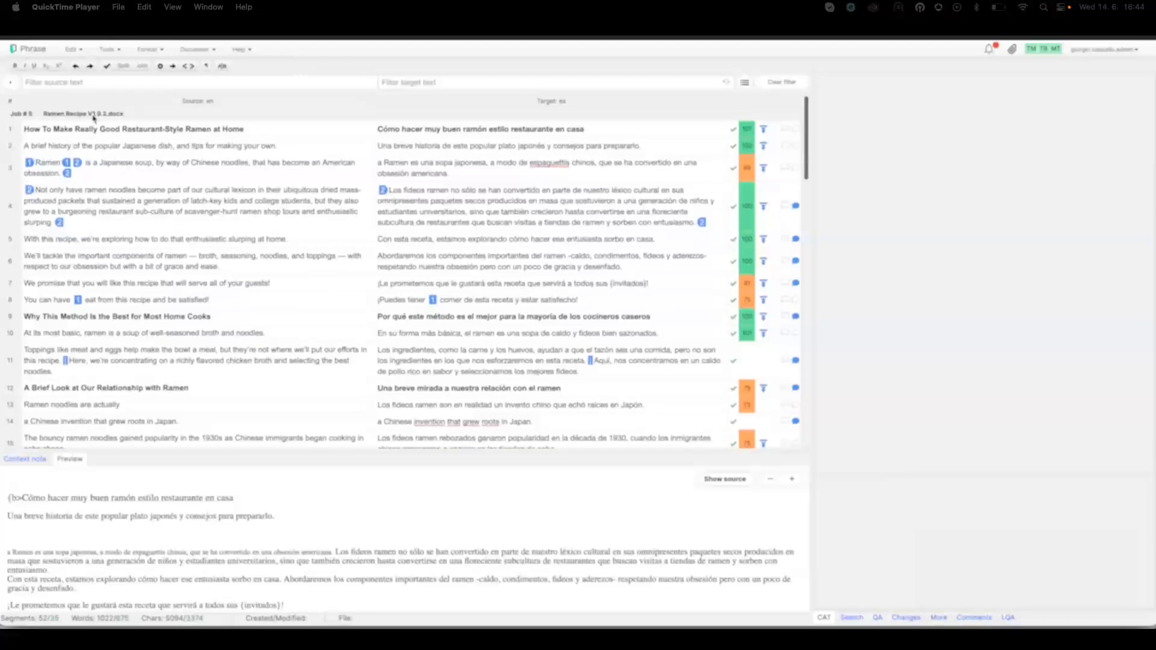
pyautogui.scroll(-15, 58, 161)
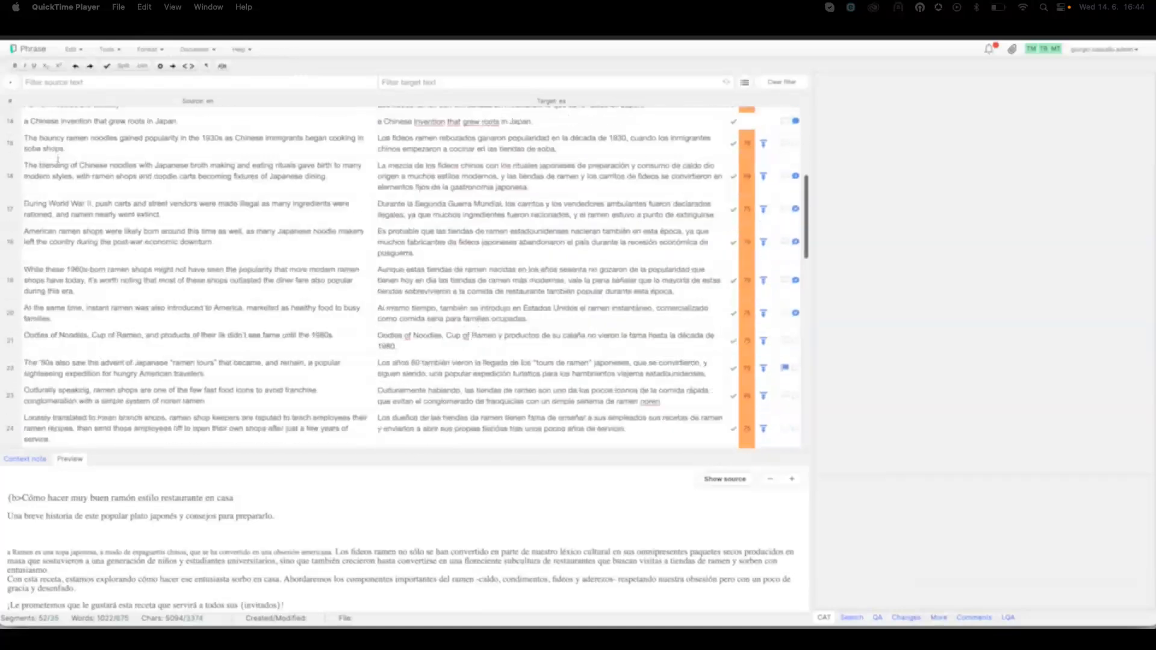
pyautogui.scroll(-4, 58, 162)
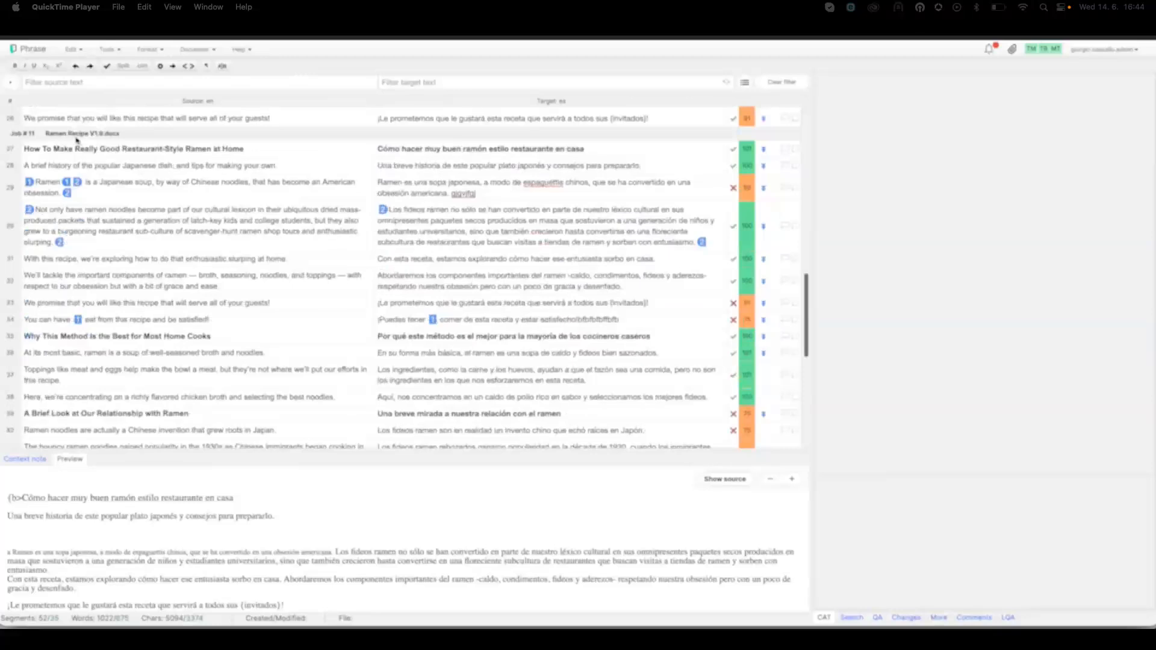
pyautogui.scroll(18, 108, 196)
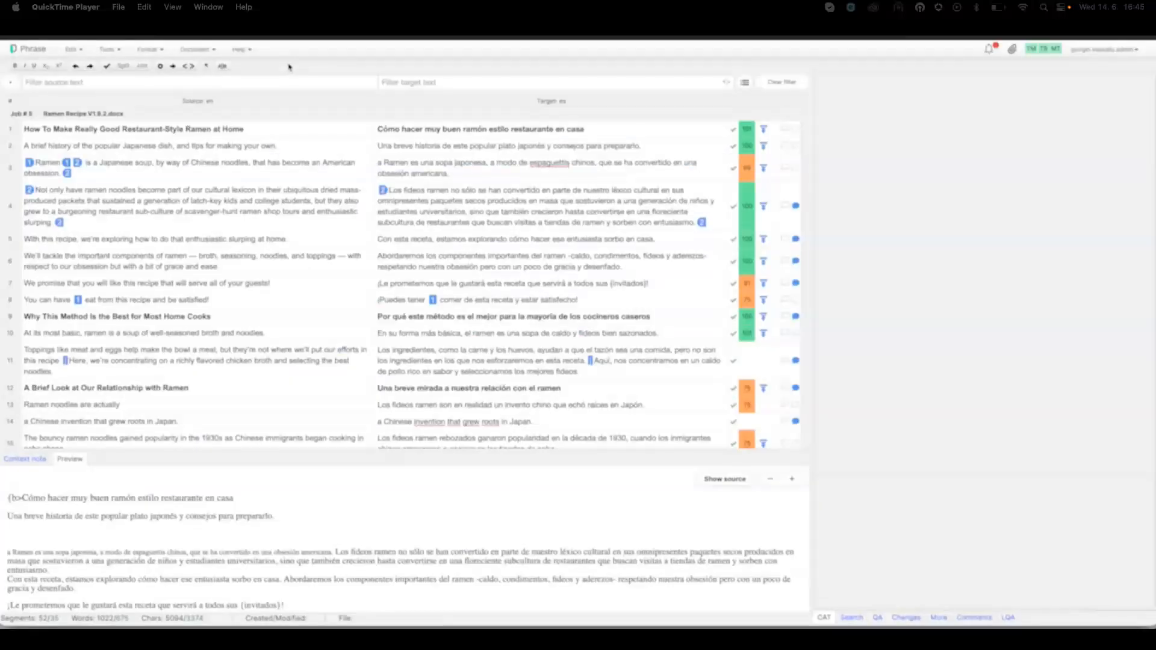
# Open the editor's user manual and look through the CAT Editors help topics
pyautogui.click(244, 52)
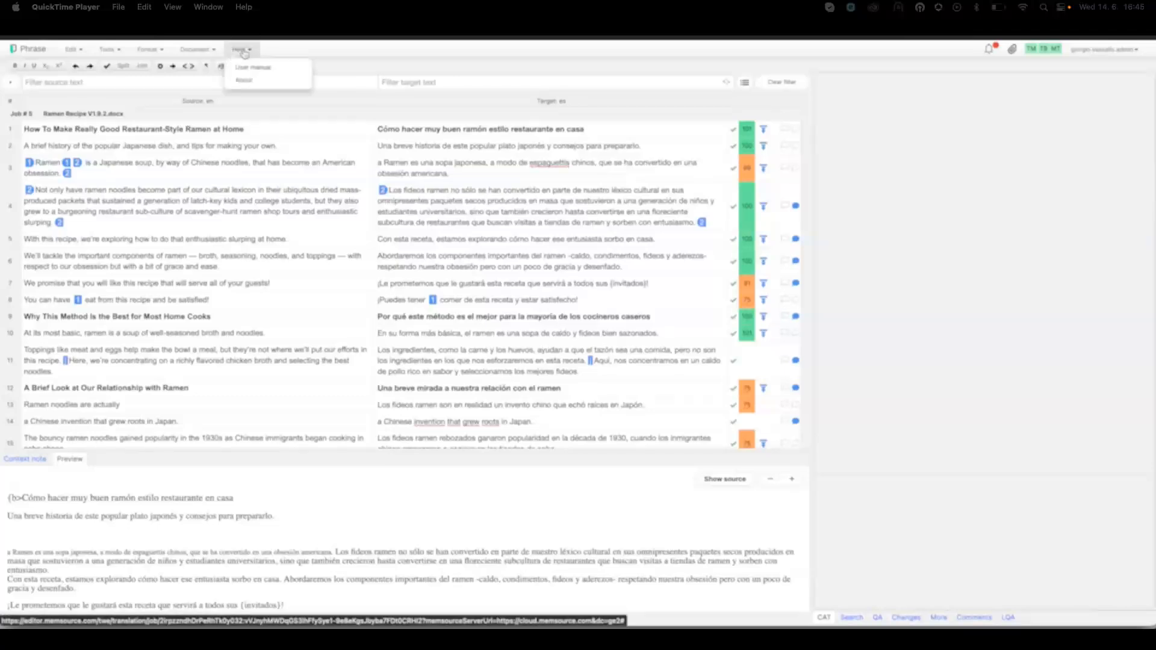
pyautogui.click(266, 68)
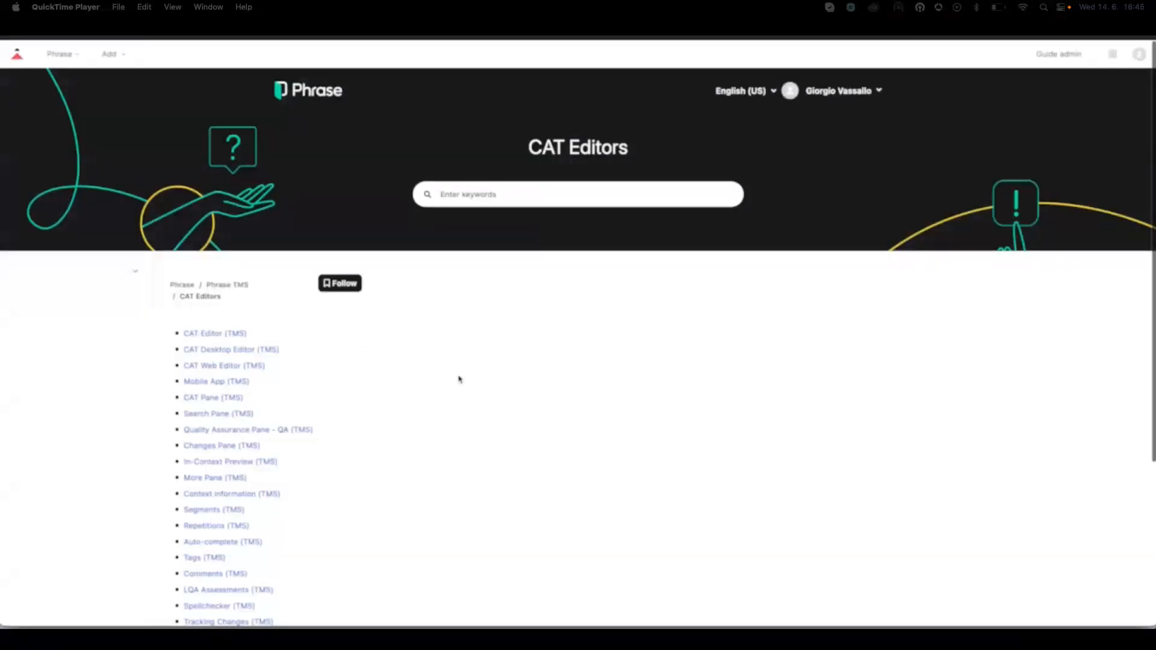
pyautogui.scroll(-3, 458, 378)
pyautogui.scroll(-1, 459, 378)
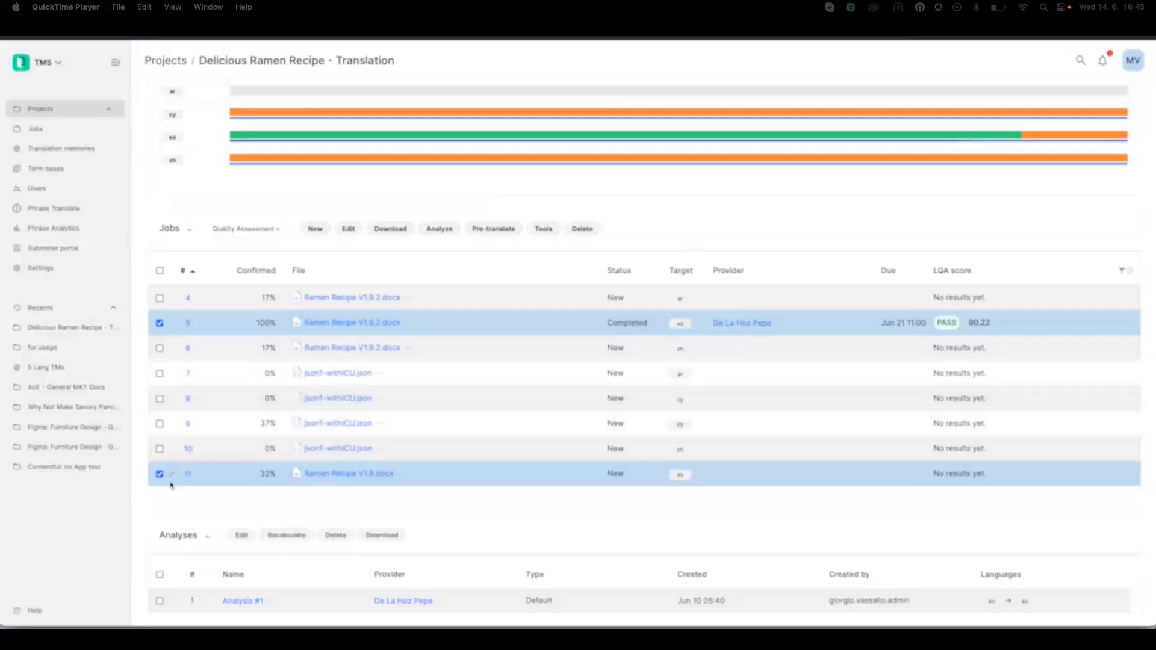
# Search the support help for "translation memory" and read through the Translation Memories (TMS) article
pyautogui.click(29, 617)
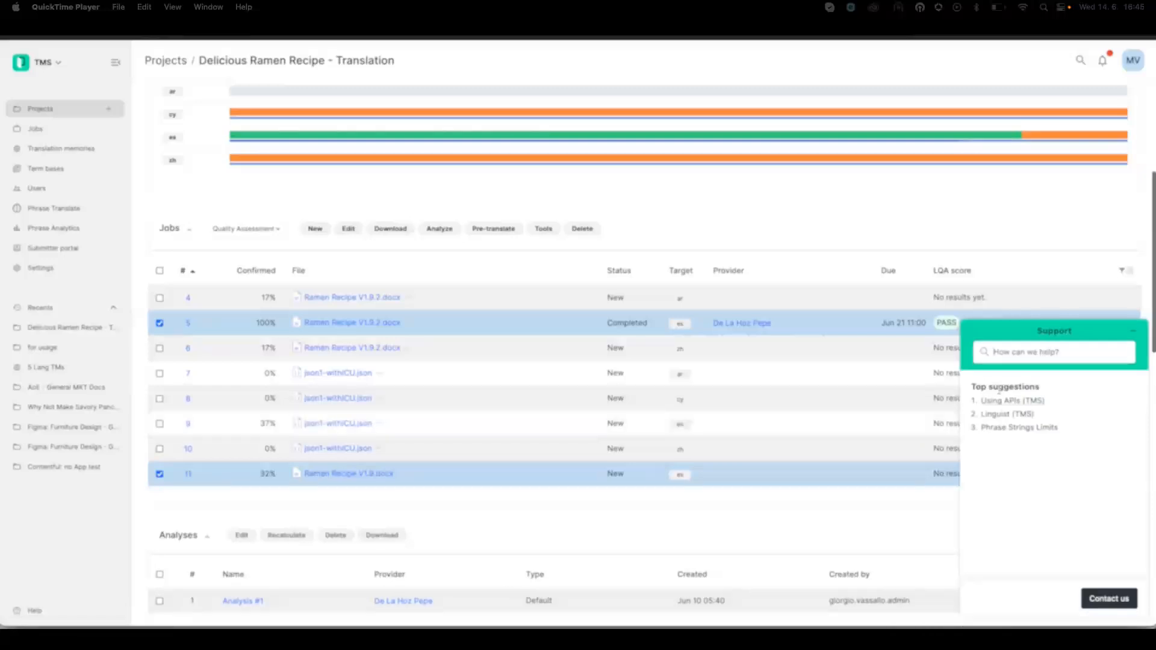
pyautogui.click(1034, 349)
pyautogui.write('translation memory')
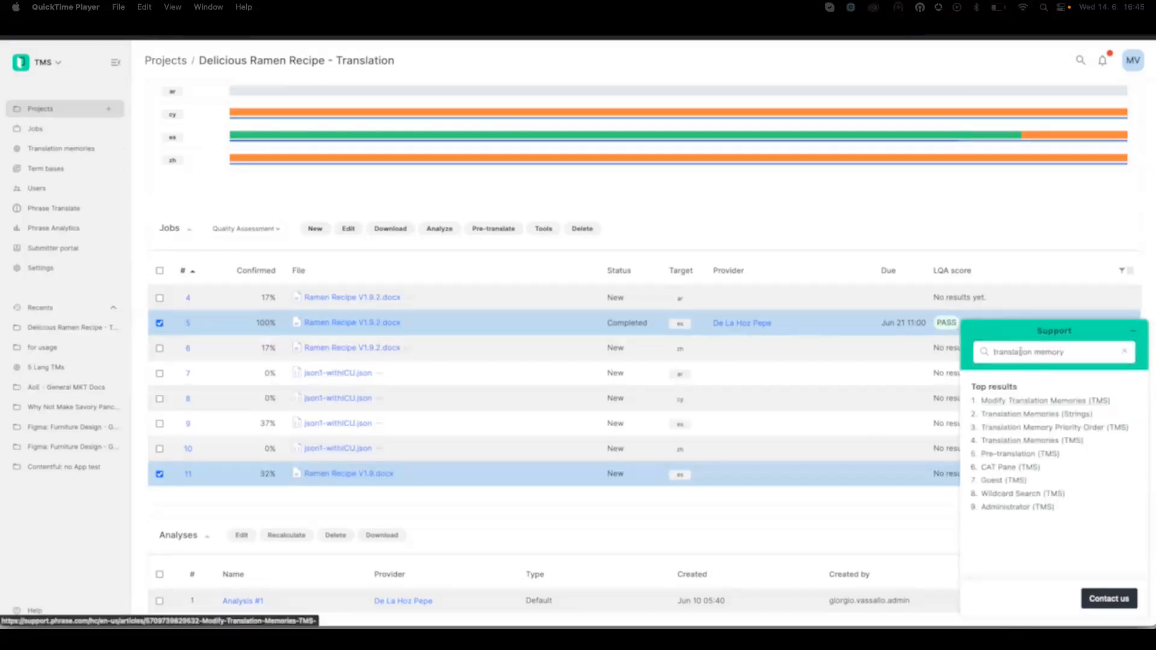
pyautogui.click(1017, 440)
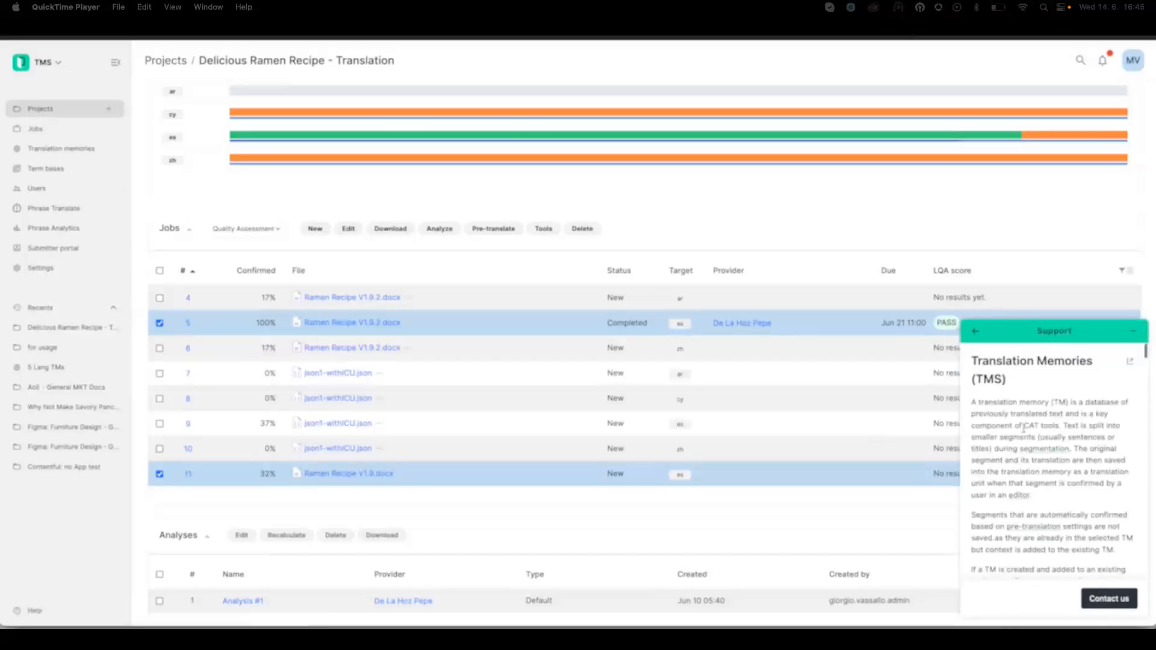
pyautogui.scroll(-10, 1030, 409)
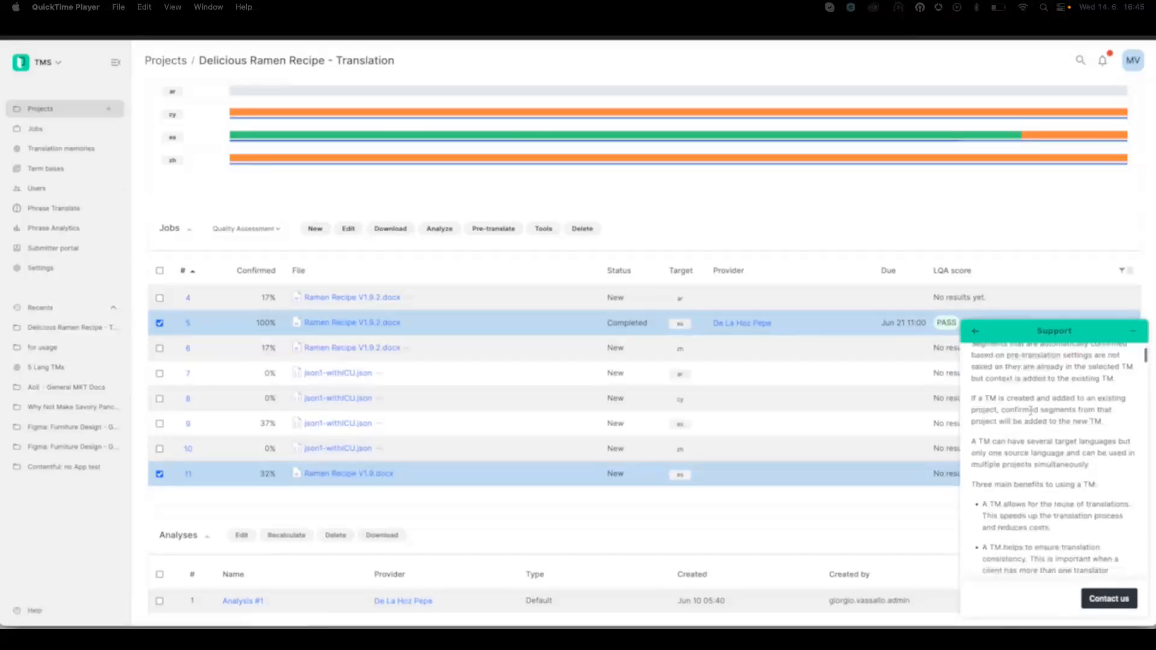
pyautogui.scroll(-15, 1031, 414)
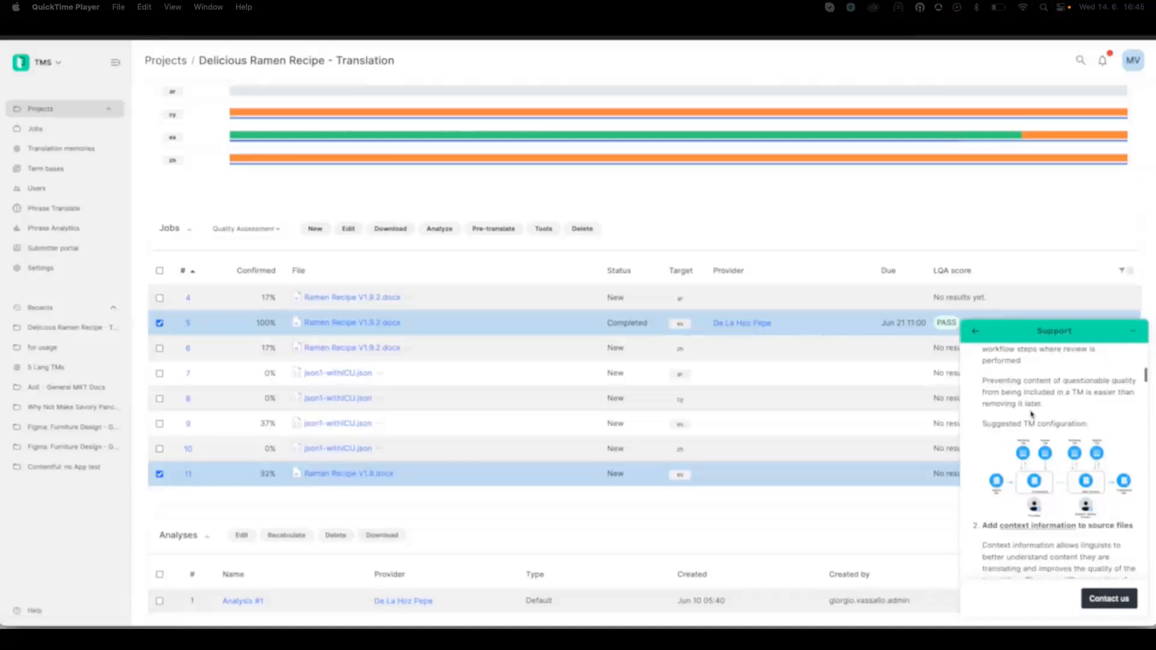
pyautogui.scroll(-10, 1032, 414)
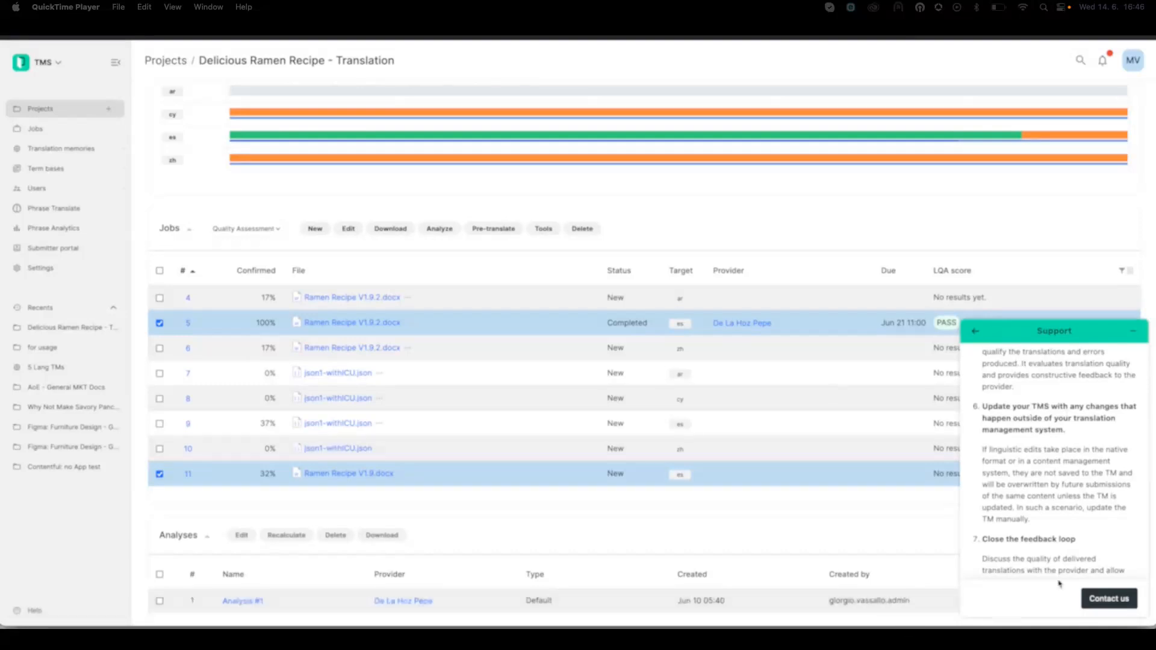
# Start a support request for Phrase TMS and set its request type to Bug report
pyautogui.click(1109, 599)
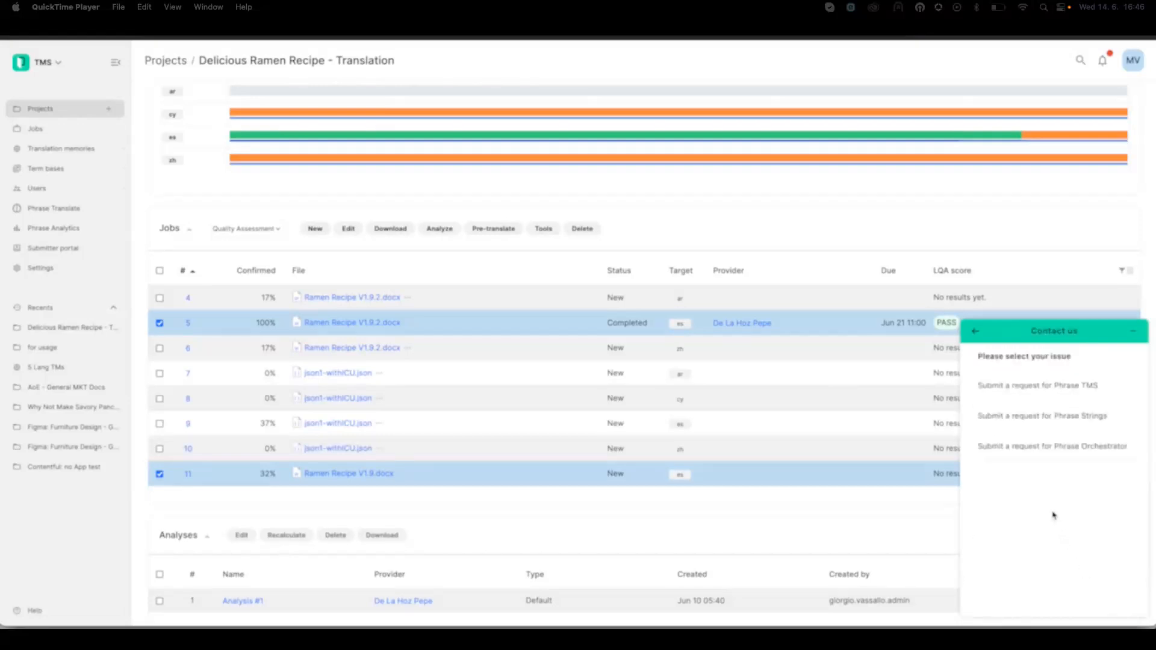
pyautogui.click(1016, 391)
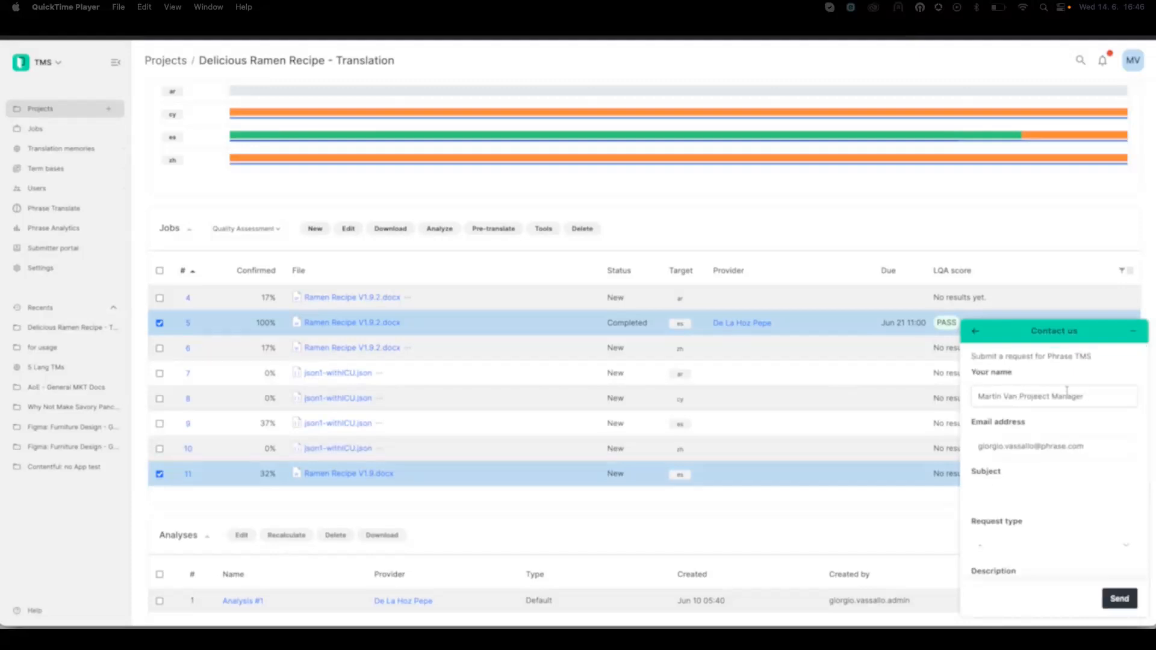
pyautogui.scroll(-3, 1067, 390)
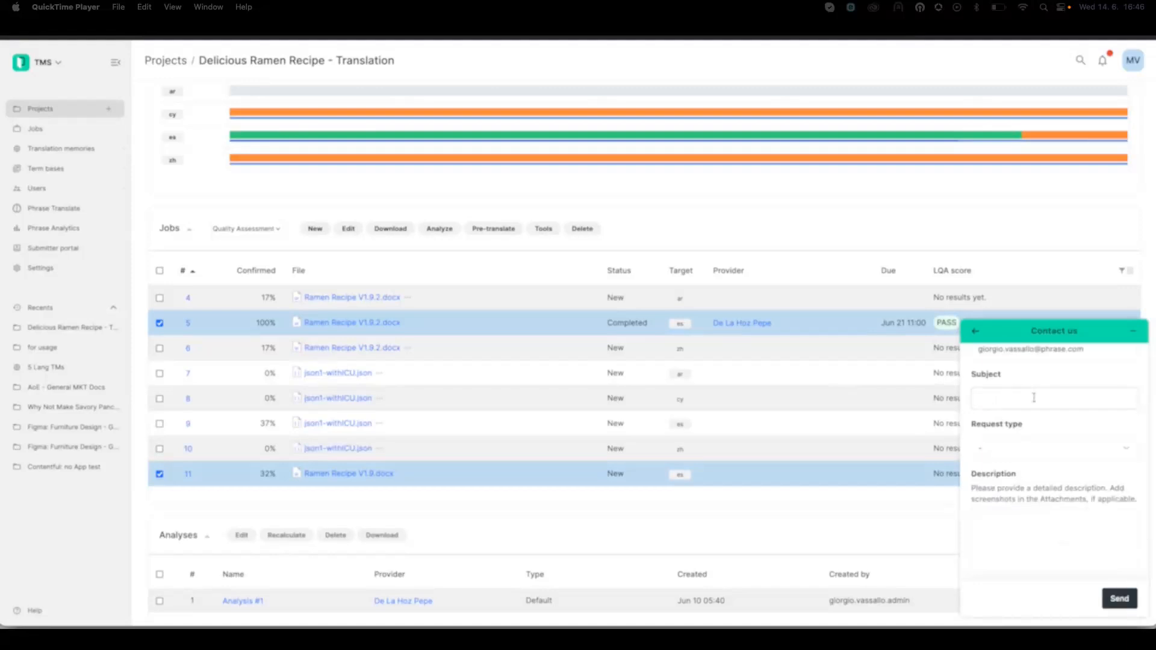
pyautogui.click(1045, 442)
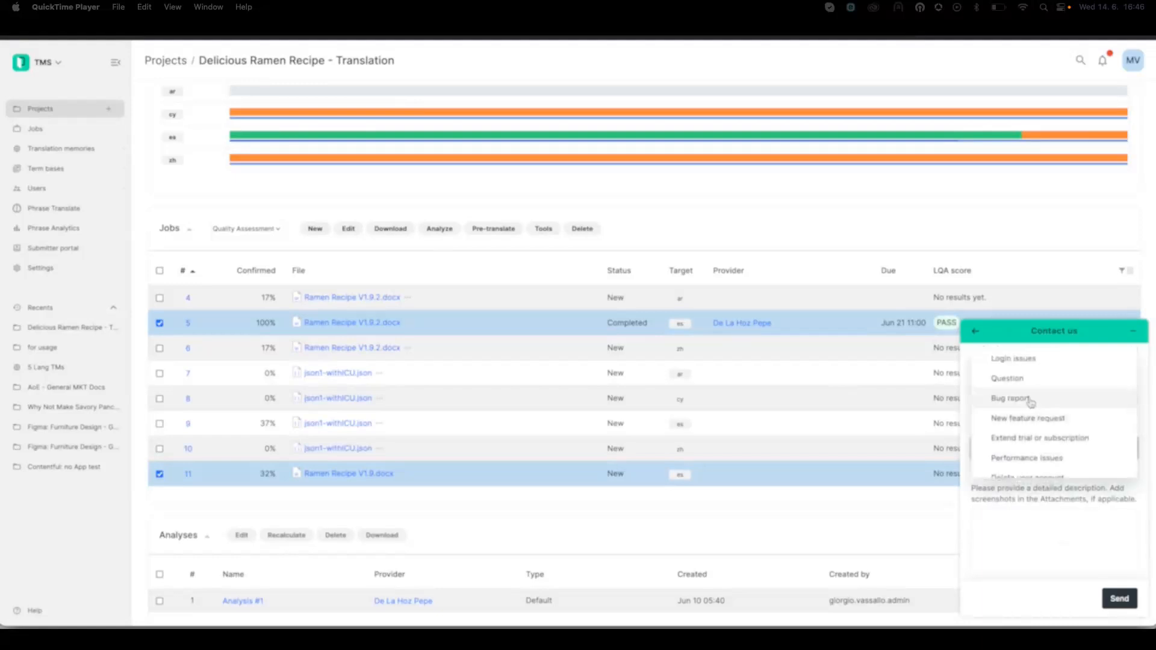
pyautogui.scroll(-2, 1054, 402)
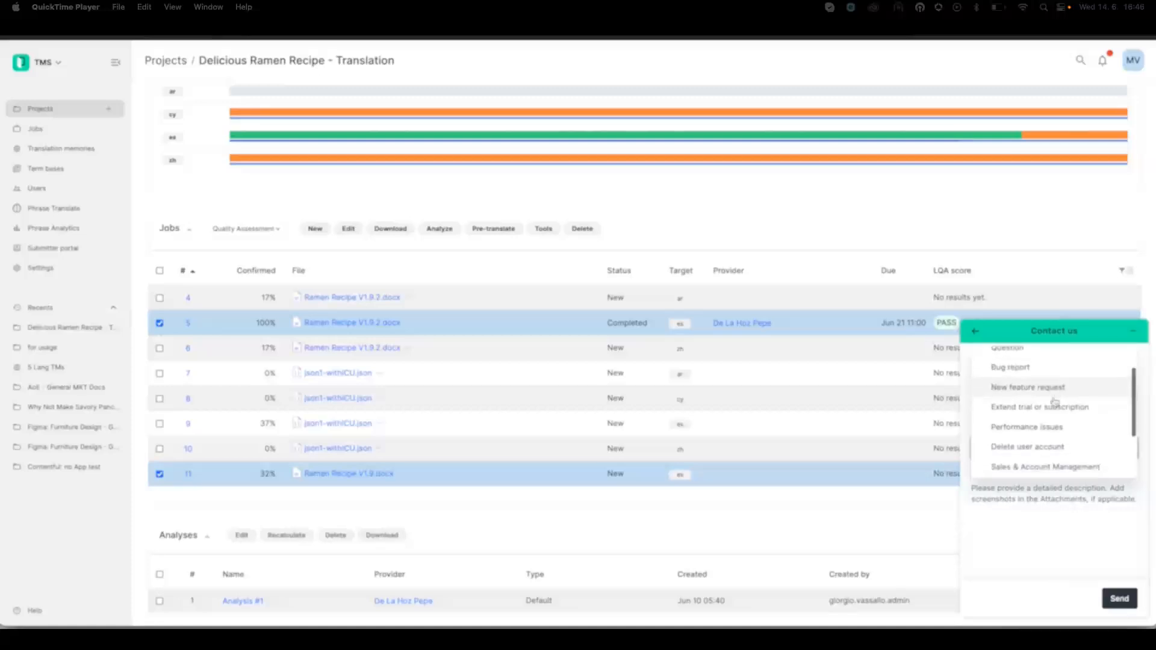
pyautogui.scroll(1, 1054, 402)
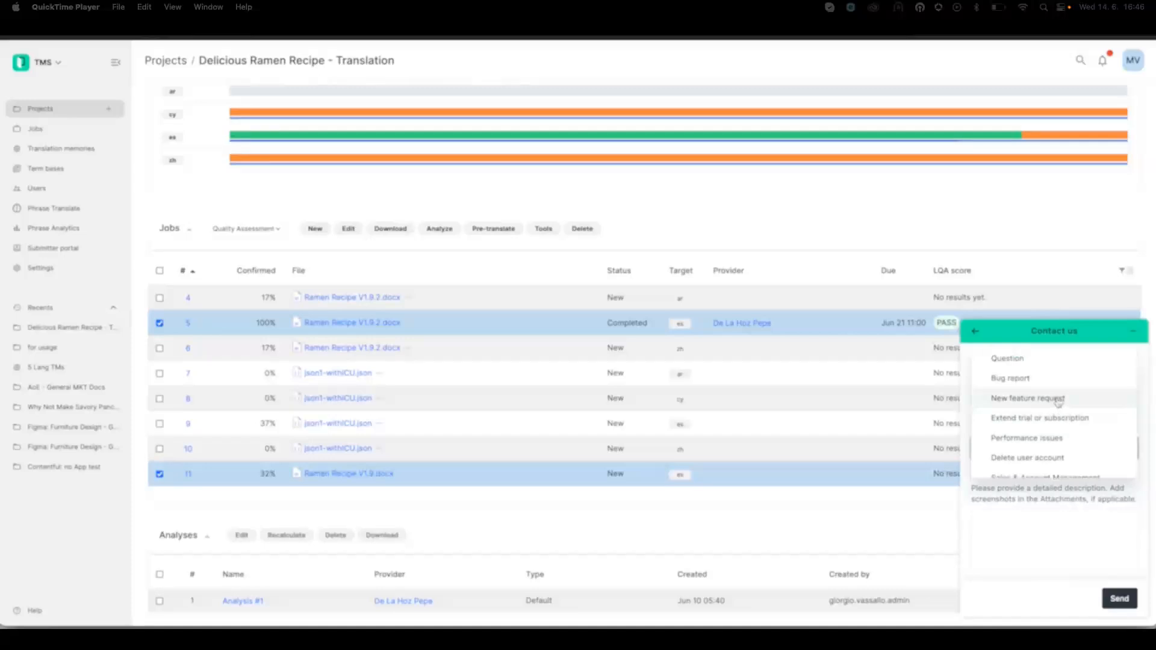
pyautogui.scroll(-2, 1023, 404)
pyautogui.scroll(2, 1011, 416)
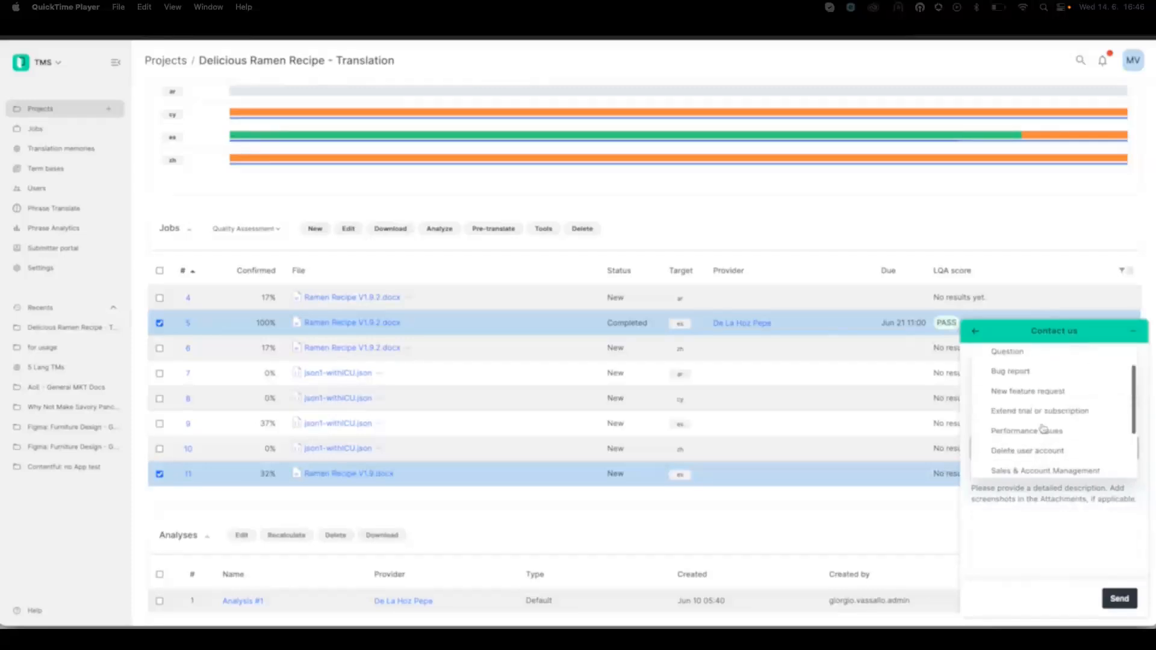
pyautogui.click(1032, 380)
# Set the support request's priority to P4 - LOW for minor UX issues, feedback and feature requests
pyautogui.scroll(-3, 1053, 461)
pyautogui.scroll(1, 1053, 461)
pyautogui.click(1030, 435)
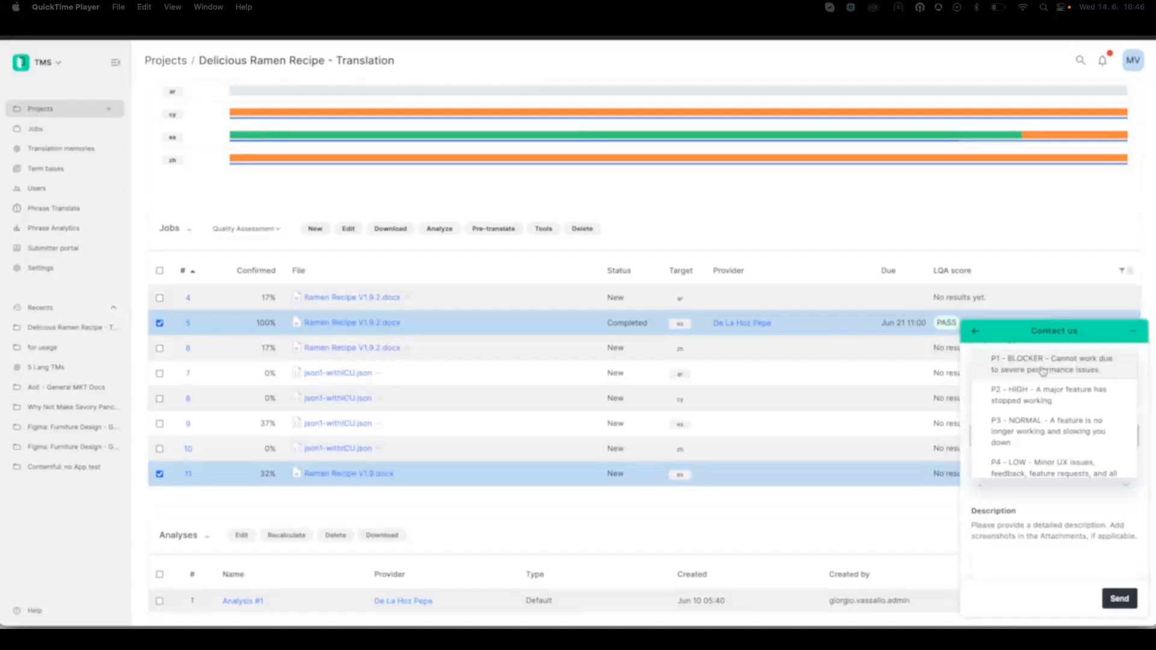
pyautogui.scroll(-1, 1064, 412)
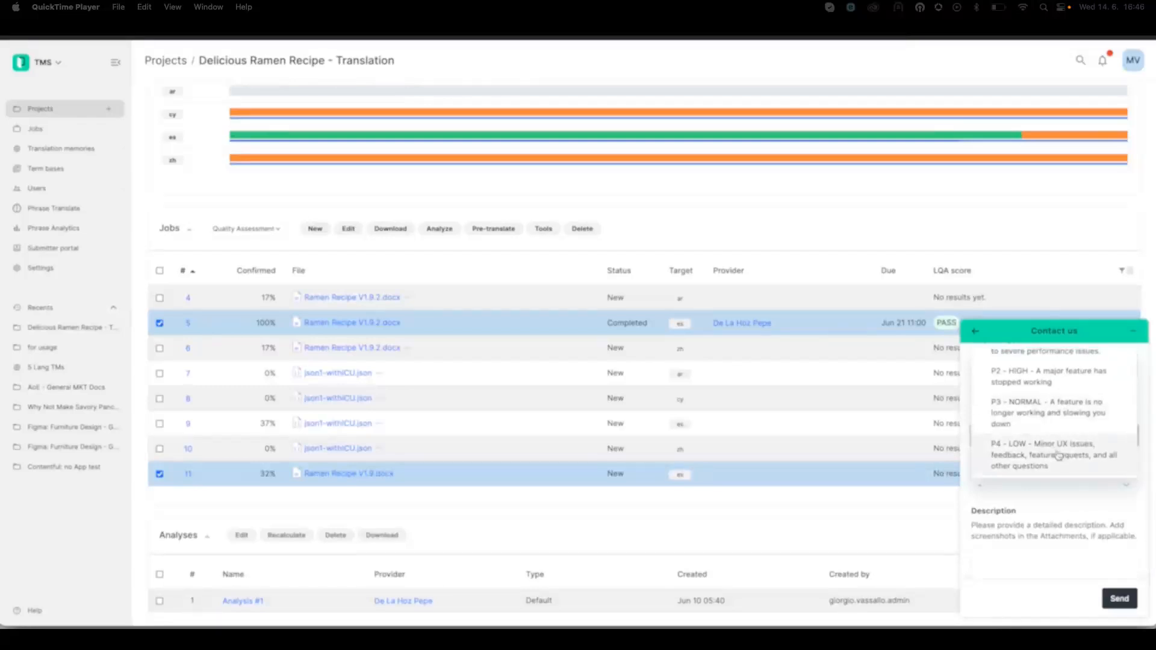
pyautogui.click(1059, 455)
# Set the support request's area to Editors and its editor type to CAT web editor
pyautogui.scroll(-1, 1056, 471)
pyautogui.scroll(-1, 1056, 471)
pyautogui.click(1039, 402)
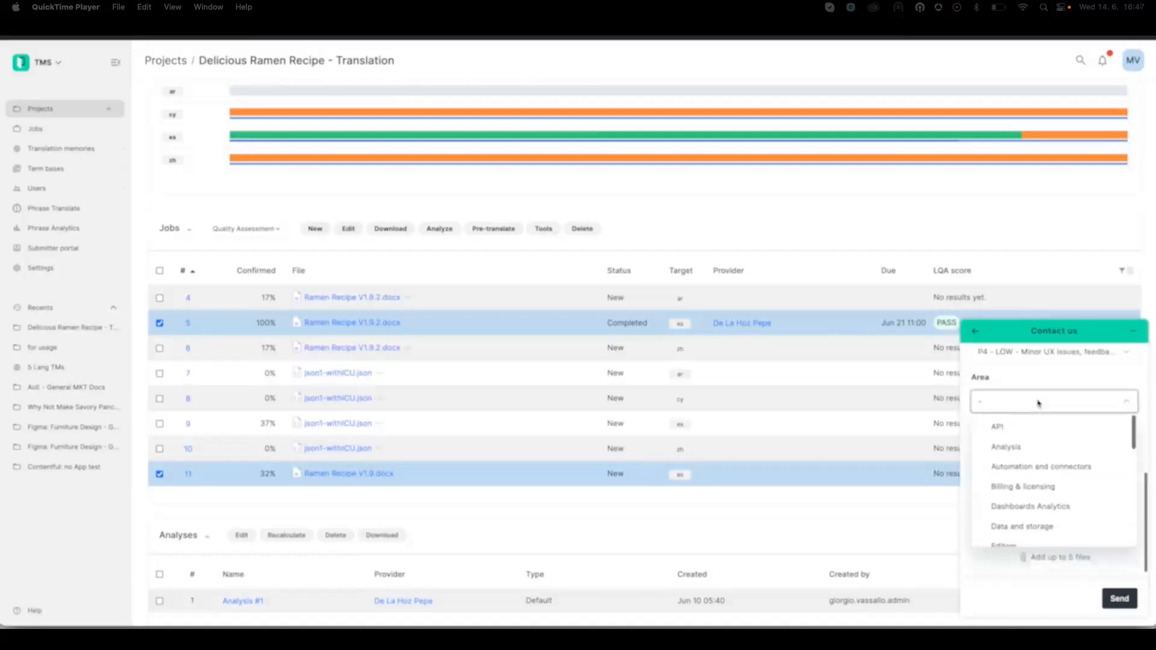
pyautogui.scroll(-3, 1056, 449)
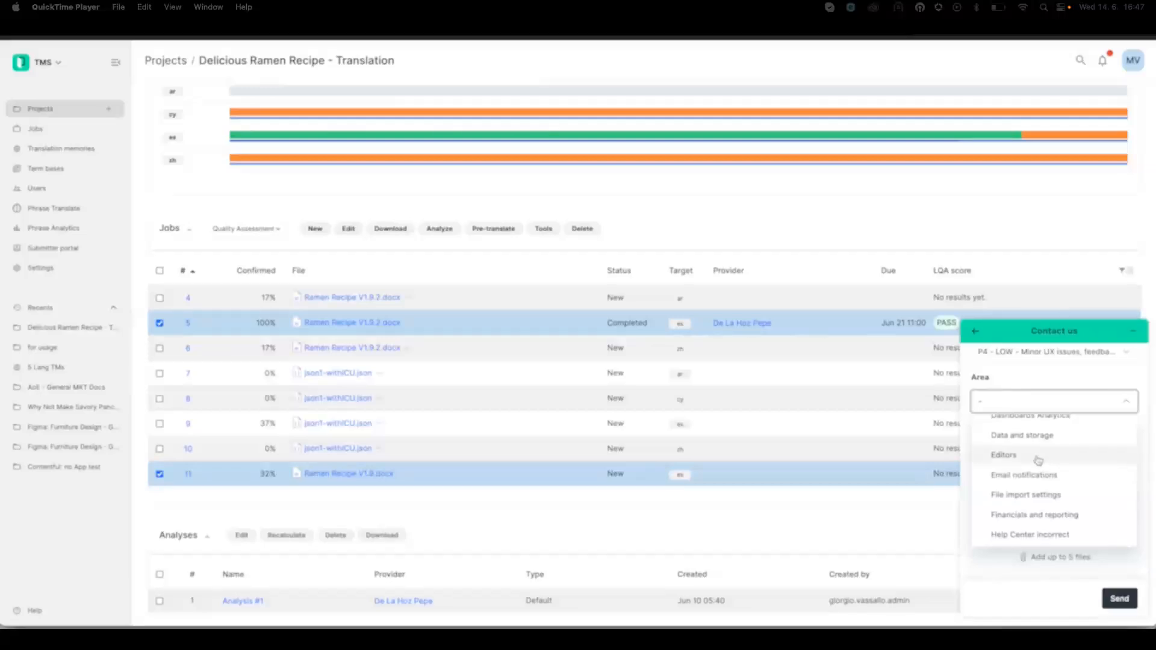
pyautogui.scroll(-5, 1038, 460)
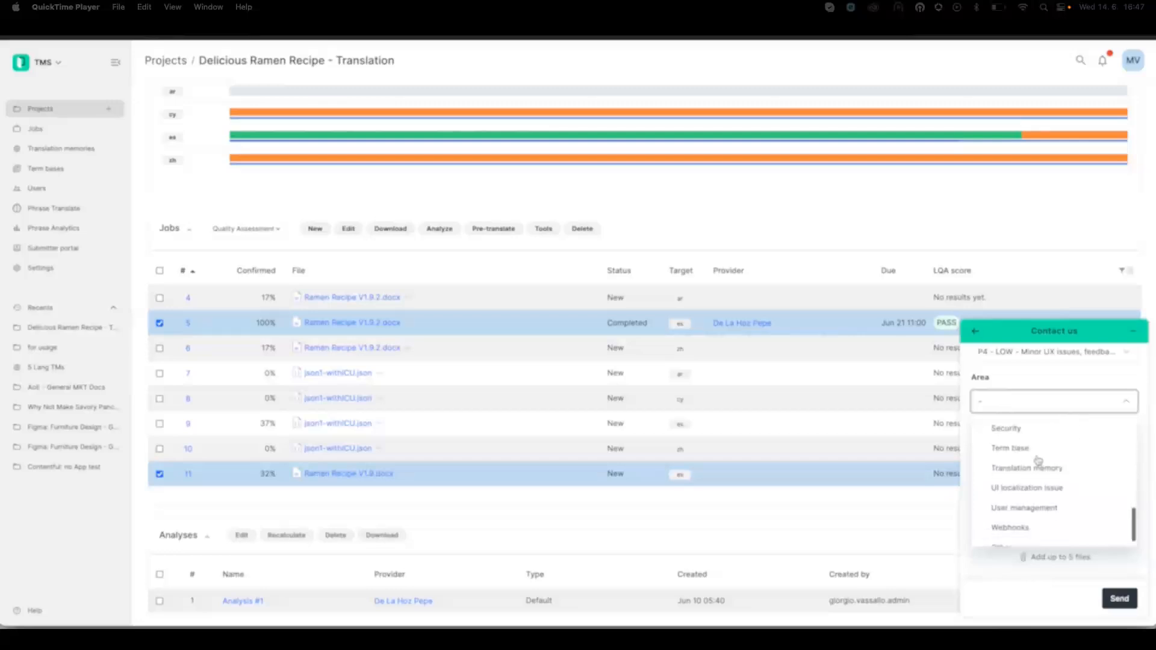
pyautogui.scroll(3, 1037, 460)
pyautogui.scroll(3, 1038, 460)
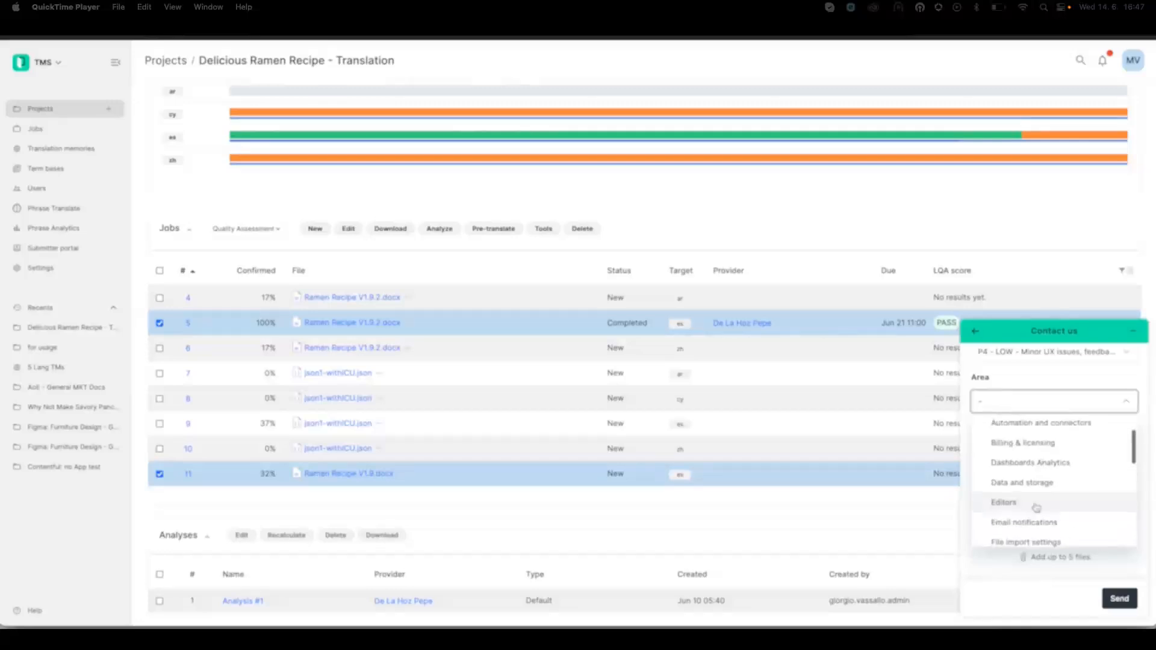
pyautogui.click(1035, 505)
pyautogui.scroll(-1, 1035, 429)
pyautogui.click(1034, 416)
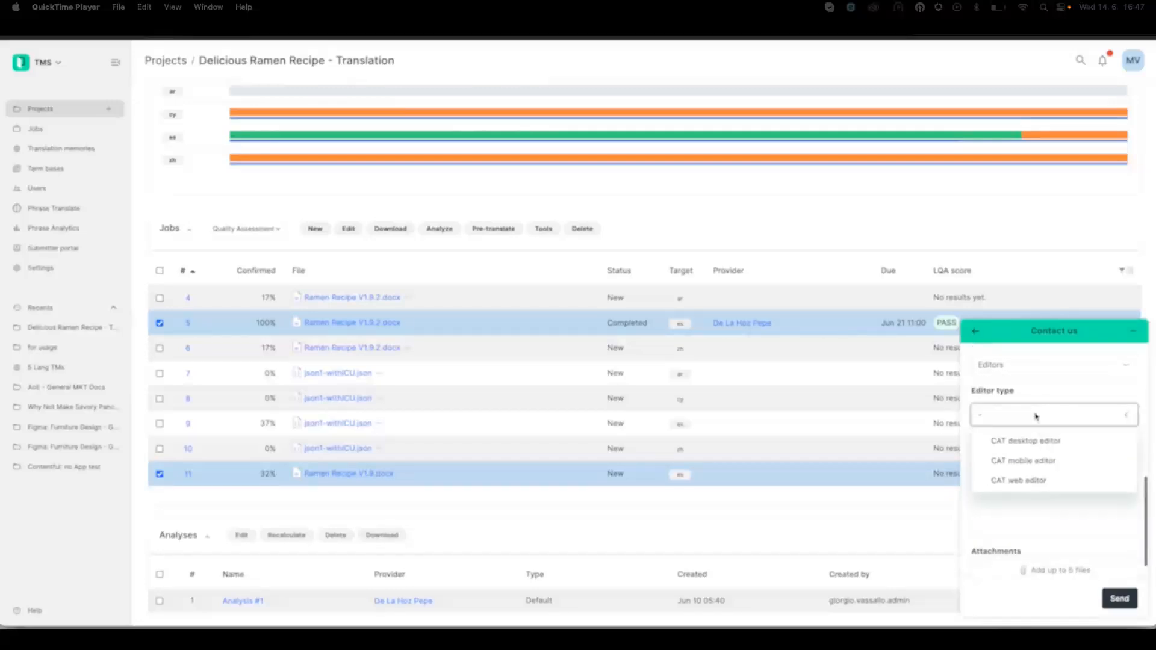
pyautogui.click(1029, 481)
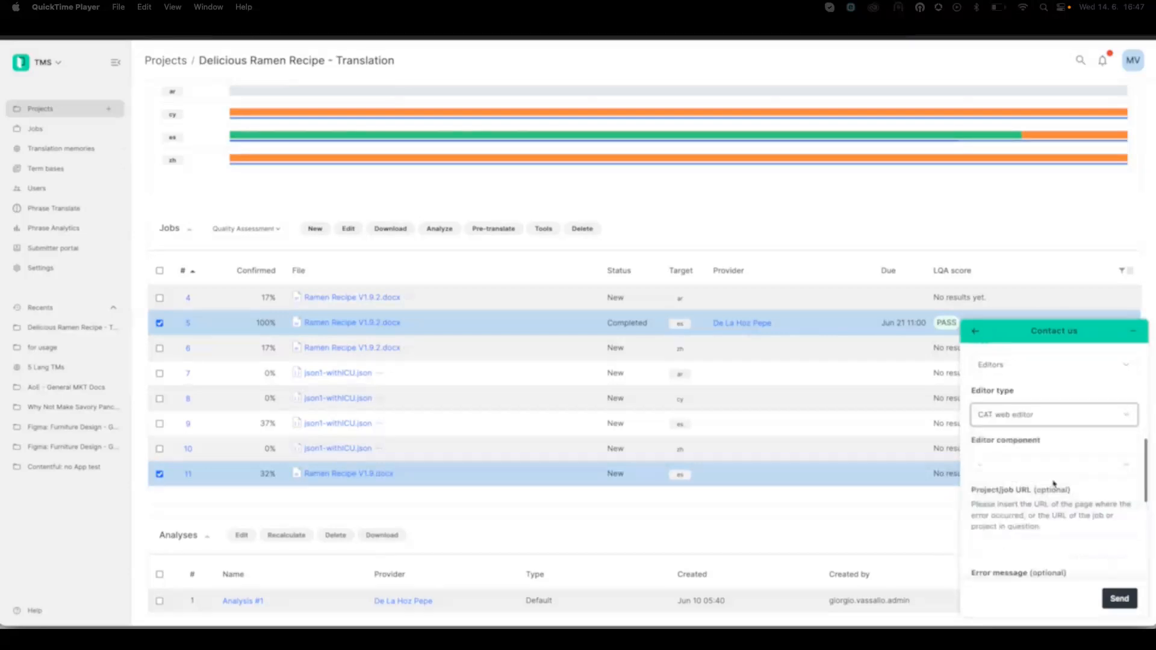
# Set the support request's editor component to Term base and look over the remaining URL, error message and description fields
pyautogui.scroll(-2, 1047, 445)
pyautogui.click(1027, 413)
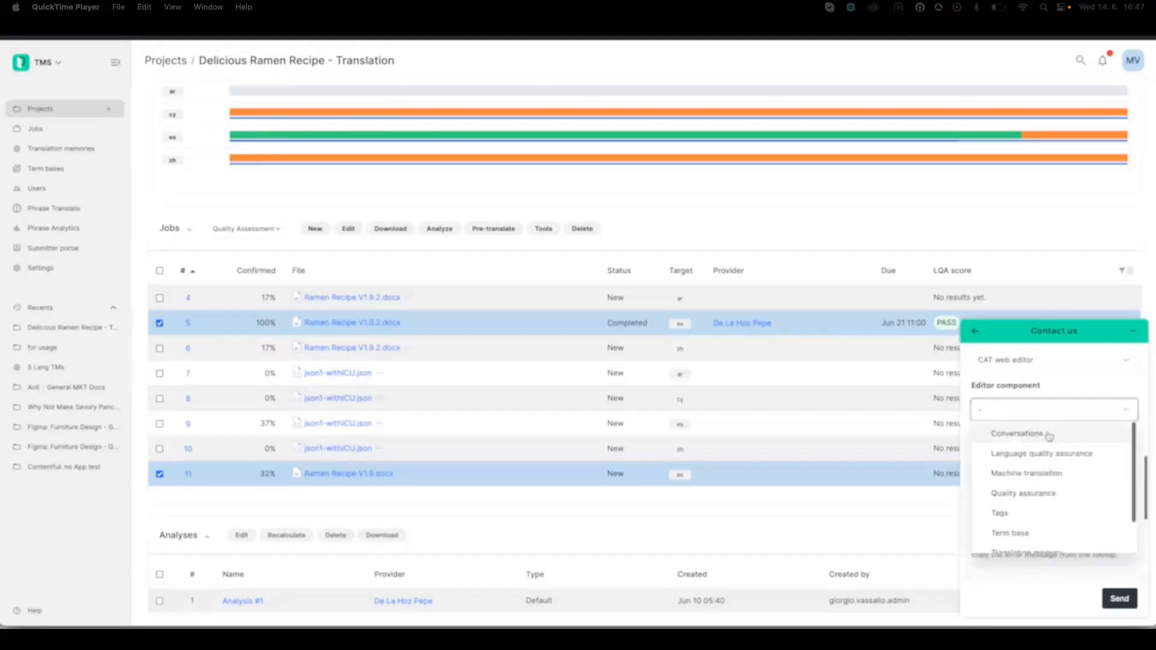
pyautogui.scroll(-2, 1036, 476)
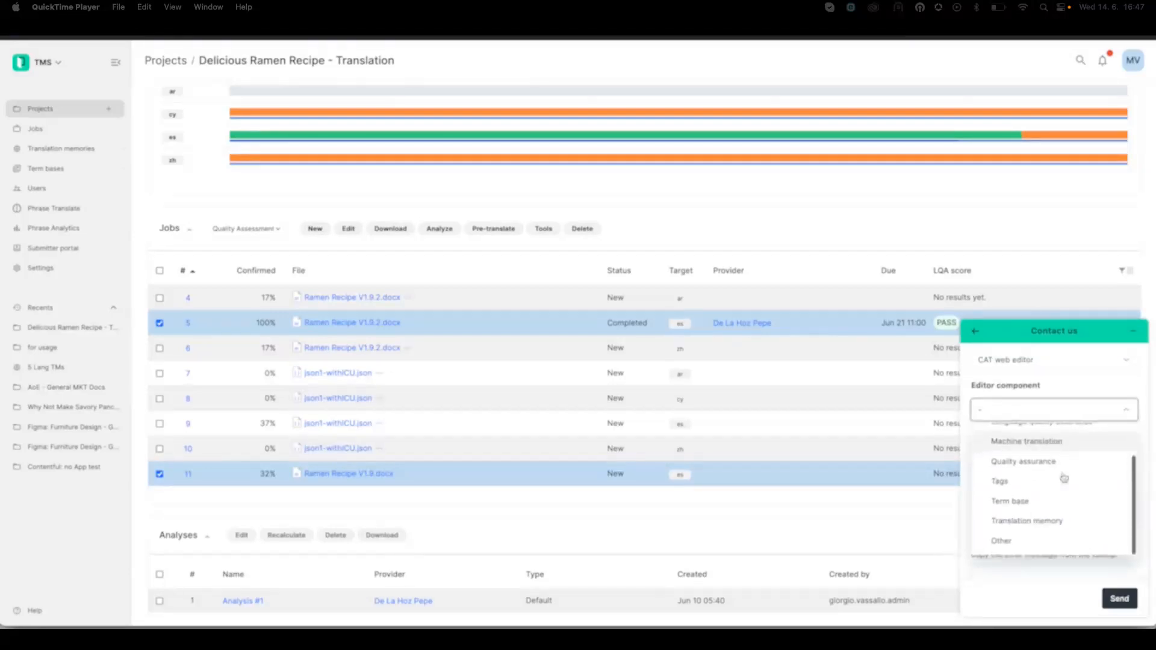
pyautogui.click(1045, 505)
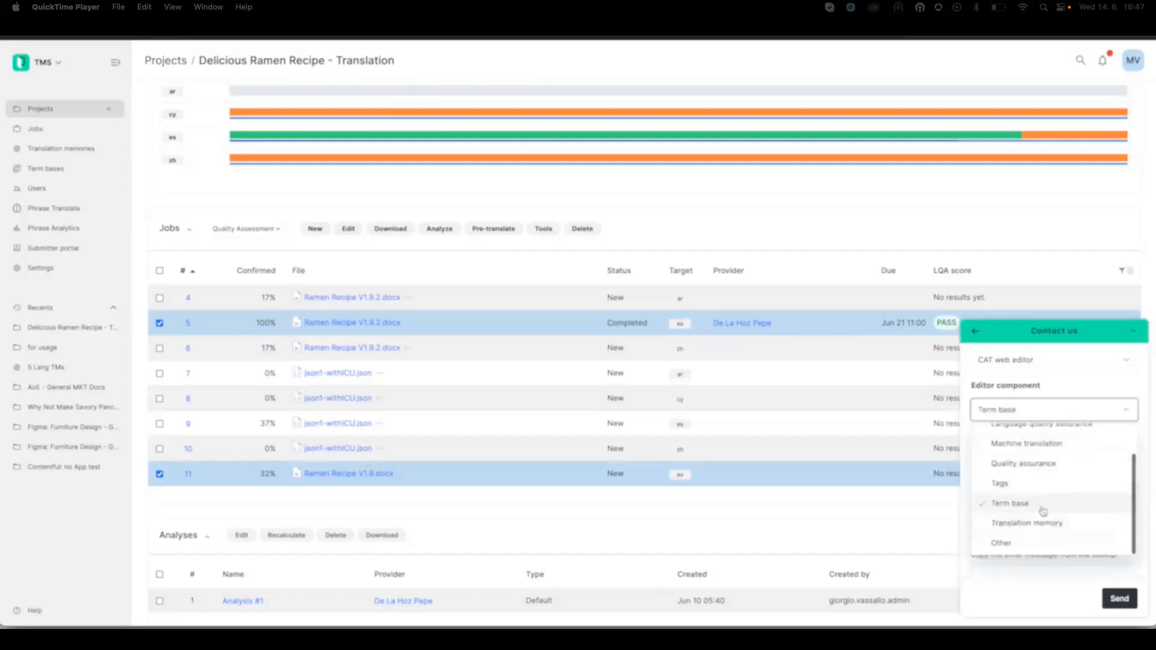
pyautogui.scroll(-3, 1104, 481)
pyautogui.scroll(-1, 1089, 483)
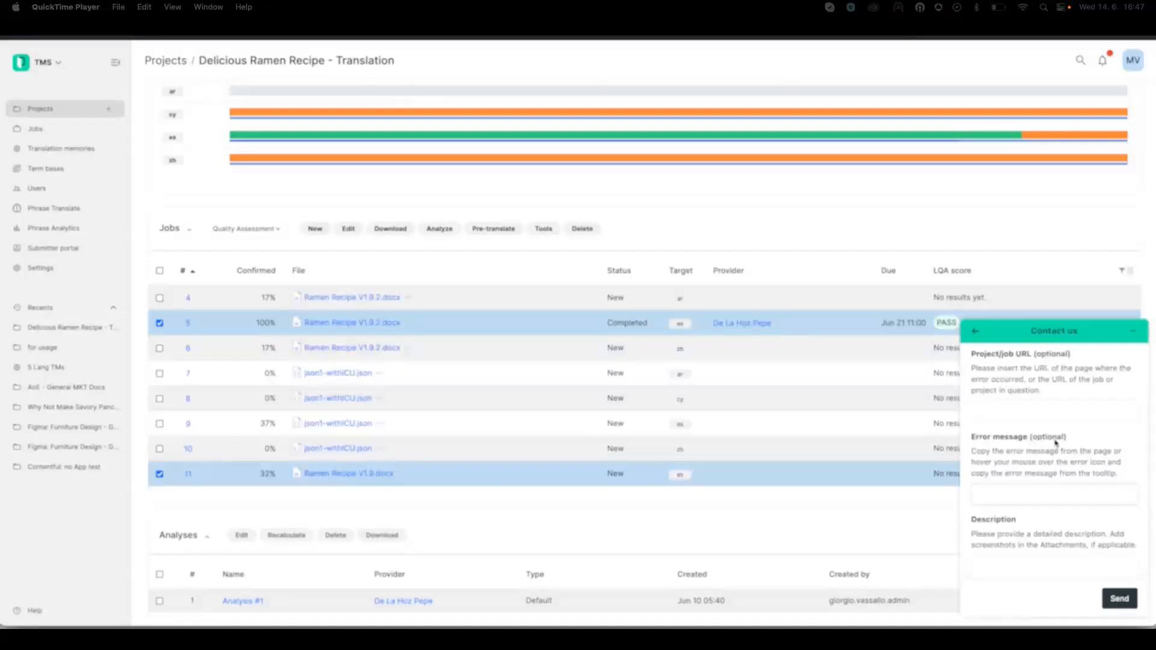
pyautogui.scroll(-4, 1055, 444)
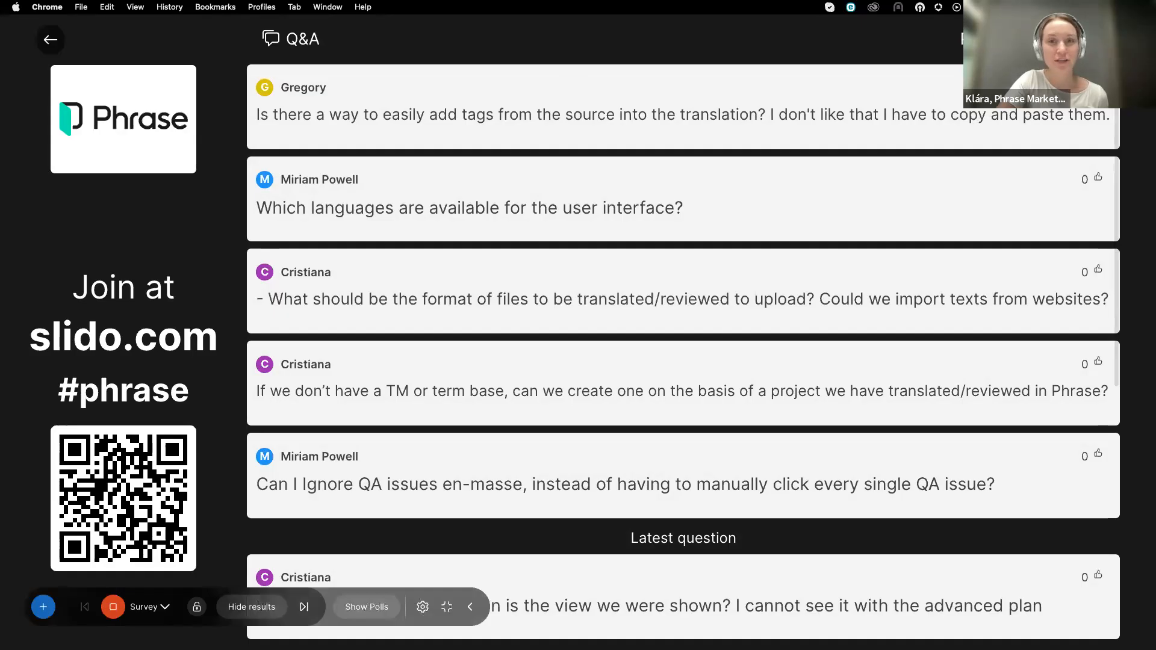
# Switch to Safari with the Ramen Recipe V1.9.2 LQA job open in the Phrase web editor
pyautogui.click(954, 91)
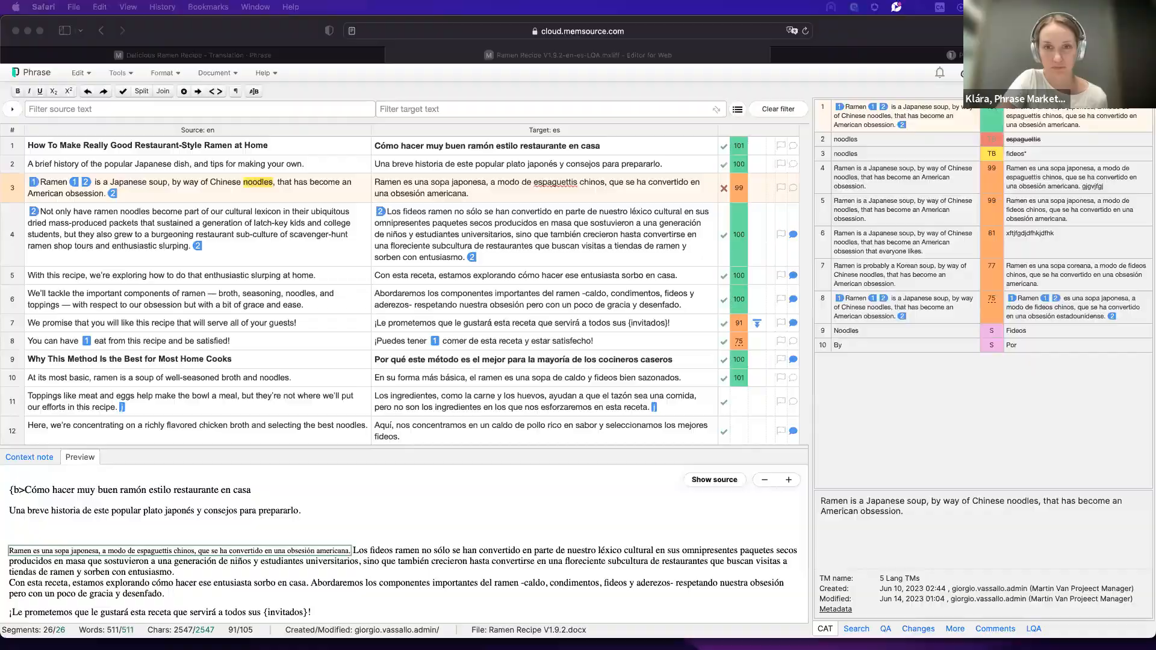
pyautogui.click(684, 79)
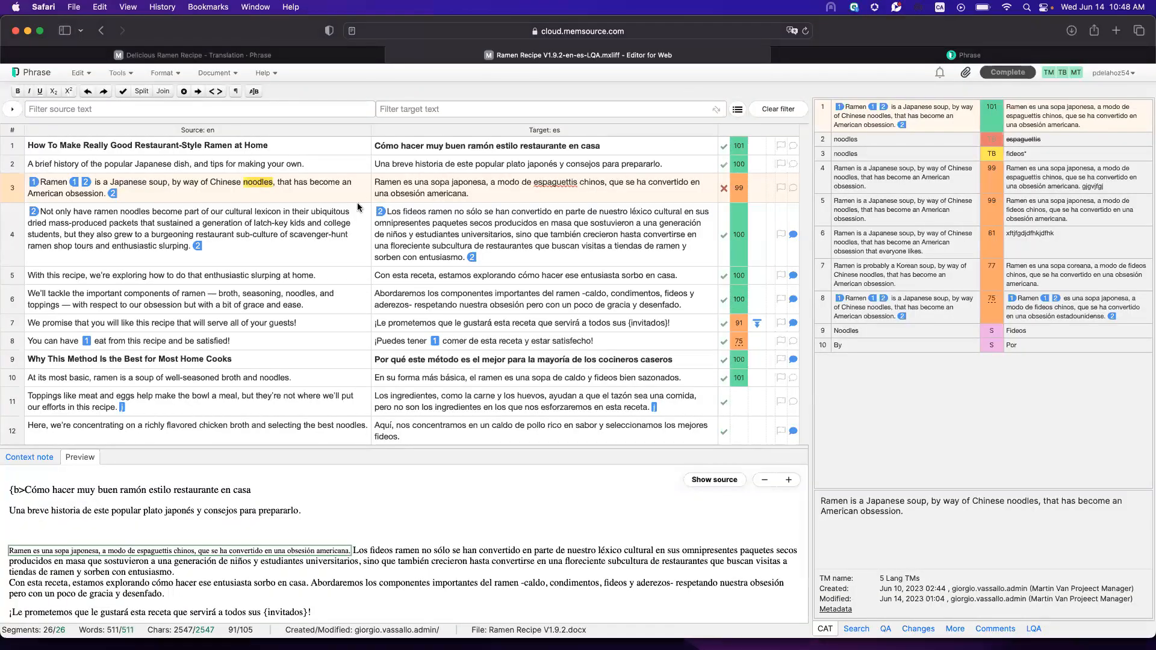
pyautogui.scroll(-1, 108, 188)
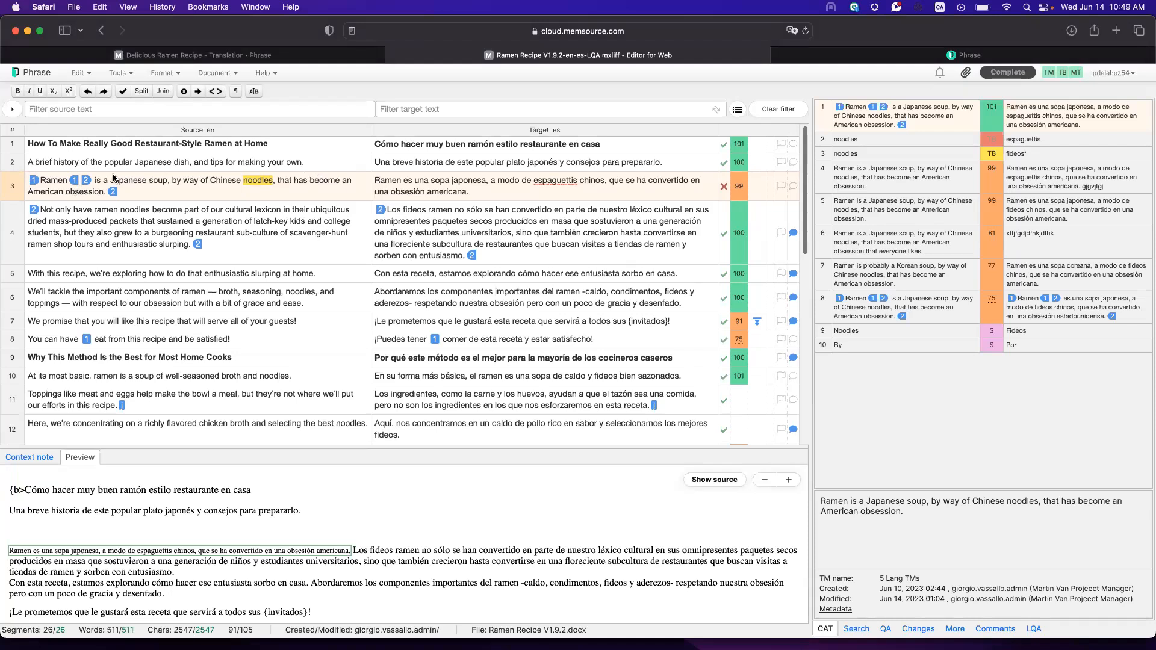
# Try copying opening tag 1 from segment 3's source to the start of its target, and remove the pasted tag
pyautogui.moveTo(39, 180); pyautogui.dragTo(31, 181)
pyautogui.press('super+c')
pyautogui.click(374, 183)
pyautogui.press('super+v')
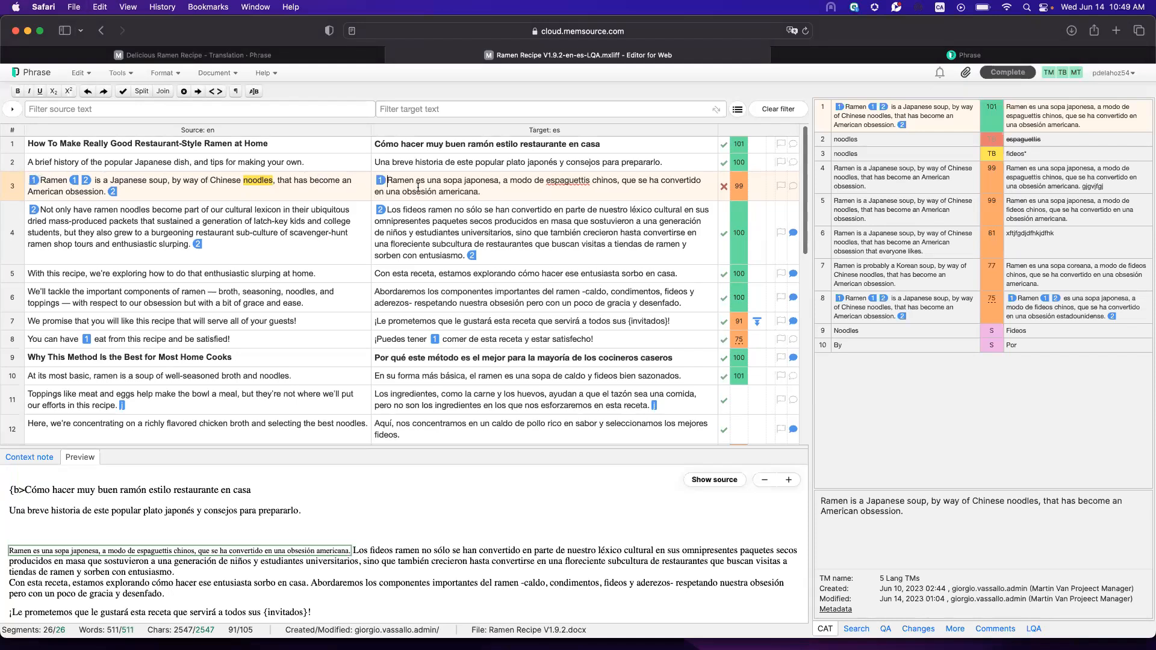
pyautogui.press('BackSpace')
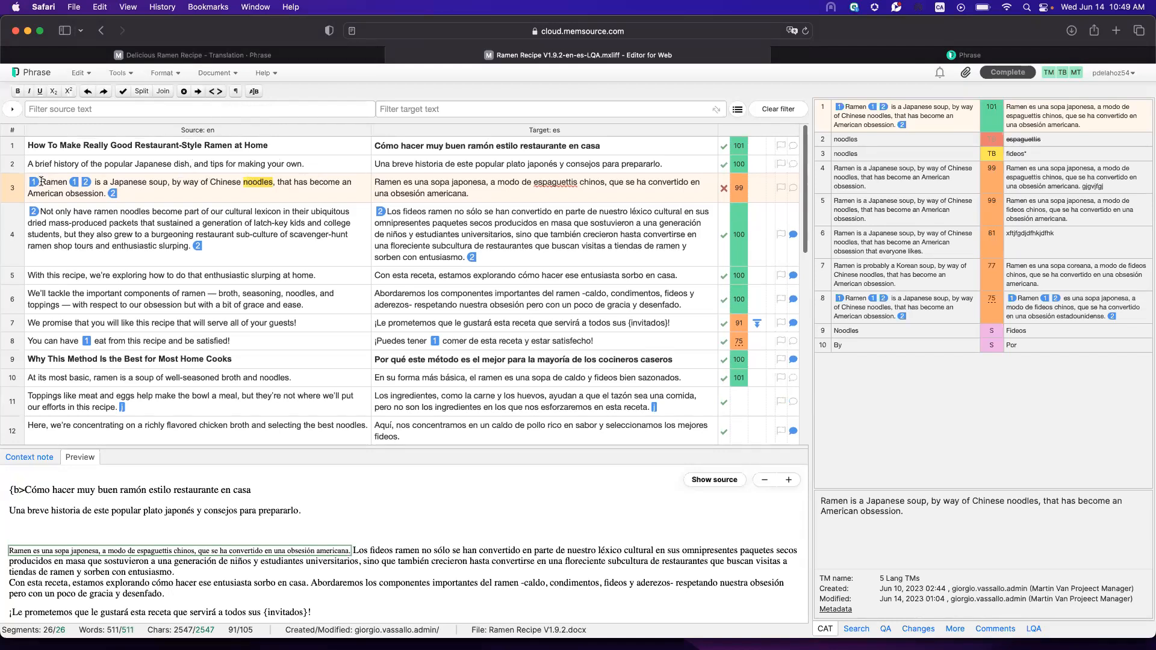
# Insert the missing source tags in segment 3's target: 1 before "Ramen", 1 and 2 after it, and 2 at the end
pyautogui.click(215, 92)
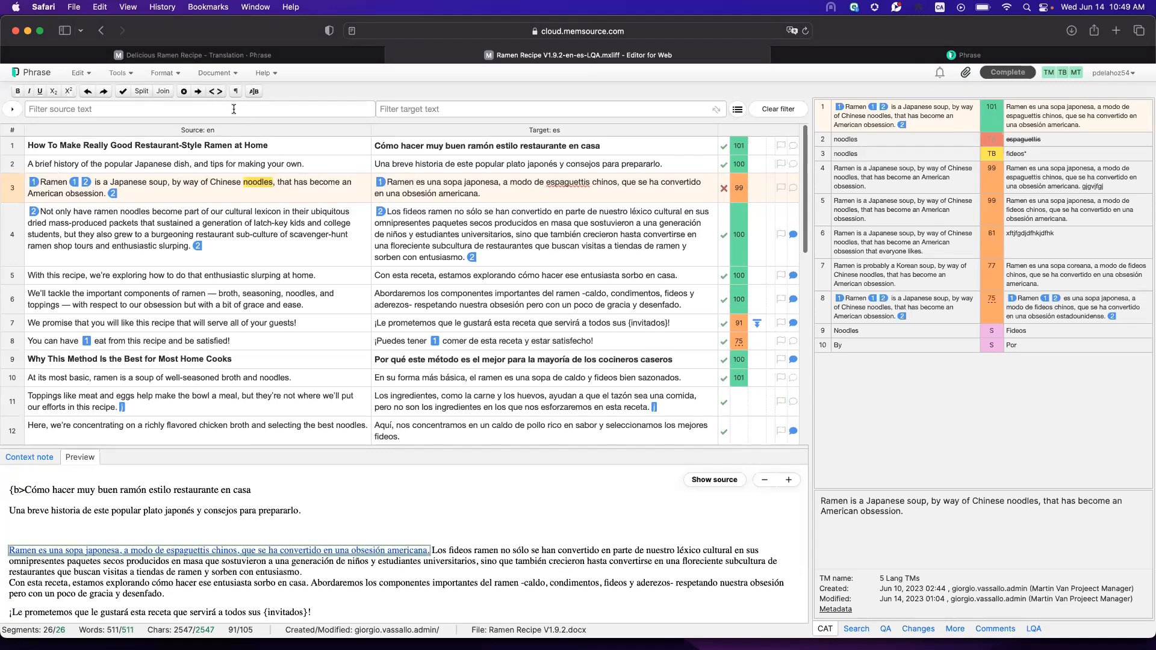
pyautogui.press('F8')
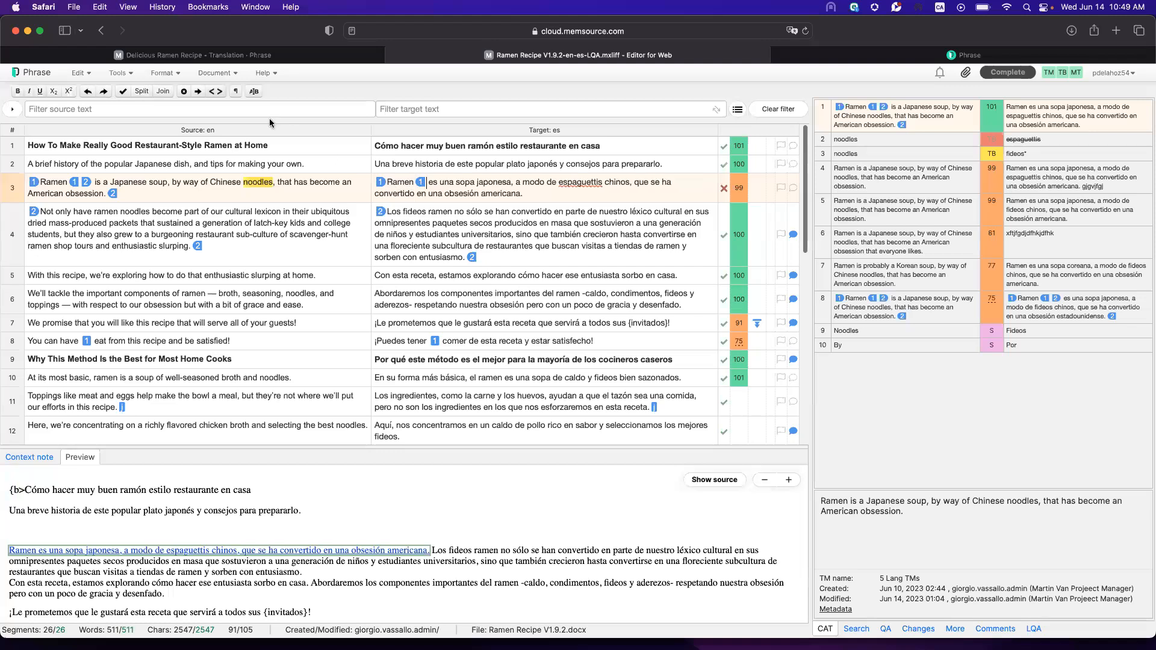
pyautogui.click(216, 92)
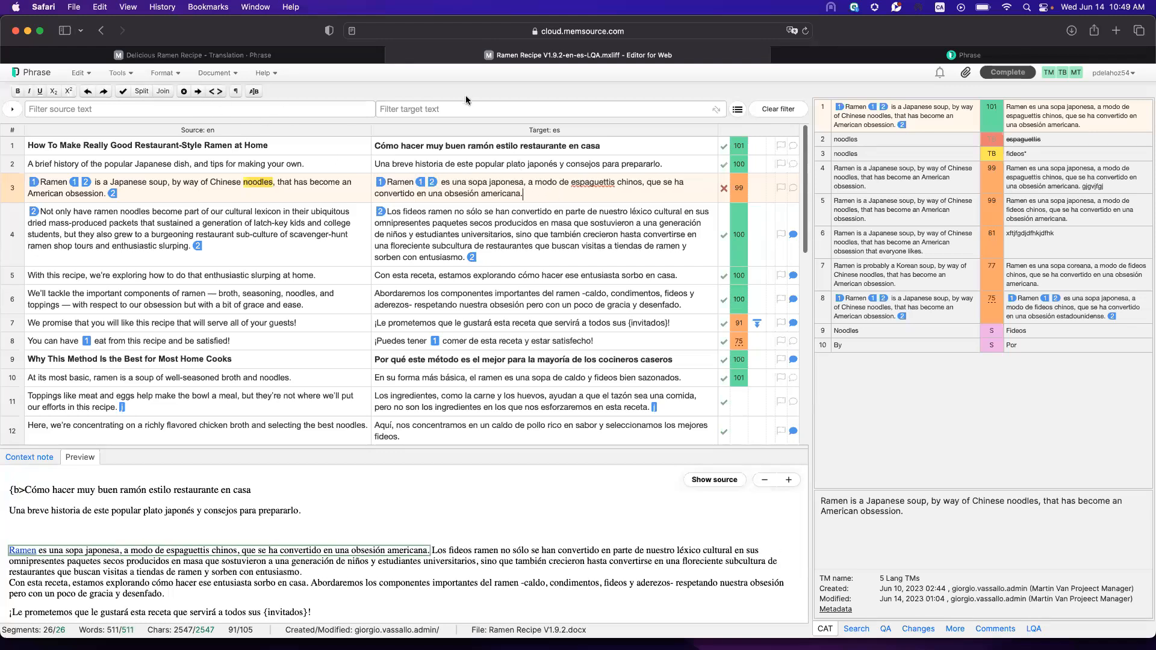
pyautogui.press('F8')
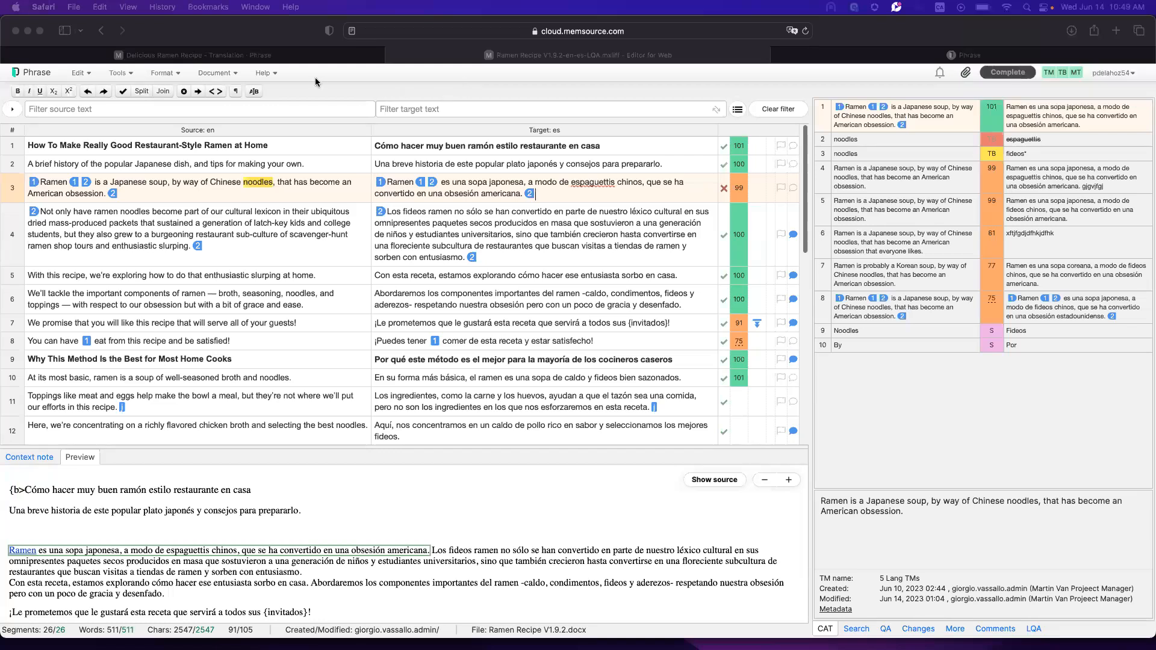
# Open the user settings' Language page, look over the available interface languages without changing English, and go back to the project list
pyautogui.click(275, 55)
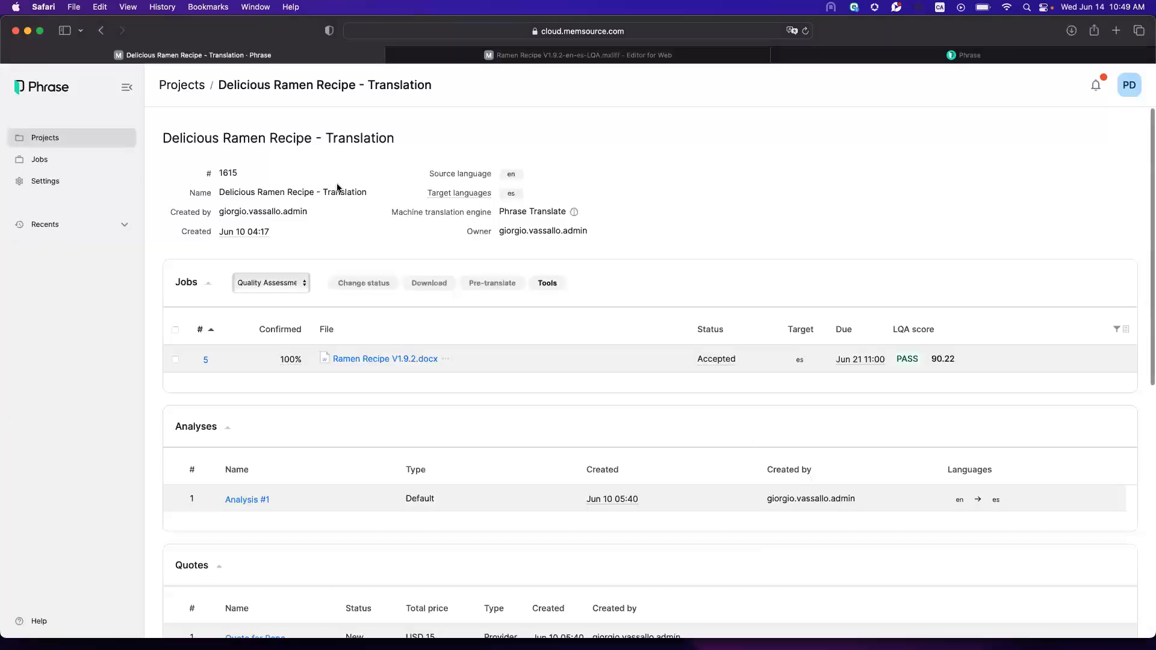
pyautogui.click(44, 227)
pyautogui.click(51, 182)
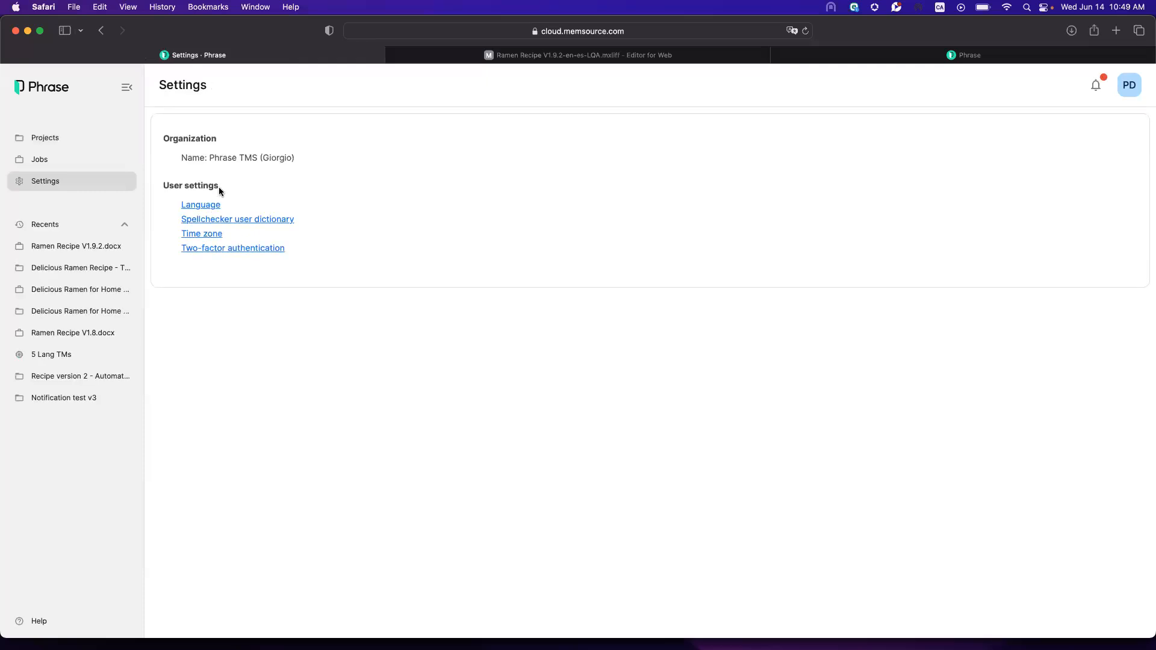
pyautogui.click(212, 205)
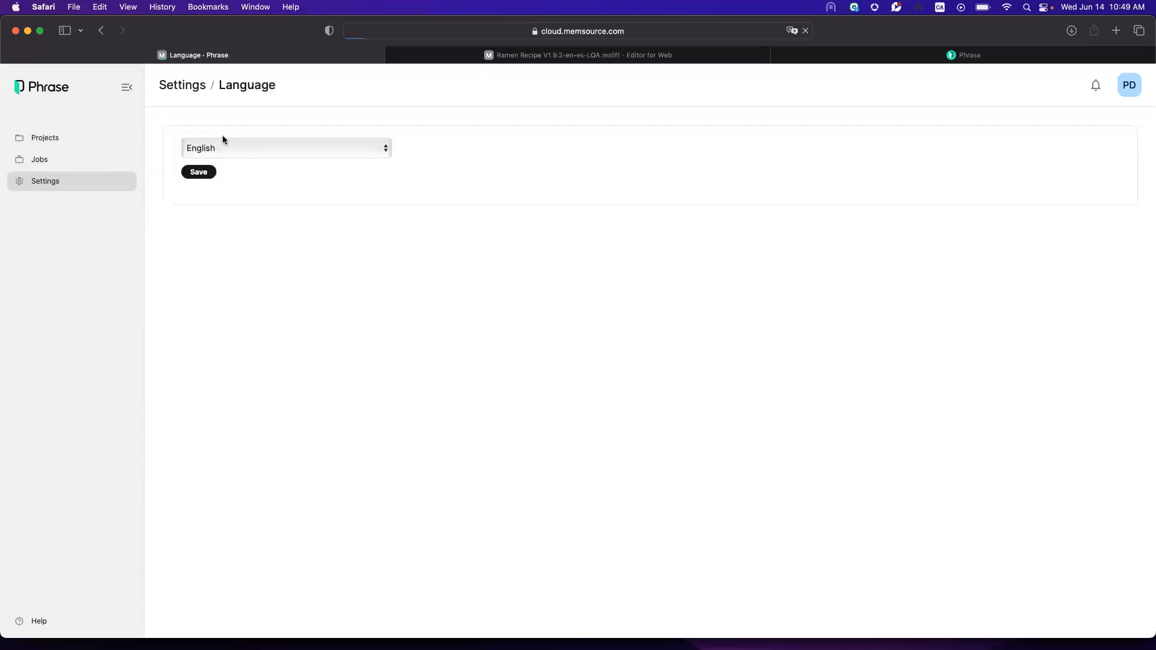
pyautogui.click(237, 145)
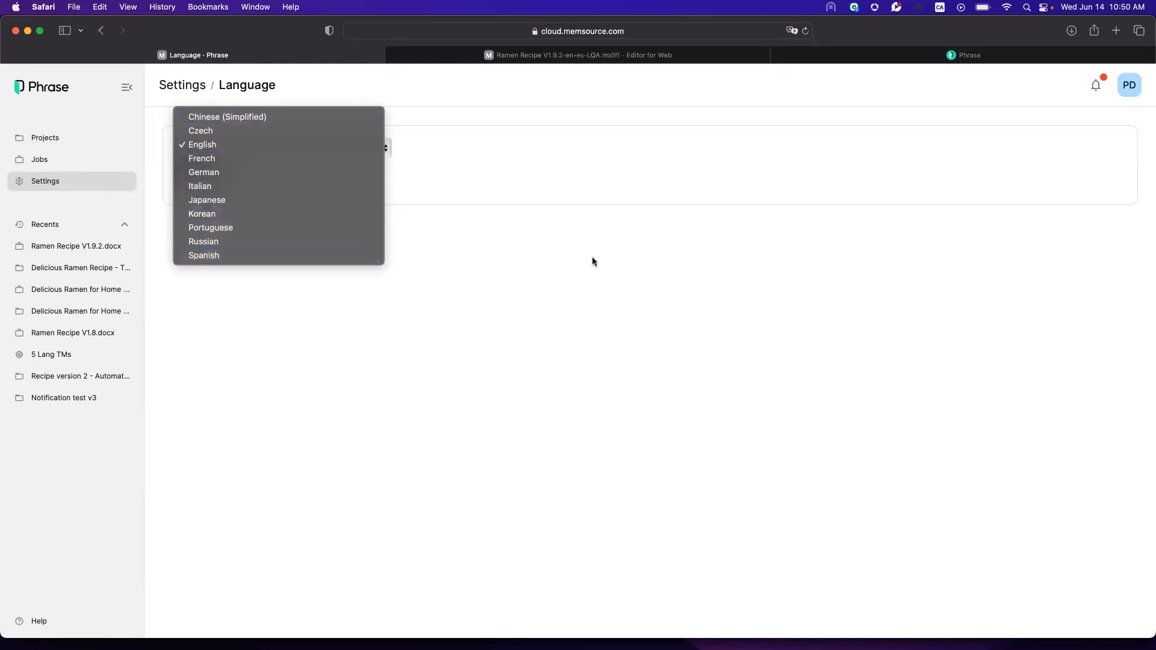
pyautogui.click(497, 246)
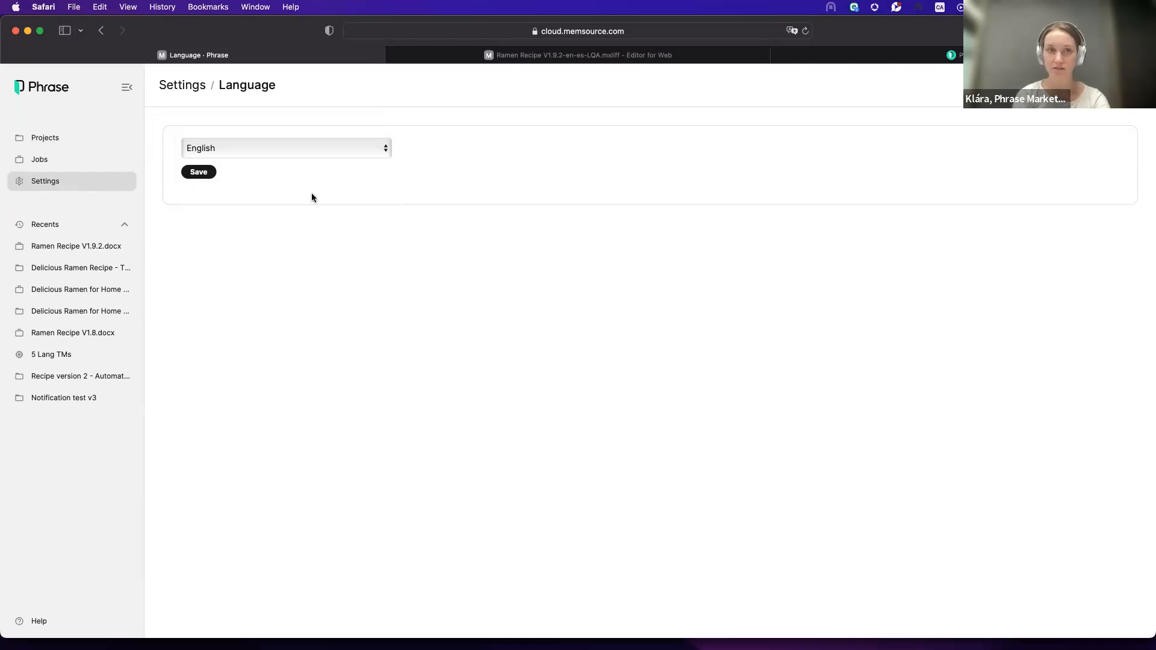
pyautogui.click(56, 139)
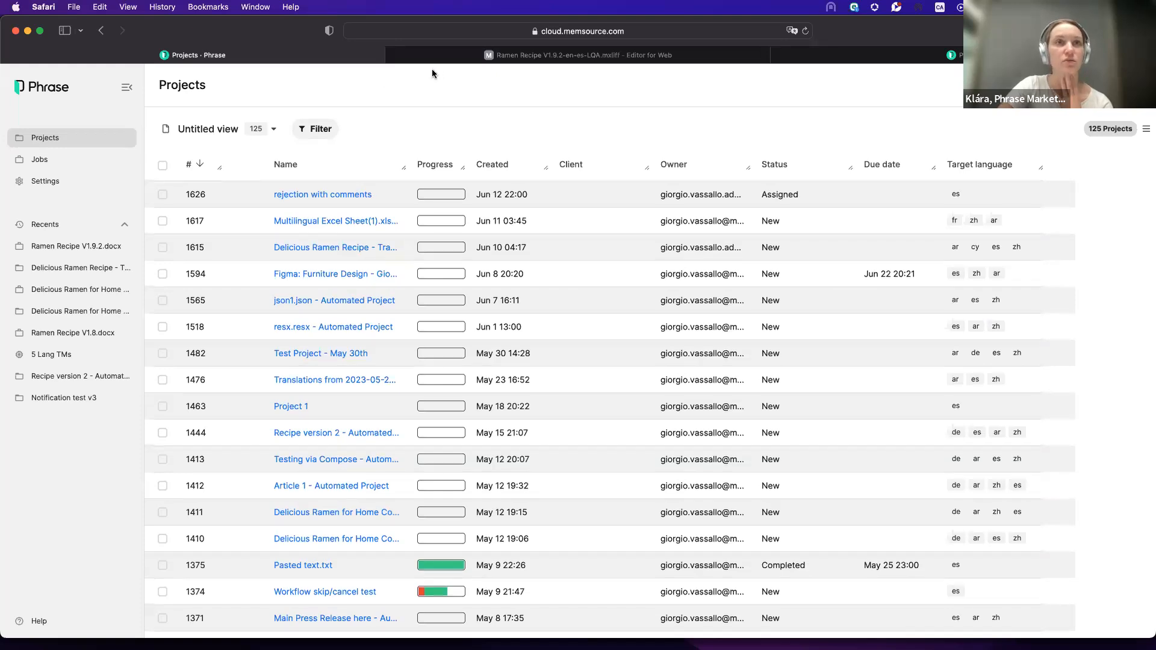
# Return to the Ramen Recipe V1.9.2 LQA job in the editor, run job QA and look over the warnings
pyautogui.hotkey('ctrl', 'Tab')
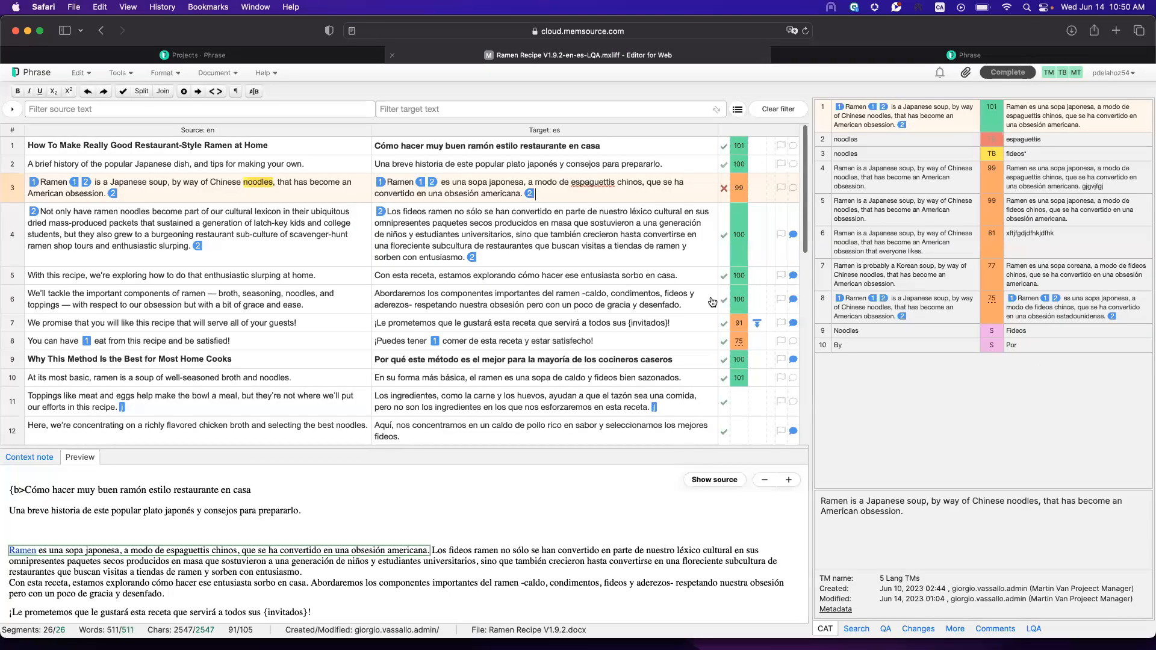
pyautogui.click(886, 628)
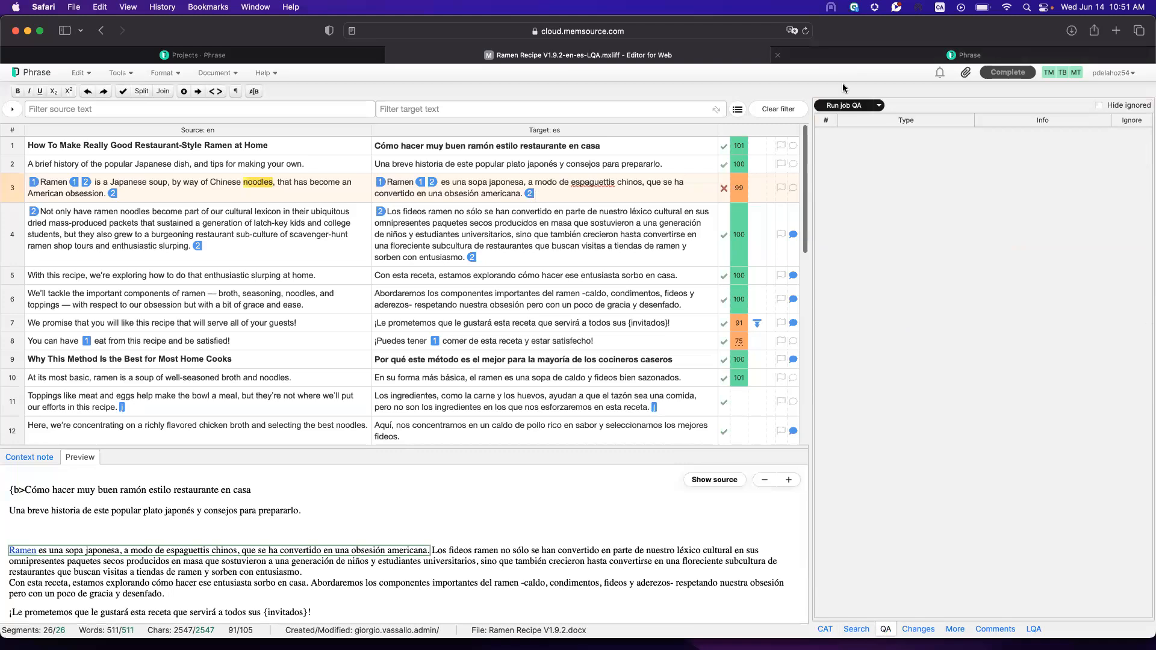
pyautogui.click(839, 108)
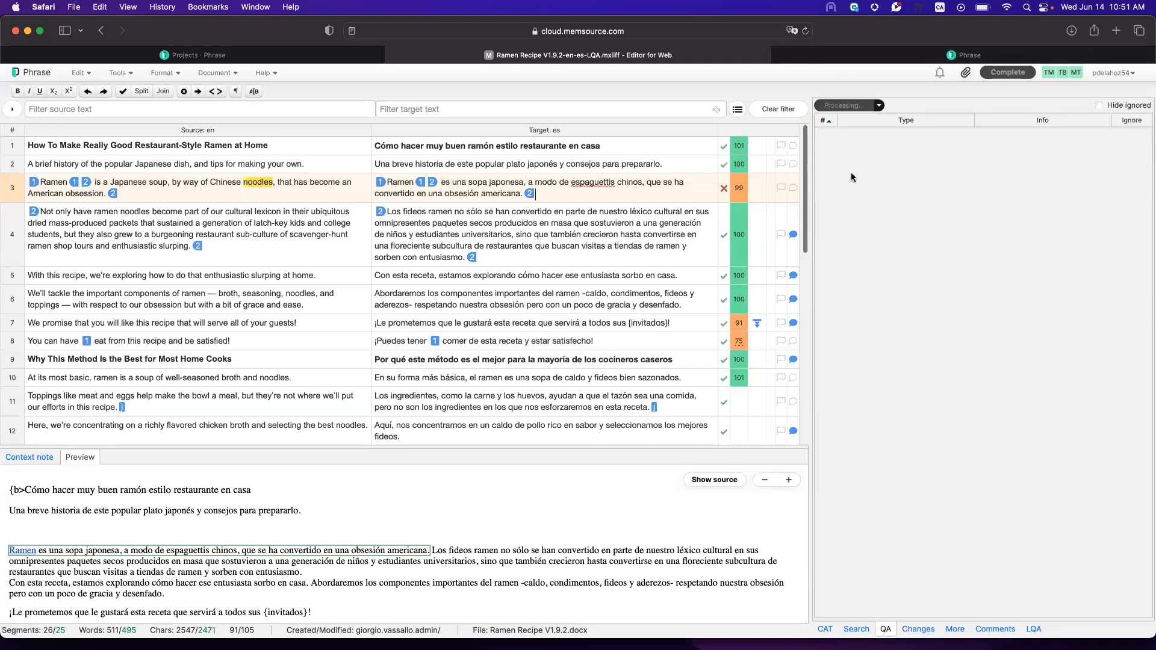
pyautogui.scroll(-2, 1017, 189)
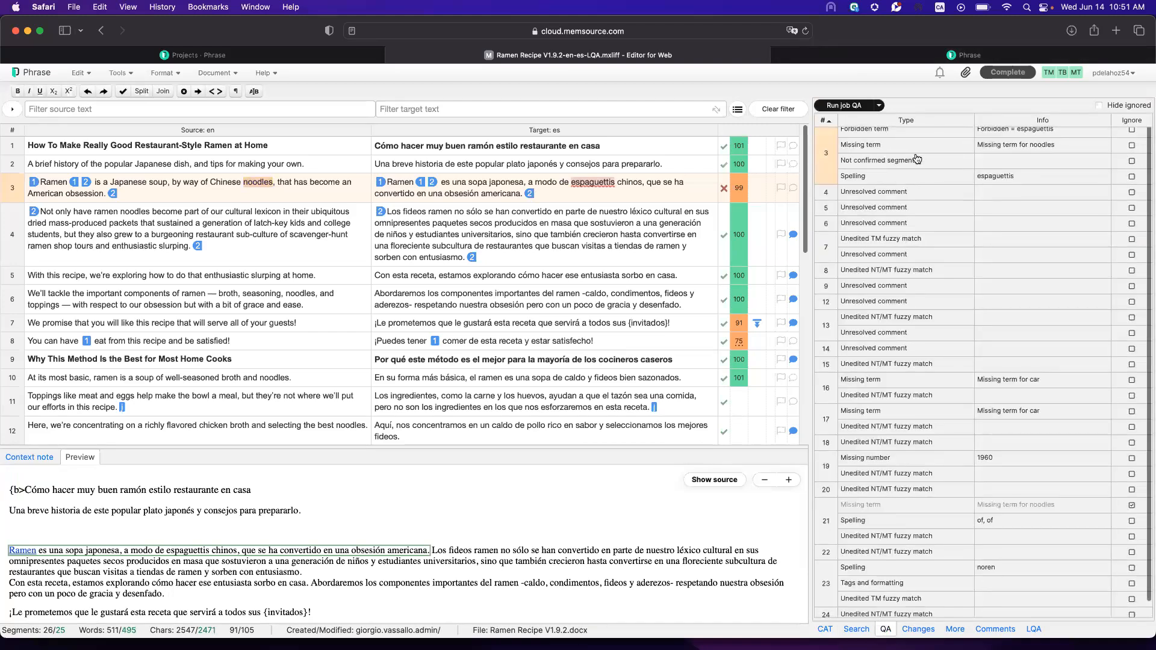
pyautogui.scroll(1, 916, 159)
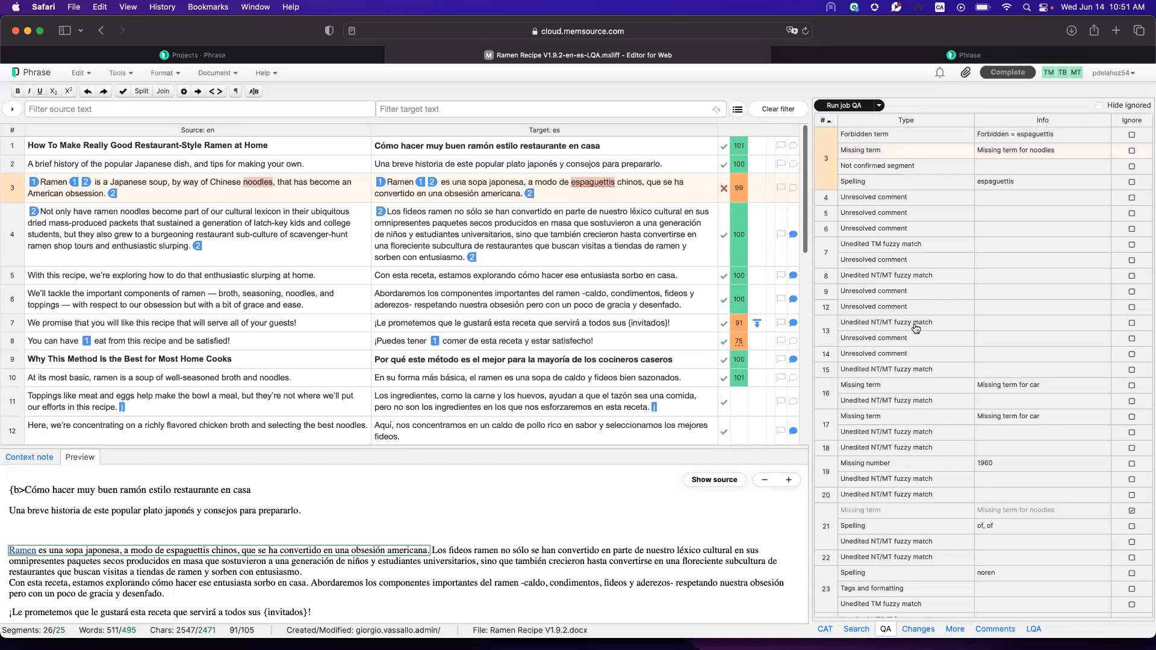
# Ignore in one go the consecutive QA warnings from segment 3's missing term through segment 8's unedited match
pyautogui.click(906, 386)
pyautogui.click(1063, 369)
pyautogui.click(948, 152)
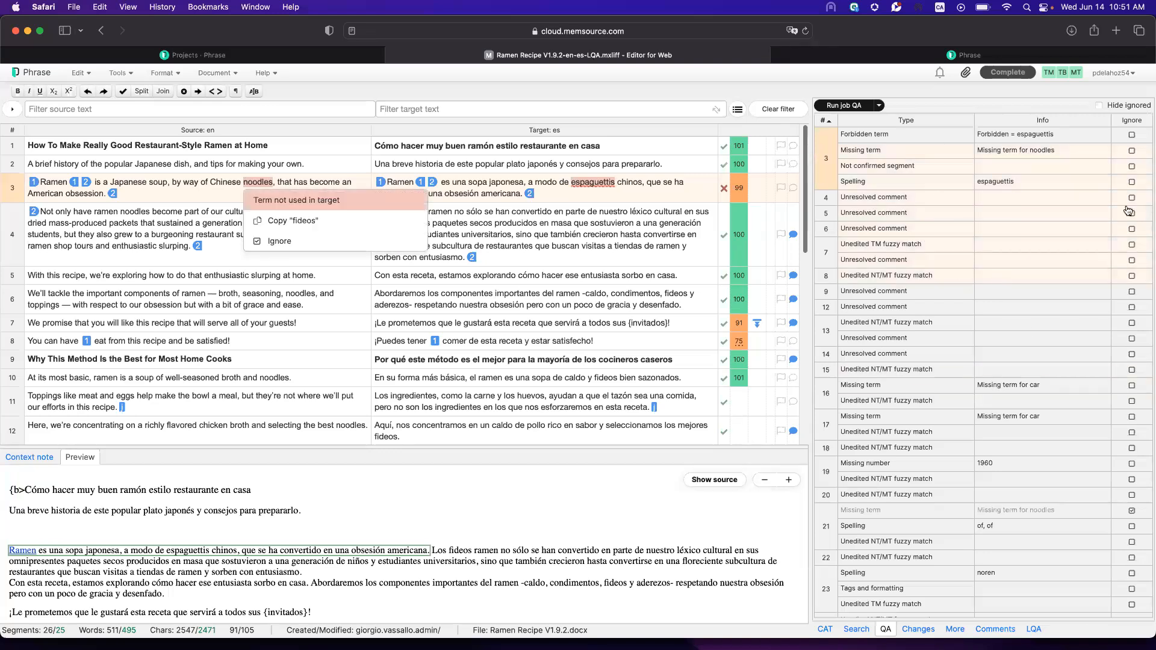
pyautogui.click(1132, 151)
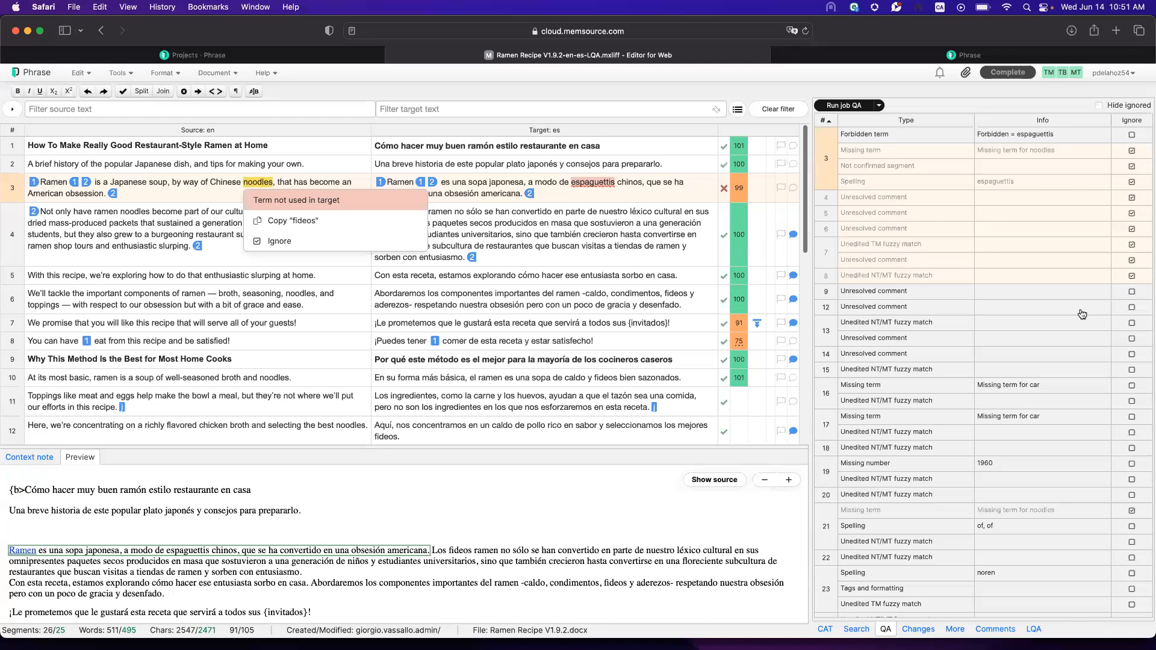
# Ignore together separate QA warnings in segments 13, 15, 17, 19 and 20, and select segment 9's unresolved comment warning
pyautogui.click(1056, 328)
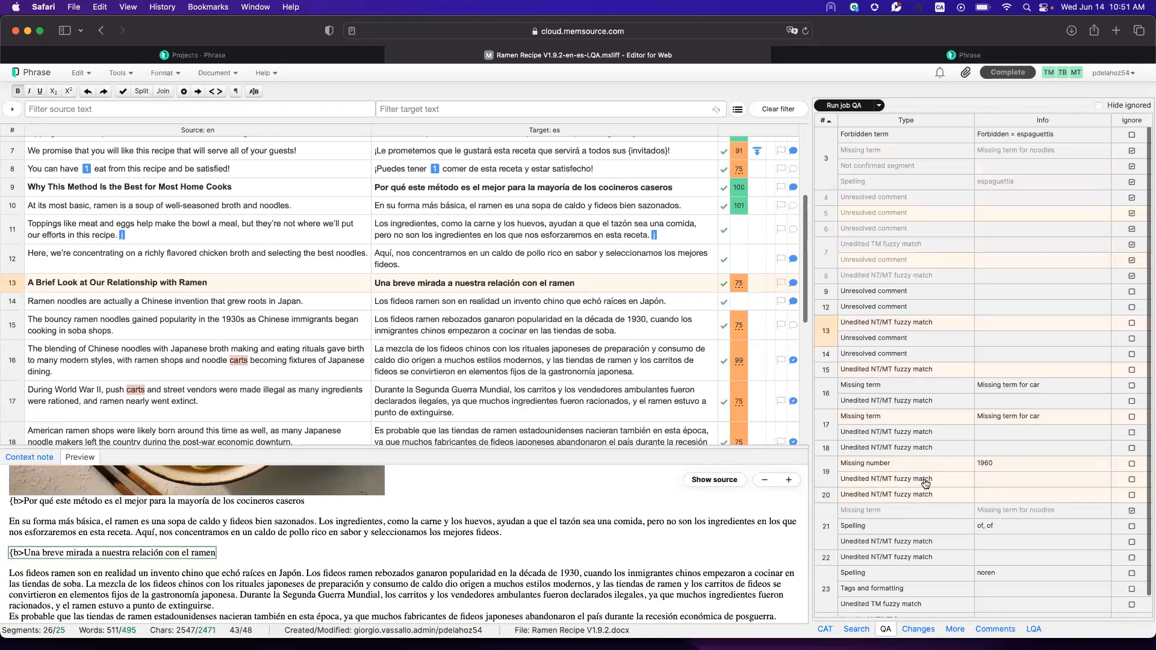
pyautogui.click(1132, 323)
pyautogui.scroll(-1, 1061, 289)
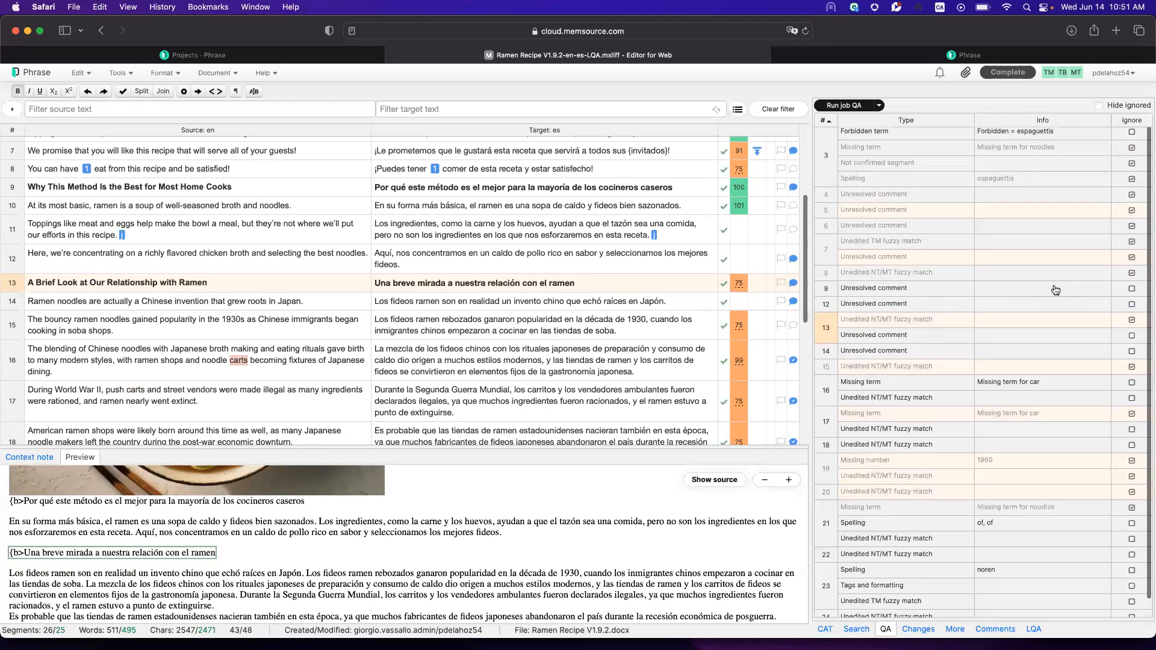
pyautogui.click(1056, 291)
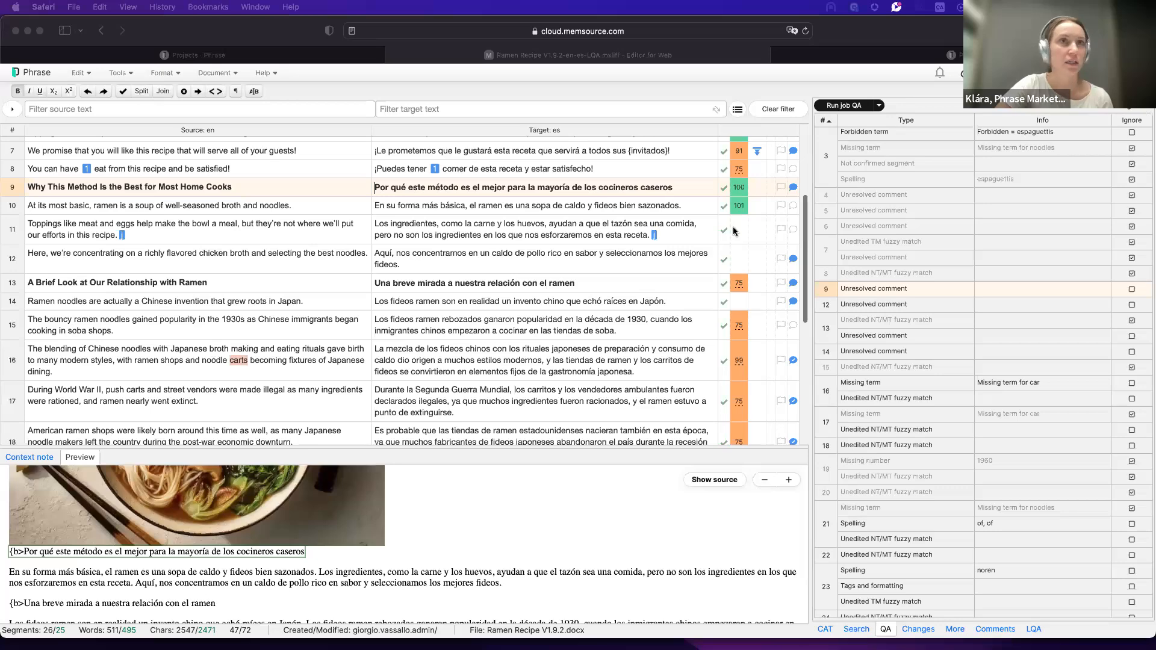
# Go back to the project list and open the Delicious Ramen Recipe - Translation project
pyautogui.click(253, 55)
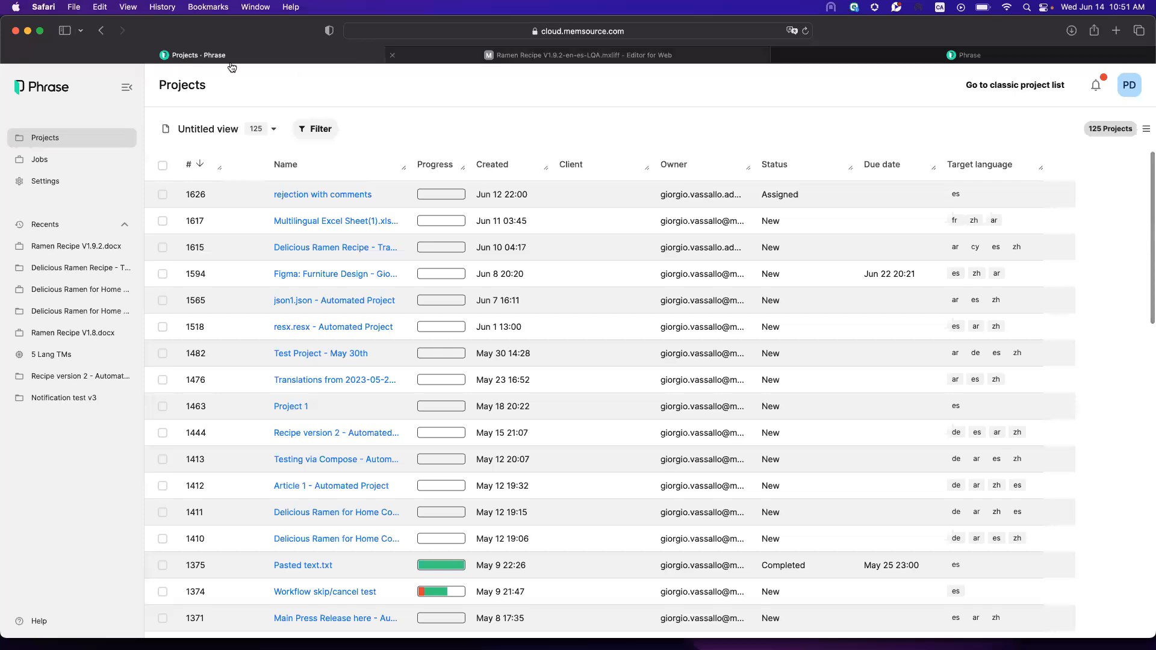
pyautogui.click(101, 30)
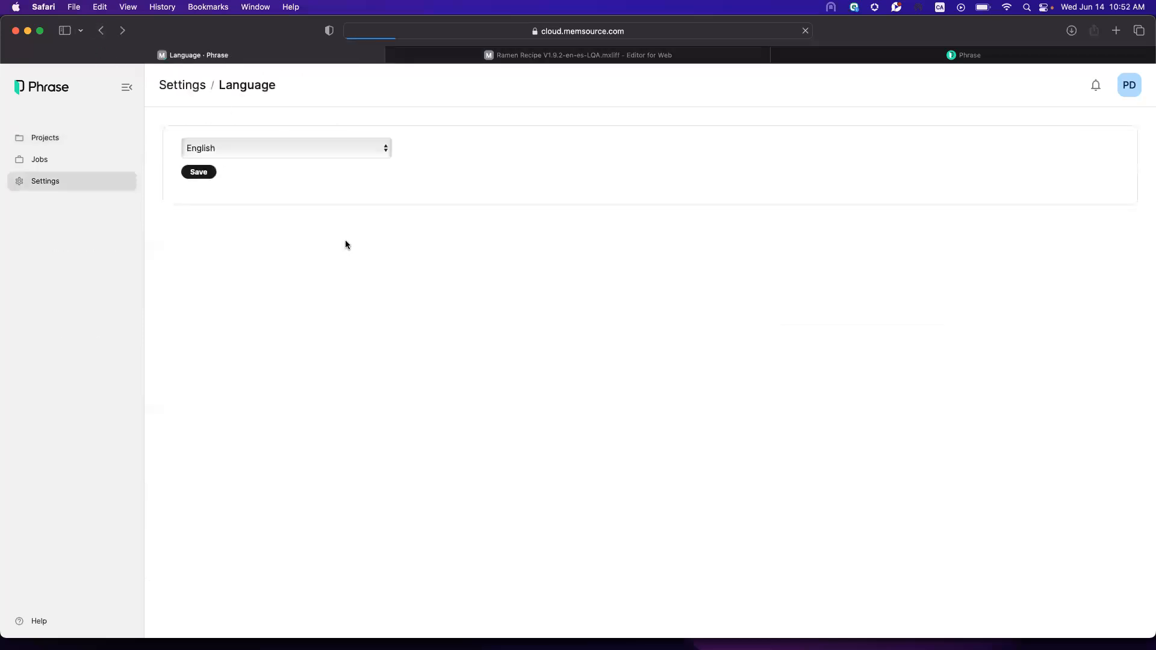
pyautogui.click(36, 135)
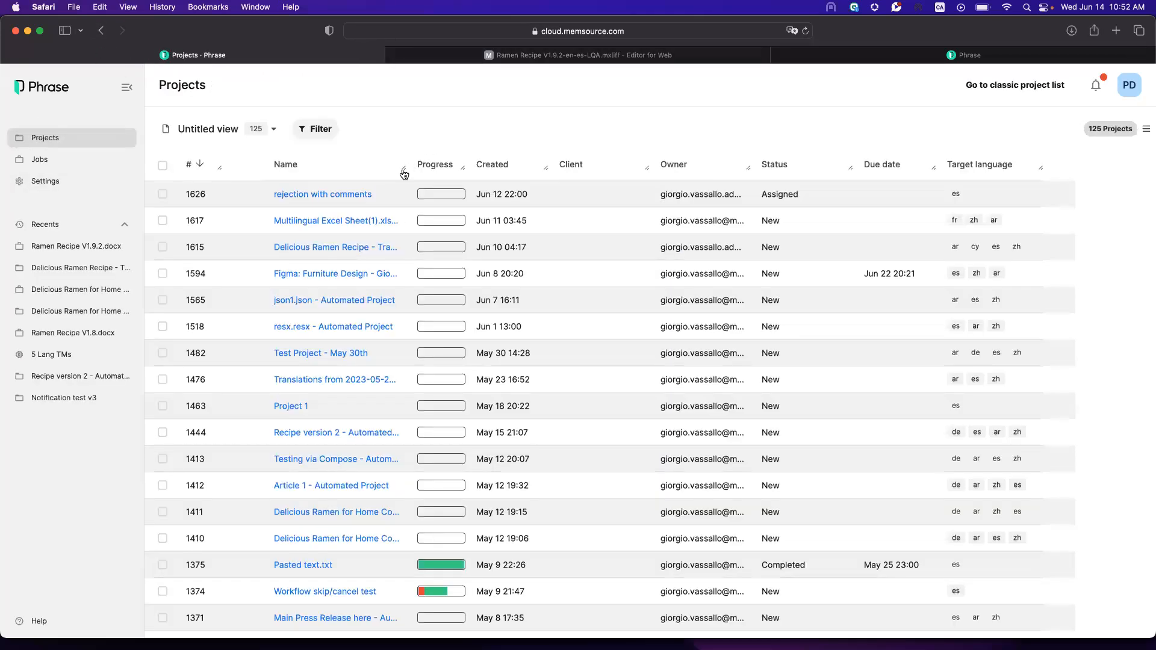
pyautogui.click(101, 31)
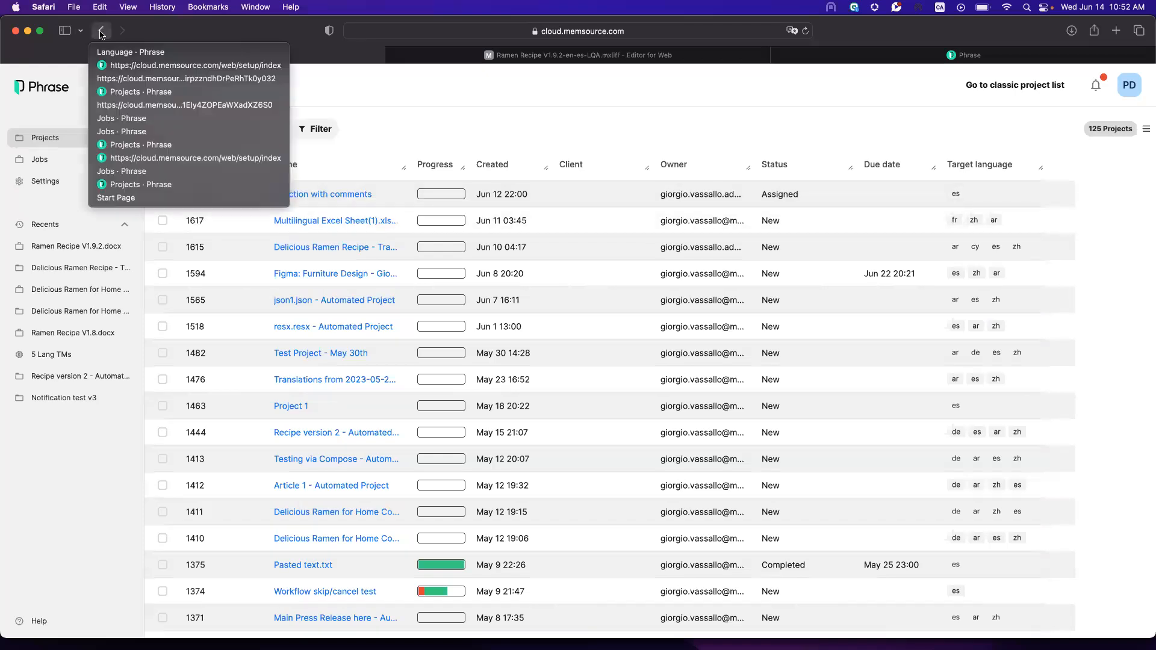
pyautogui.click(140, 79)
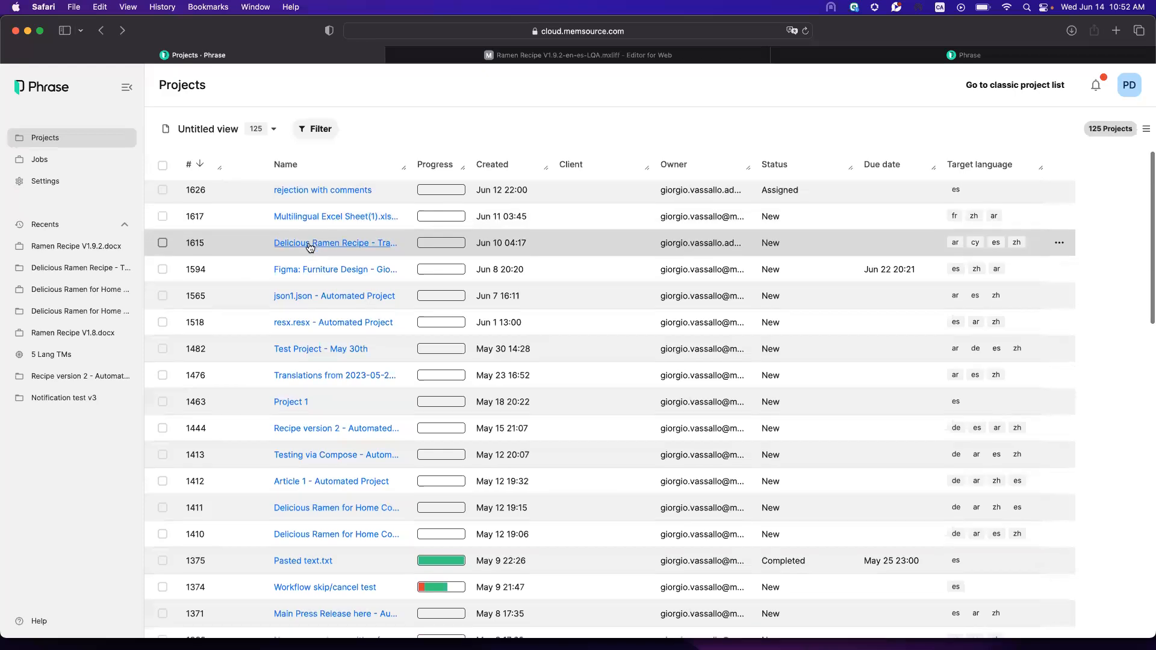
pyautogui.click(308, 244)
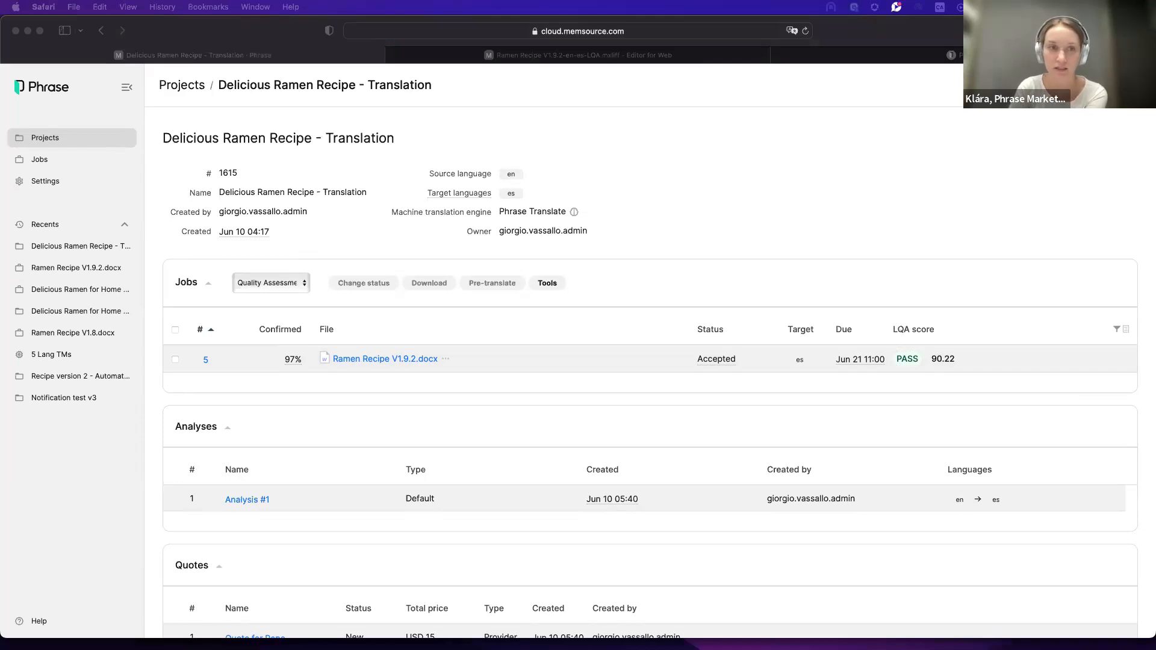
pyautogui.click(862, 214)
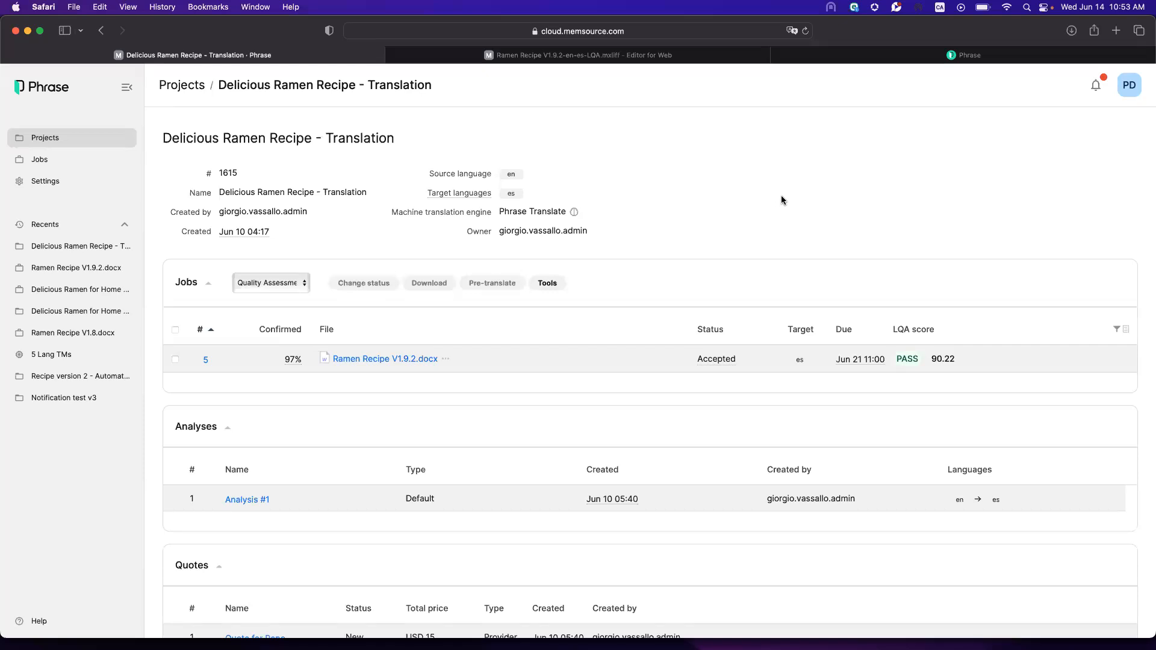
# Minimize Safari to work in Firefox's project manager account, and open the Basic LQA profile in the language quality assessment settings
pyautogui.click(28, 31)
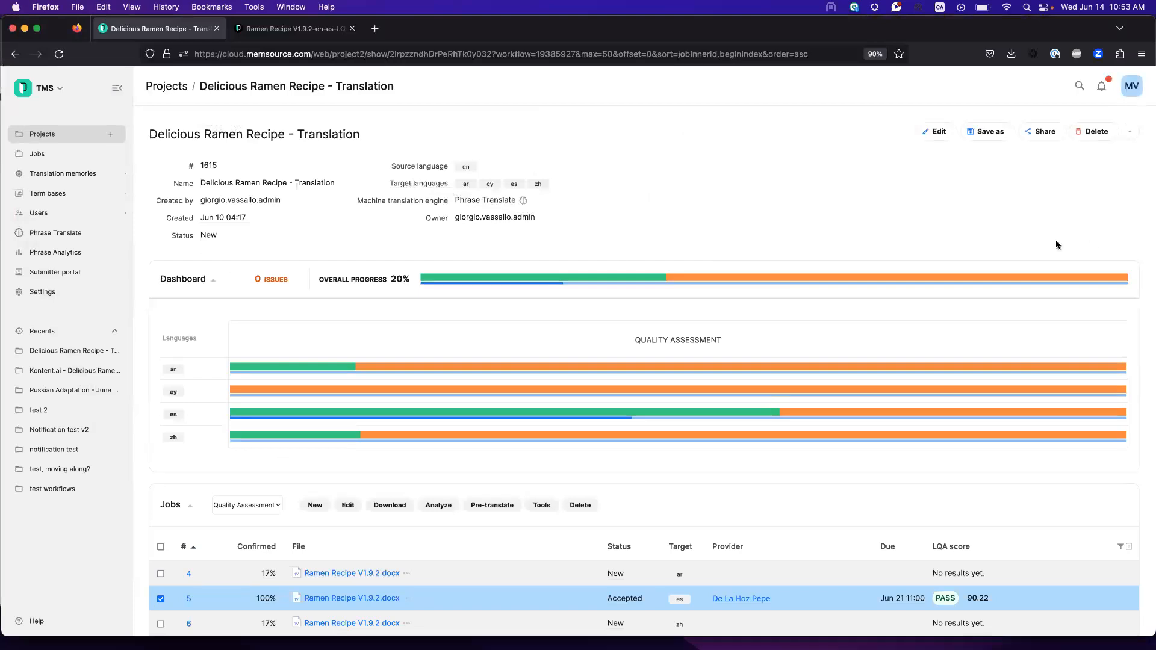
pyautogui.click(43, 292)
pyautogui.scroll(-7, 551, 333)
pyautogui.scroll(-1, 551, 335)
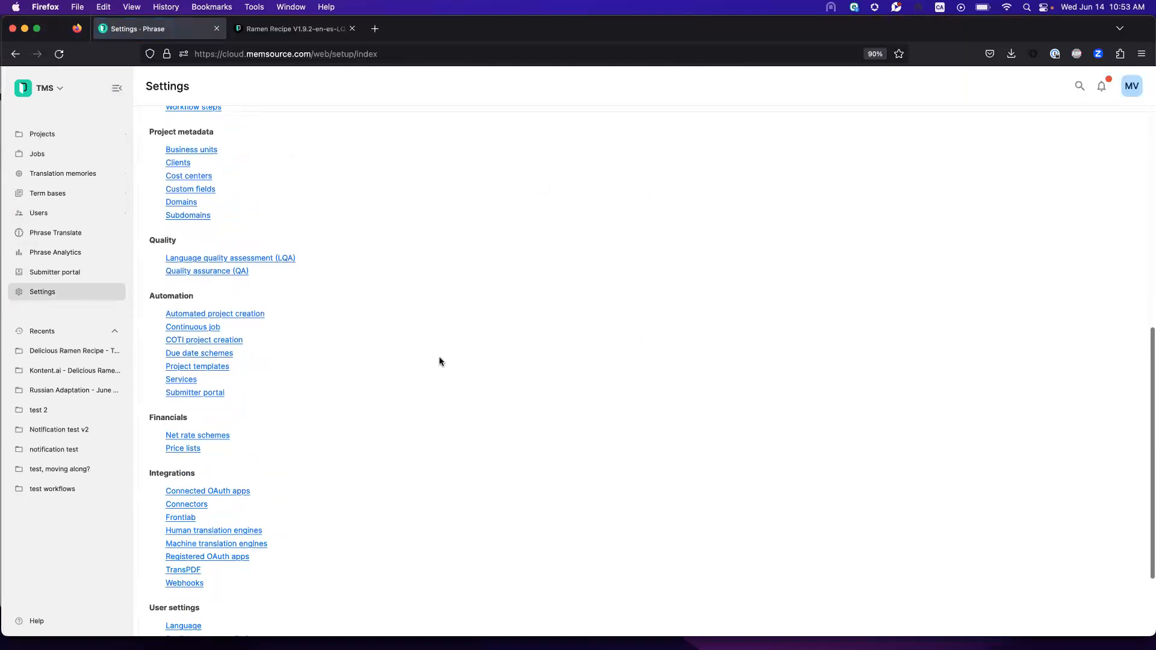
pyautogui.click(276, 239)
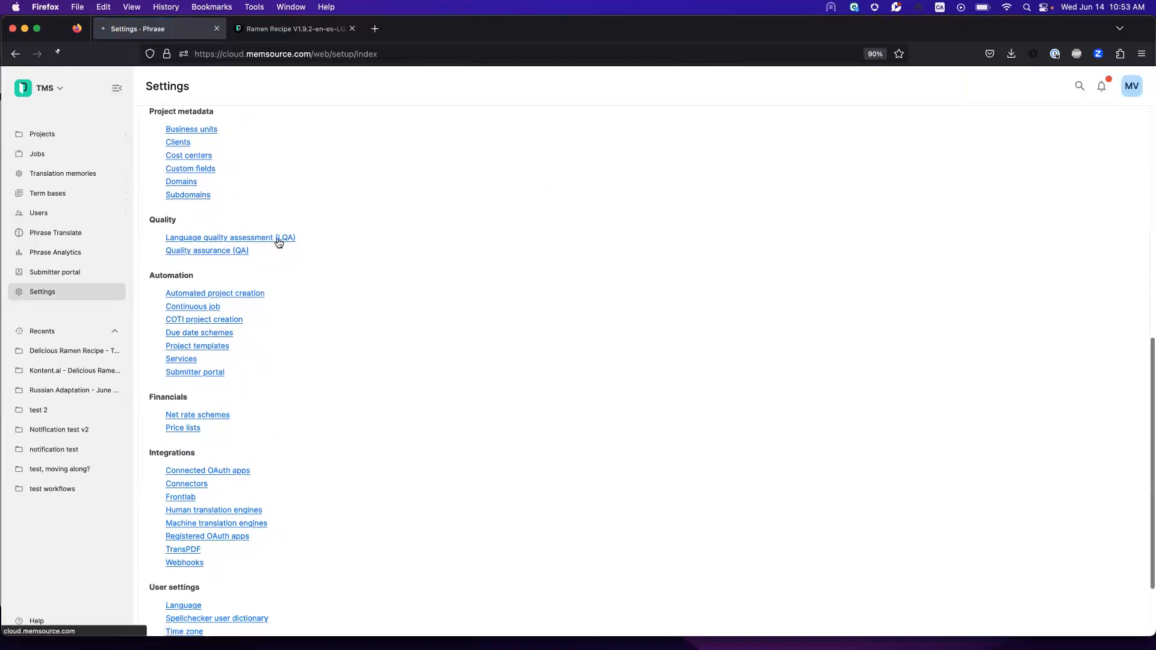
pyautogui.click(208, 327)
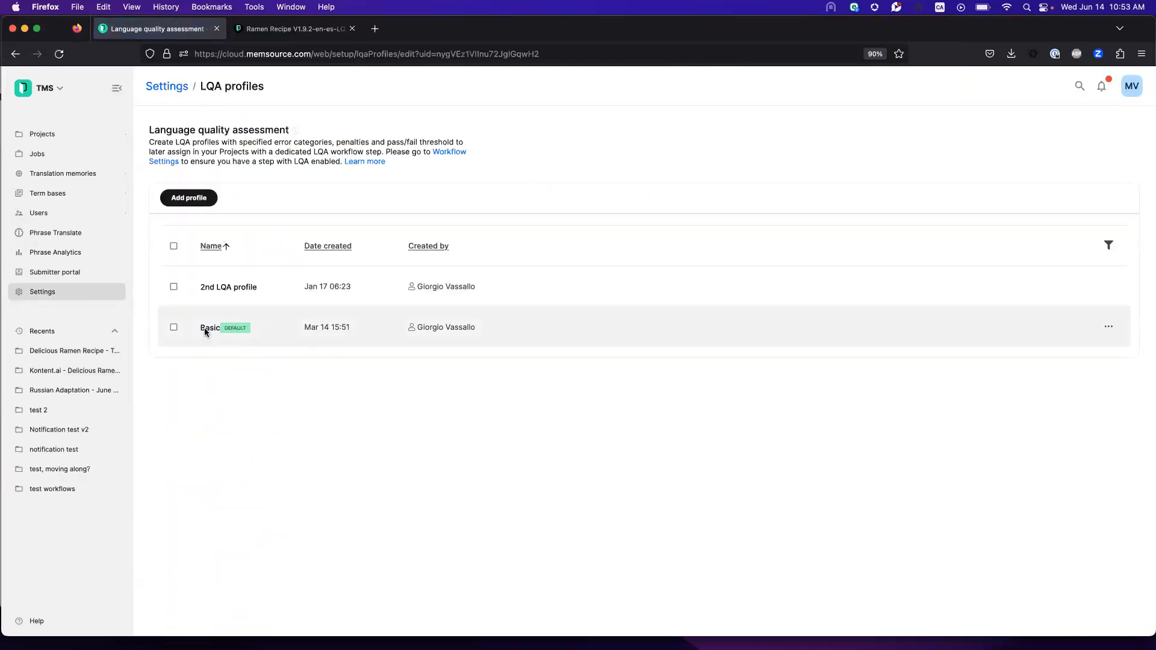
# Look over the Basic profile's error categories and set the Mistranslation weight under Accuracy to 1.0
pyautogui.scroll(-4, 377, 292)
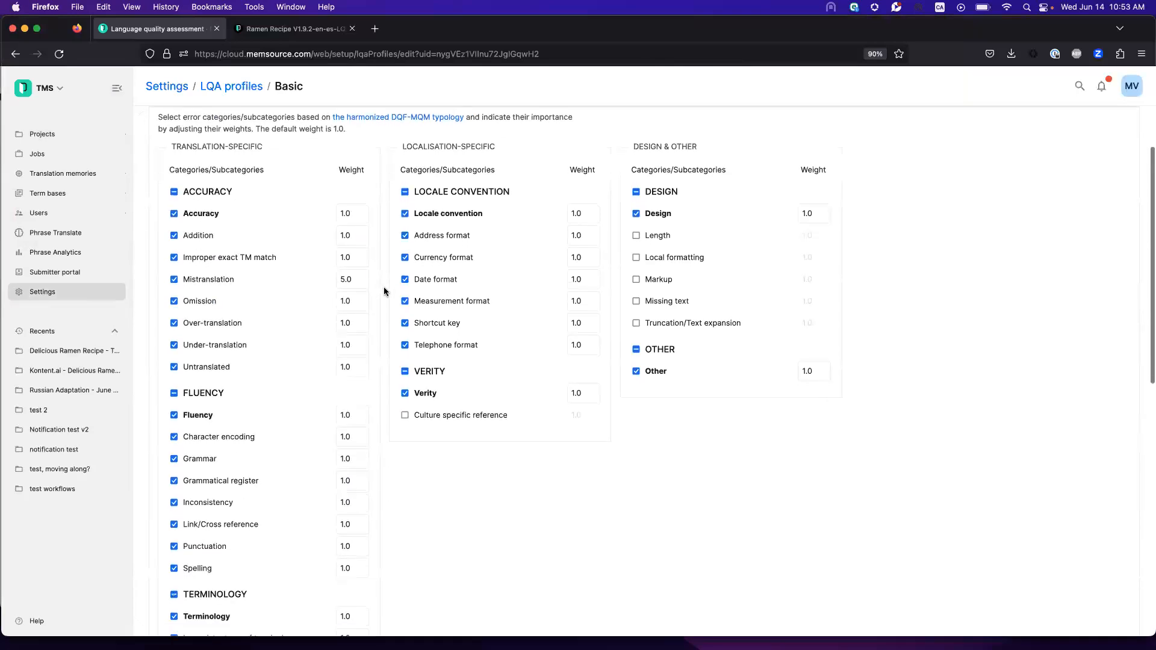
pyautogui.scroll(-1, 385, 292)
pyautogui.scroll(1, 385, 292)
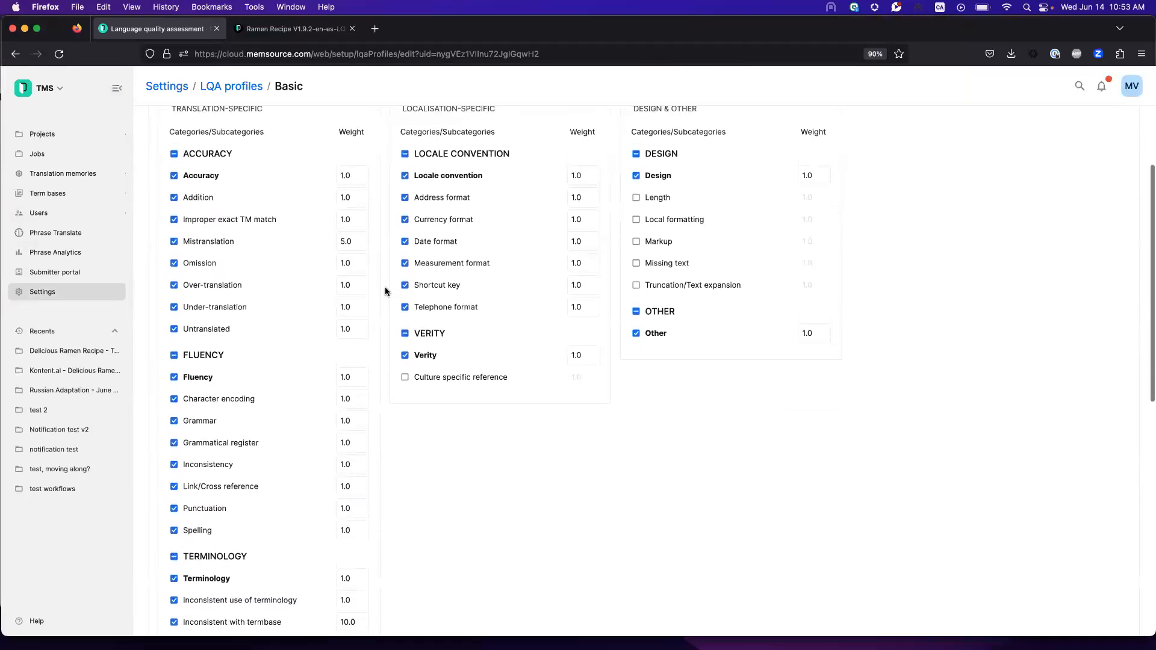
pyautogui.scroll(-1, 343, 242)
pyautogui.click(348, 236)
pyautogui.click(343, 237)
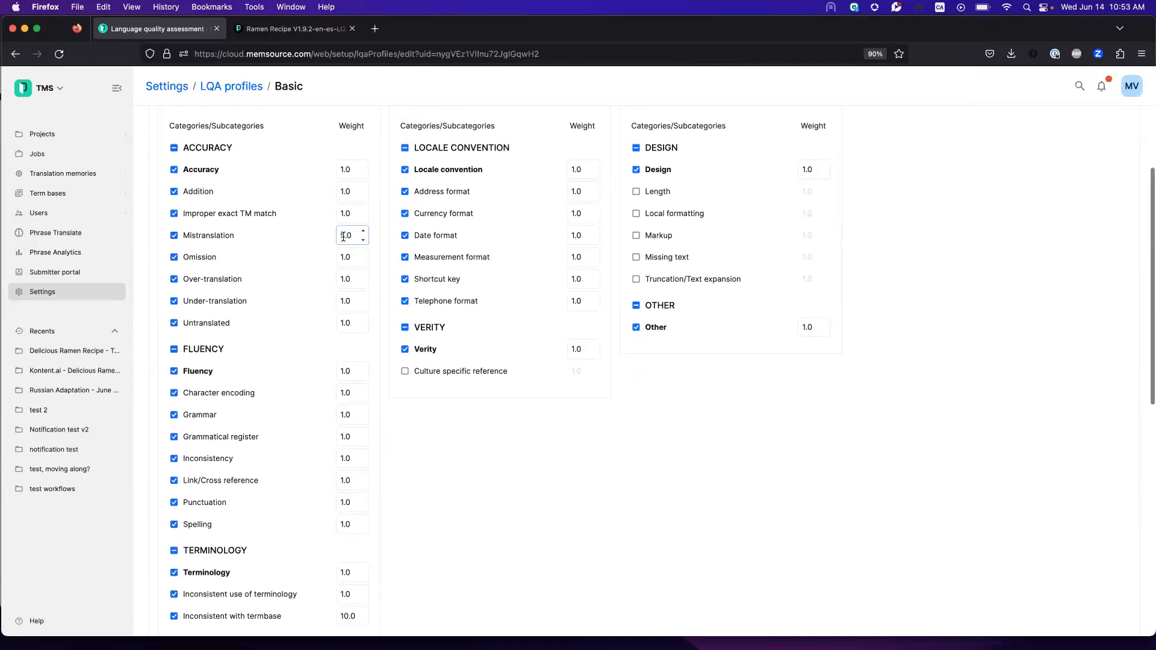
pyautogui.scroll(-1, 343, 236)
pyautogui.scroll(1, 343, 235)
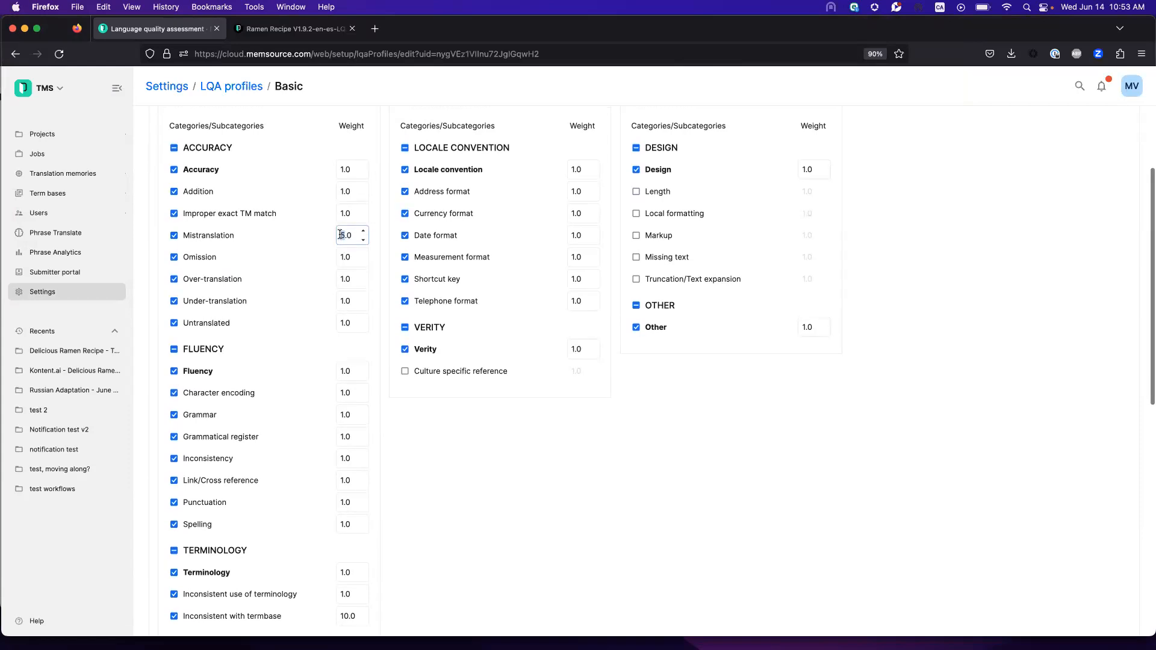
pyautogui.click(508, 470)
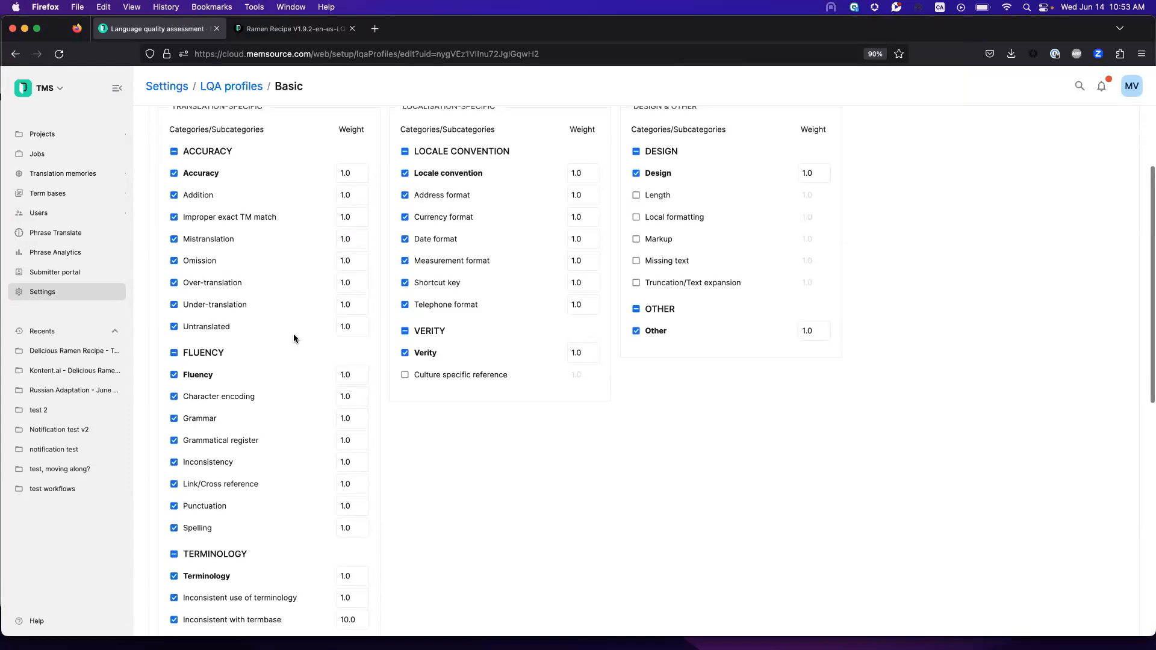
# Set the Omission weight under Accuracy to 10.0
pyautogui.click(345, 262)
pyautogui.scroll(1, 367, 274)
pyautogui.write('0')
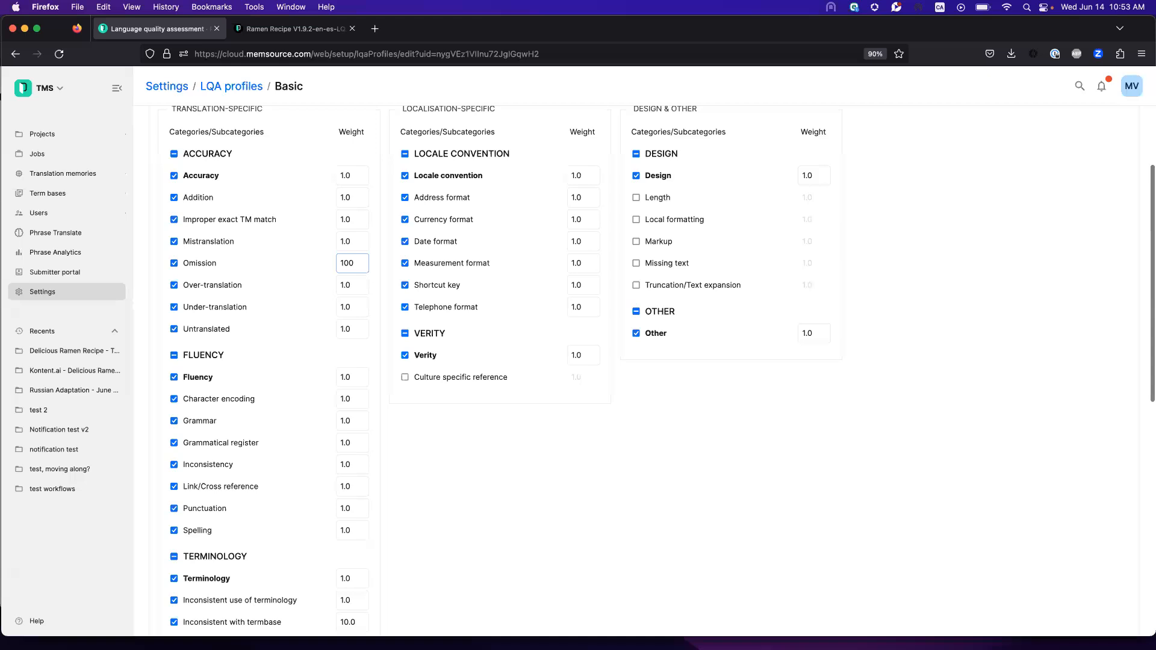
pyautogui.click(508, 459)
pyautogui.scroll(1, 508, 459)
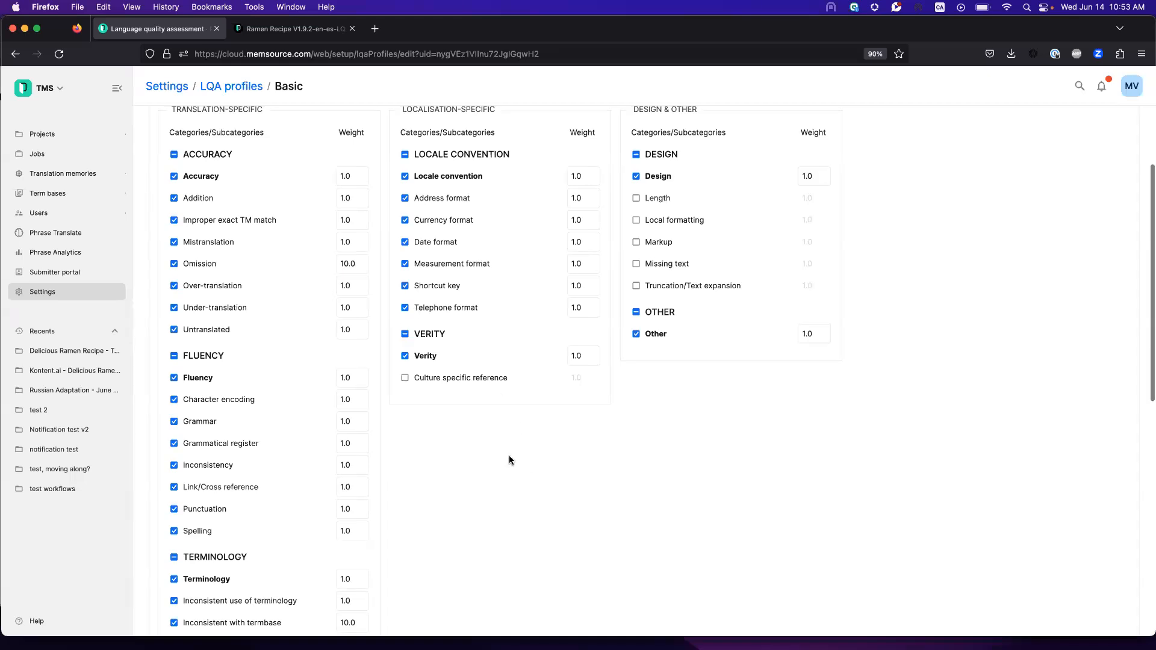
pyautogui.scroll(1, 508, 461)
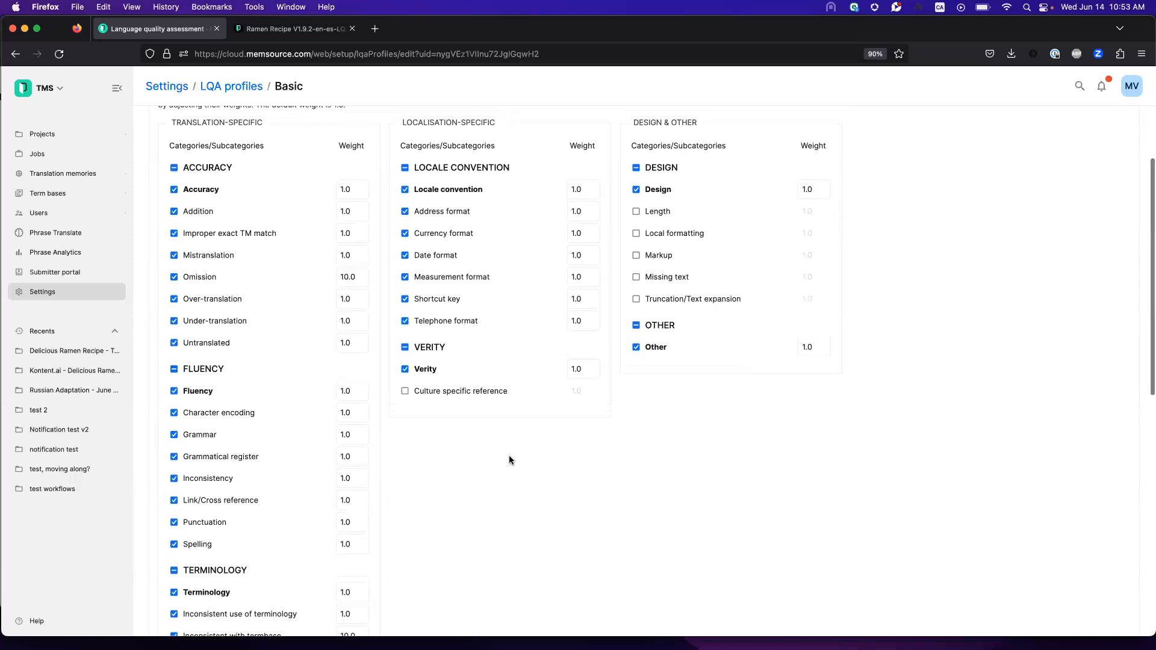
# Switch the Improper exact TM match category under Accuracy off and back on
pyautogui.click(174, 234)
pyautogui.click(174, 236)
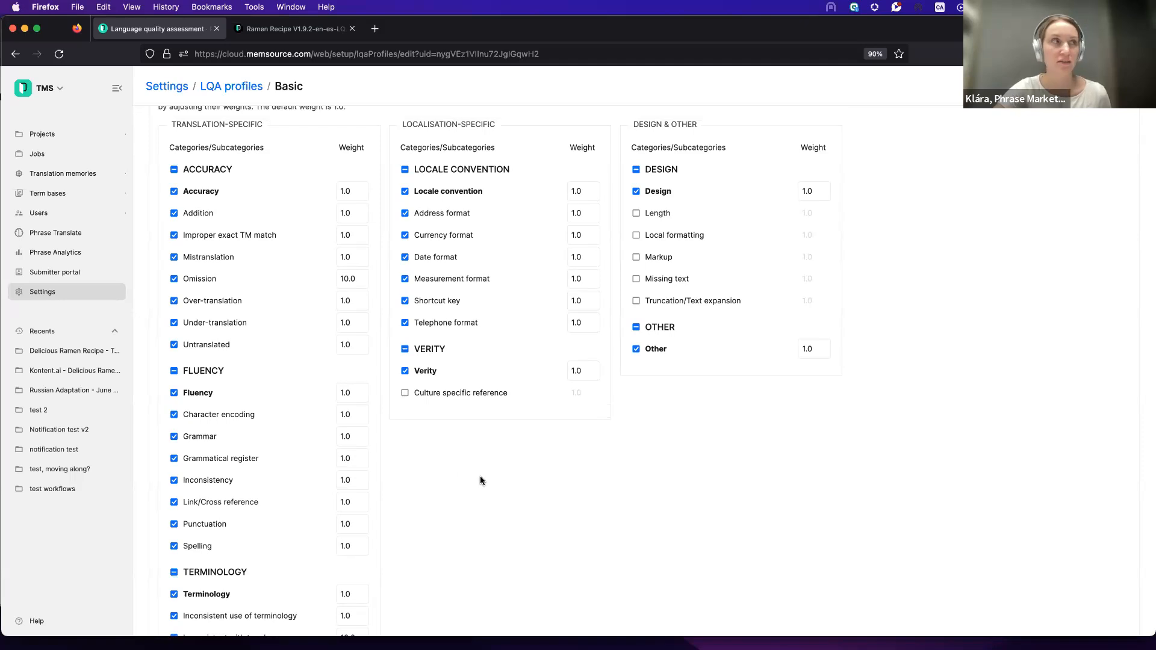
pyautogui.scroll(1, 480, 480)
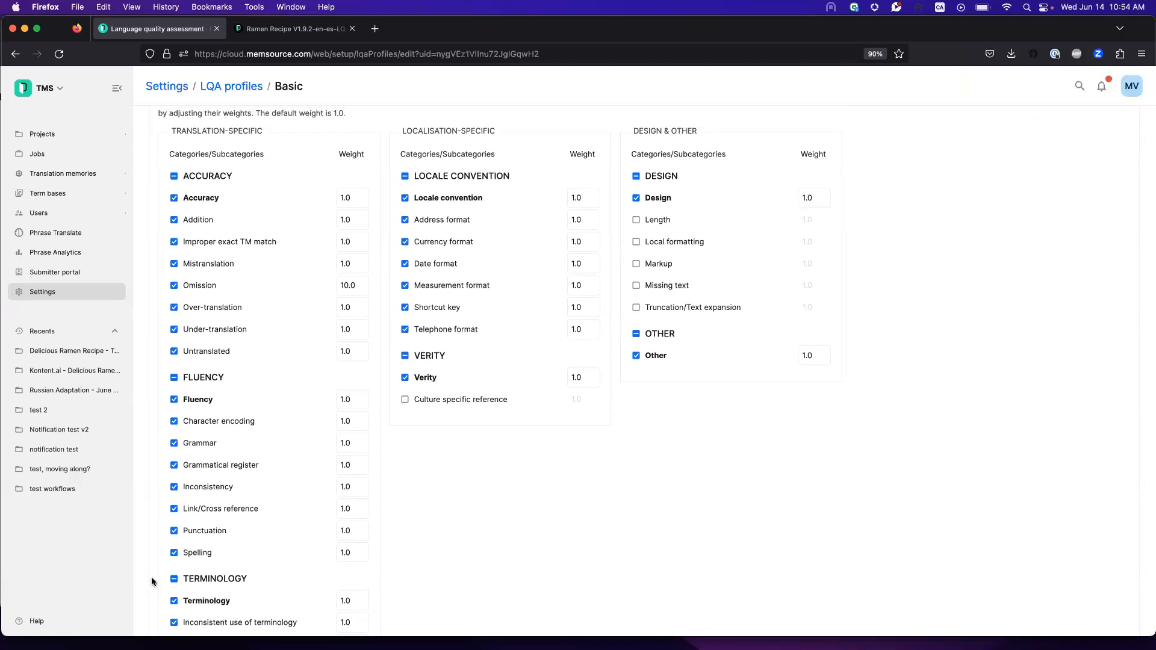
# Search the support help for "file format" and open the Supported File Formats (TMS) article
pyautogui.click(33, 620)
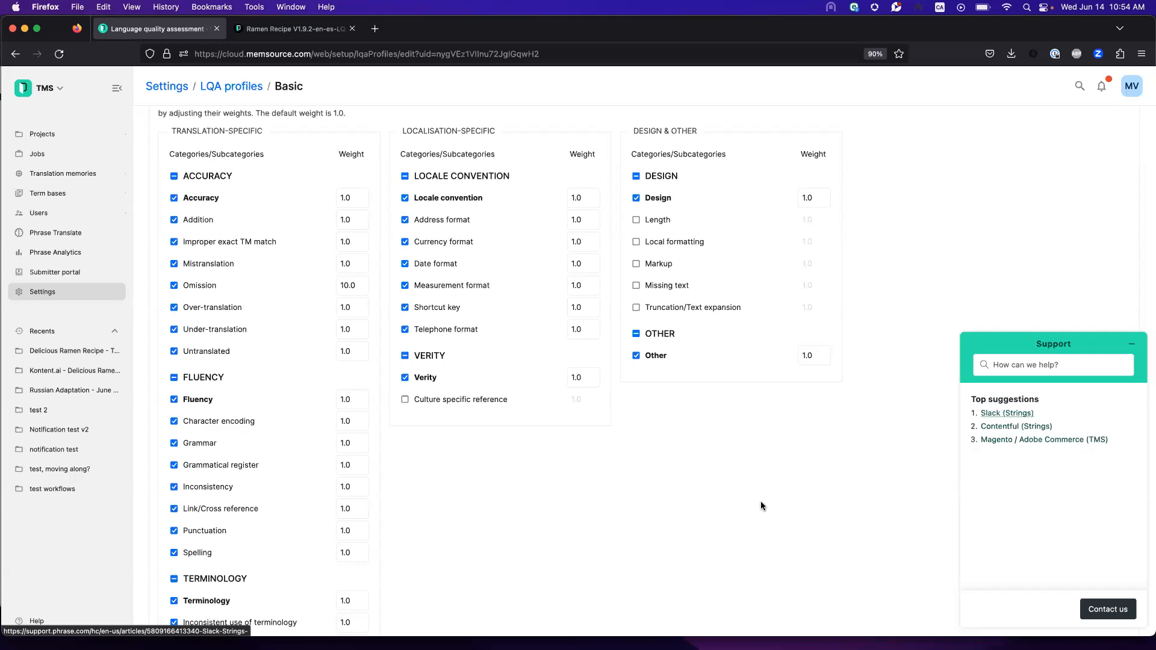
pyautogui.click(1041, 365)
pyautogui.write('file format')
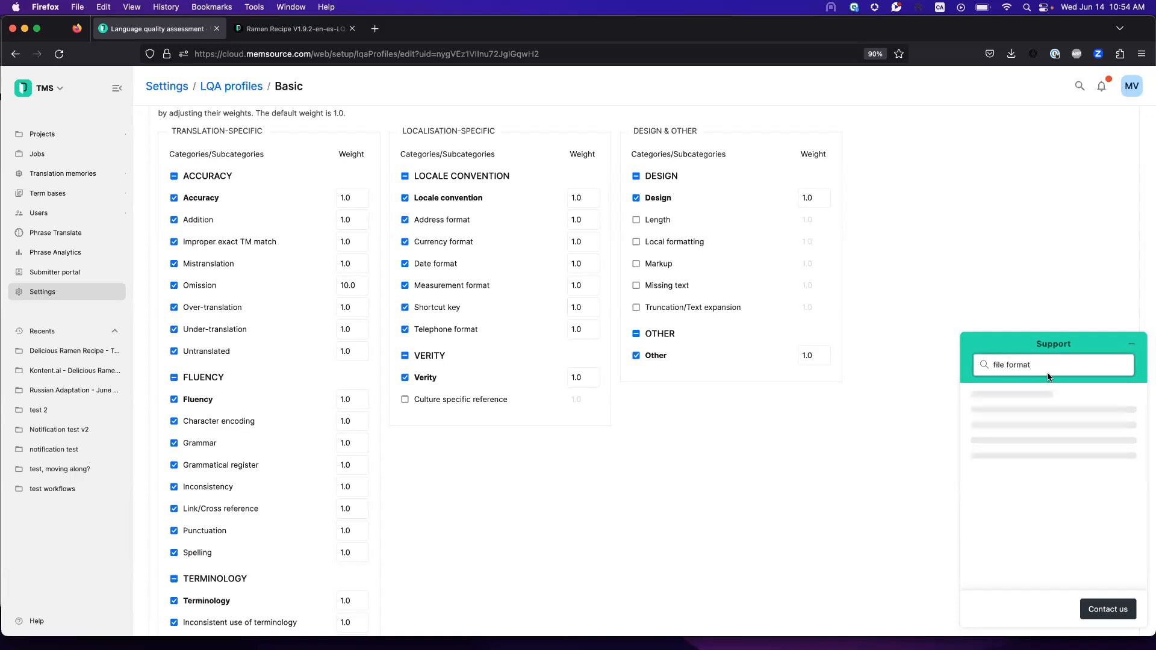
pyautogui.click(1034, 413)
# Read through the supported file formats list down to the note on custom file types
pyautogui.scroll(-2, 1078, 475)
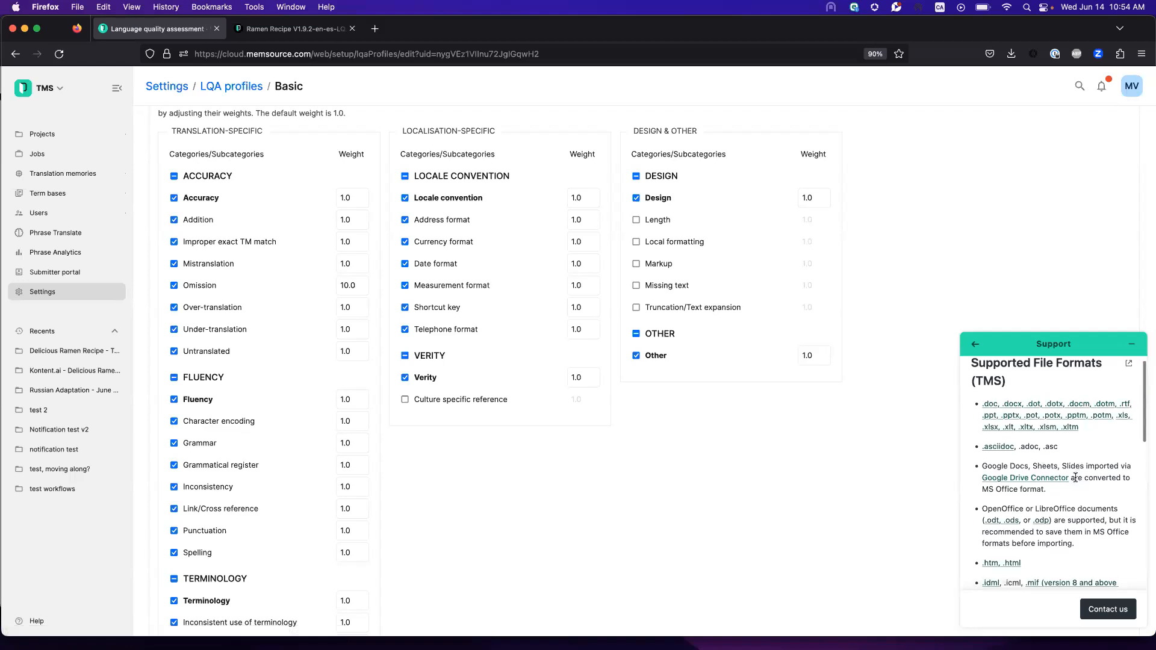
pyautogui.scroll(-1, 1077, 475)
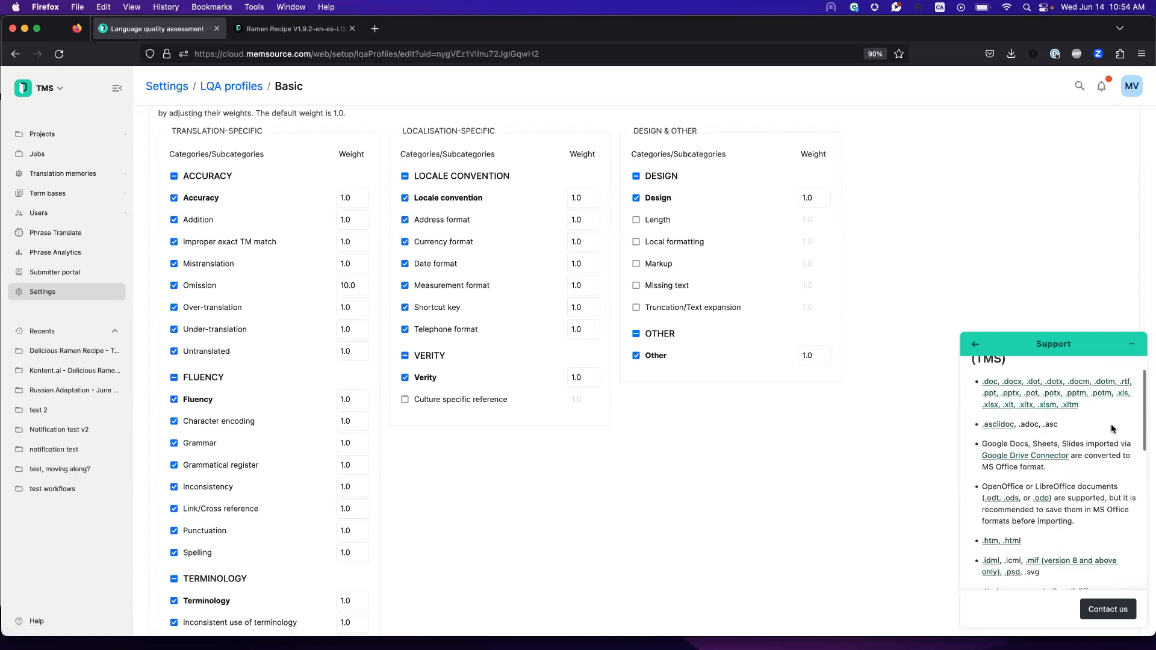
pyautogui.scroll(-4, 1077, 429)
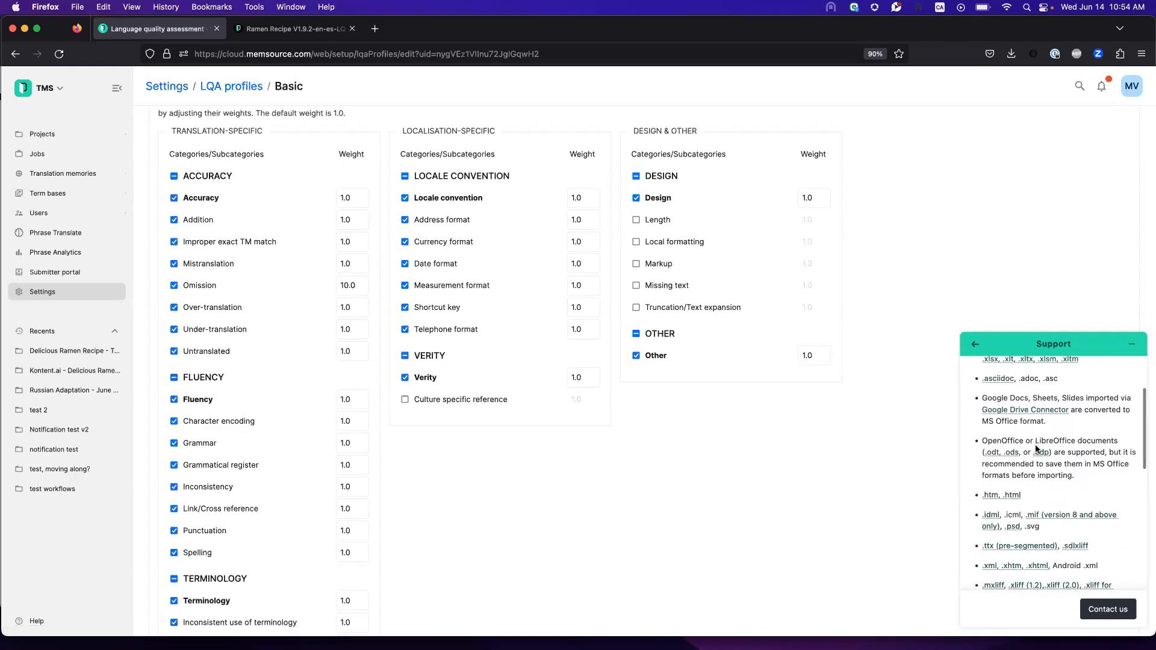
pyautogui.scroll(-2, 1027, 430)
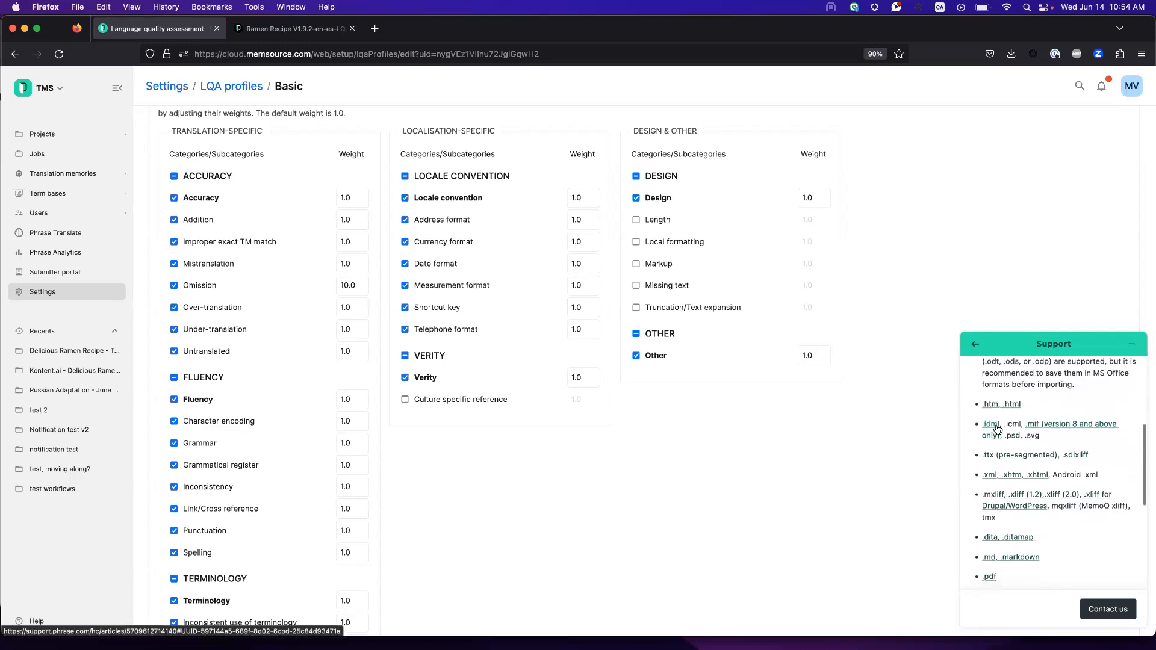
pyautogui.scroll(-4, 1006, 416)
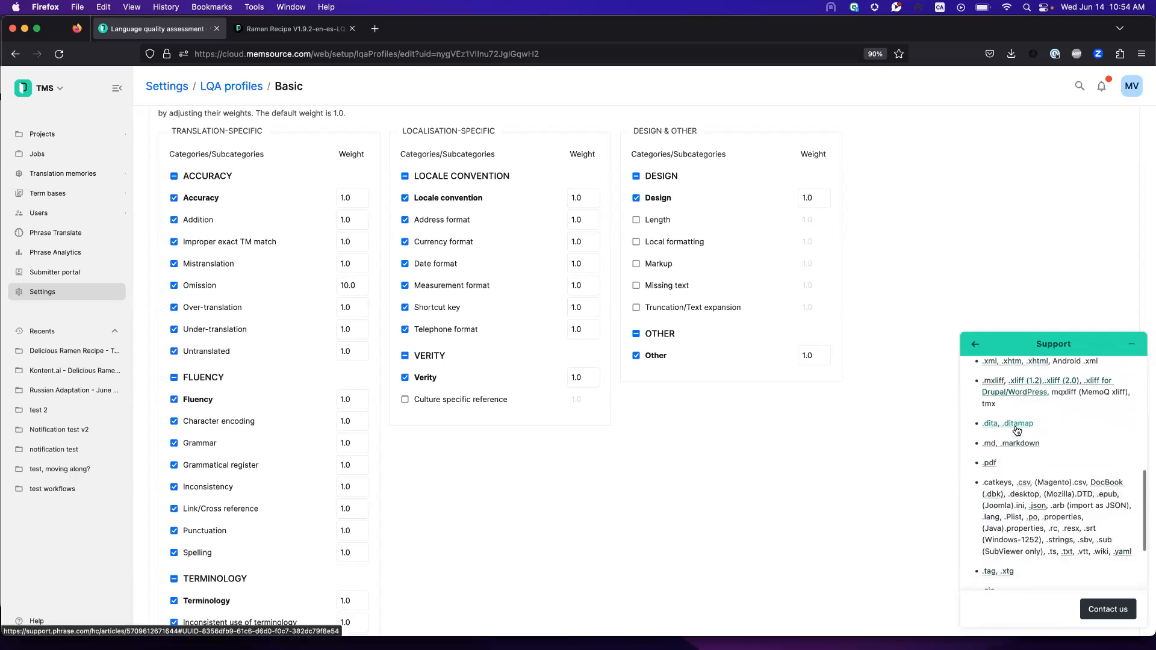
pyautogui.scroll(-2, 1075, 446)
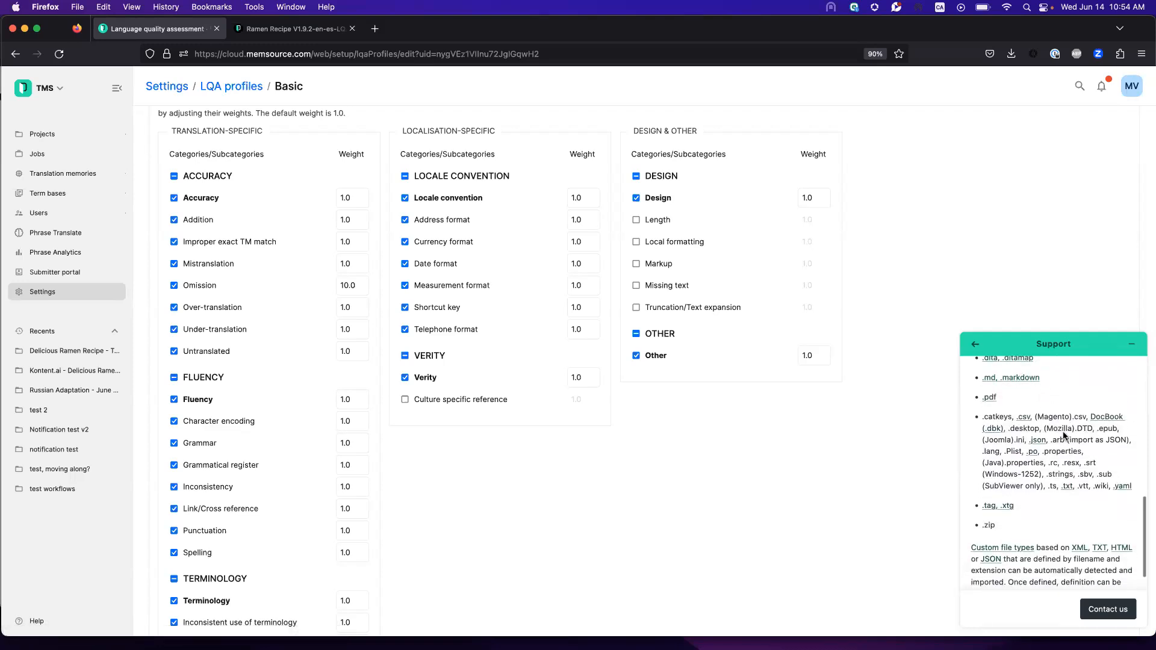
pyautogui.scroll(-1, 1079, 430)
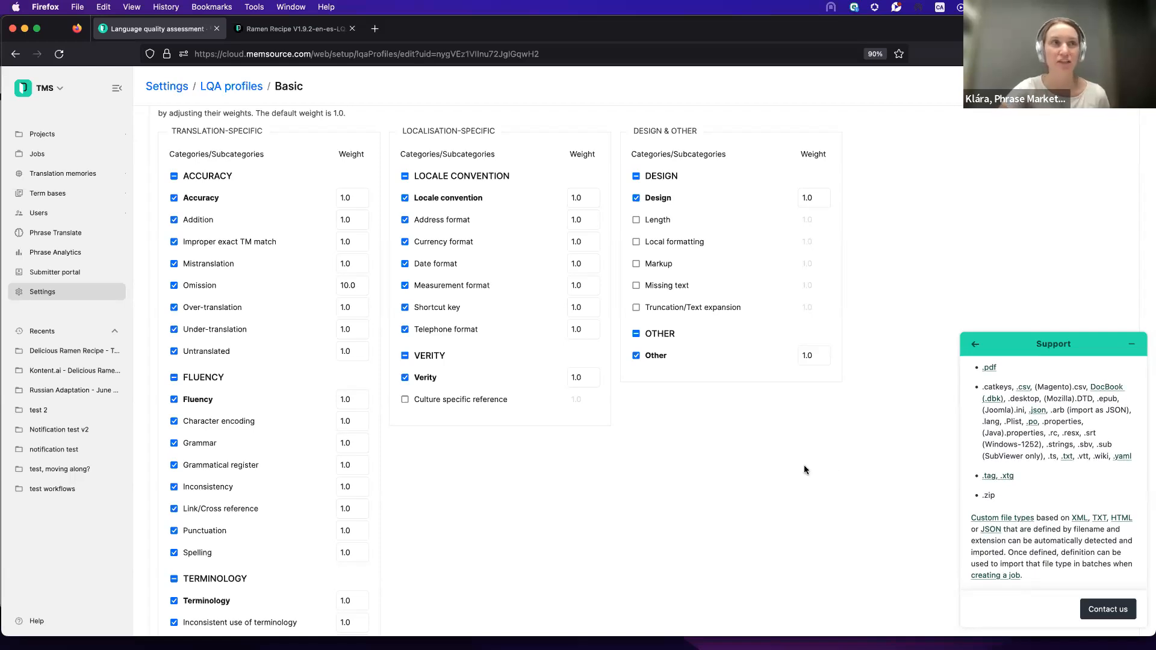
# Minimize Firefox to return to the linguist account in Safari, and open the Ramen Recipe V1.9.2.docx job from the jobs list
pyautogui.click(25, 29)
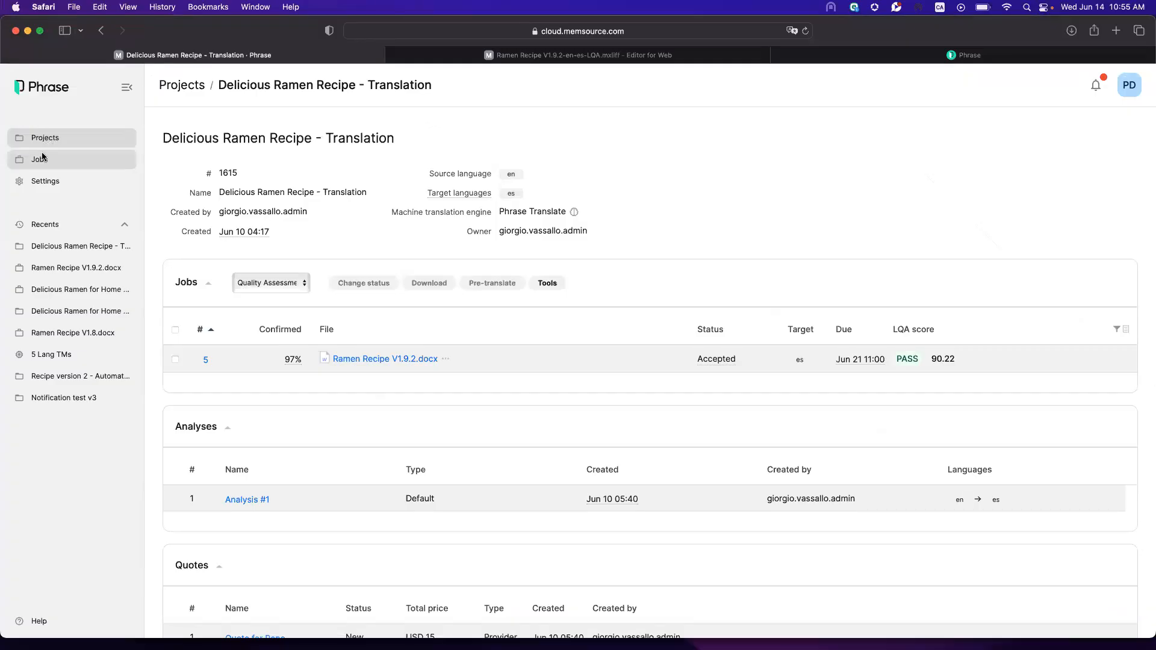
pyautogui.click(41, 161)
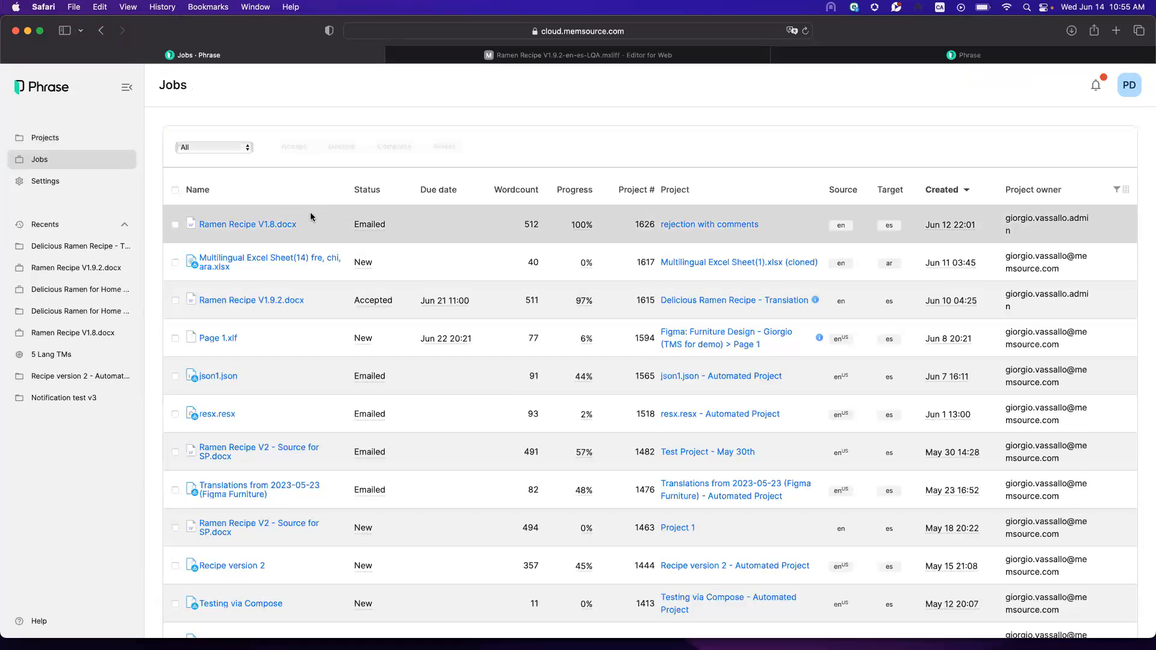
pyautogui.click(174, 264)
pyautogui.click(174, 263)
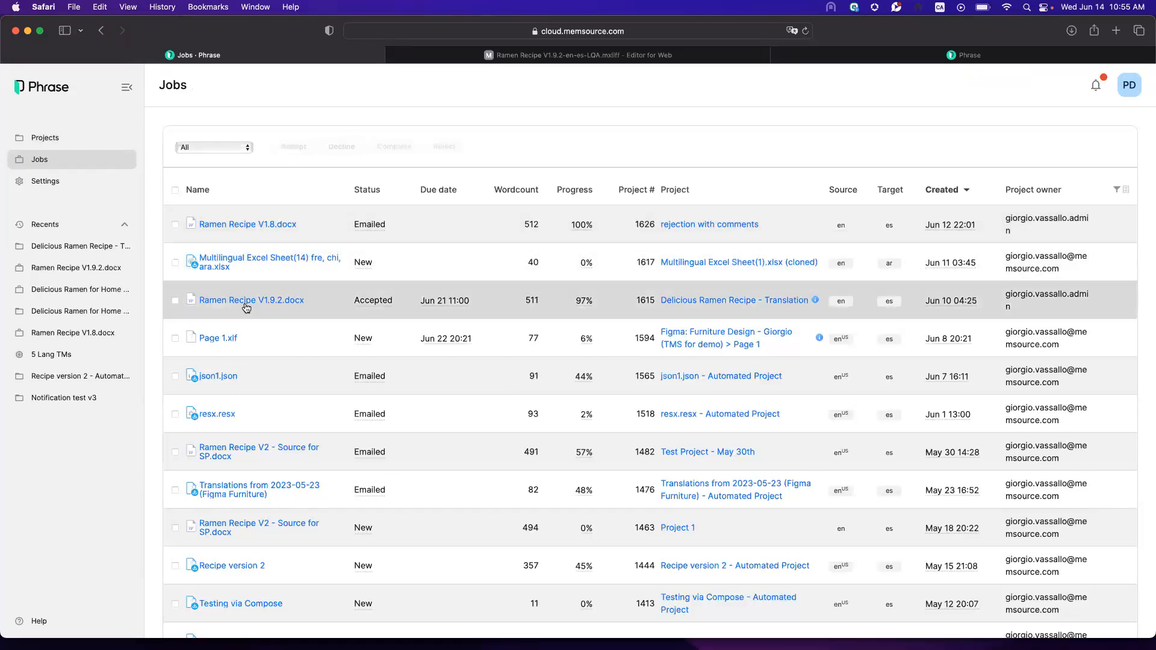
pyautogui.click(245, 301)
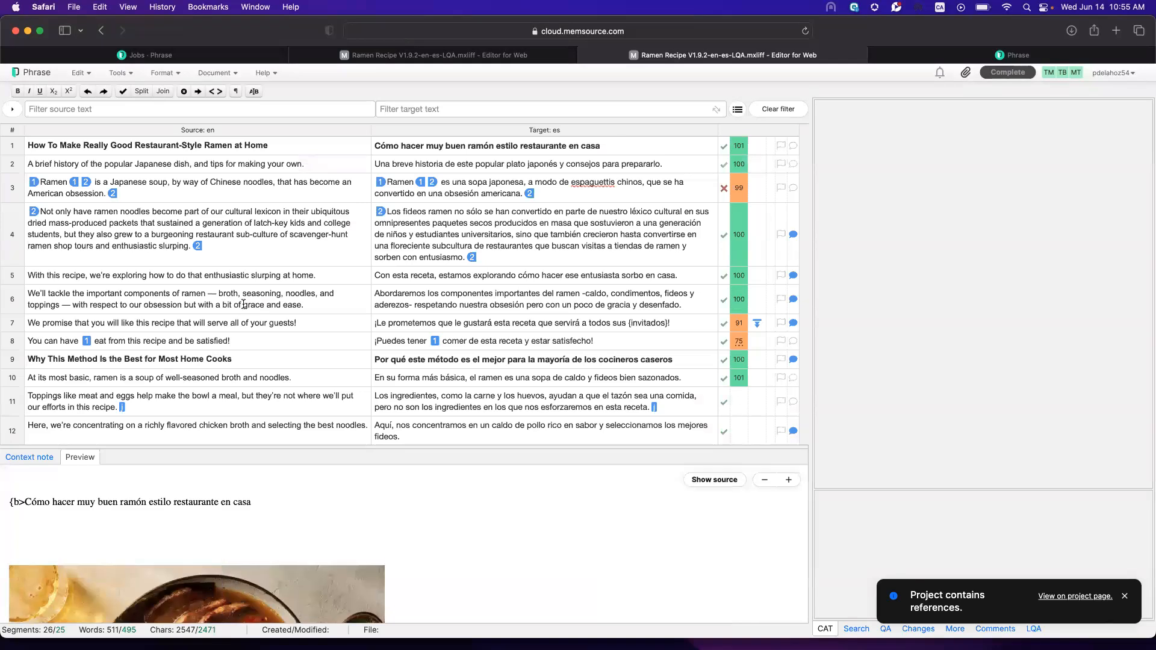
# Return to the jobs list and open Ramen Recipe V1.9.2.docx from within the Delicious Ramen Recipe - Translation project instead
pyautogui.click(211, 56)
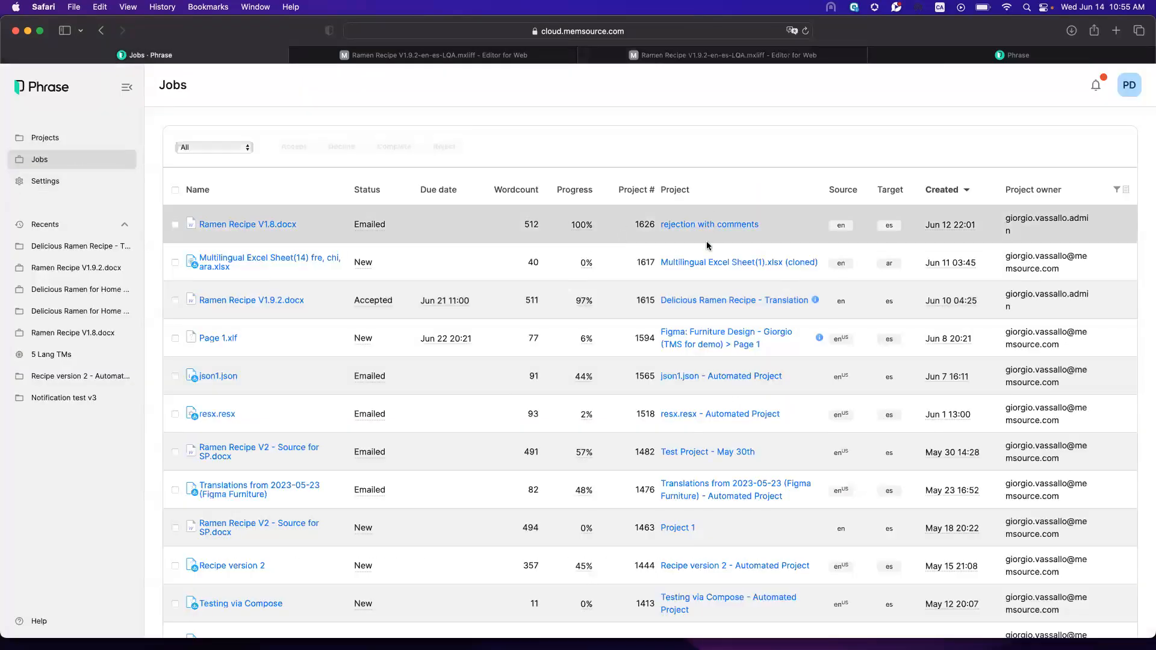
pyautogui.click(715, 304)
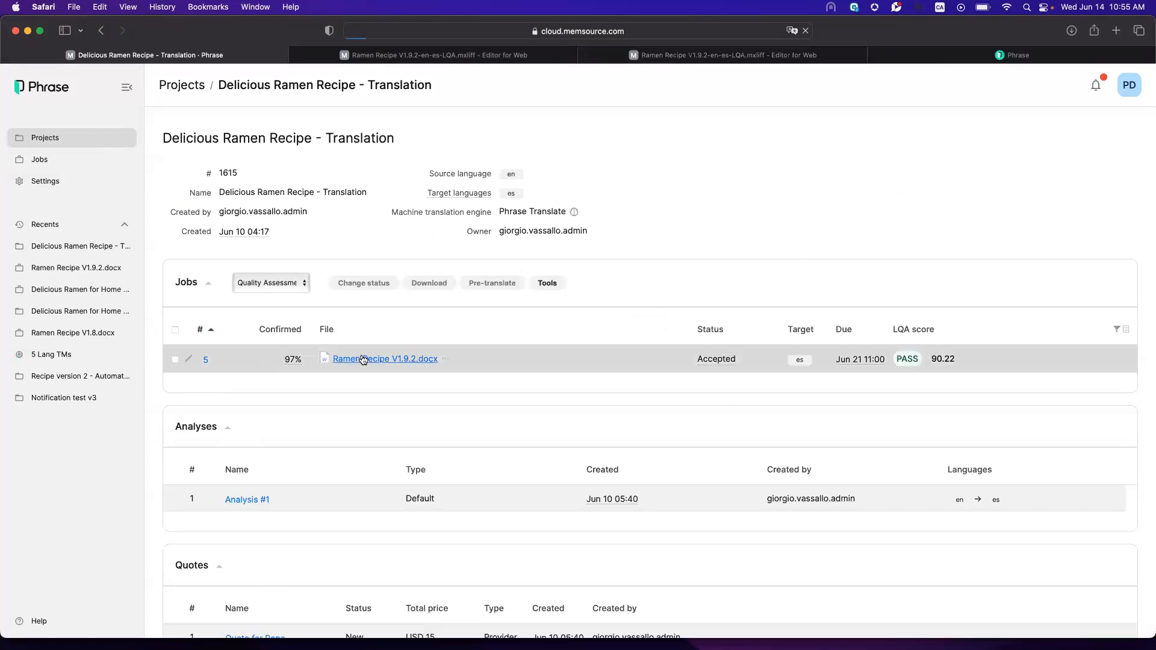
pyautogui.click(362, 357)
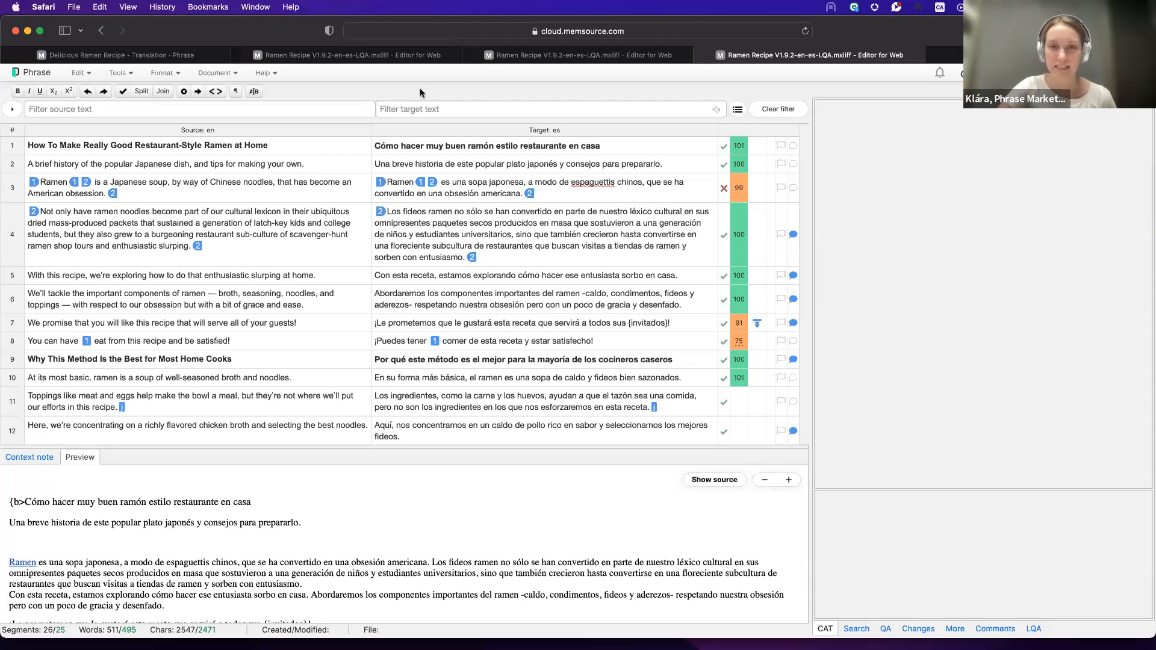
# Look over the editor's editing, tools, formatting, document and help commands along with their keyboard shortcuts
pyautogui.click(83, 73)
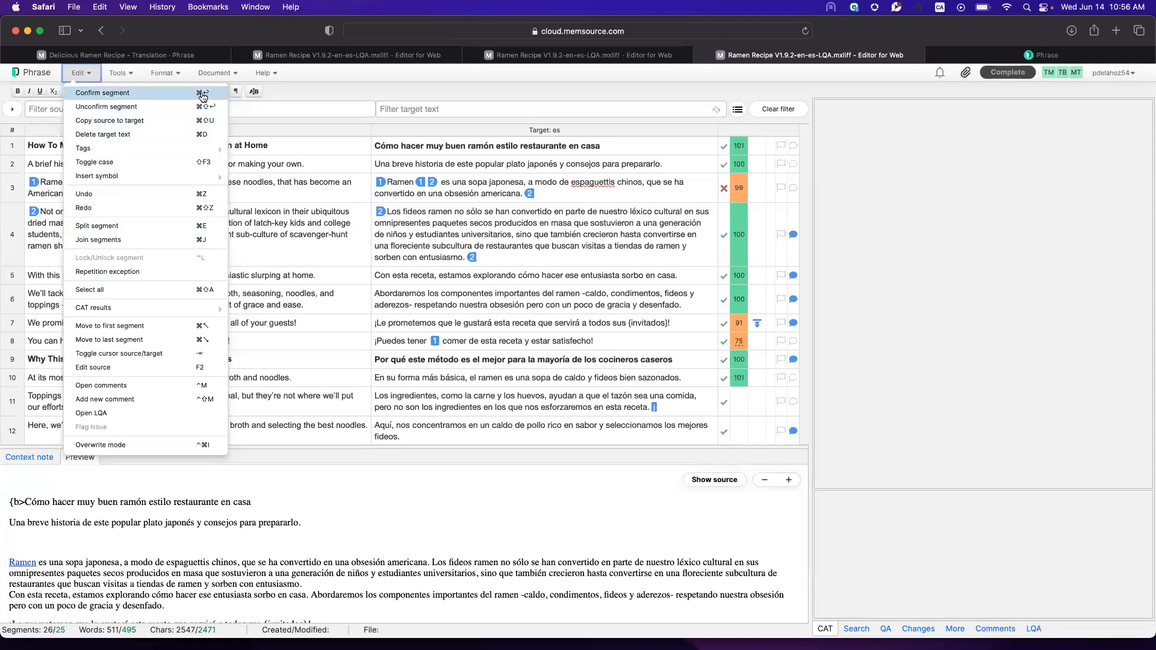
pyautogui.click(123, 73)
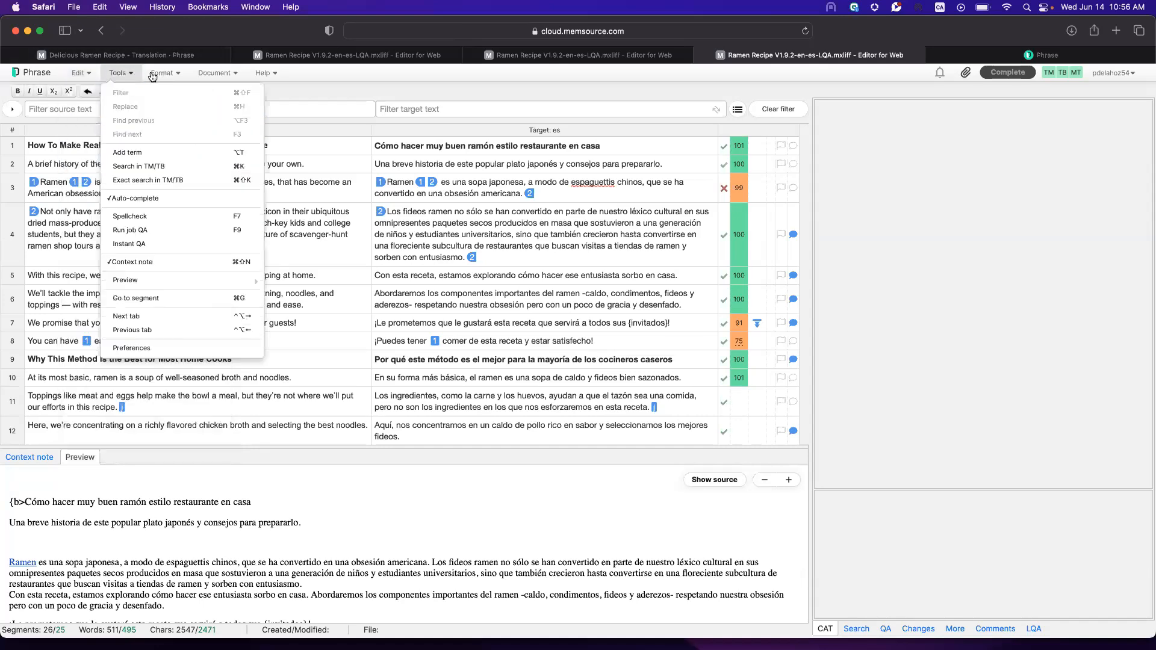
pyautogui.click(174, 75)
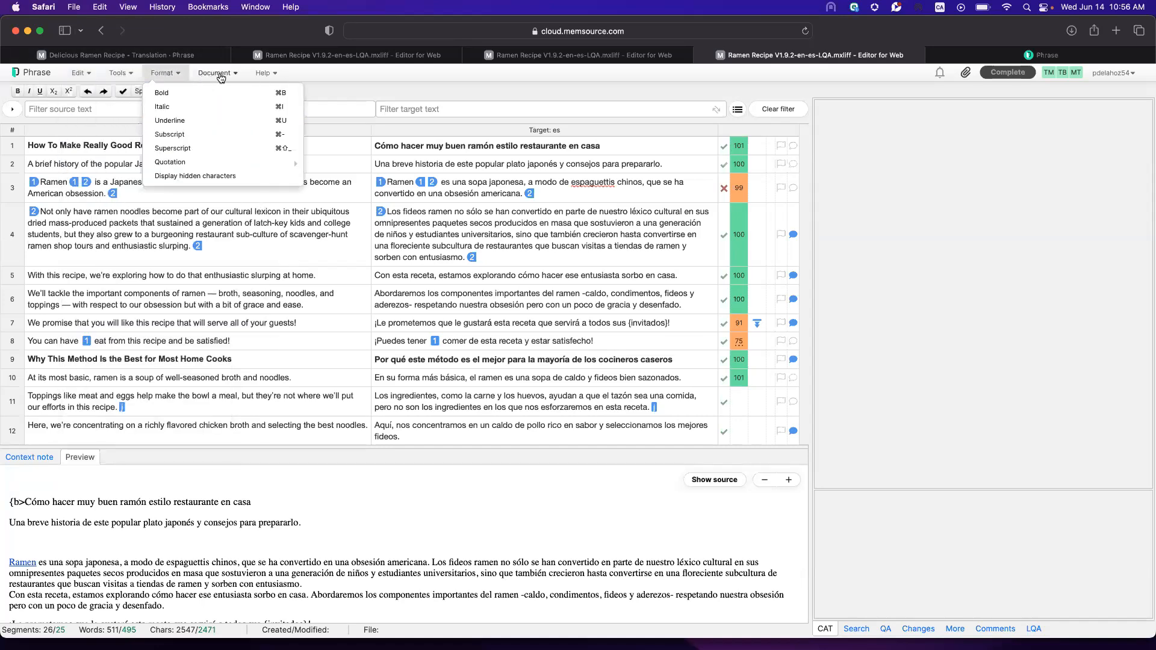
pyautogui.click(230, 74)
pyautogui.click(263, 74)
pyautogui.click(162, 72)
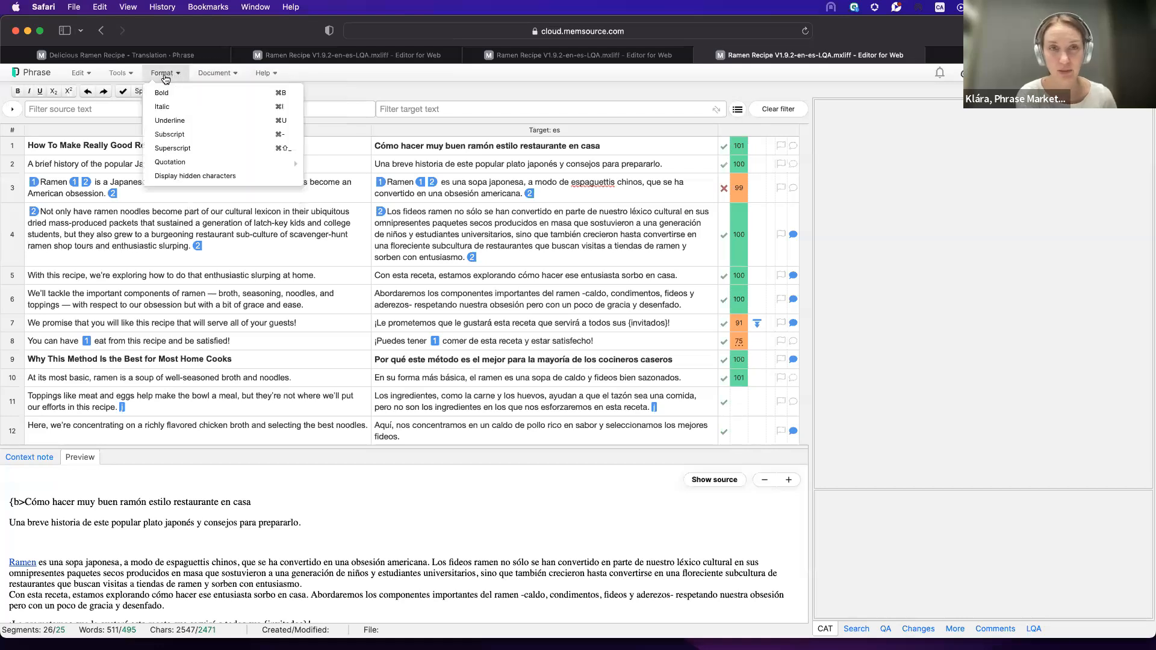
pyautogui.click(324, 77)
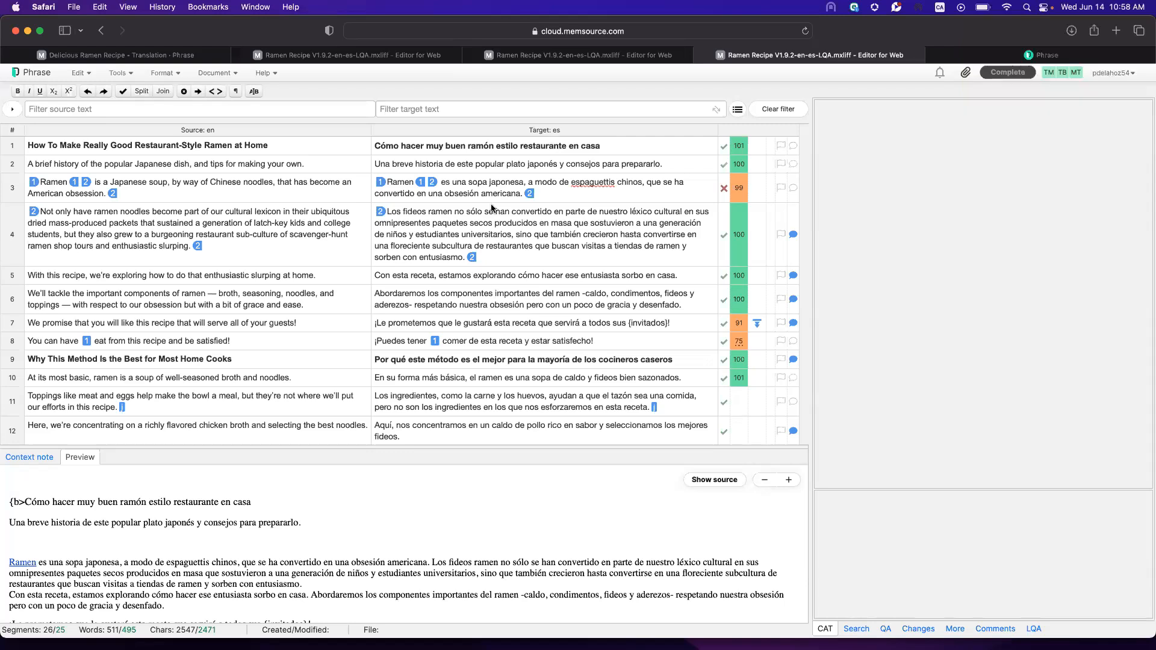
# Open the account's interface language setting and view the available languages, keeping English
pyautogui.click(121, 55)
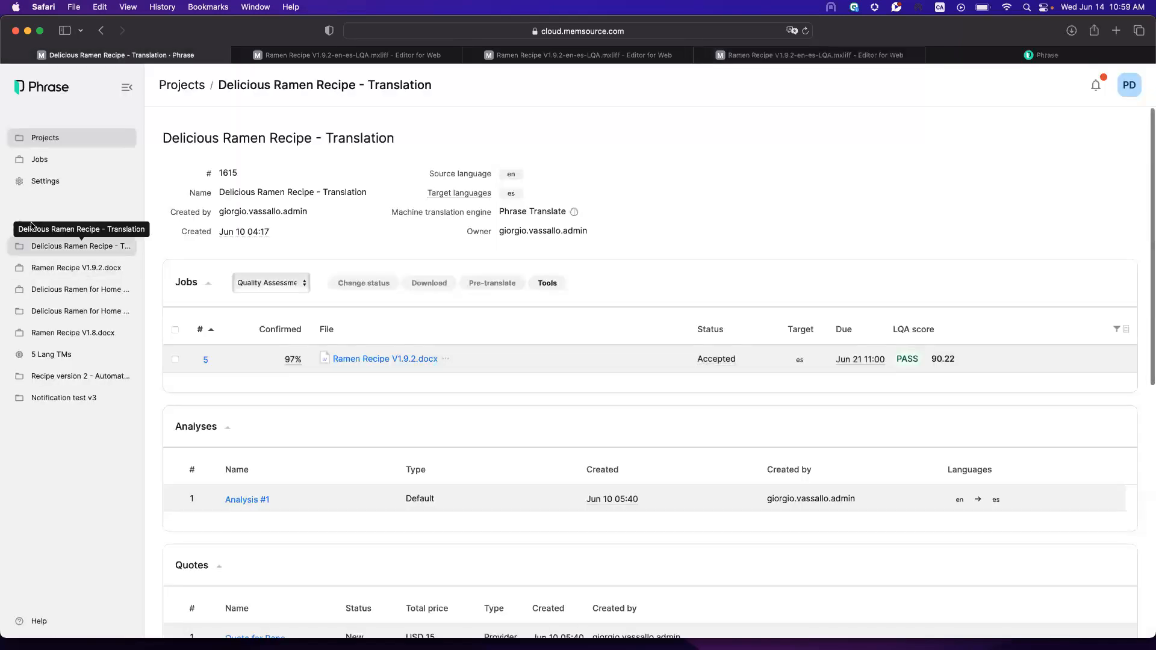
pyautogui.click(66, 183)
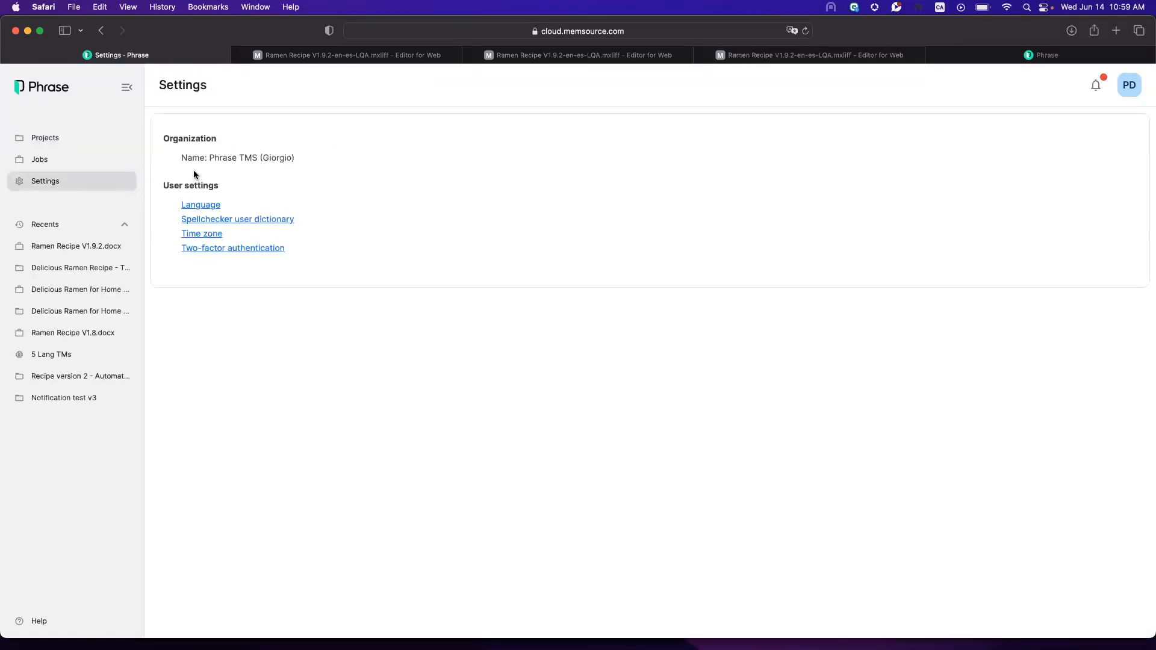
pyautogui.click(201, 206)
pyautogui.click(236, 145)
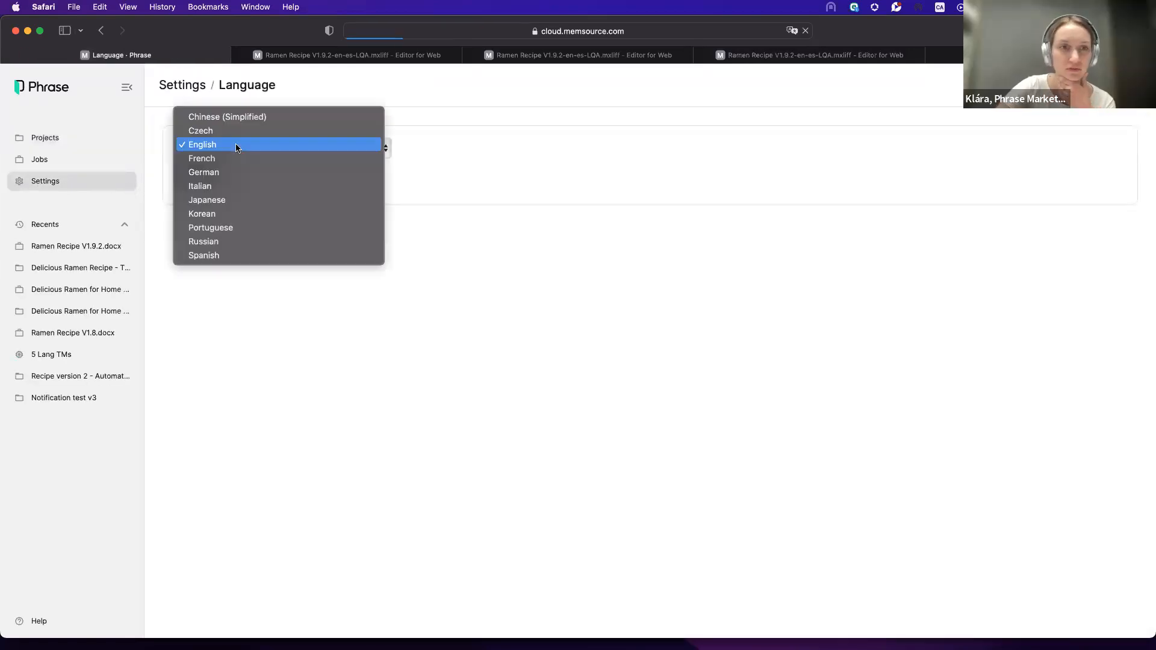
pyautogui.click(478, 177)
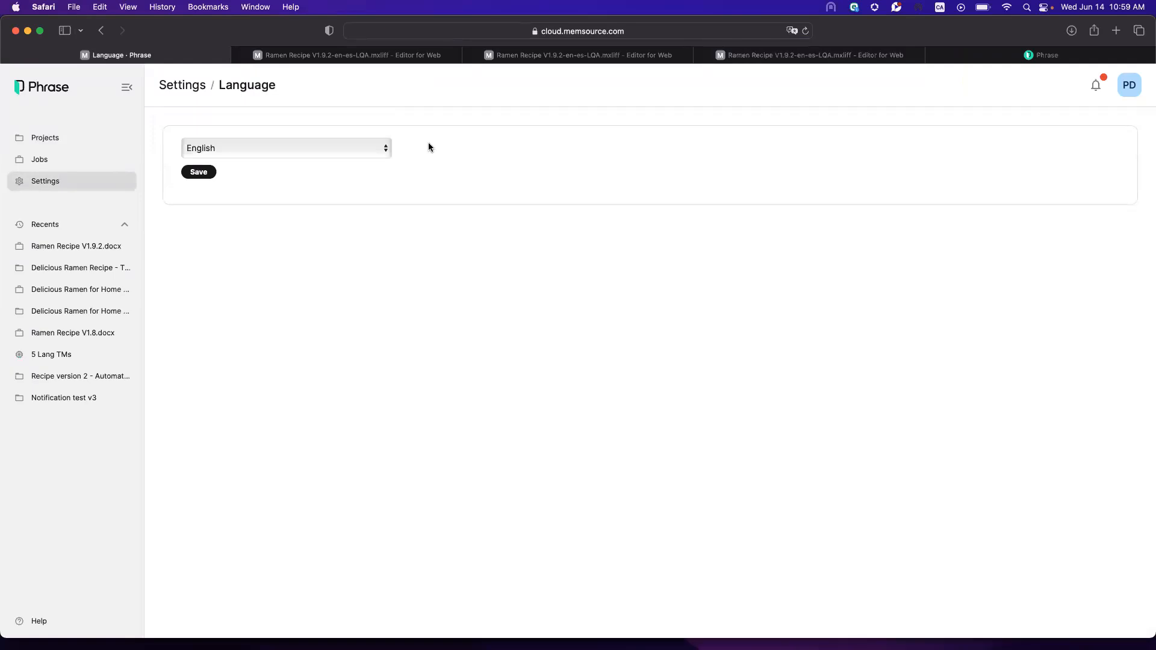
pyautogui.click(385, 149)
pyautogui.click(457, 152)
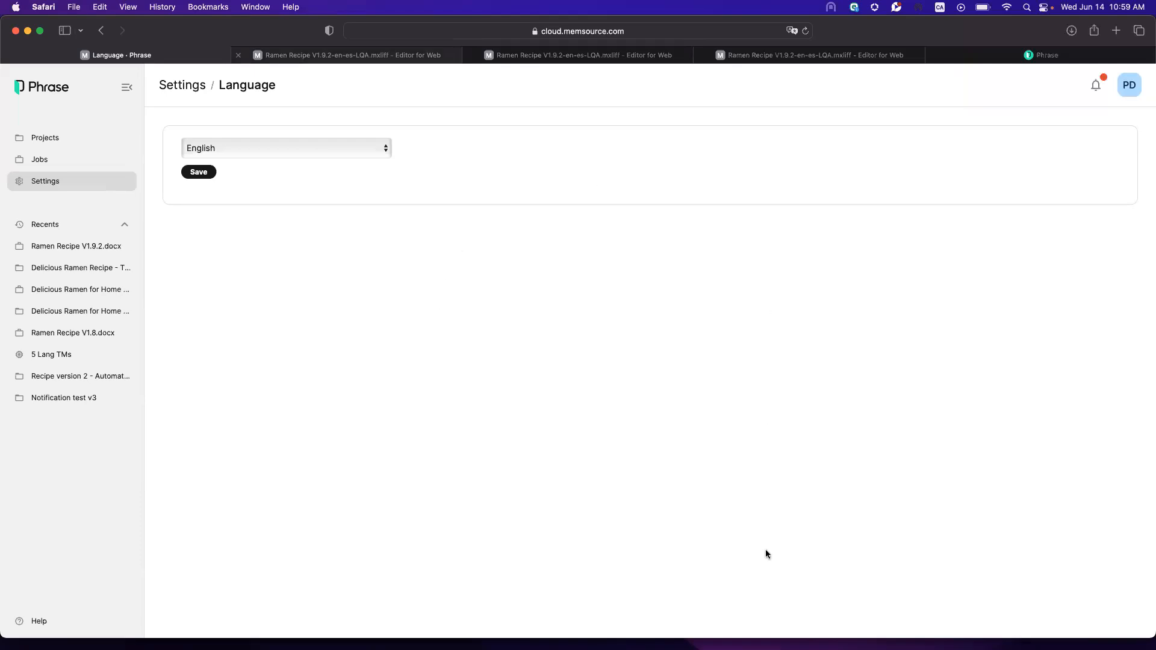
# Return to the first open Ramen Recipe V1.9.2 editor and open its translation memory and term base search
pyautogui.hotkey('ctrl', 'Tab')
pyautogui.click(856, 629)
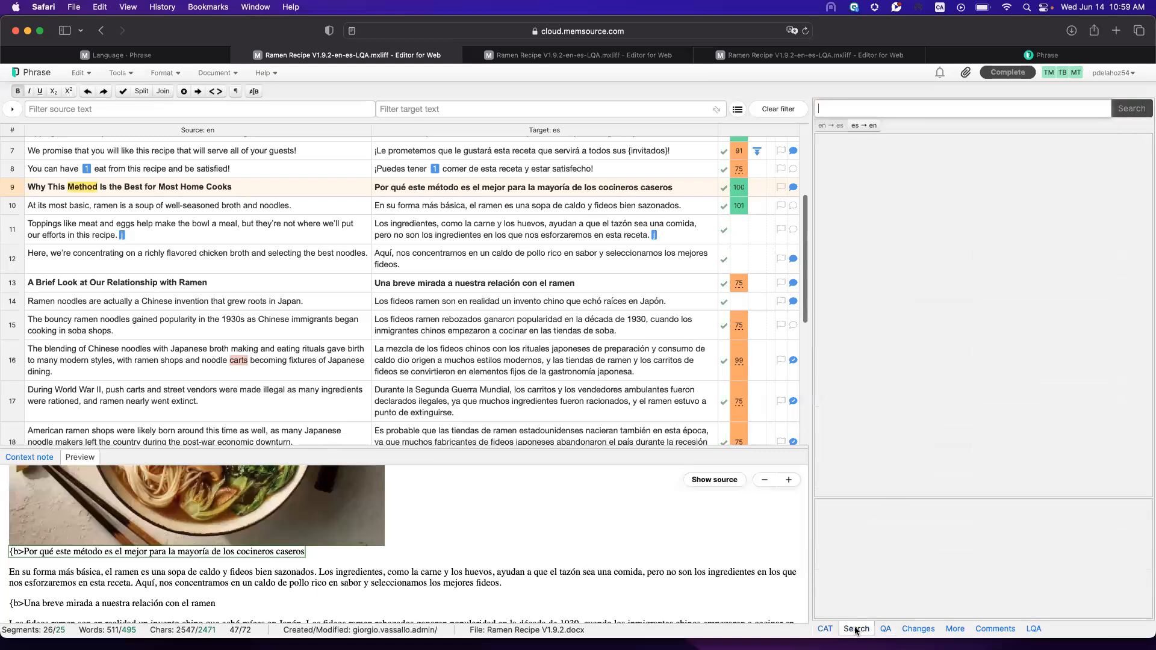